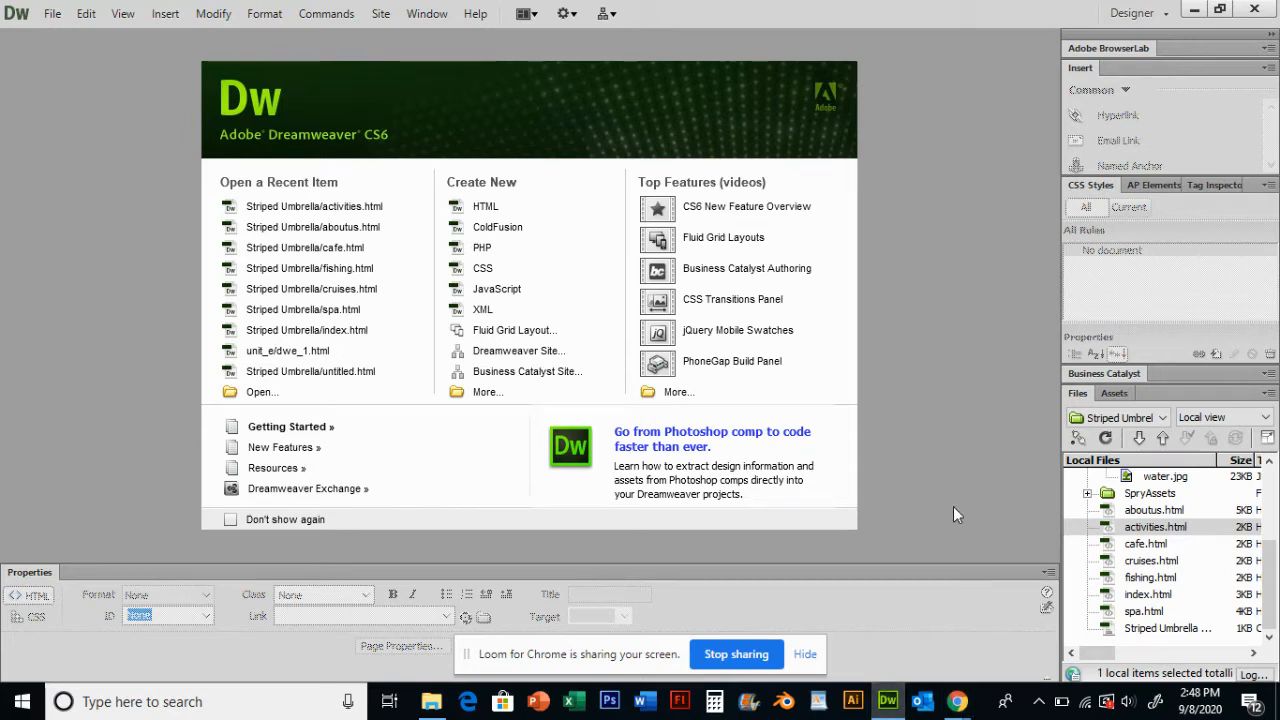
- Open activities.html from the Striped Umbrella site files
click(1155, 528)
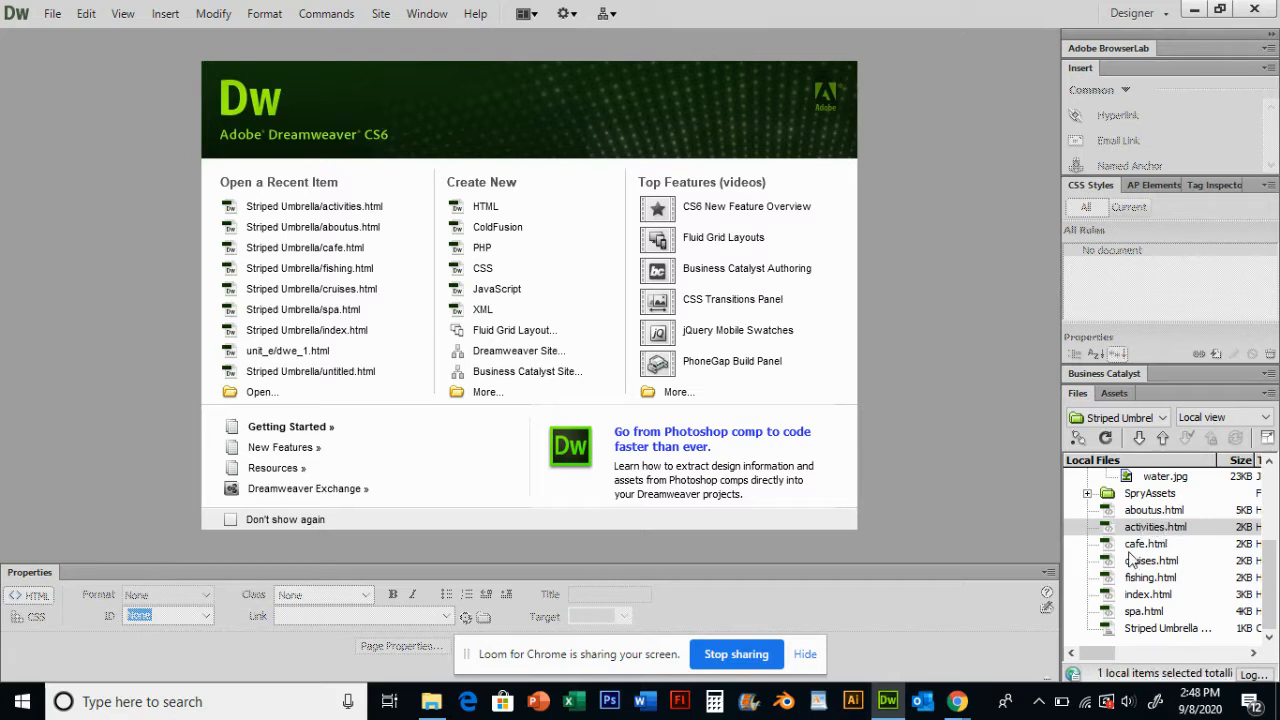
click(1147, 424)
click(1140, 597)
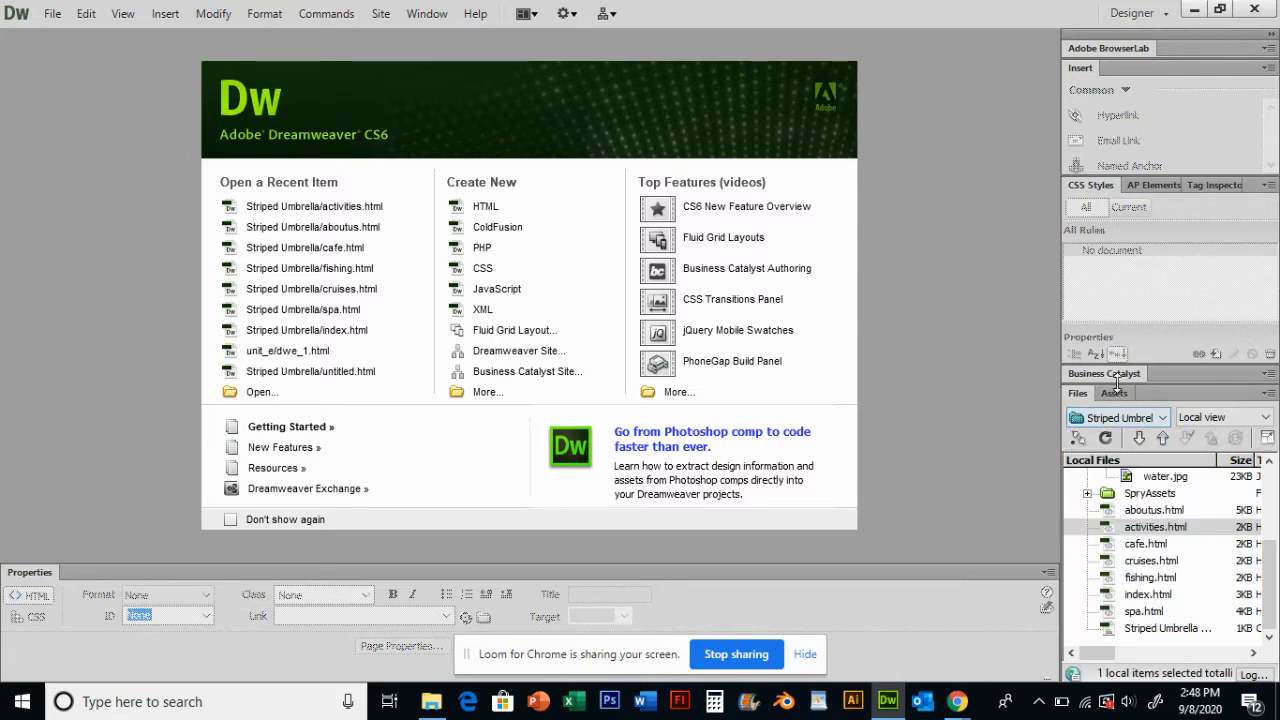
double_click(1141, 531)
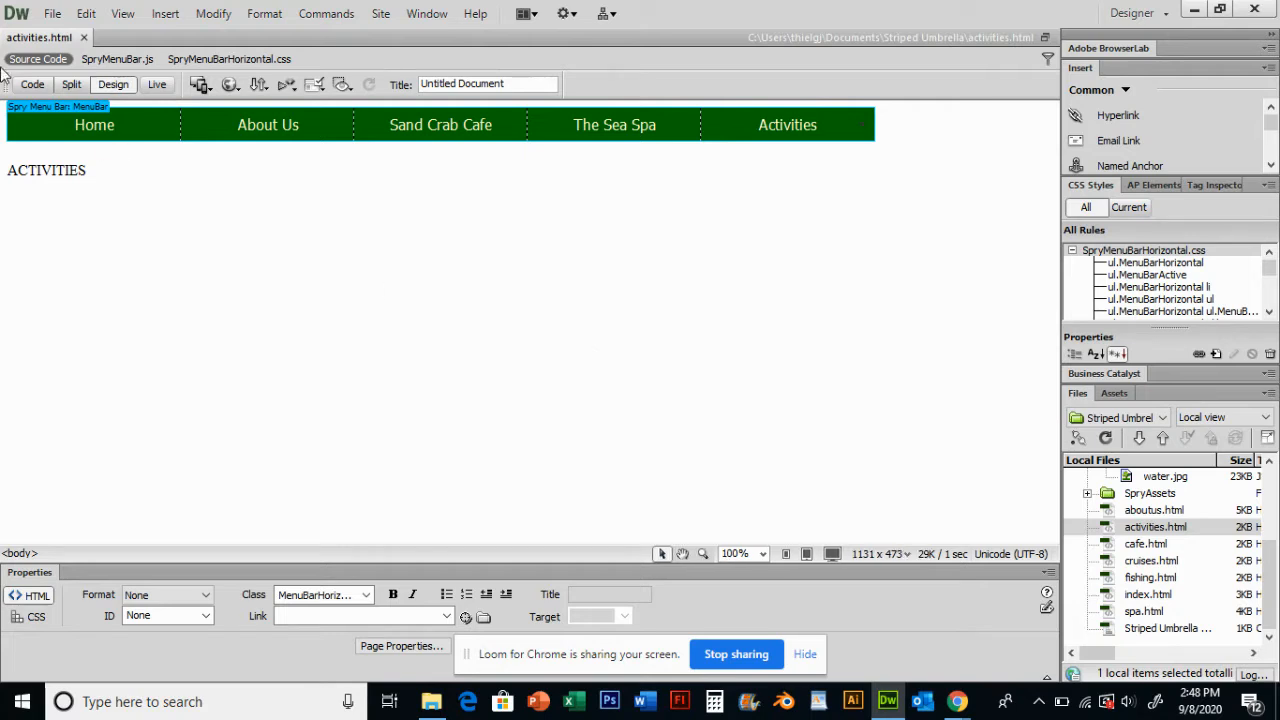
- Set the page title to "Activities at The Striped Umbrella"
drag(106, 168, 4, 170)
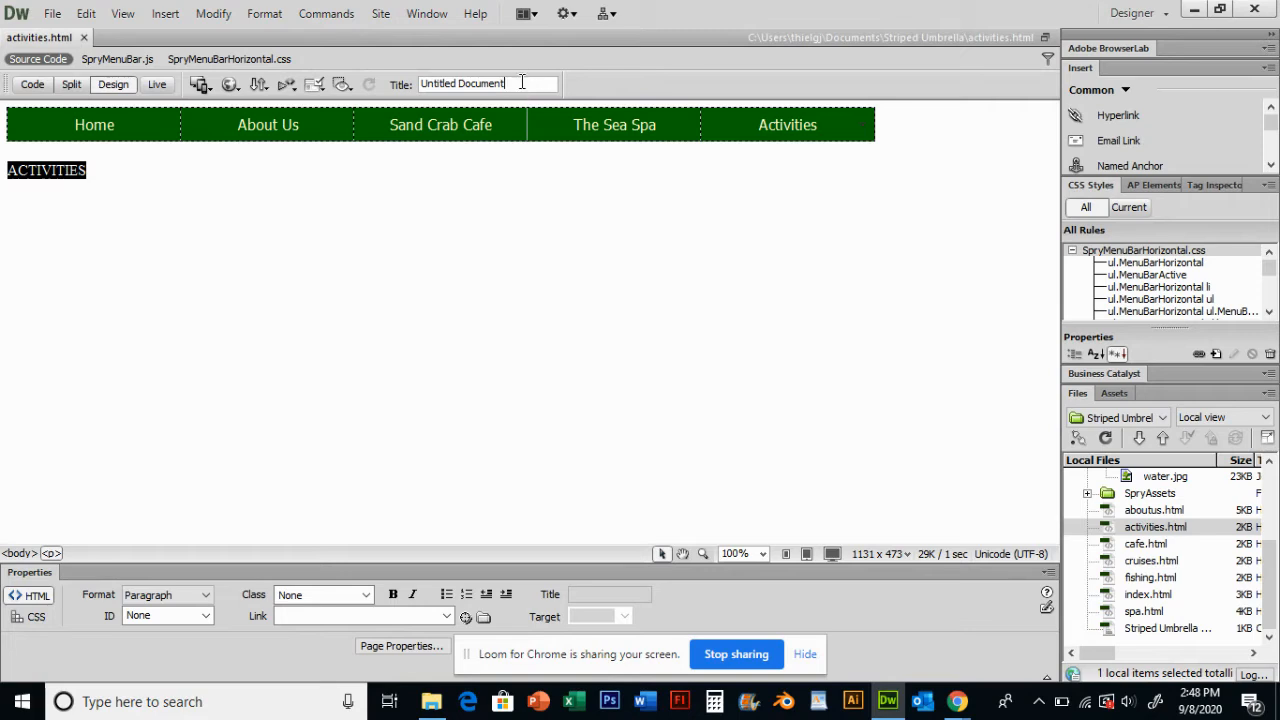
drag(521, 82, 393, 85)
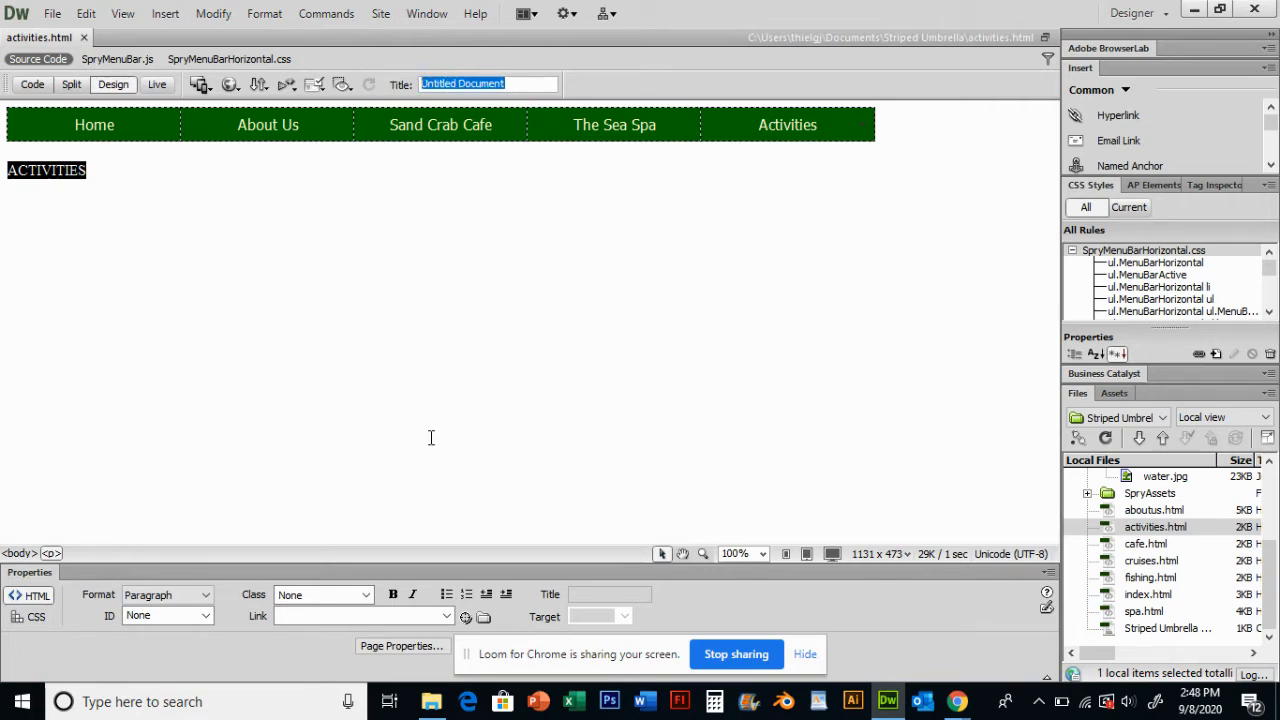
text(A)
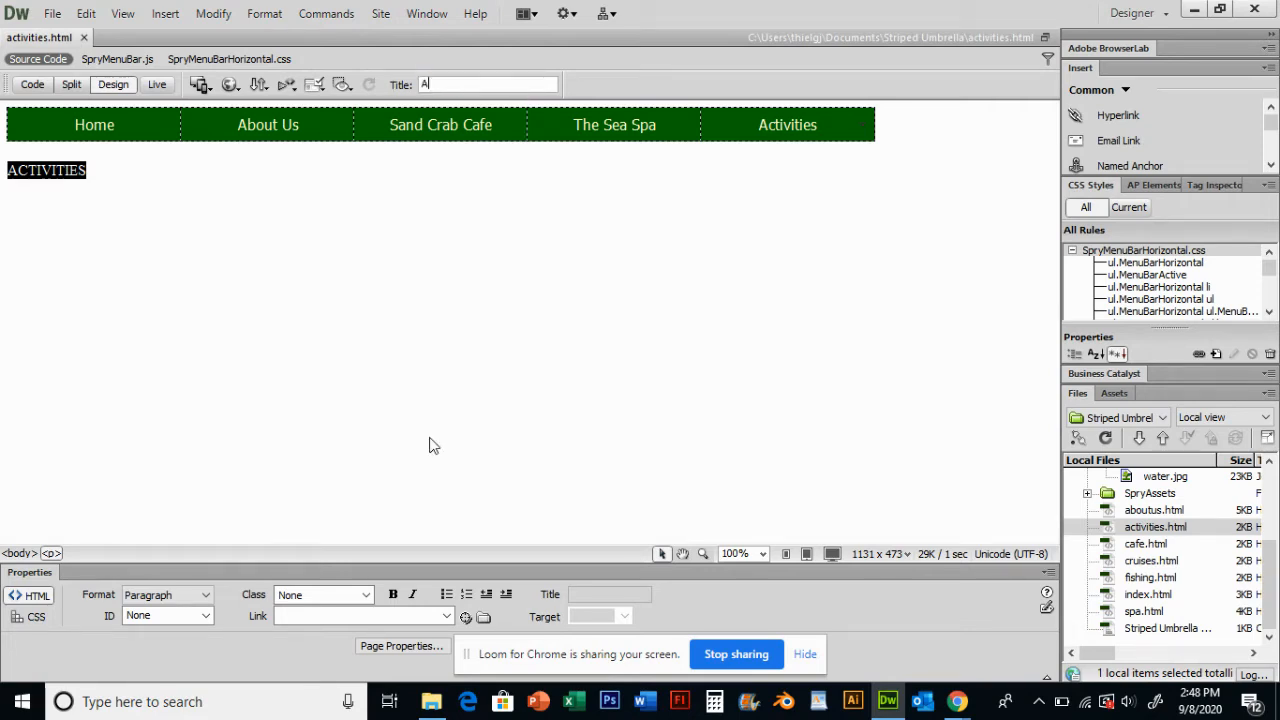
text(ctivitie)
text(s at t)
text(he Striped Umbrella)
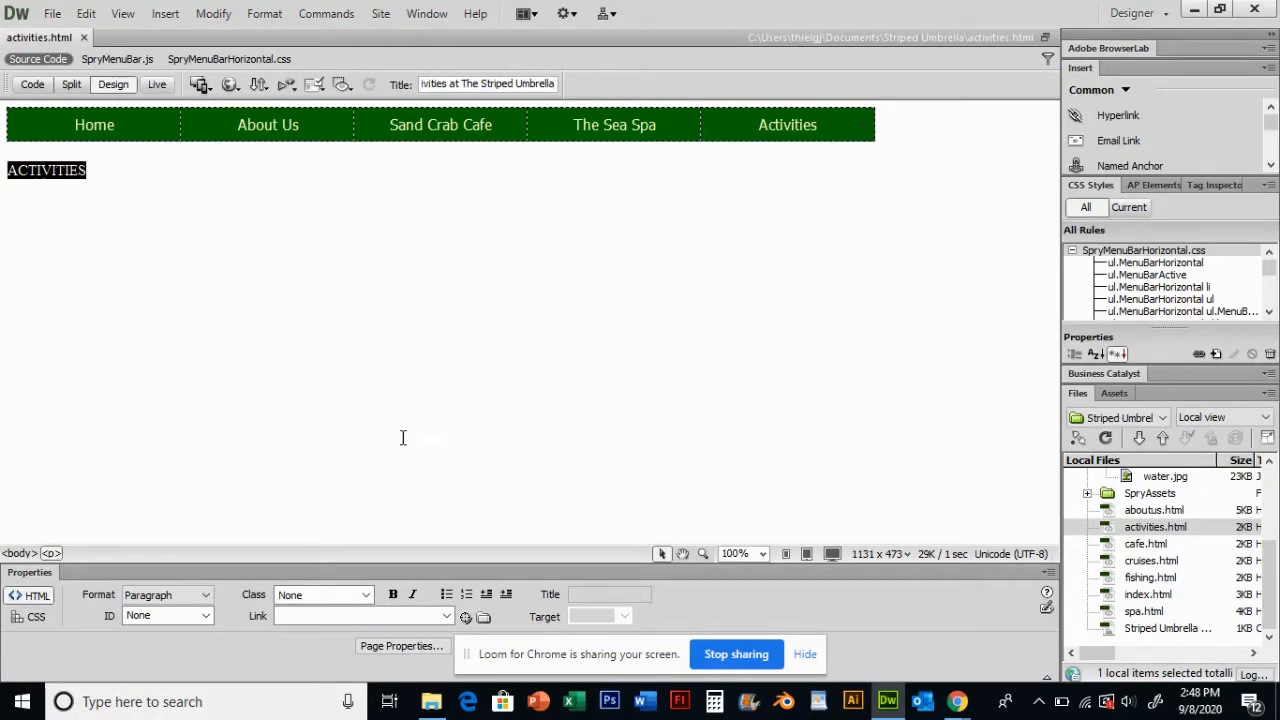
- Insert a table of 3 rows and 1 column, 1000 pixels wide, above the ACTIVITIES heading
click(320, 172)
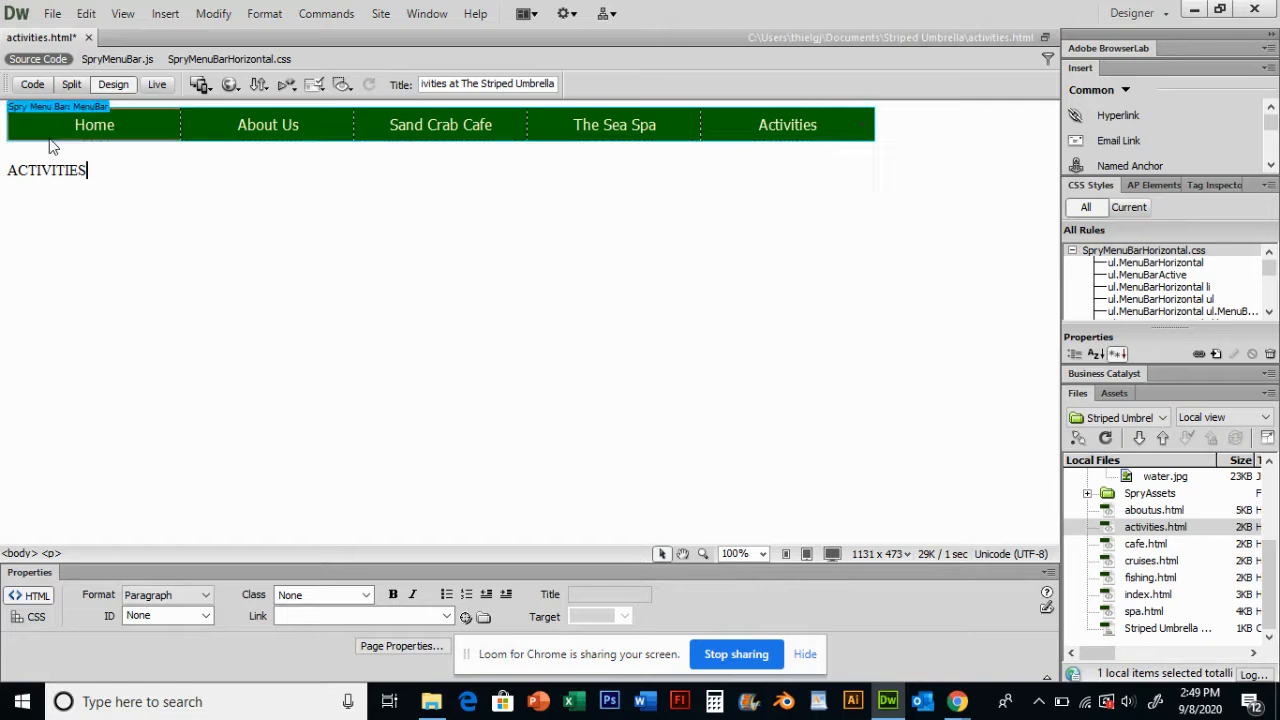
click(12, 130)
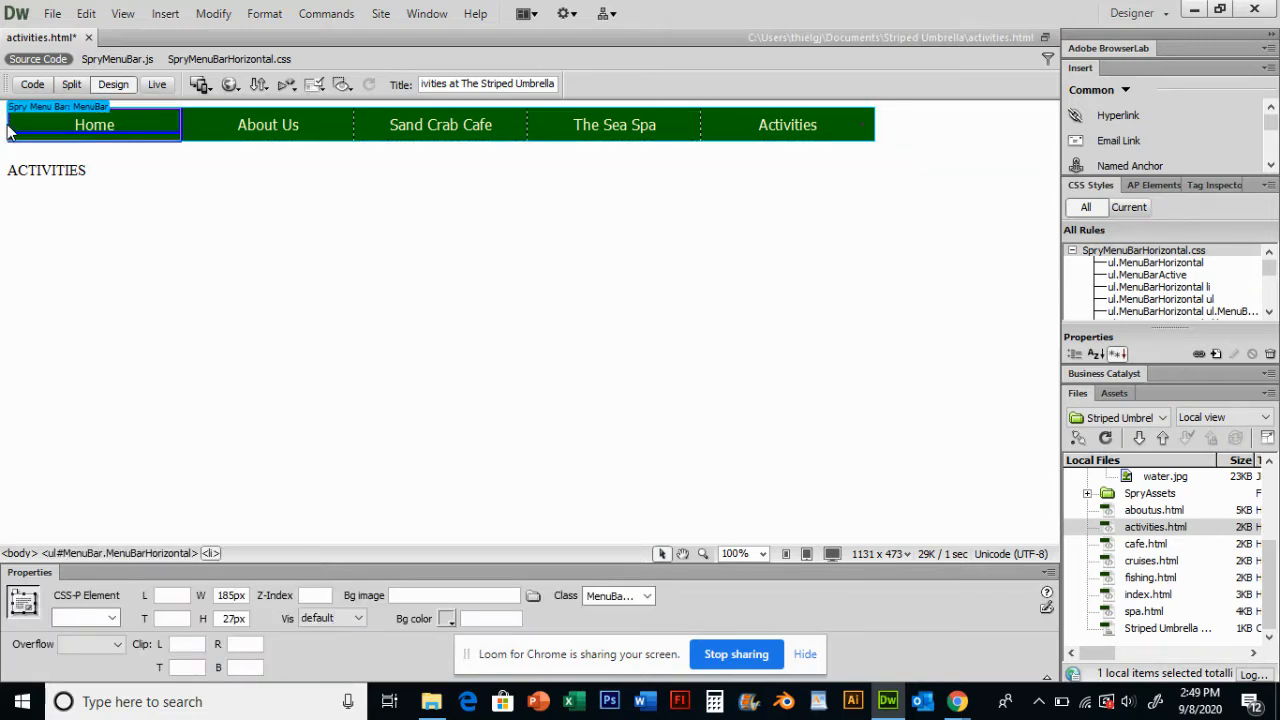
click(123, 181)
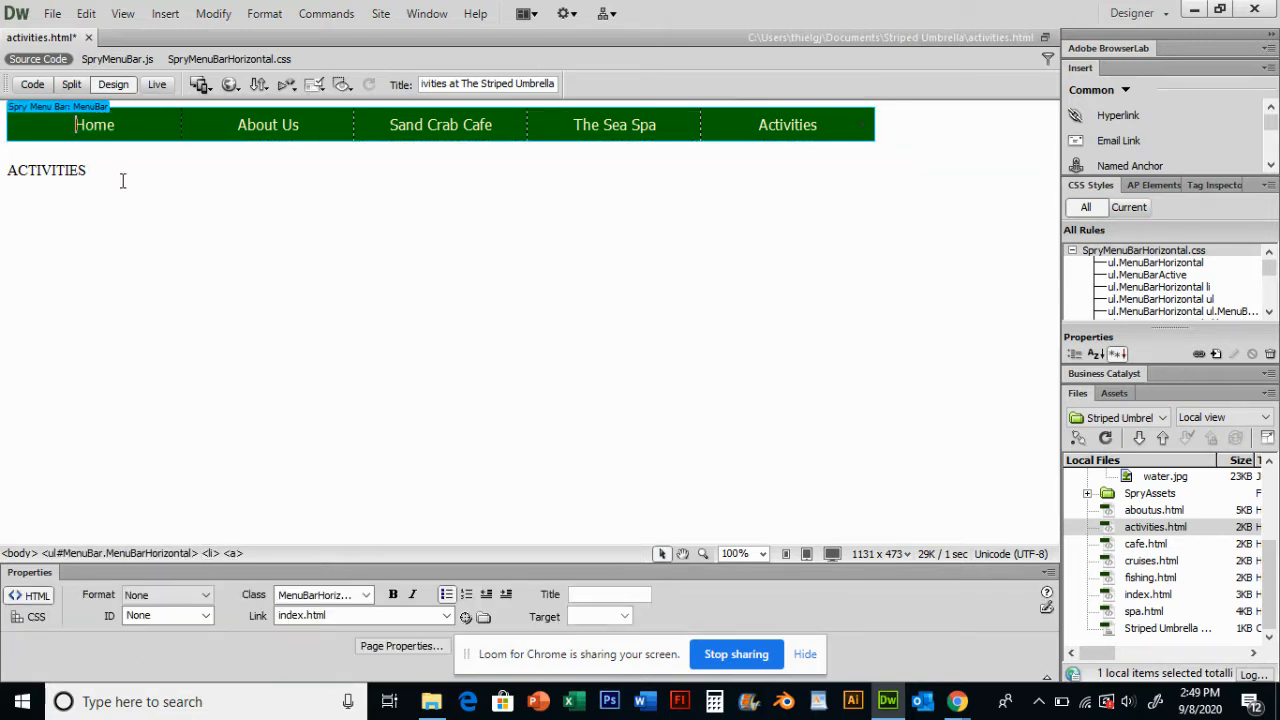
click(8, 163)
click(37, 142)
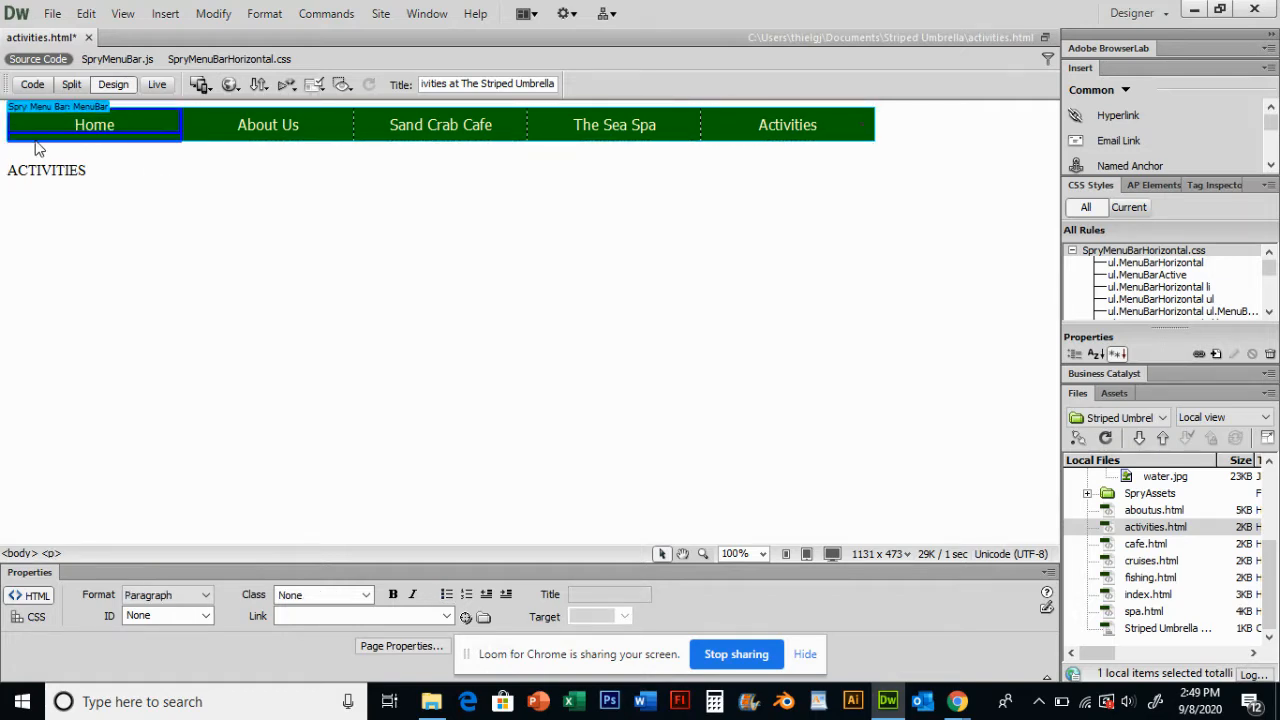
click(15, 165)
click(4, 163)
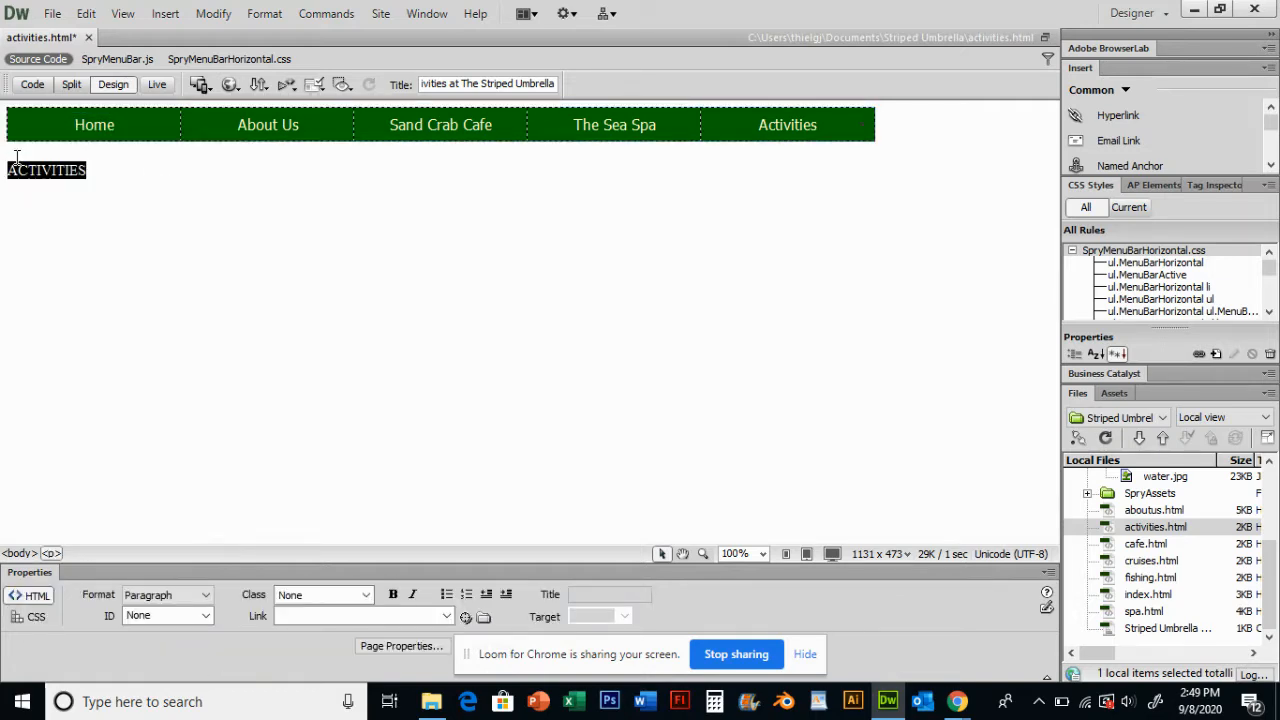
click(31, 193)
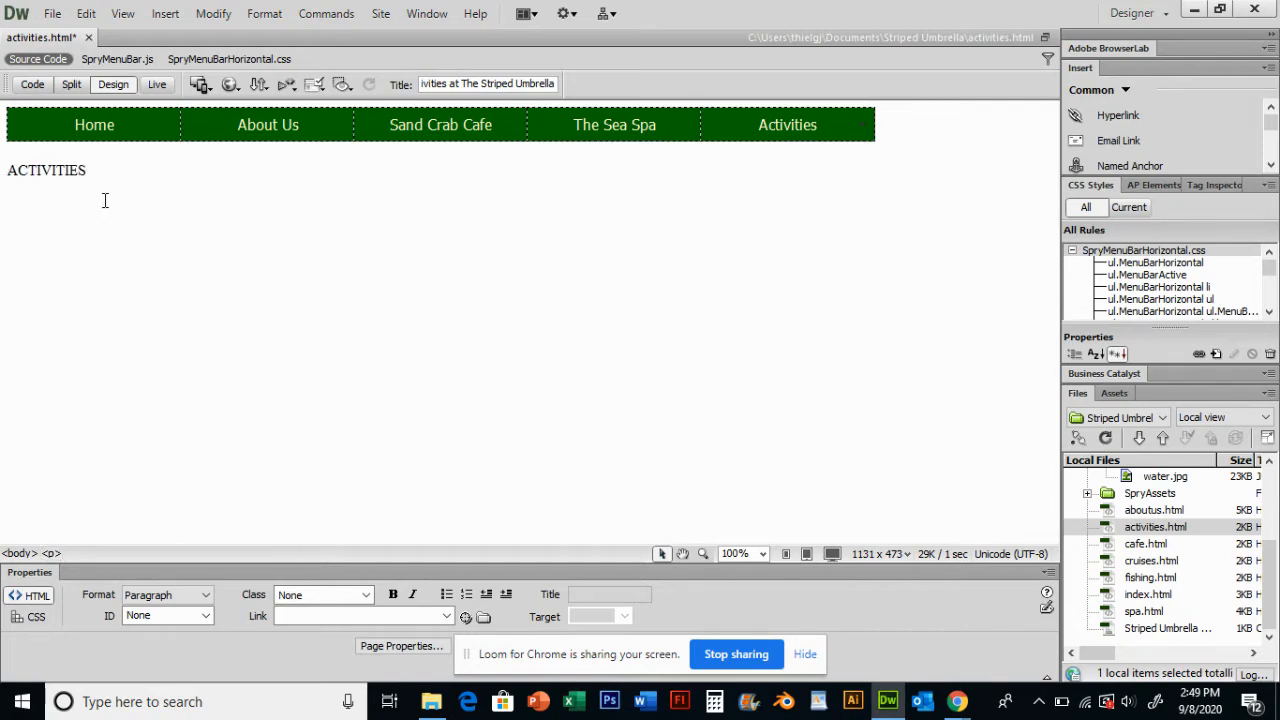
click(166, 14)
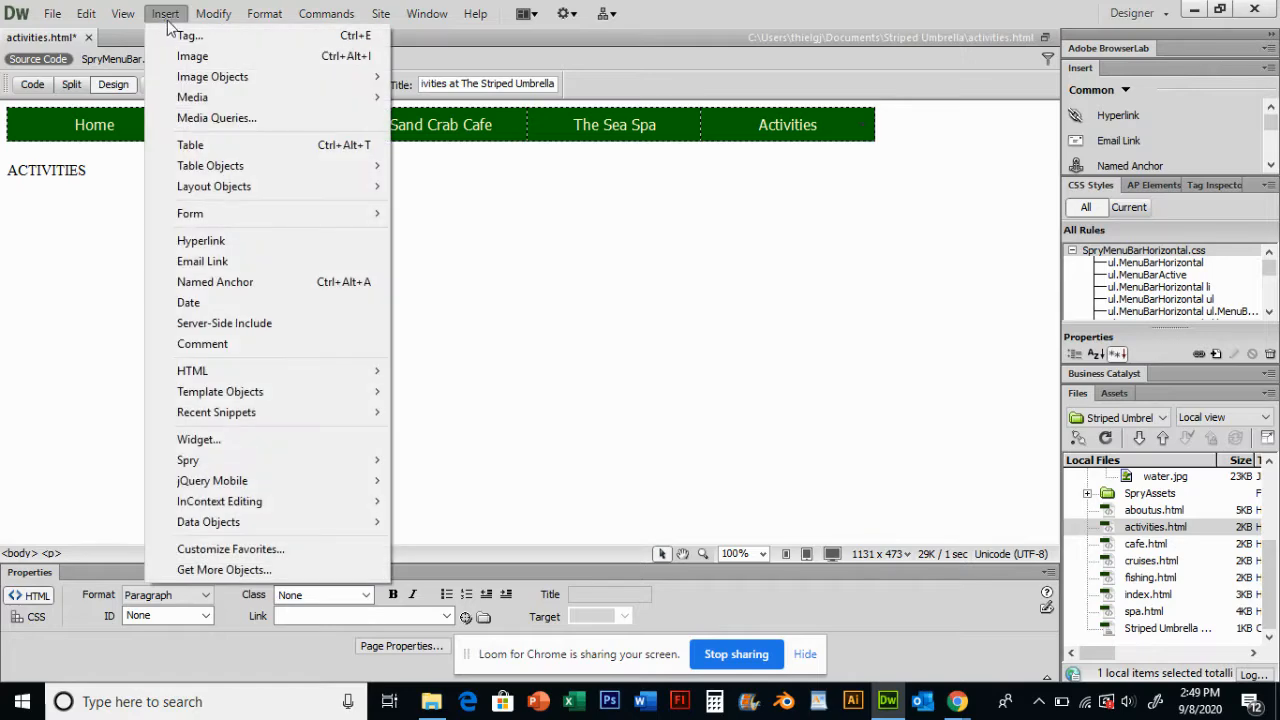
click(229, 144)
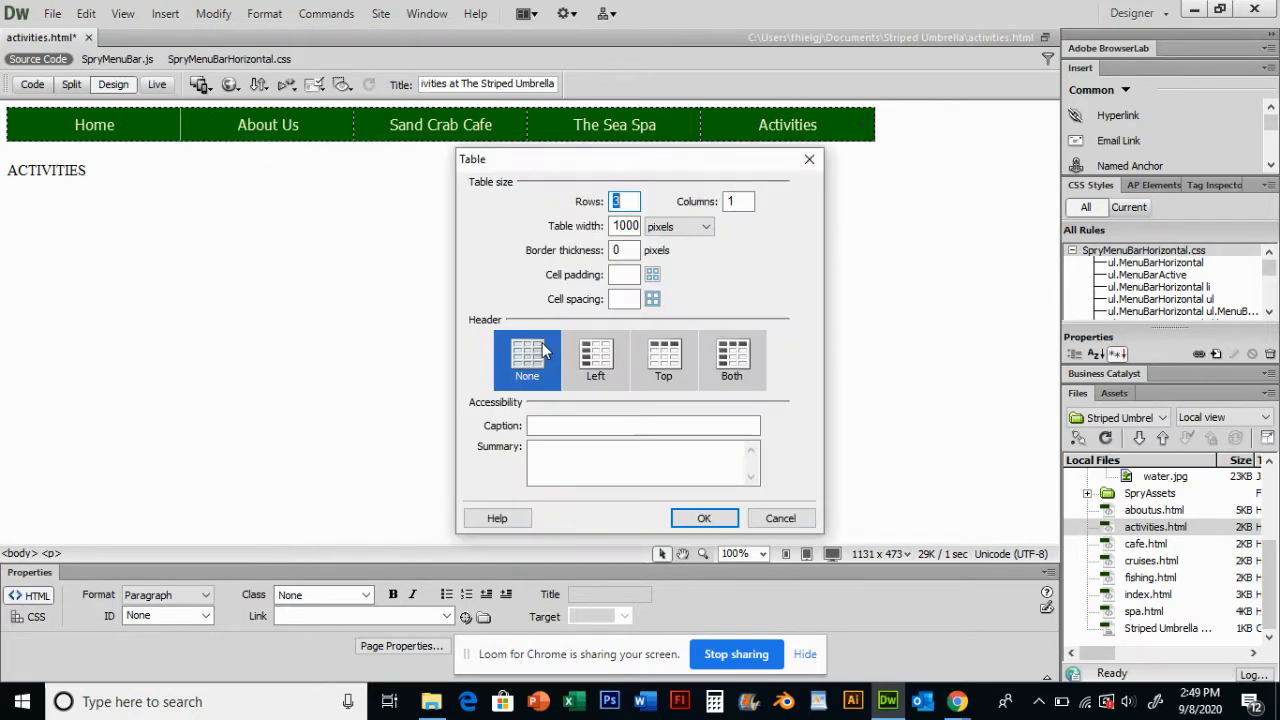
text(3)
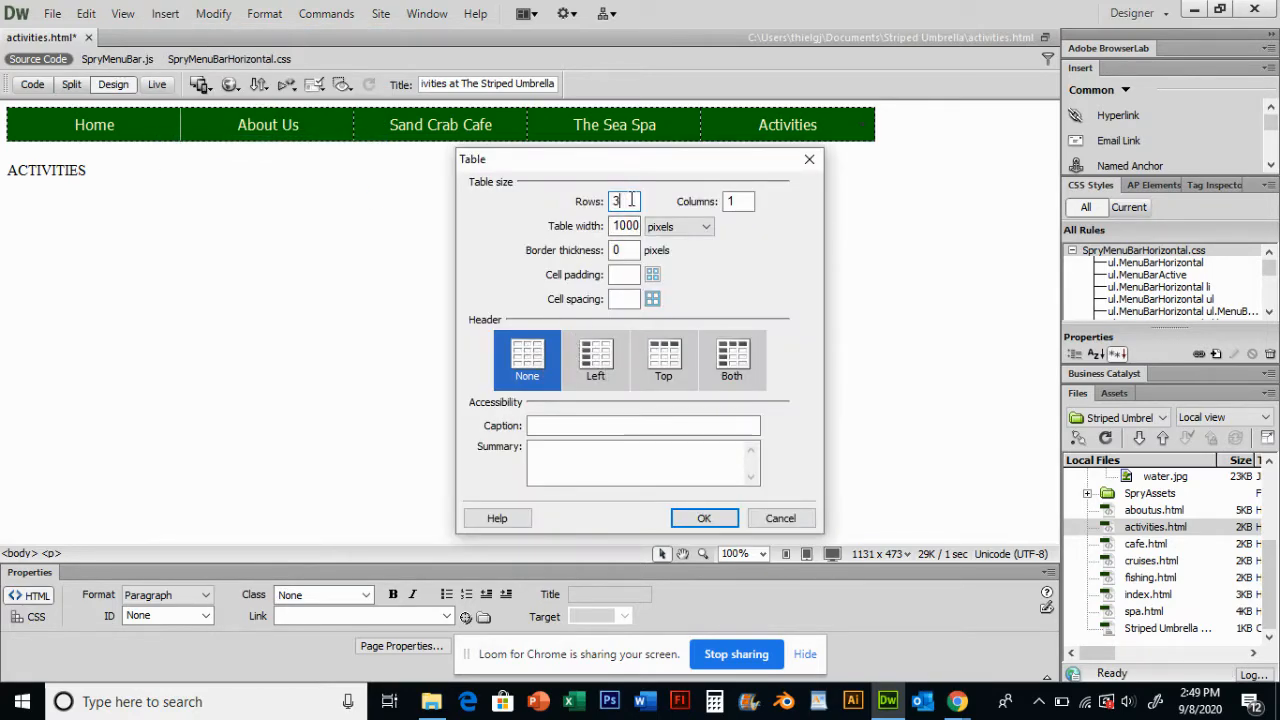
click(733, 201)
click(698, 519)
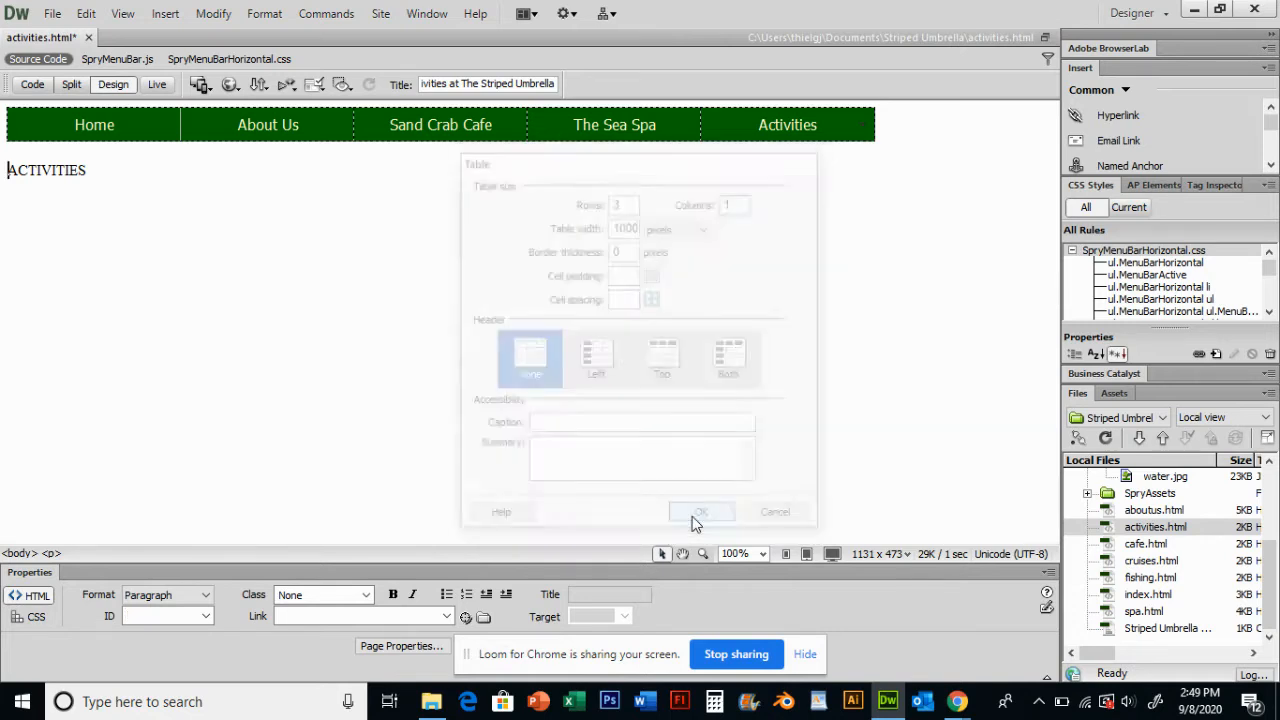
- Cut the Spry menu bar from the top of the page
click(748, 124)
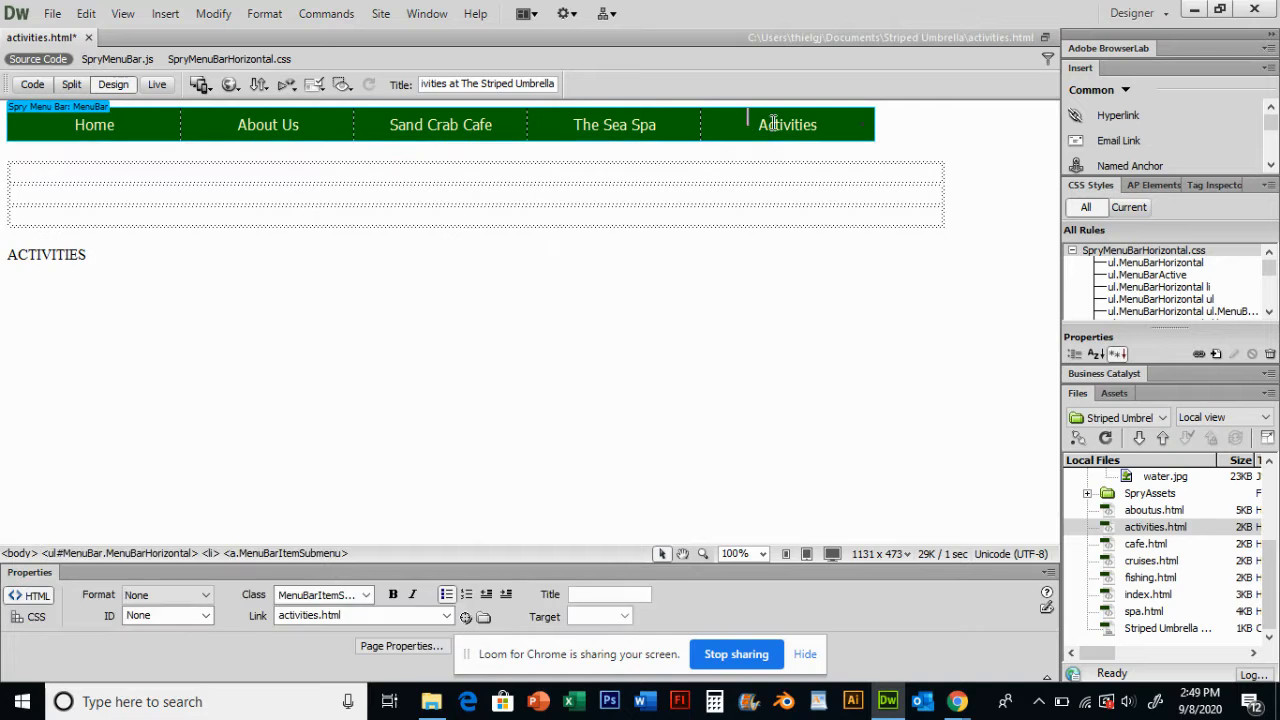
click(68, 108)
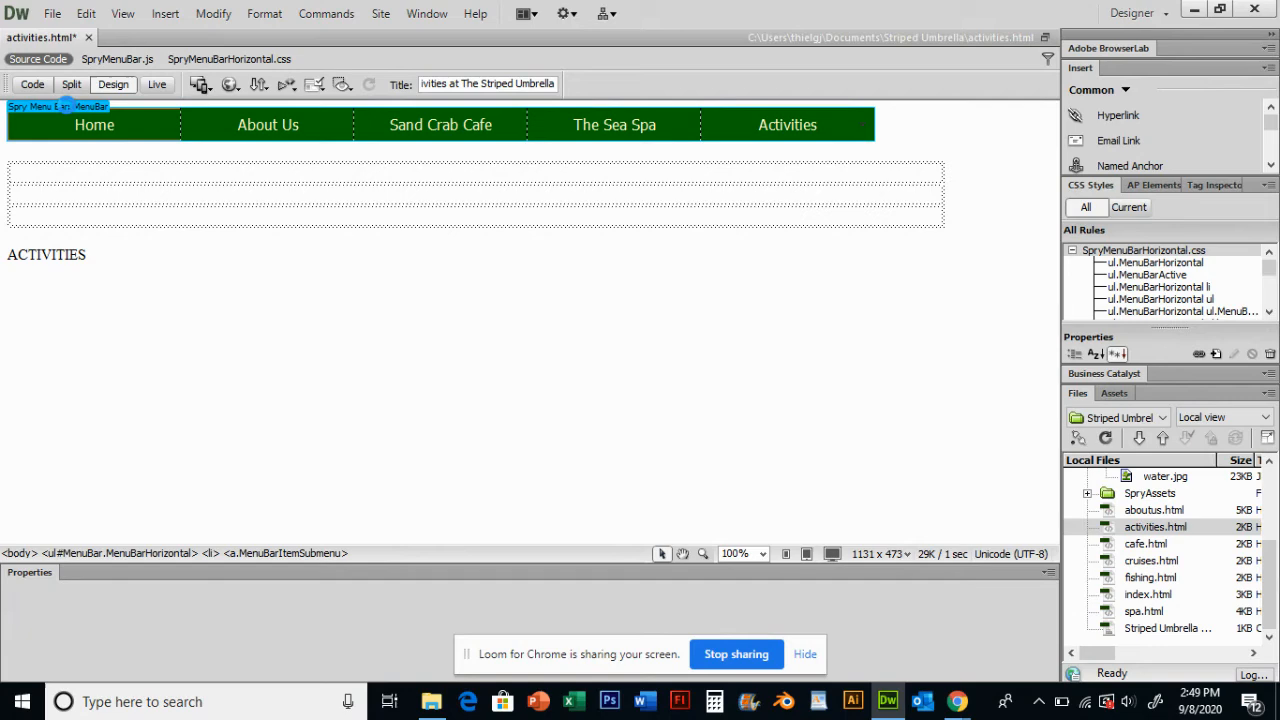
click(86, 13)
click(114, 82)
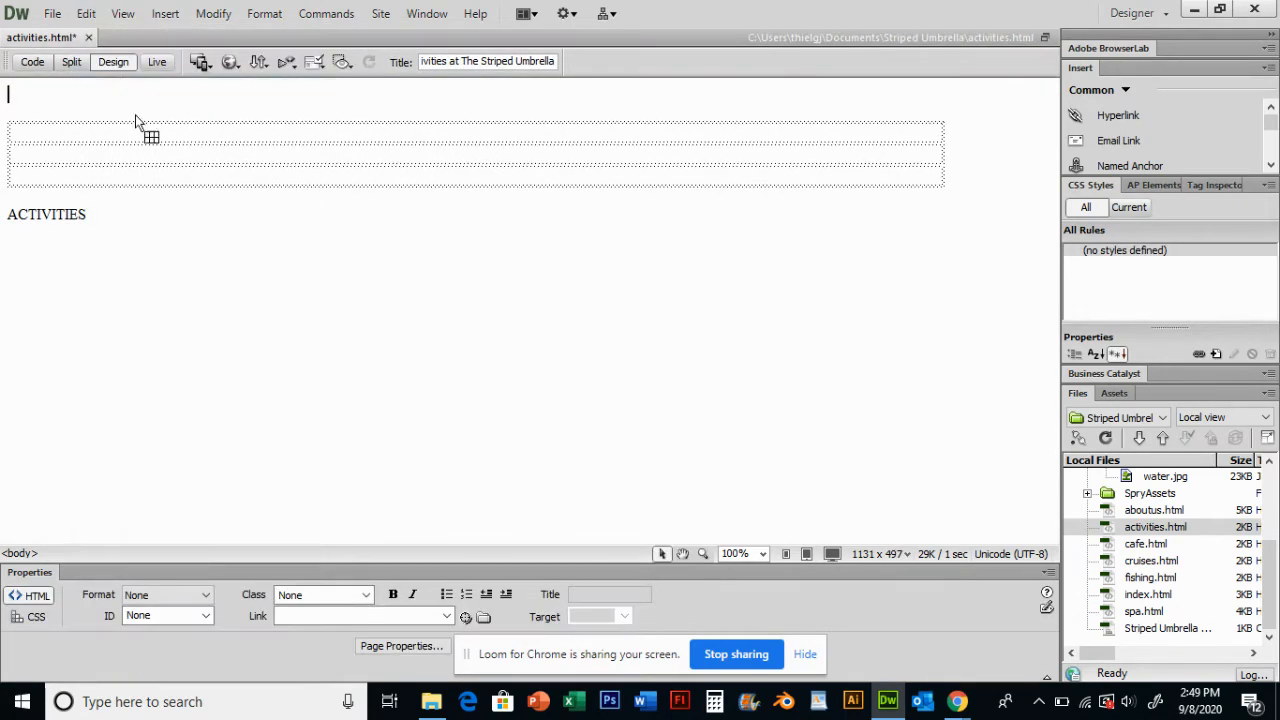
- Center-align the table's second row cell and paste the menu bar into it
click(168, 154)
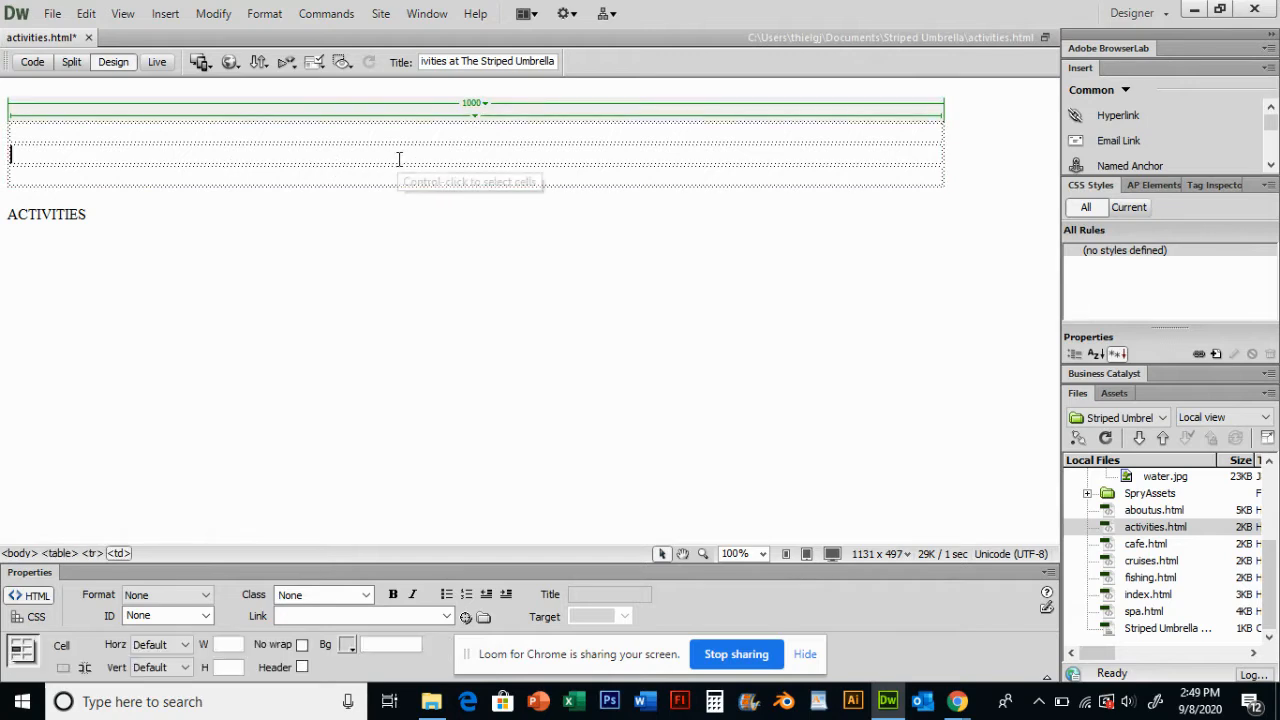
click(184, 645)
click(150, 681)
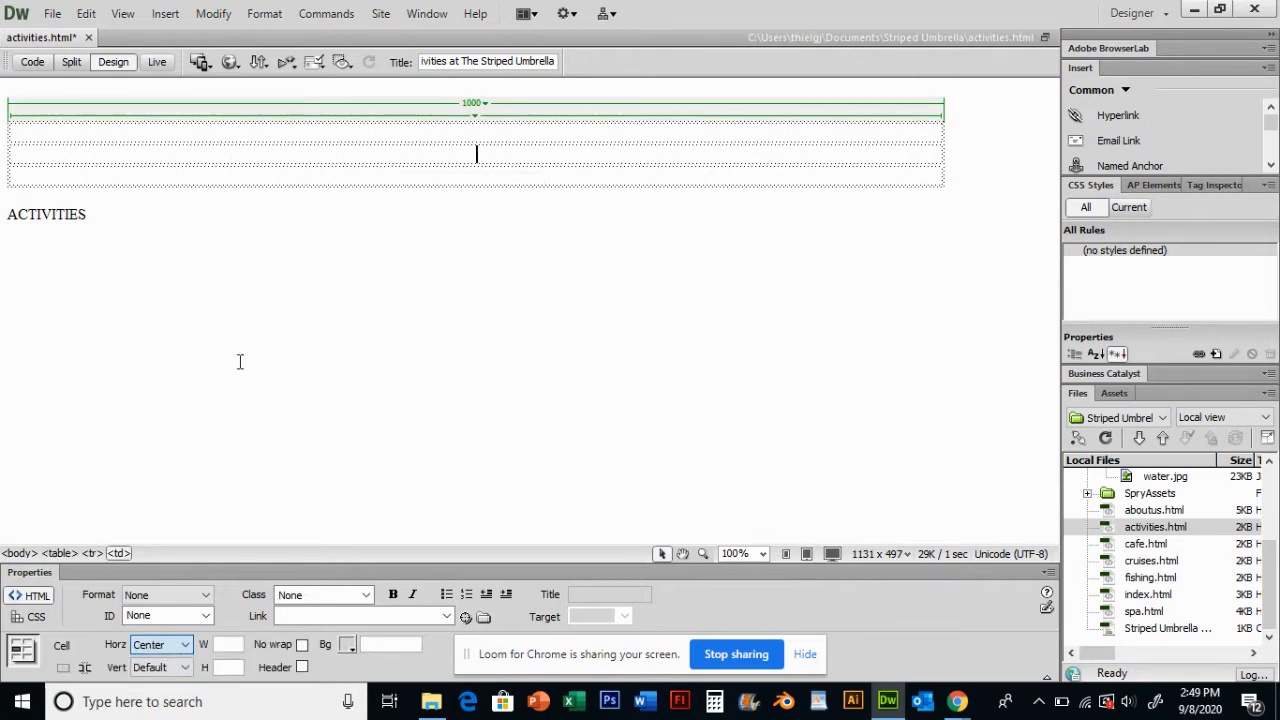
click(86, 13)
click(131, 126)
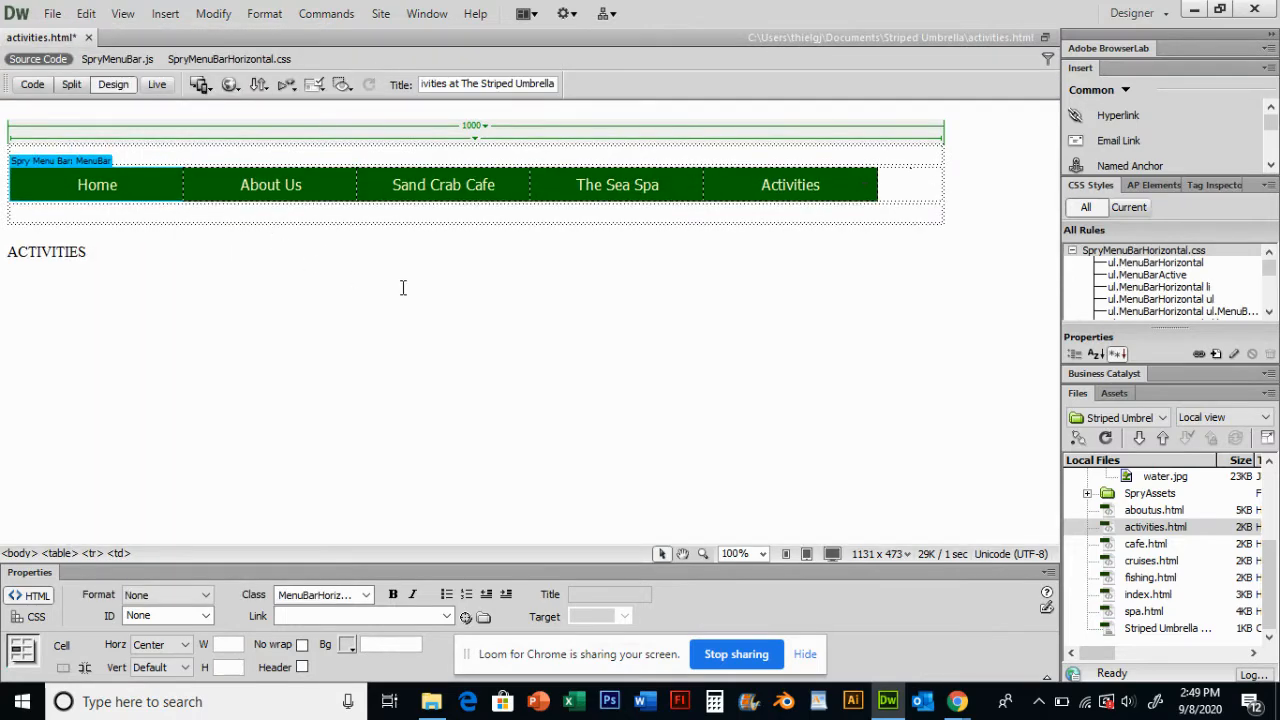
- Delete the empty paragraph above the table and the ACTIVITIES heading below it
click(638, 110)
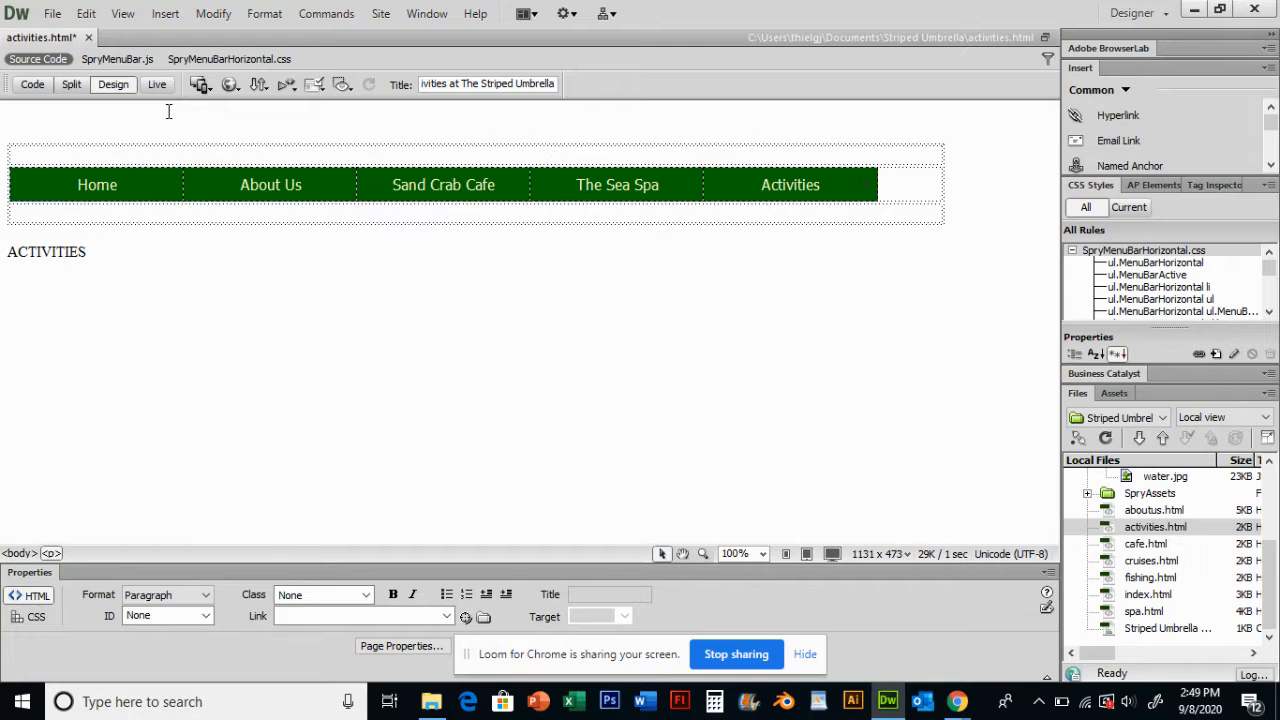
key(Delete)
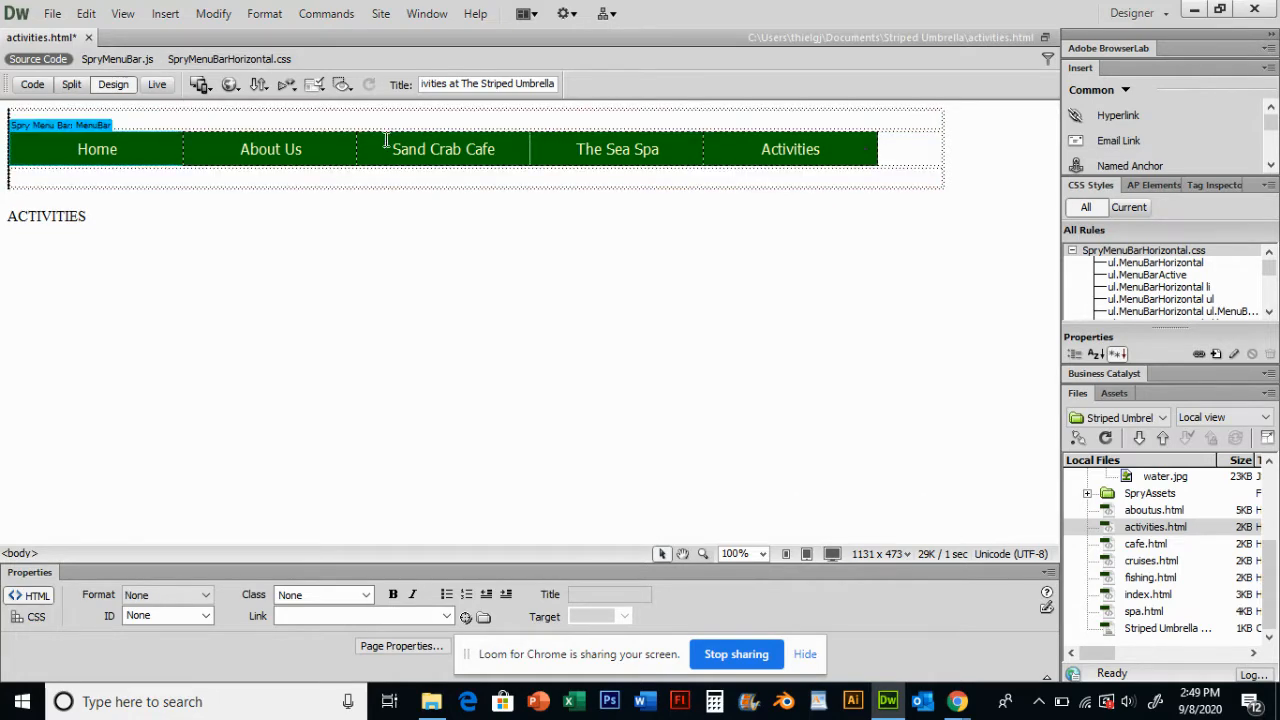
click(406, 236)
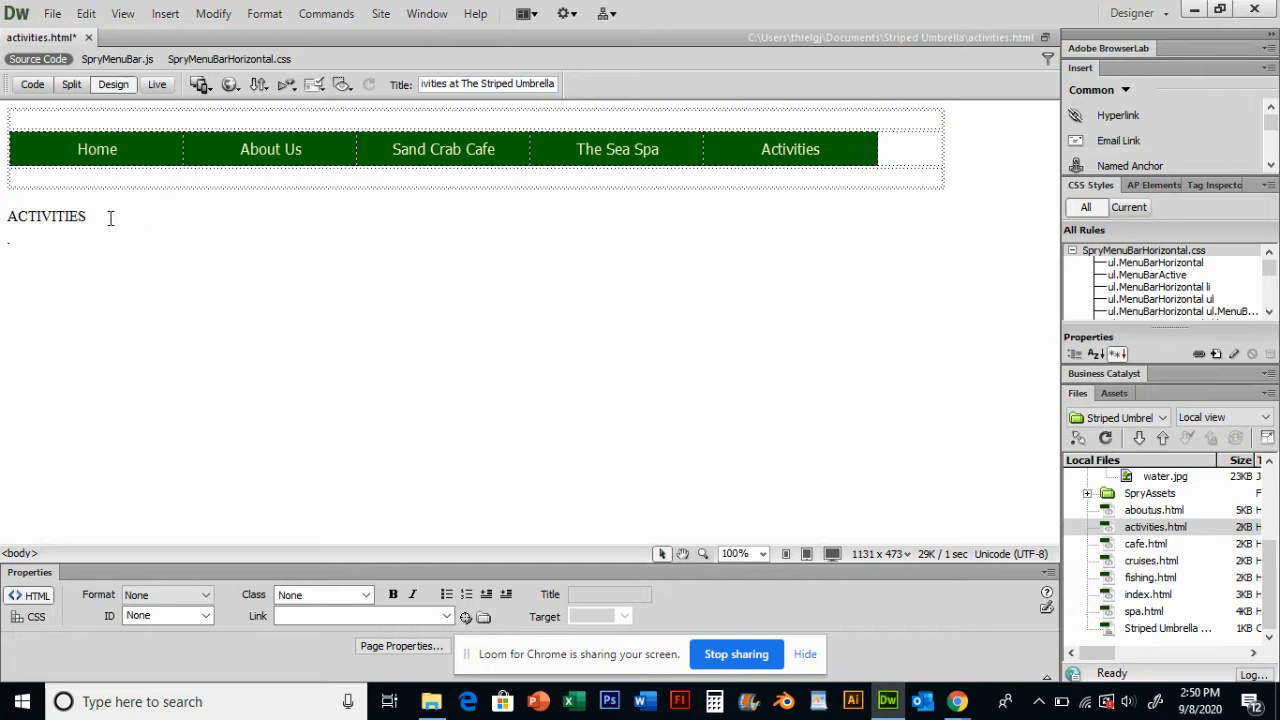
drag(110, 218, 8, 217)
key(Delete)
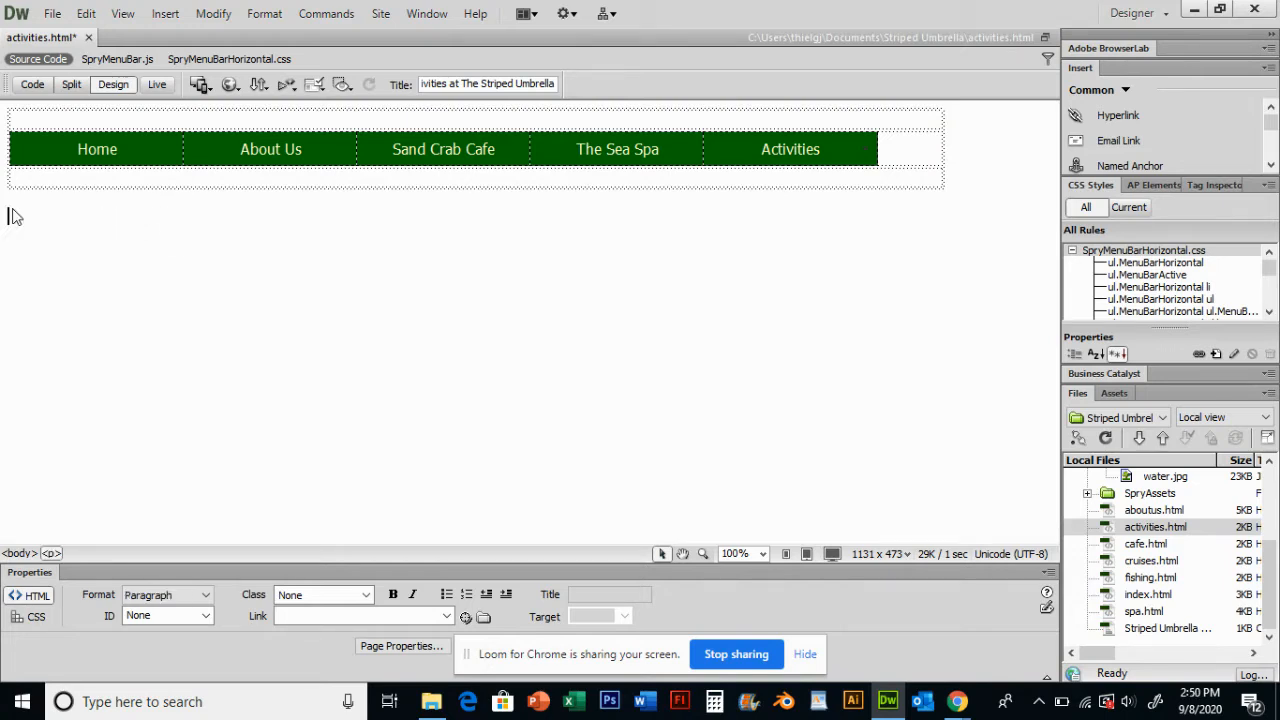
key(BackSpace)
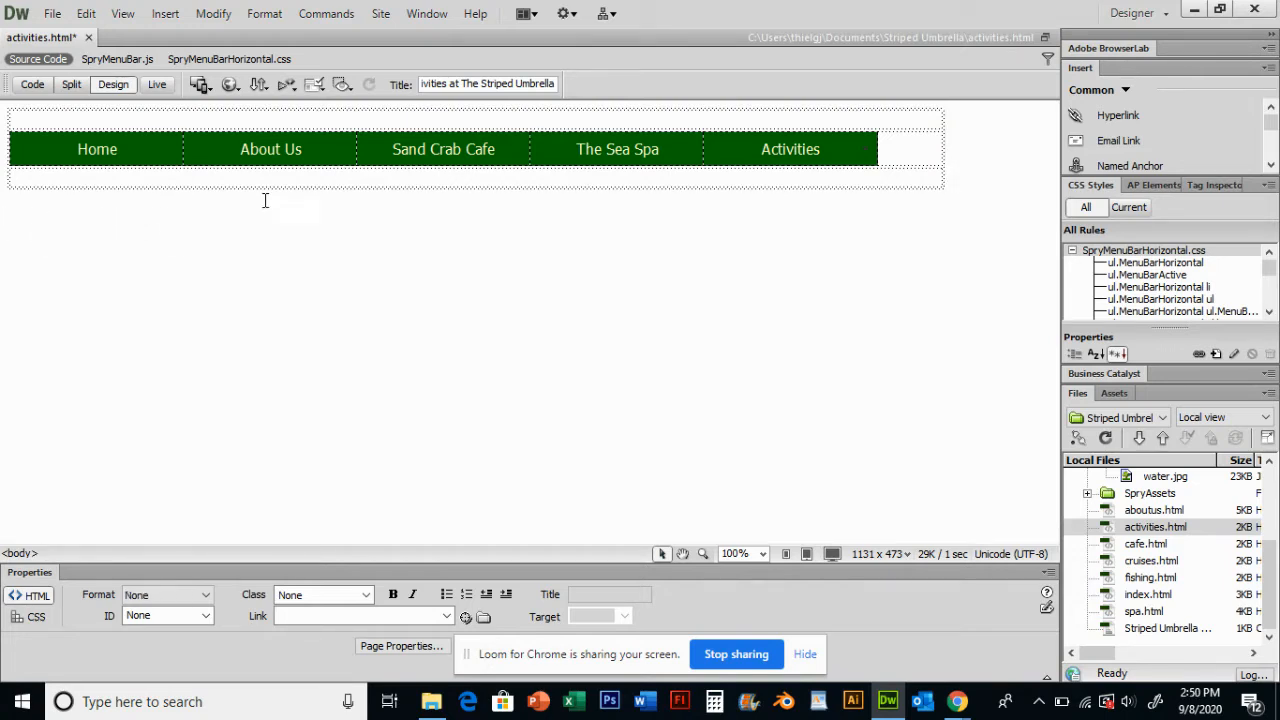
- Center-align the table's top row cell
click(496, 120)
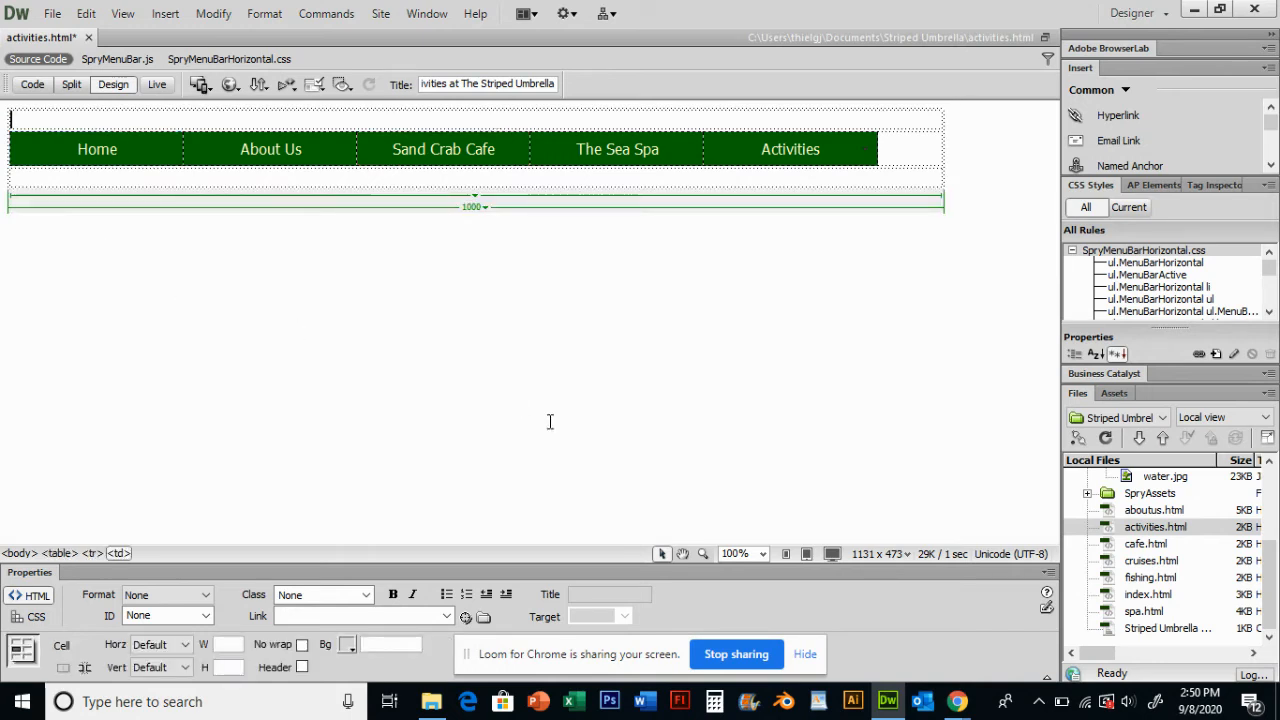
click(182, 645)
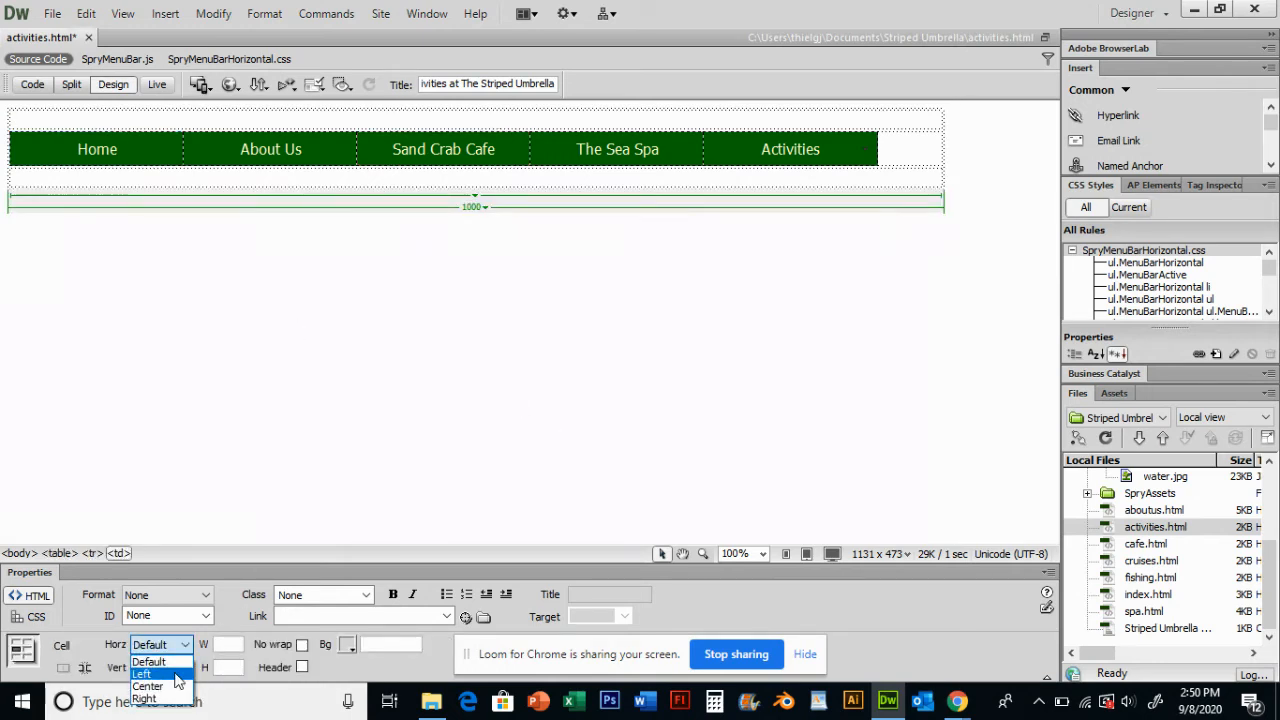
click(172, 686)
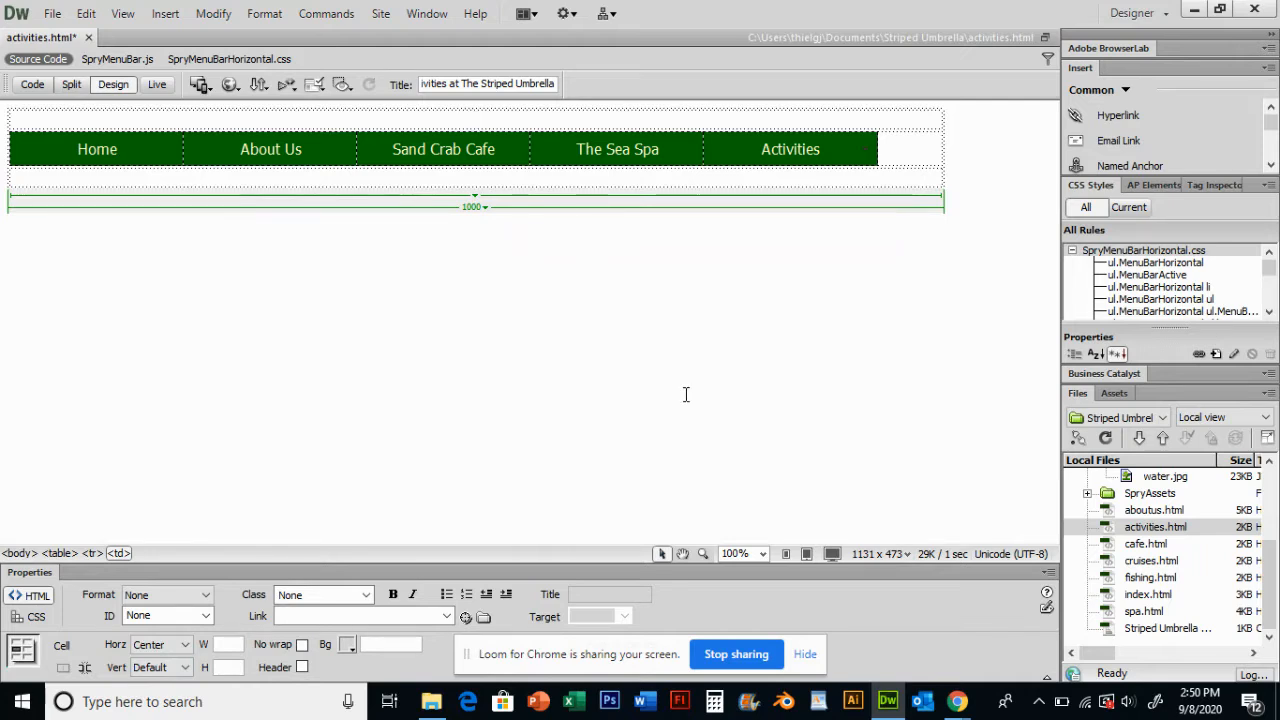
- Insert SU-Banner.jpg from the Assets folder into the top row with alternate text "Striped Umbrella Banner"
drag(1271, 583, 1272, 464)
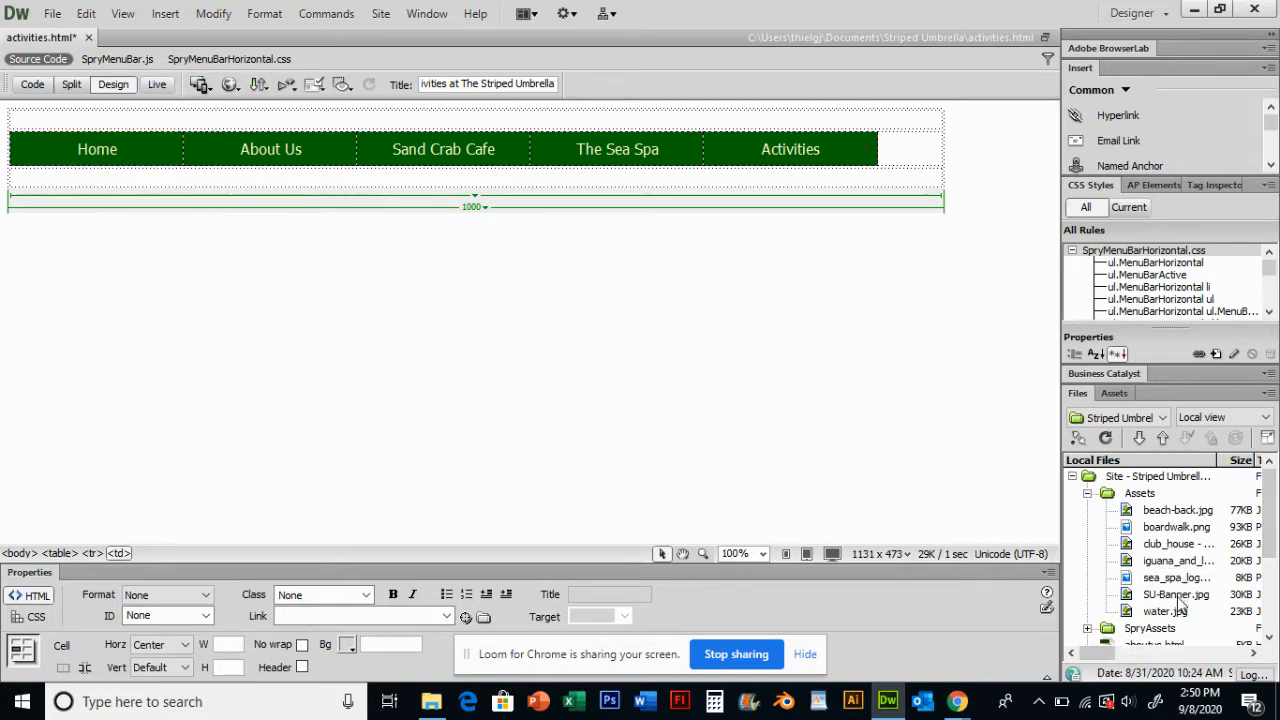
drag(1180, 598, 481, 125)
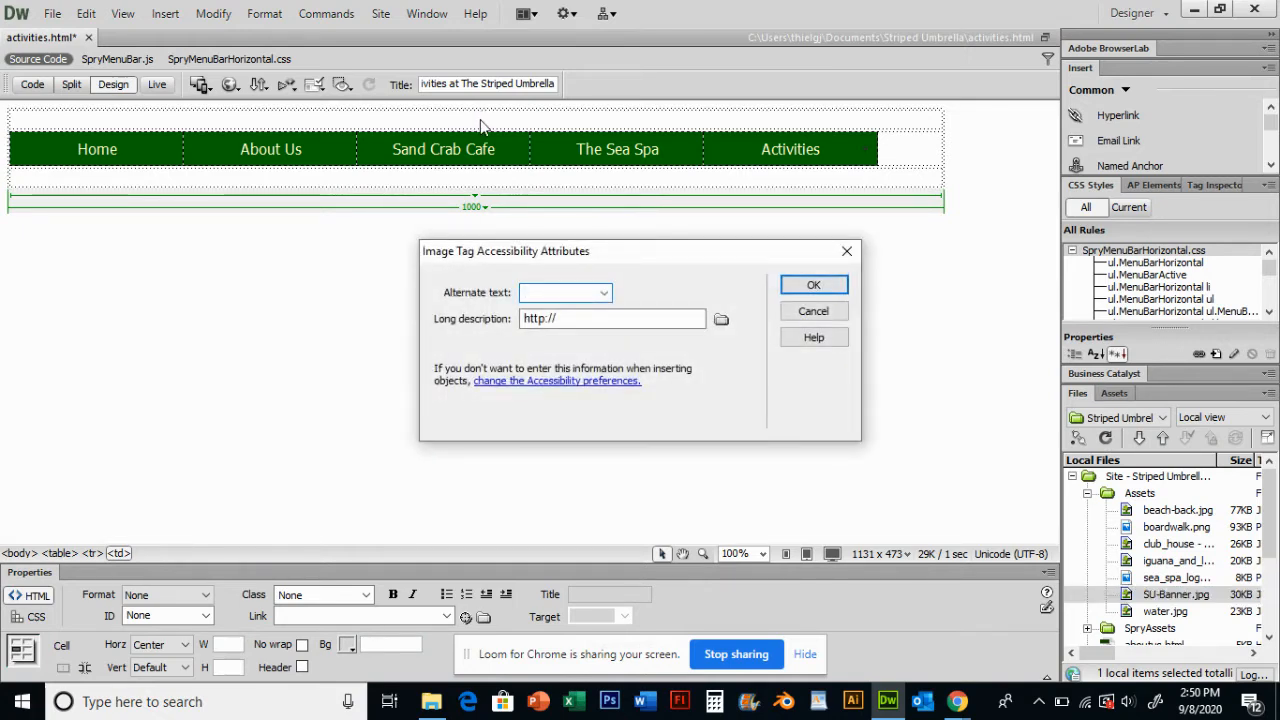
text(Striped Umbrella Banner)
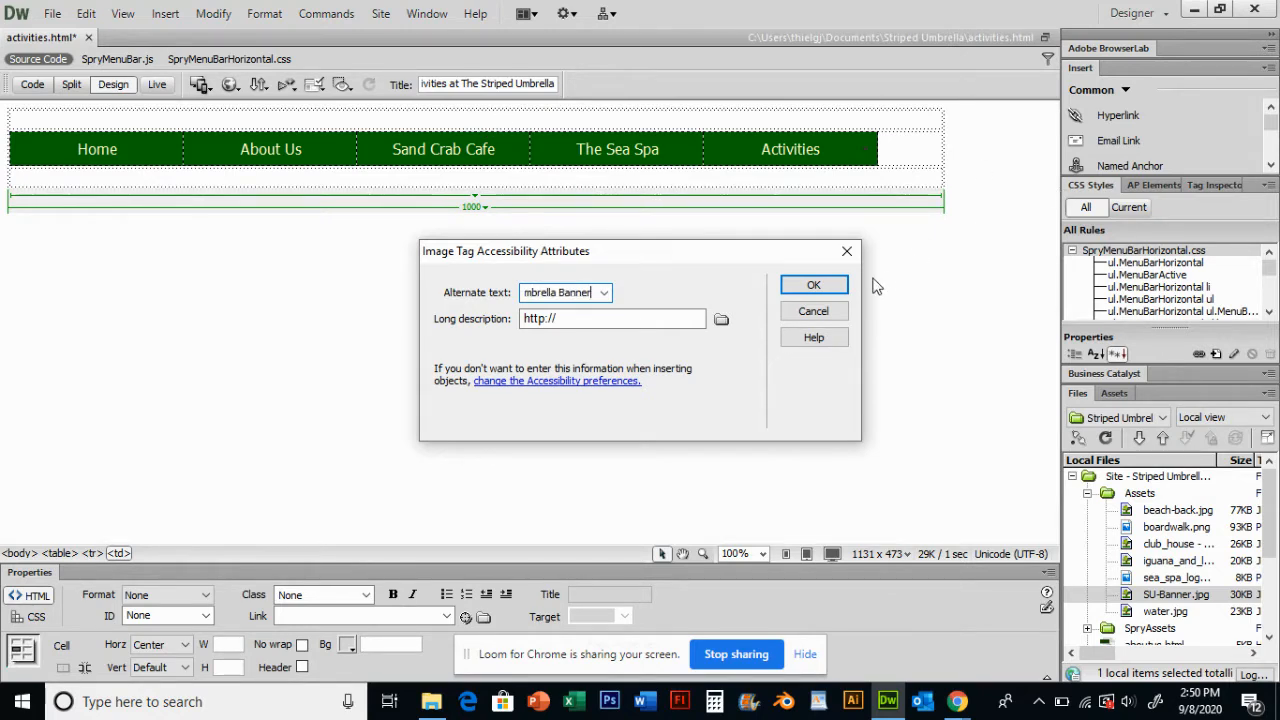
click(813, 285)
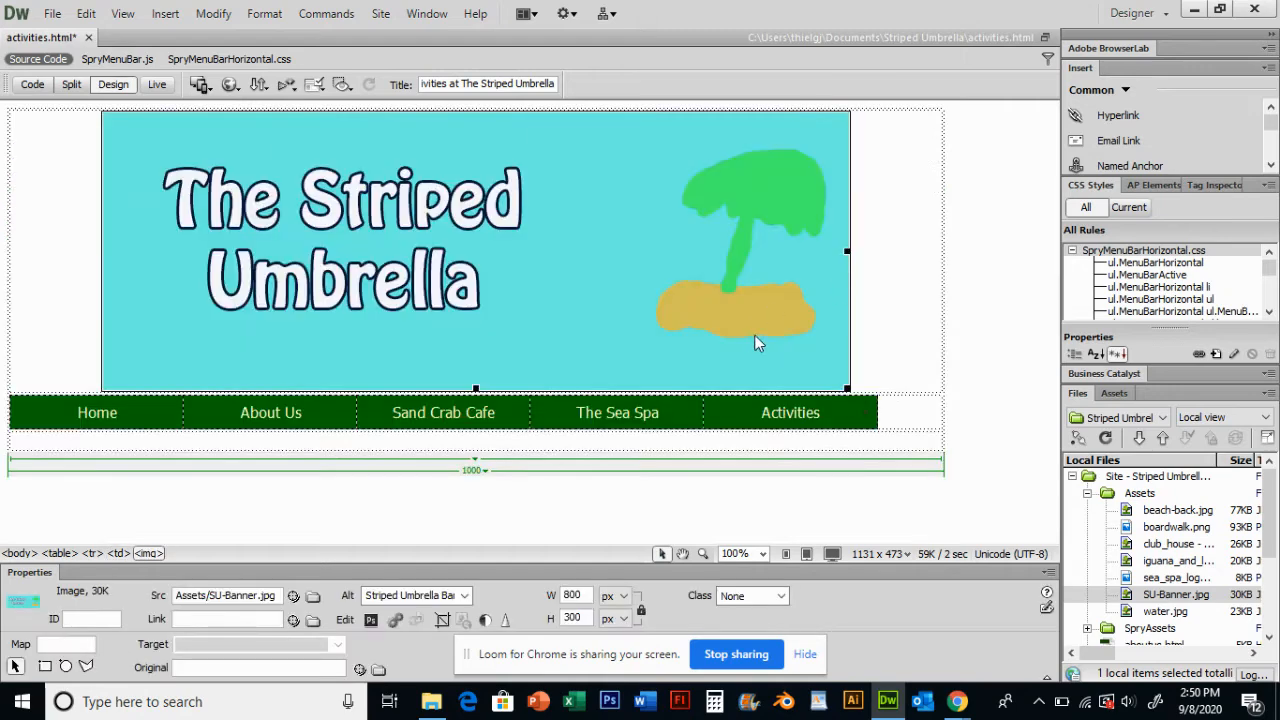
- Place the cursor in the table's third row cell and center-align it
click(609, 523)
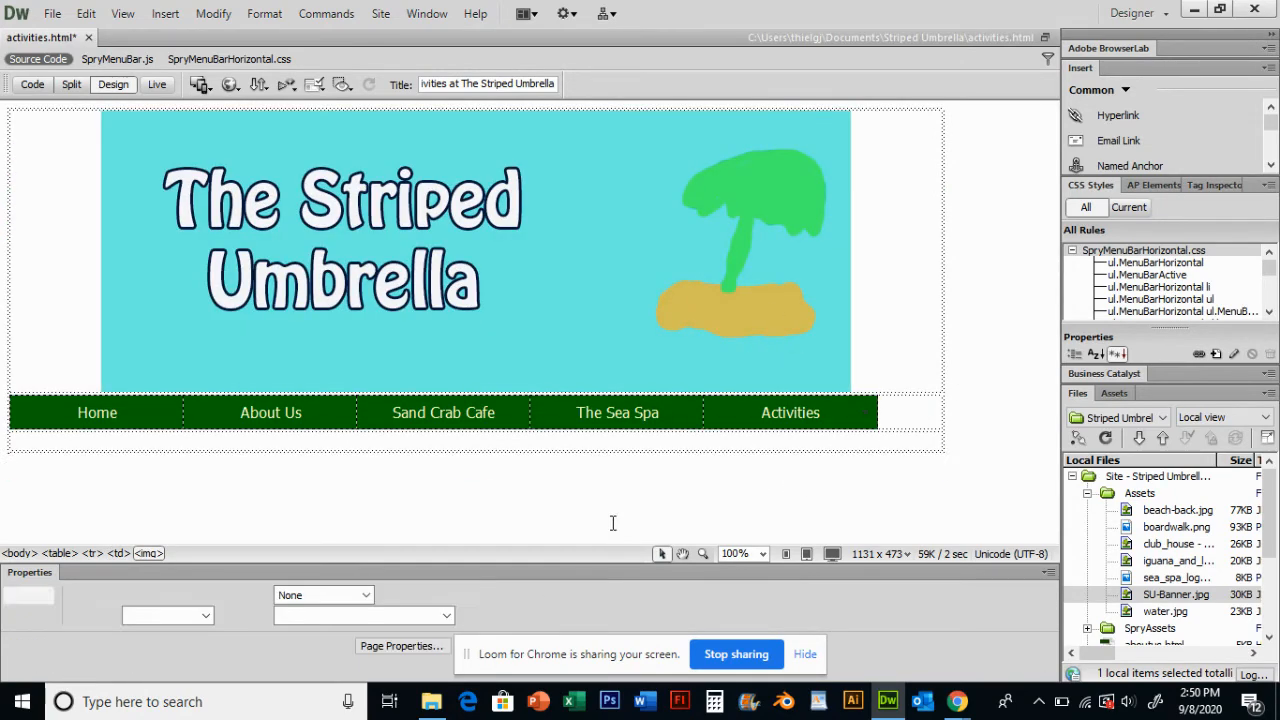
click(573, 455)
drag(573, 504, 617, 528)
click(578, 470)
click(685, 471)
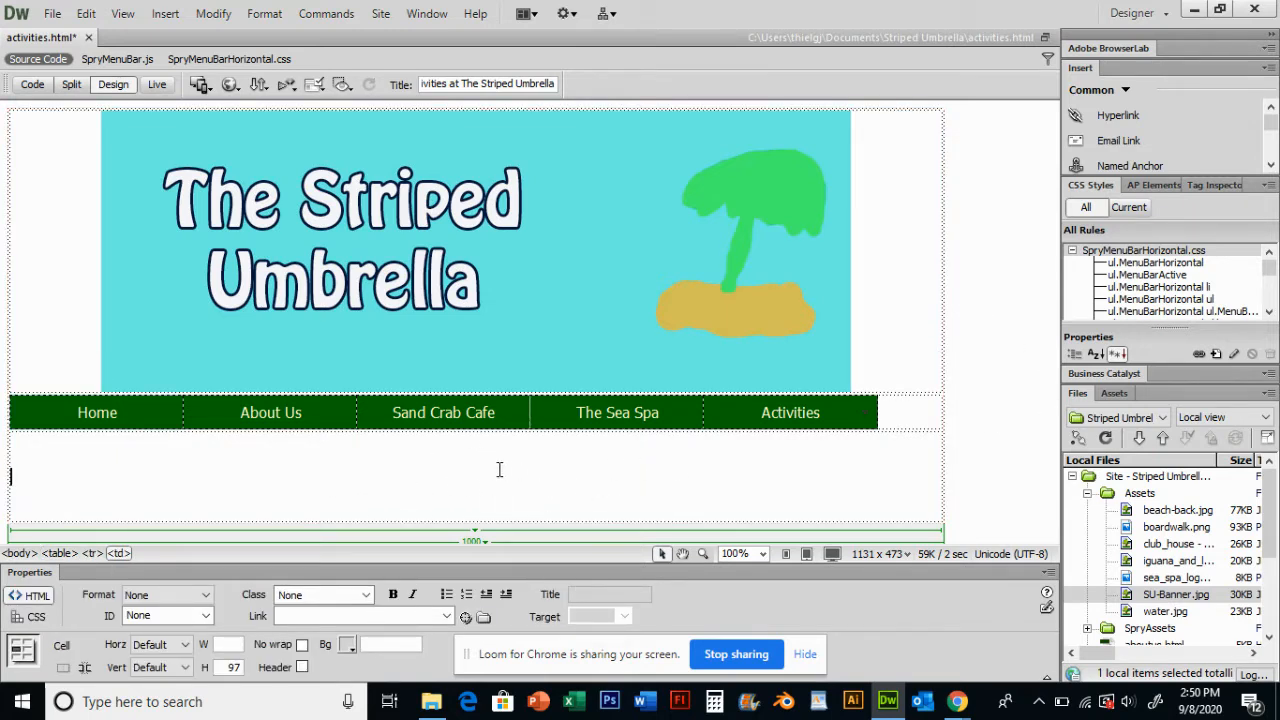
click(160, 645)
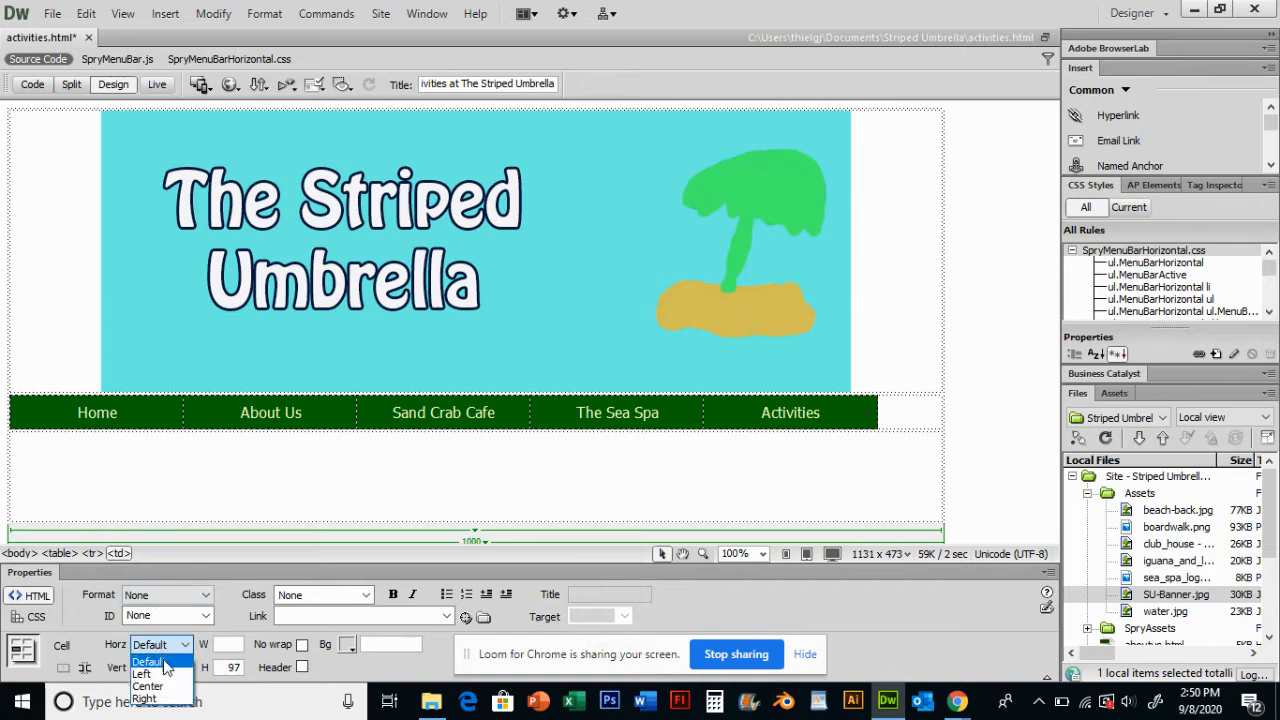
click(148, 686)
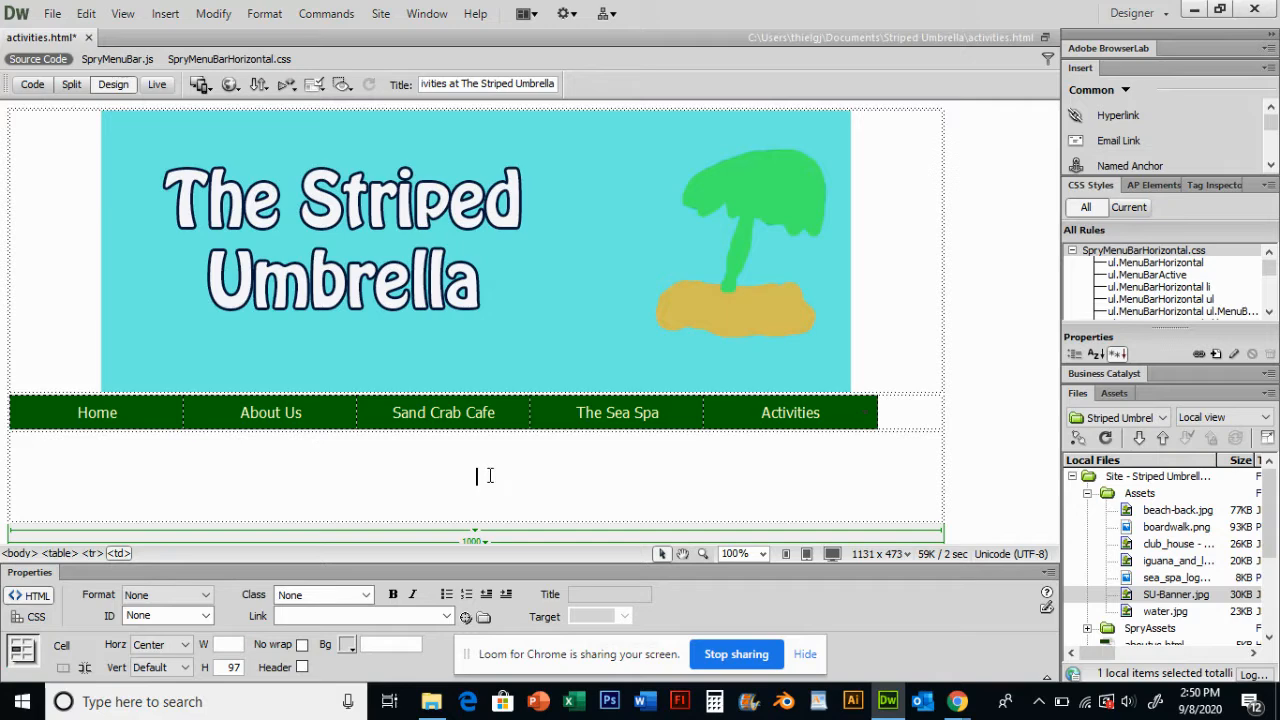
- Insert a nested table with 2 rows, 2 columns and an 800 pixel width into the third row
click(166, 15)
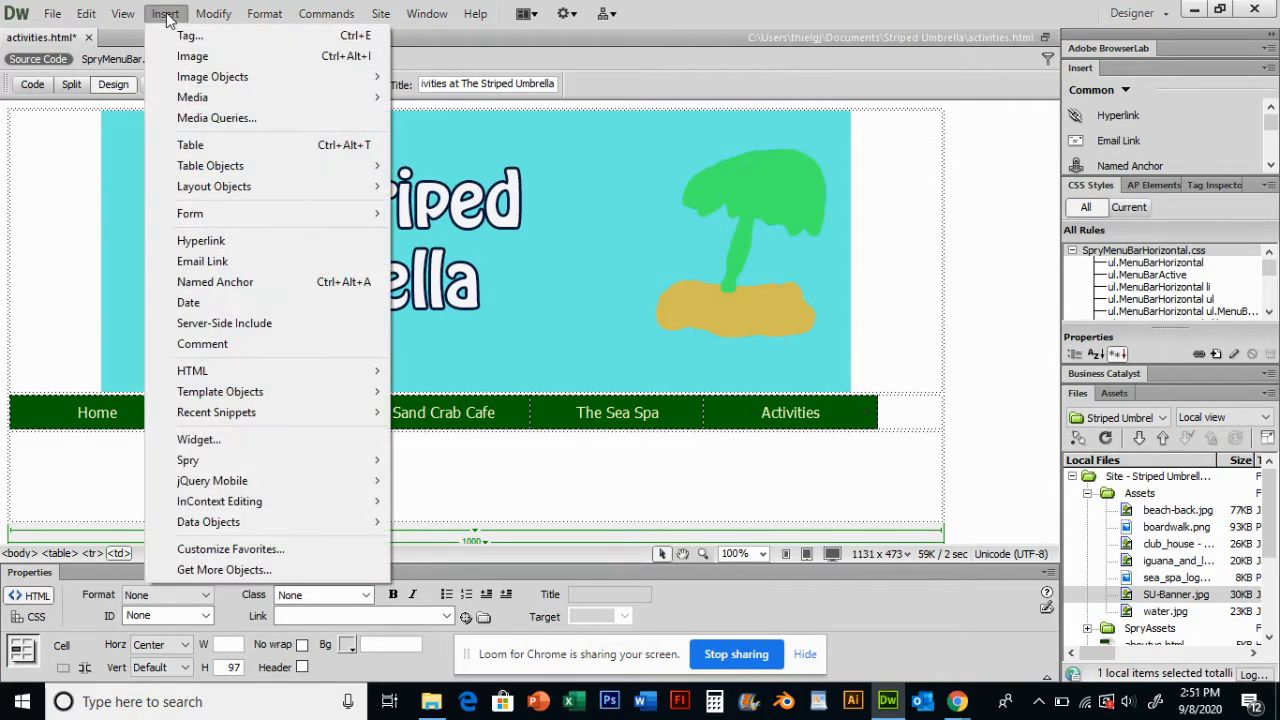
click(195, 145)
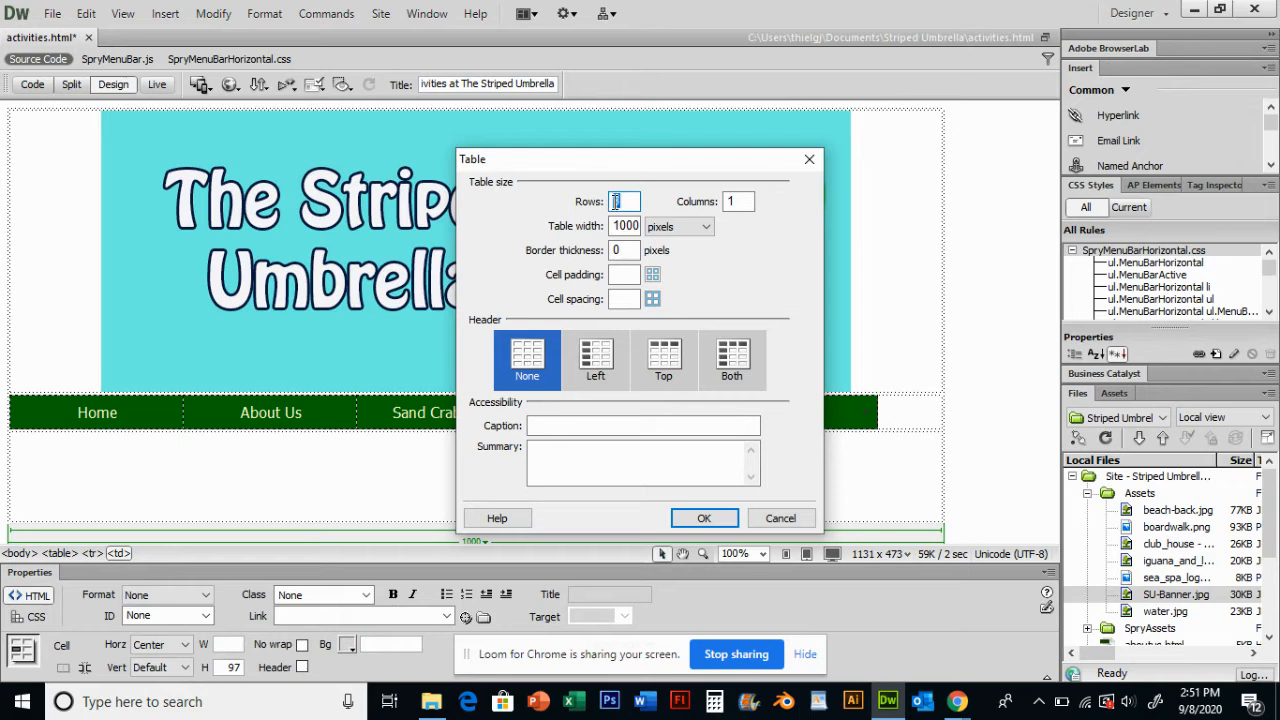
text(2)
key(Tab)
text(2)
double_click(627, 227)
text(800)
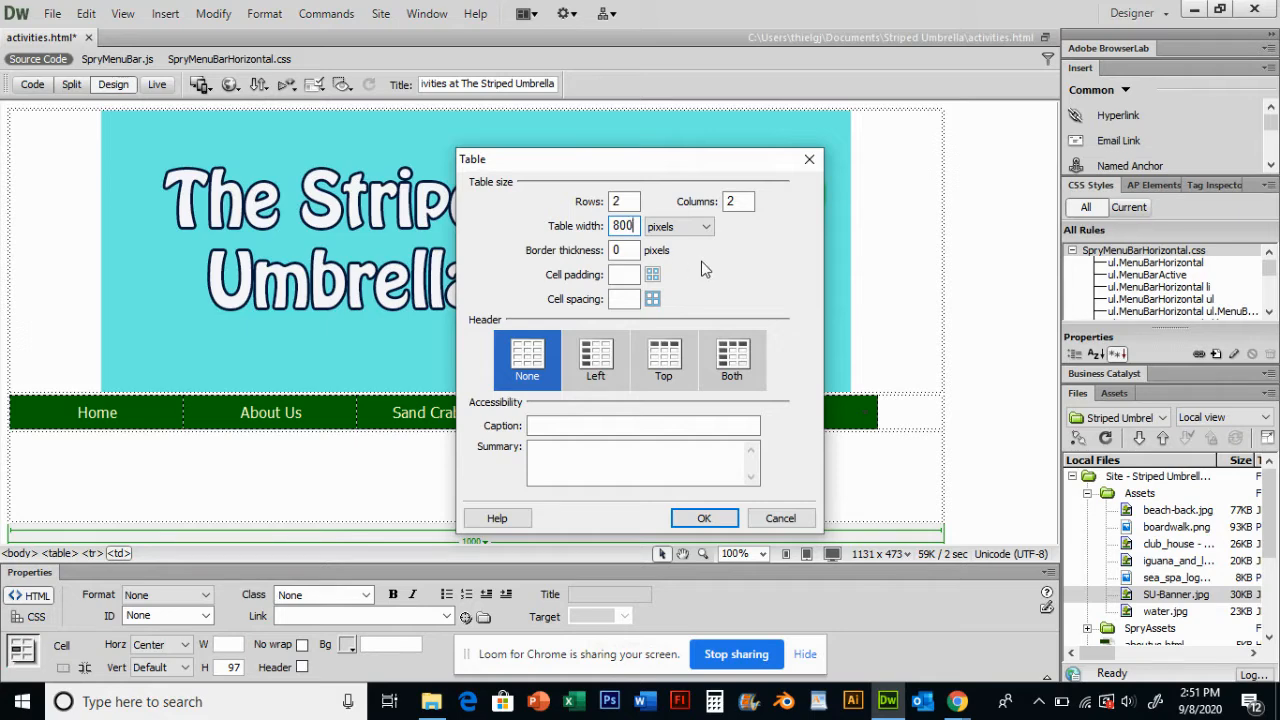
click(706, 519)
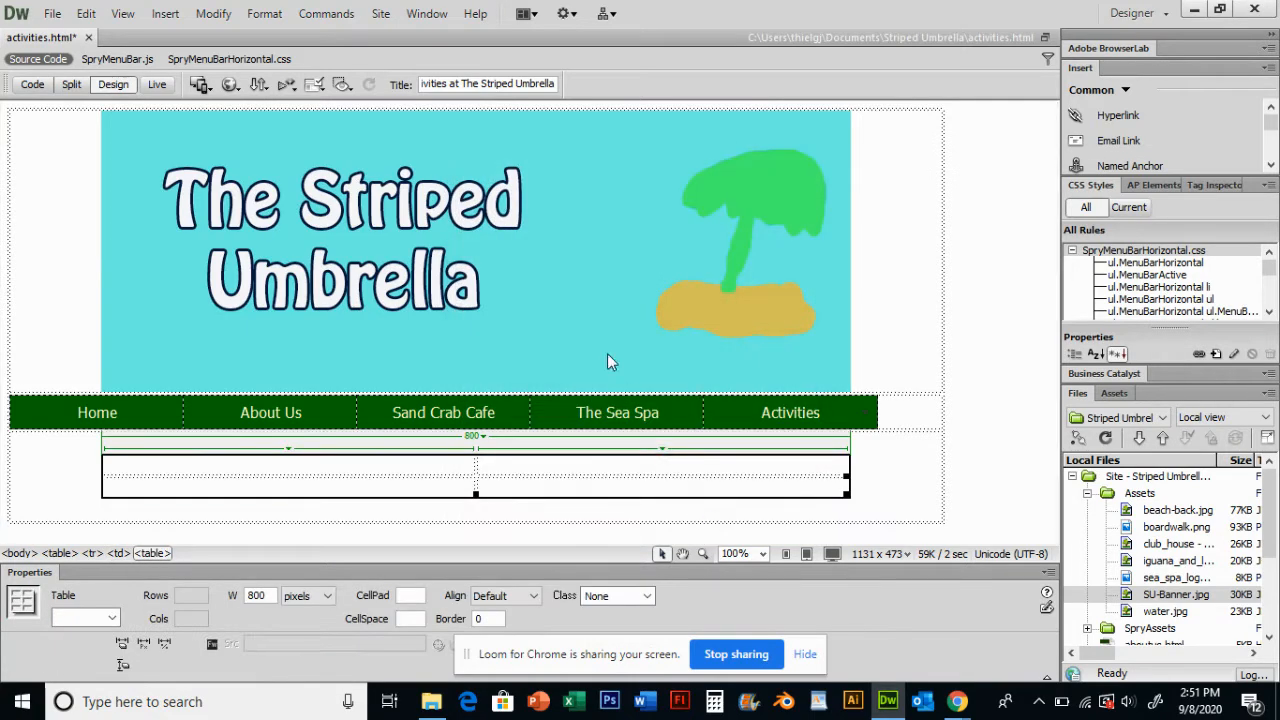
- Open dwf_1.html from the DreamweaverCS6 unit_f data folder
click(590, 473)
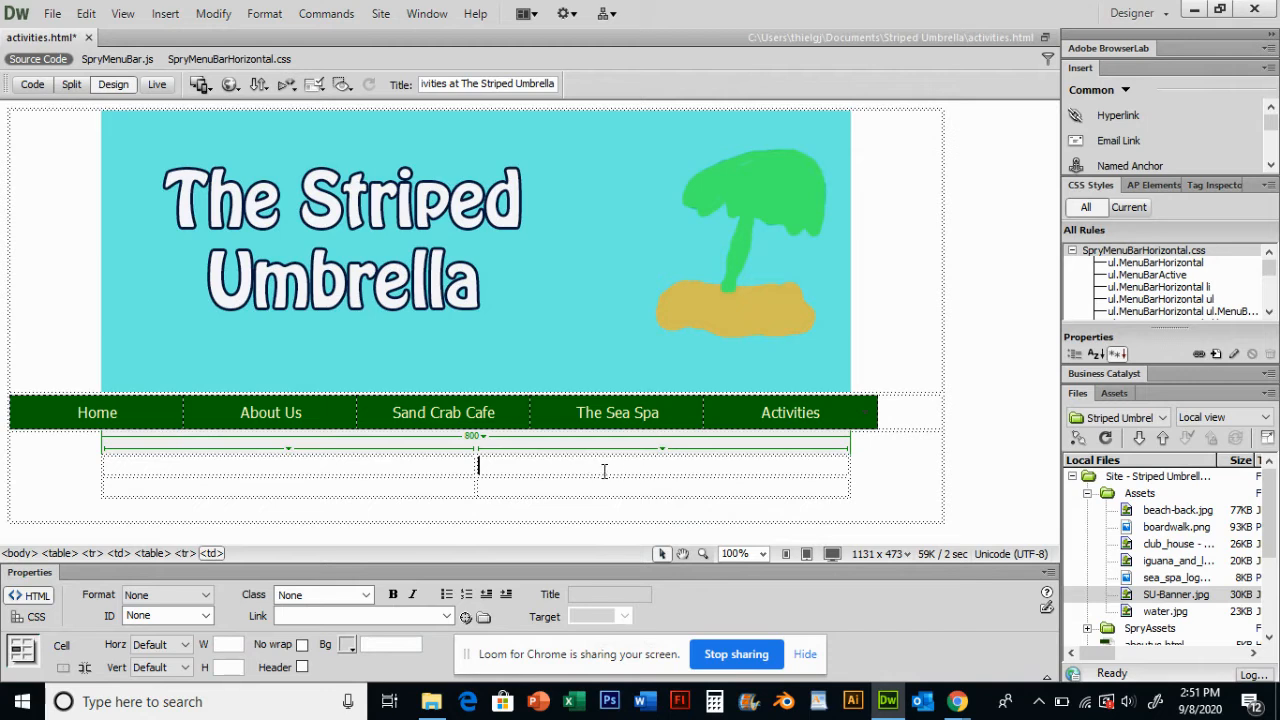
click(420, 484)
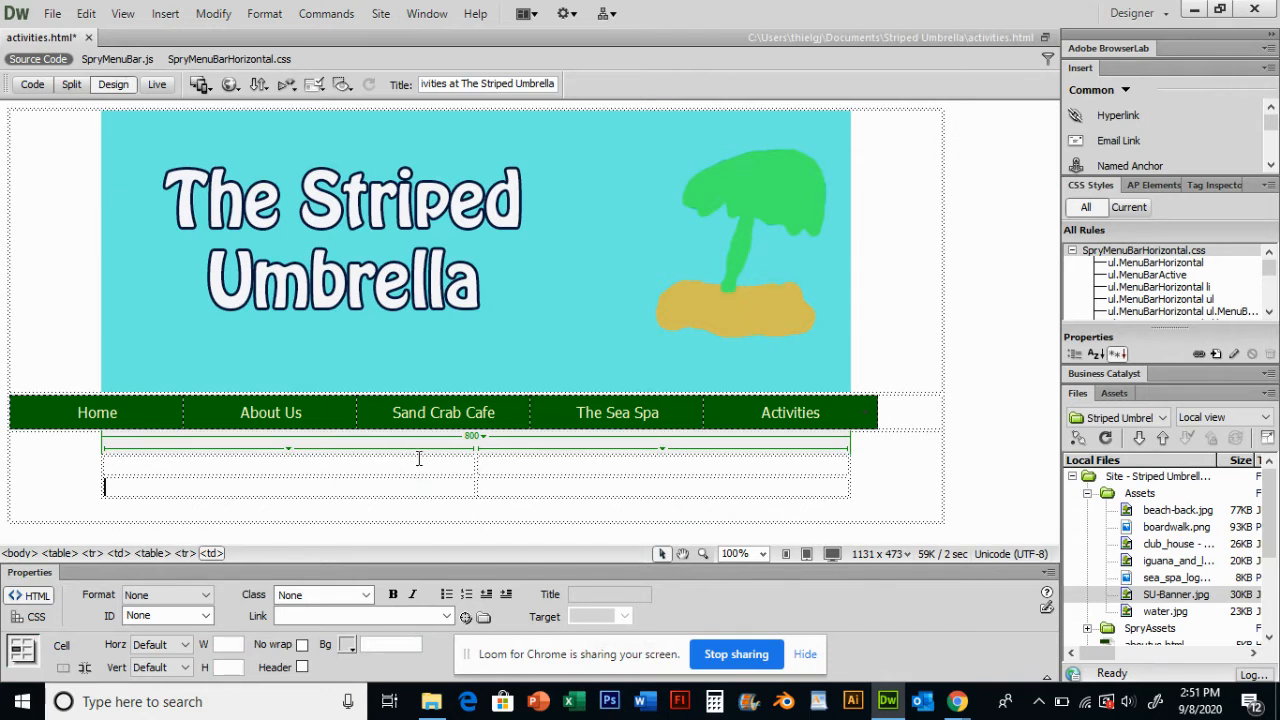
click(510, 468)
click(434, 470)
click(53, 14)
click(78, 77)
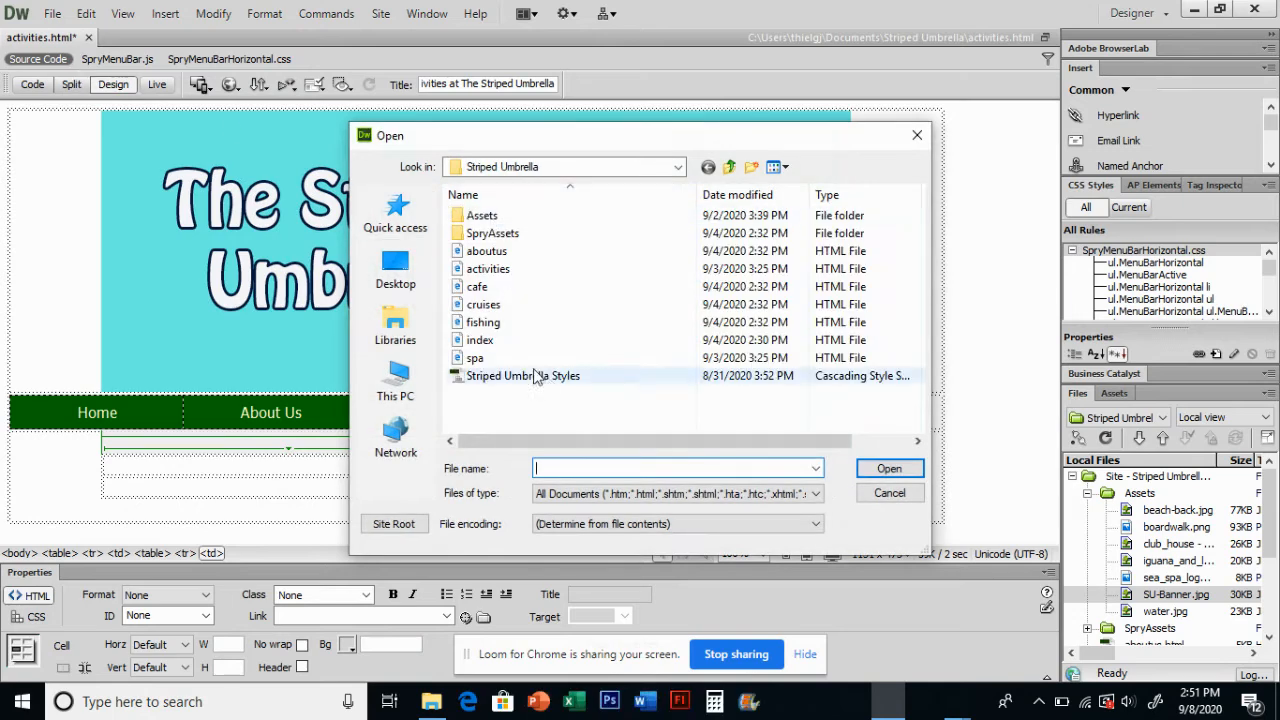
click(400, 388)
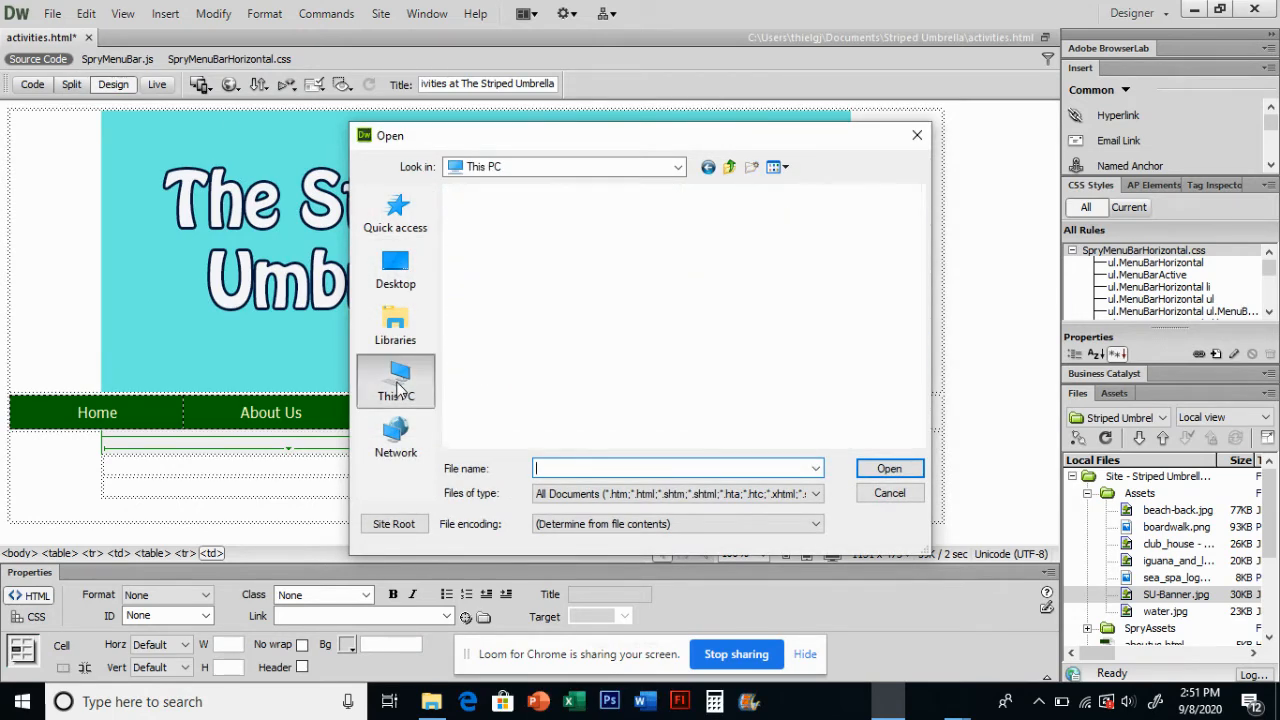
scroll(916, 320, down, 5)
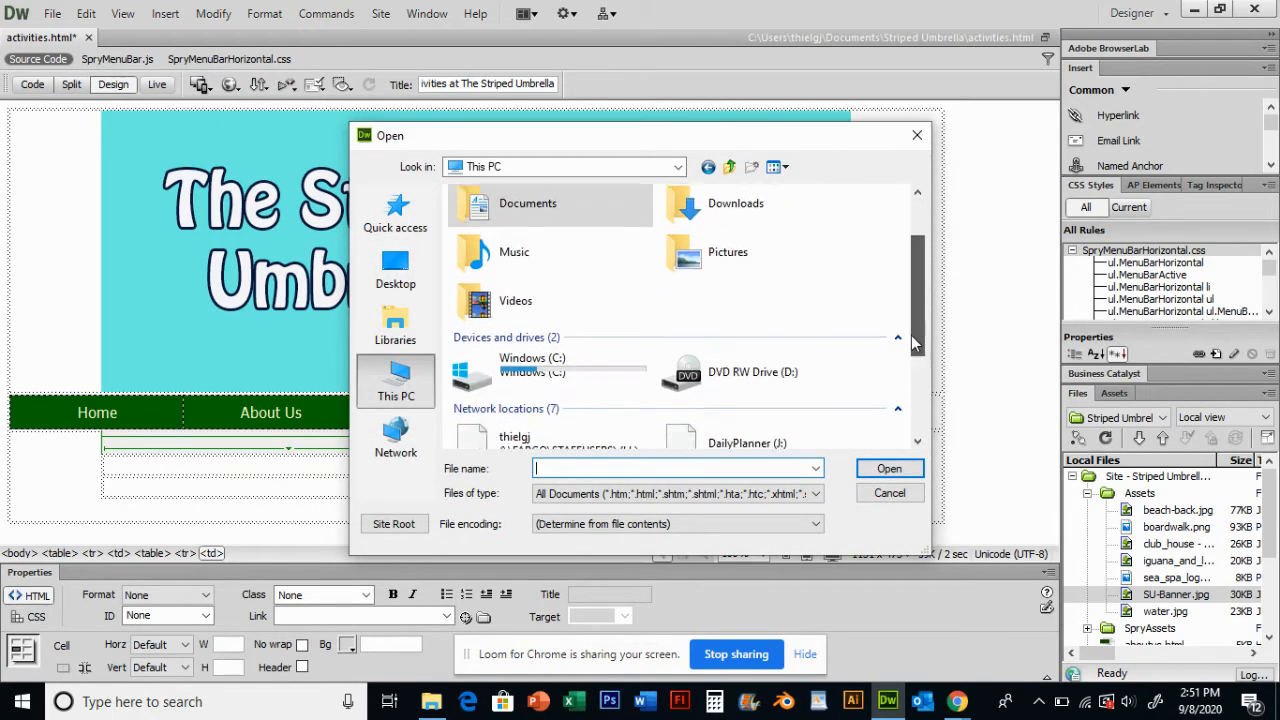
double_click(552, 390)
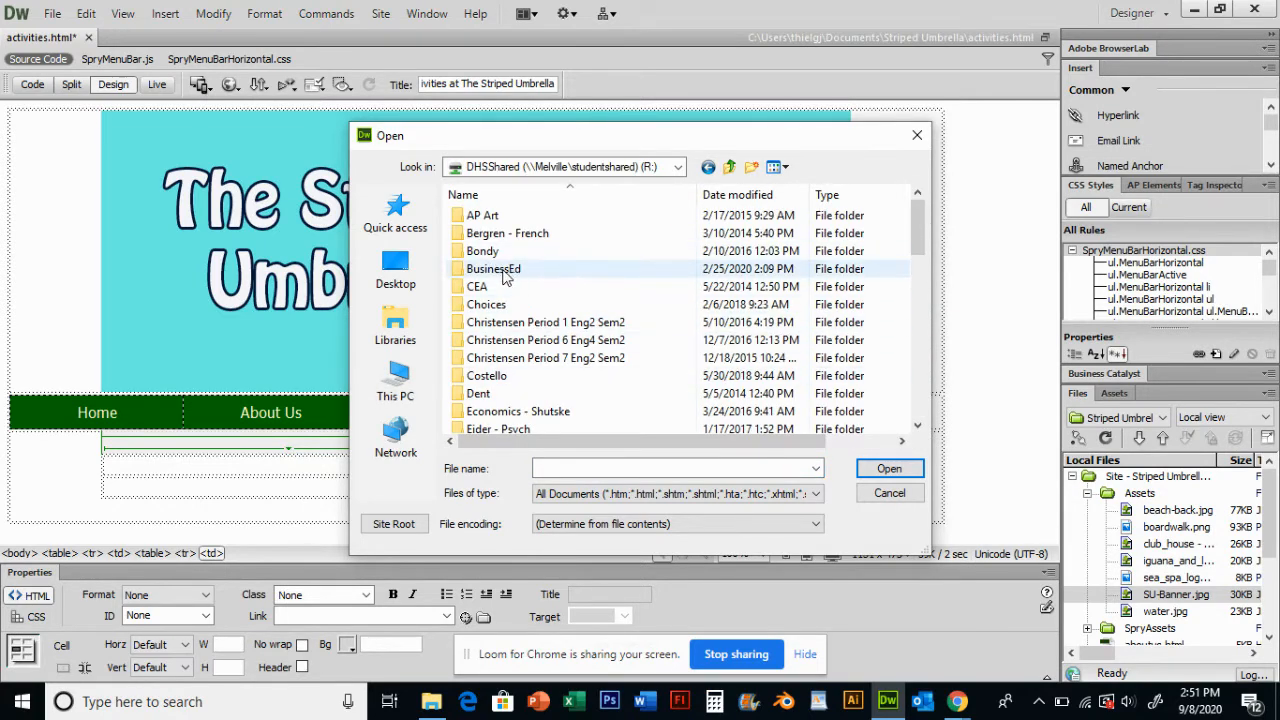
double_click(503, 276)
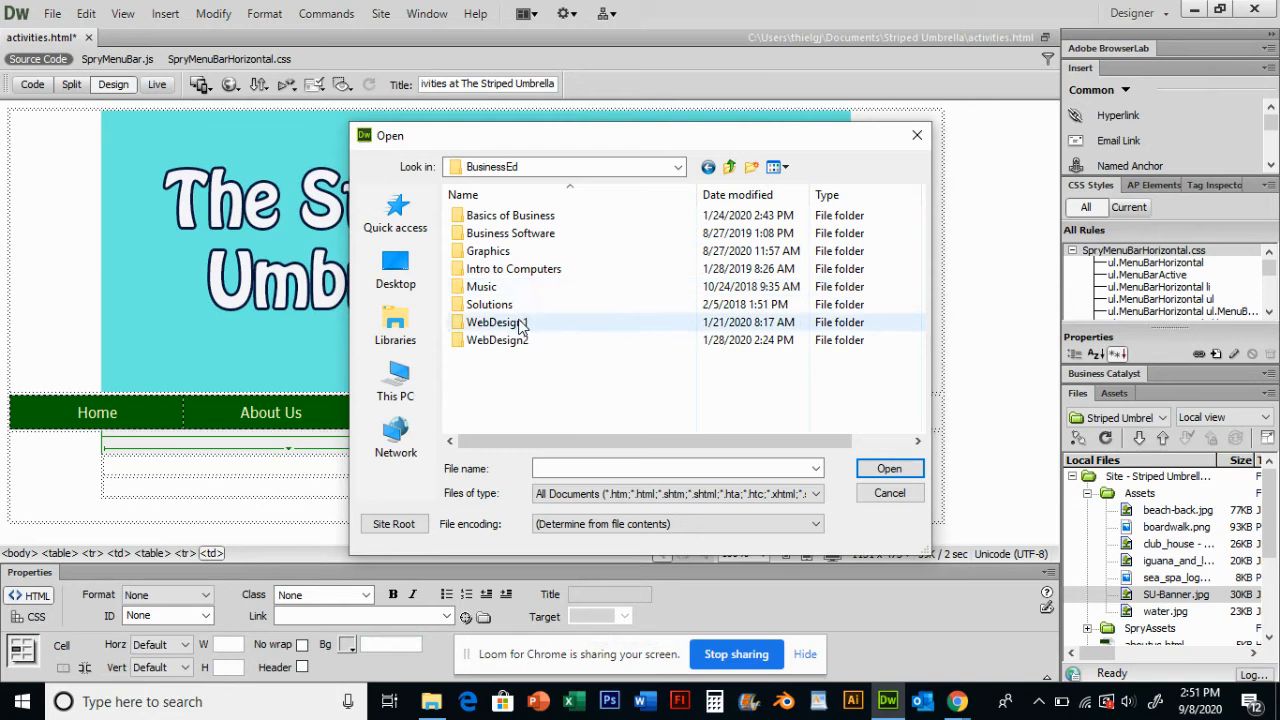
double_click(519, 324)
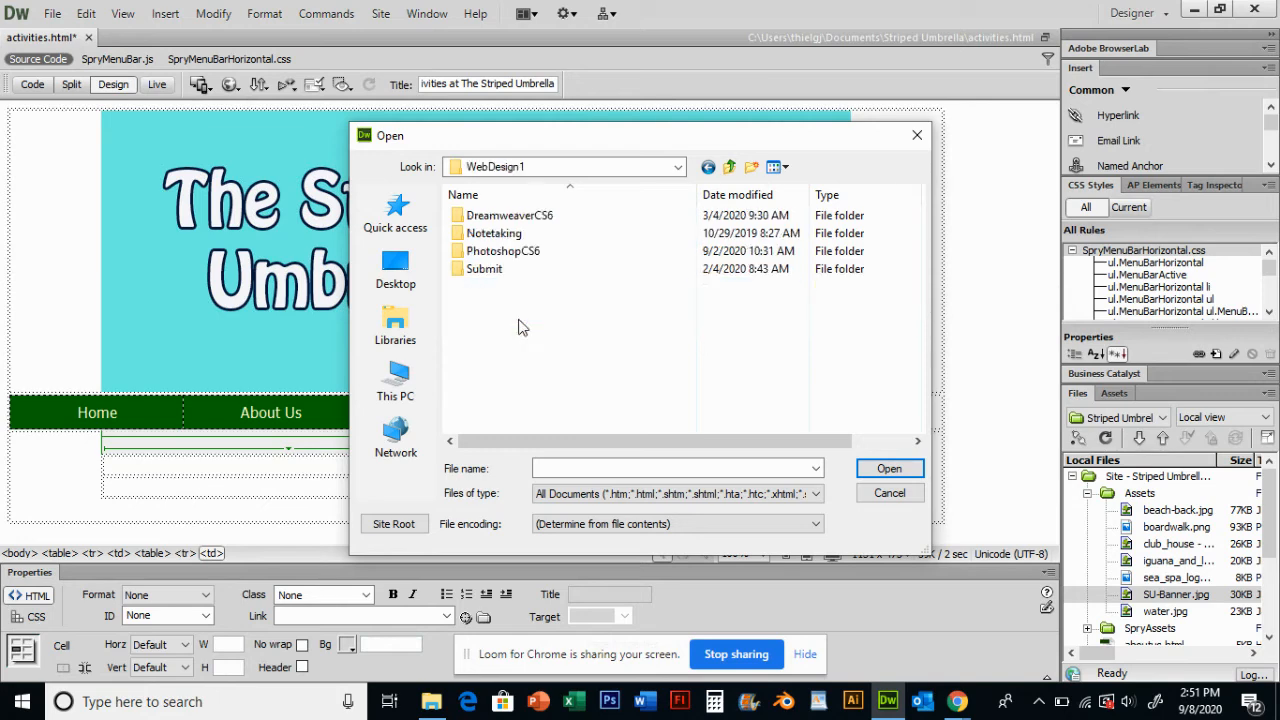
double_click(540, 218)
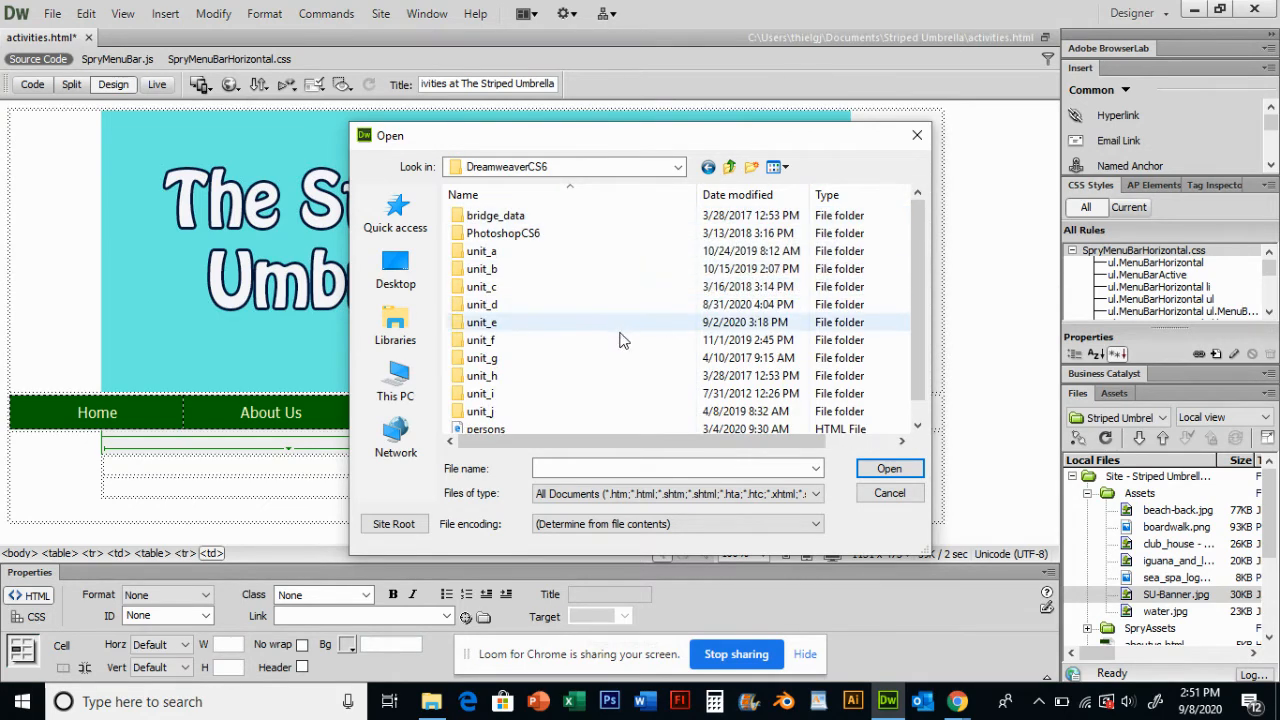
double_click(480, 341)
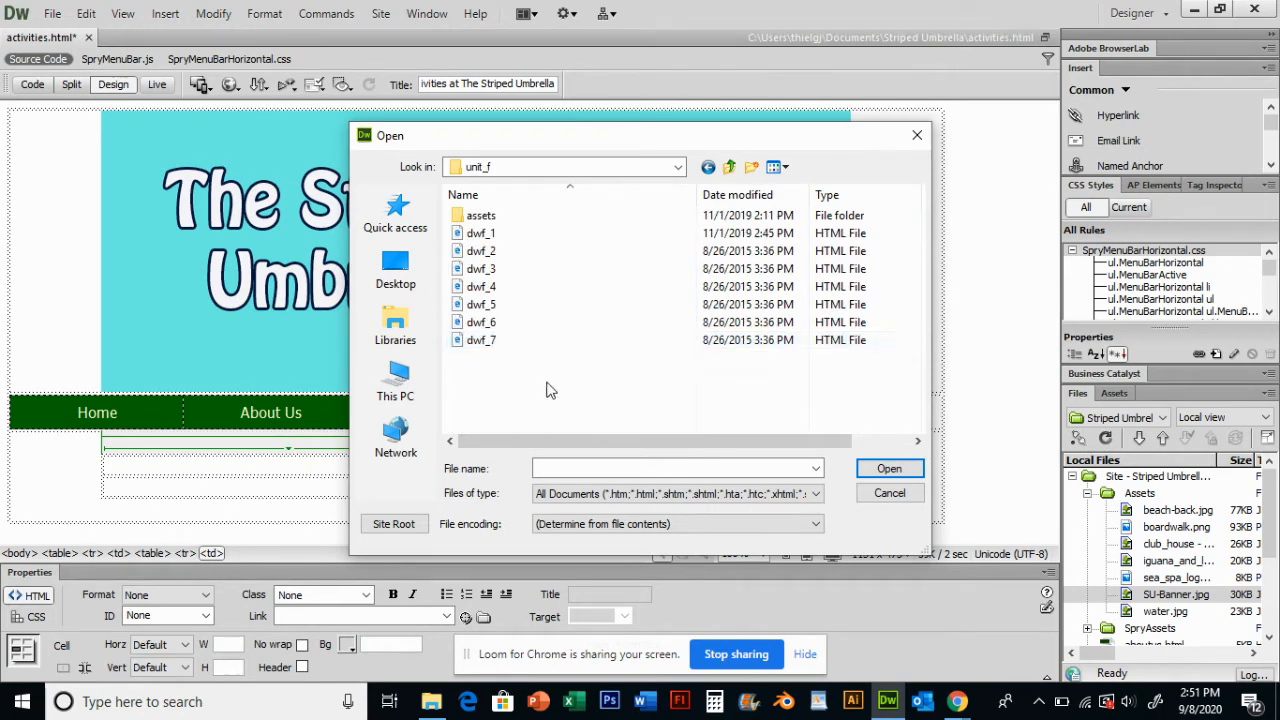
double_click(481, 232)
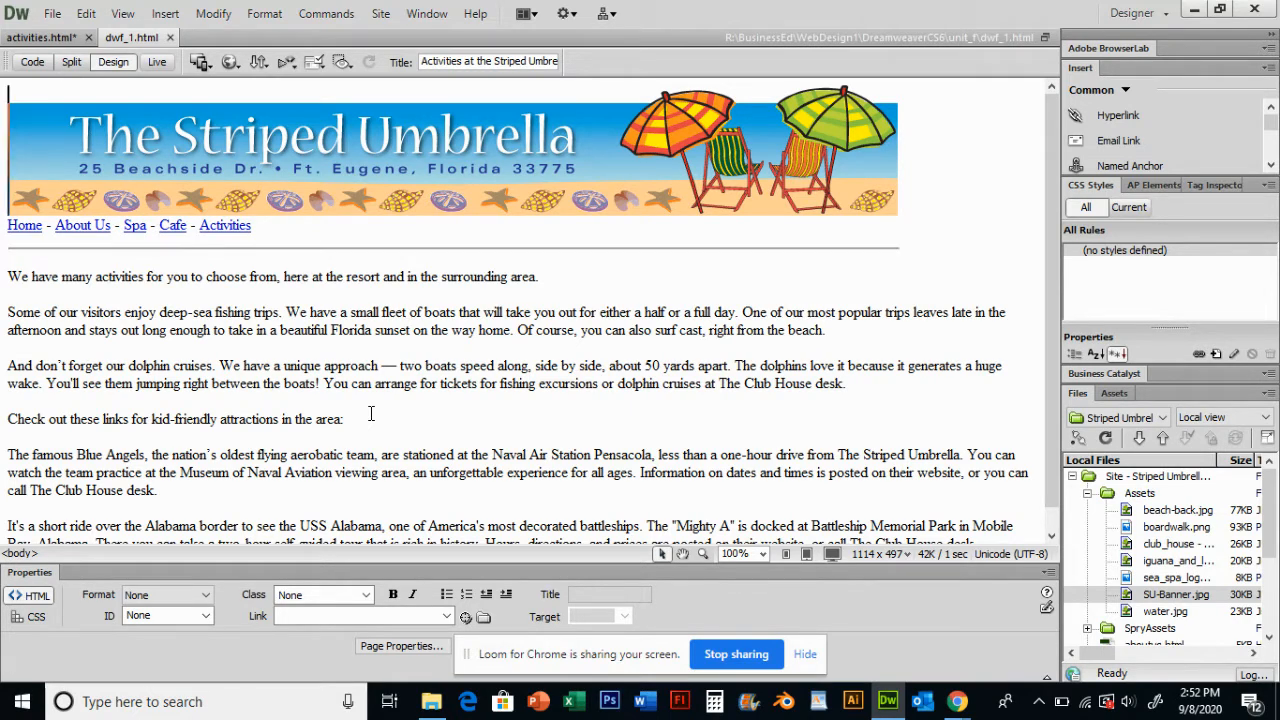
- Copy the first three paragraphs of dwf_1.html and paste them into the nested table's top-right cell
scroll(1045, 520, down, 1)
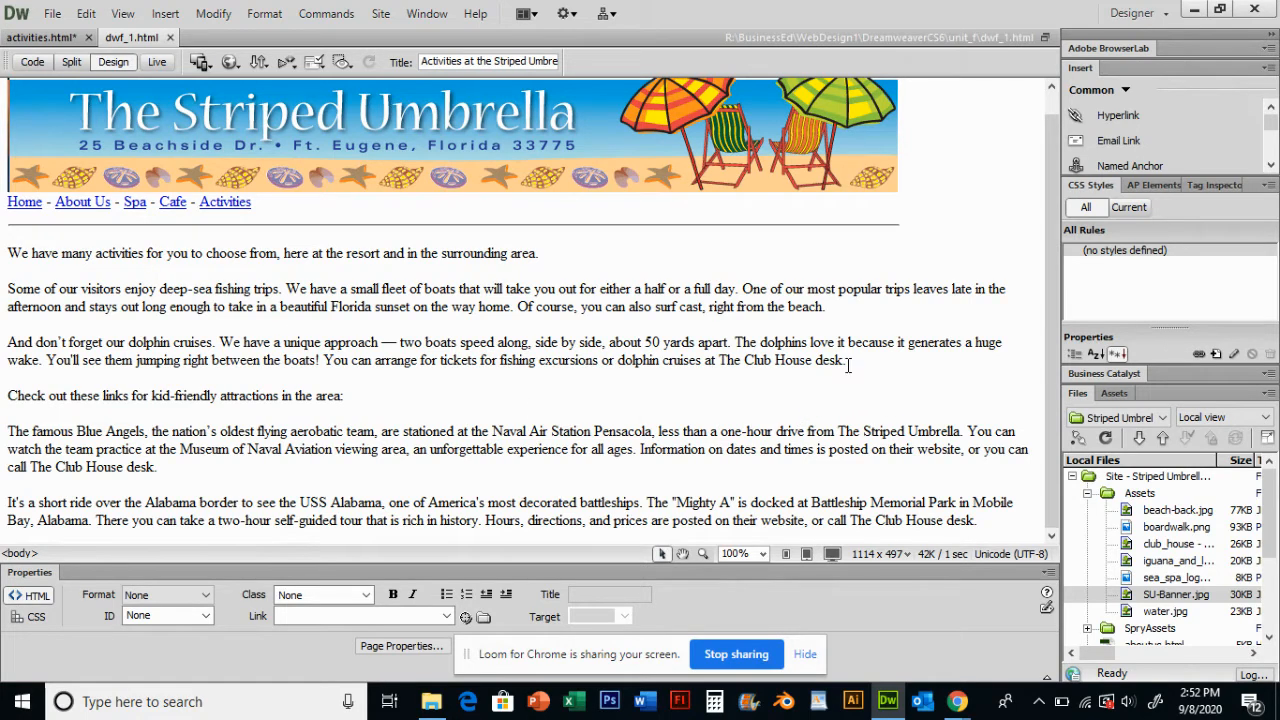
drag(847, 363, 60, 295)
click(53, 290)
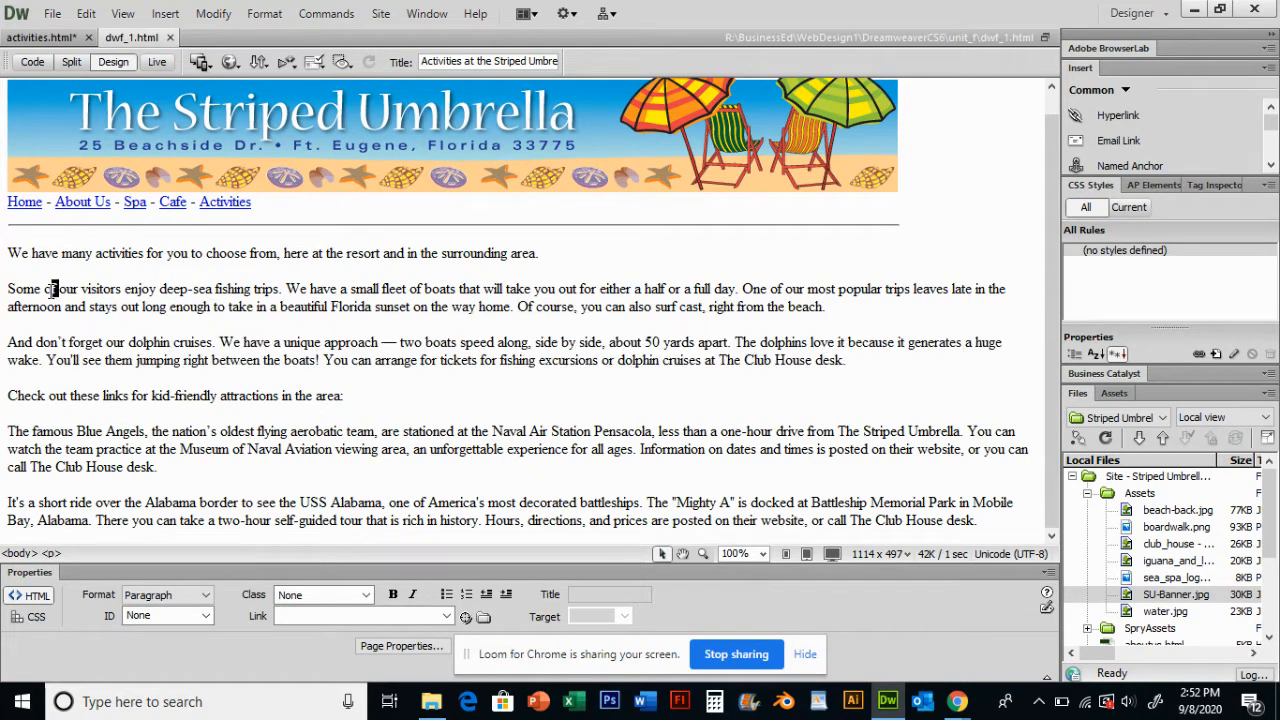
drag(12, 253, 860, 362)
key(ctrl+c)
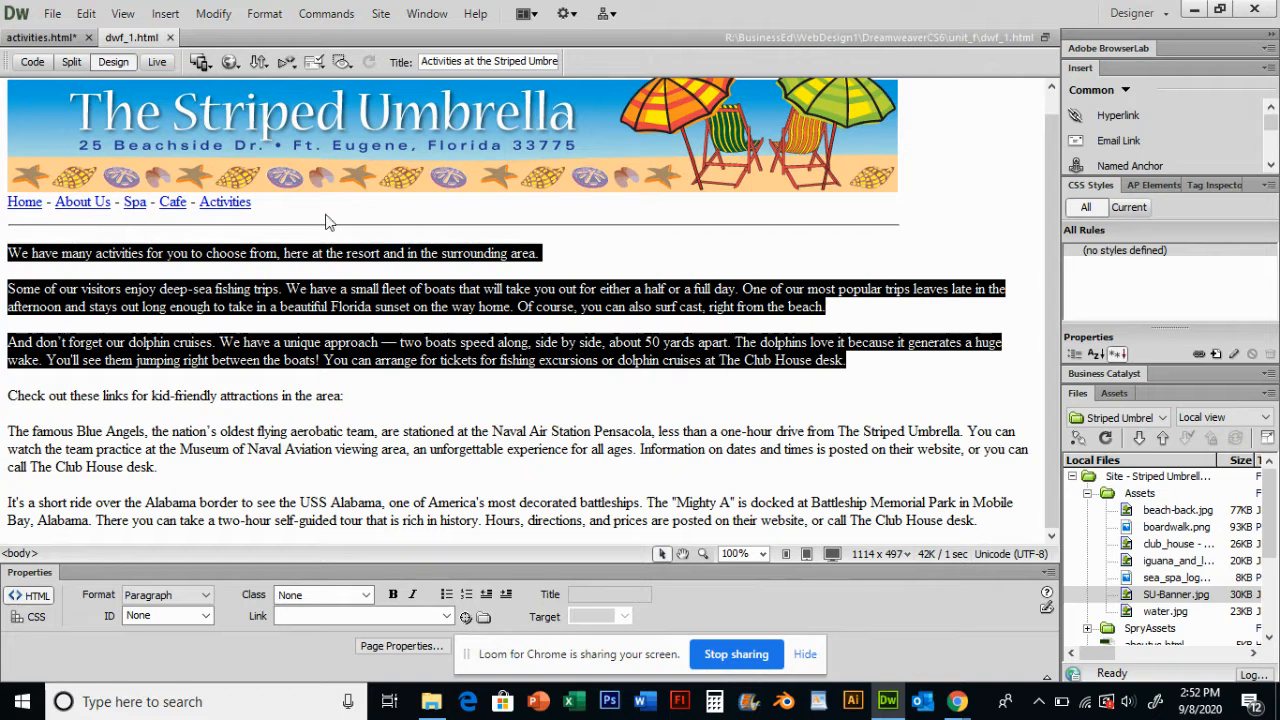
click(50, 41)
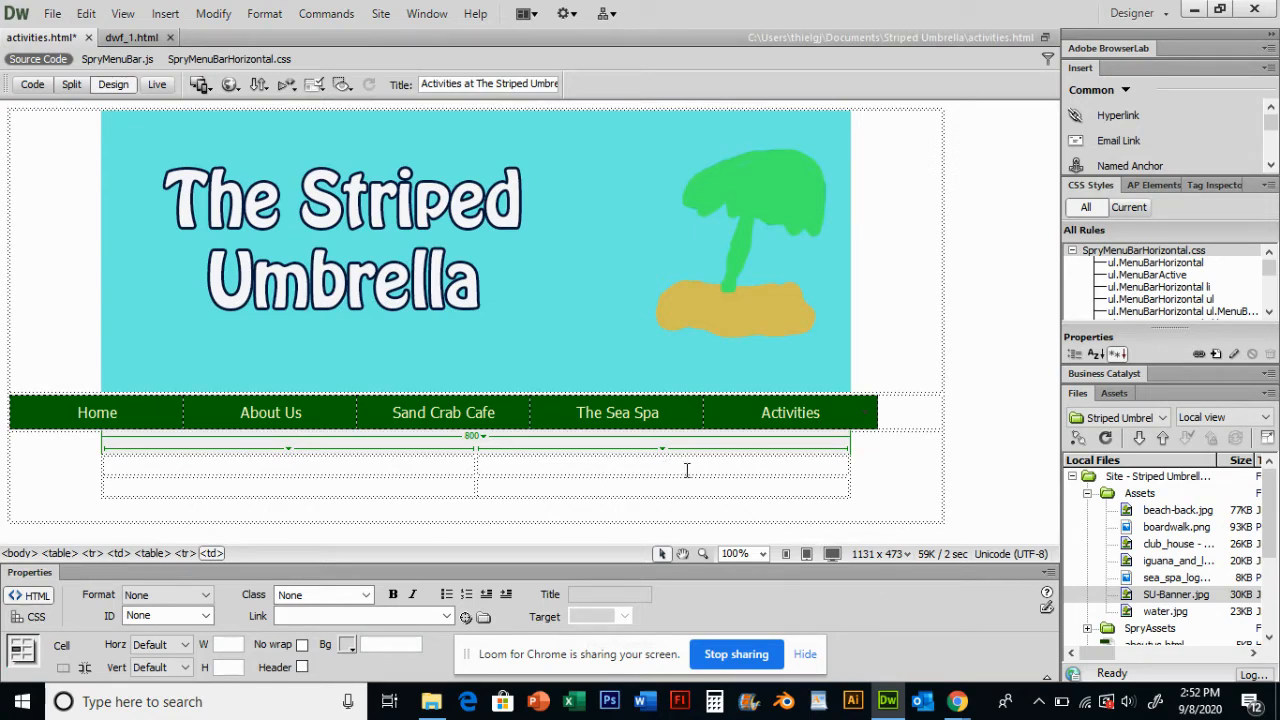
key(ctrl+v)
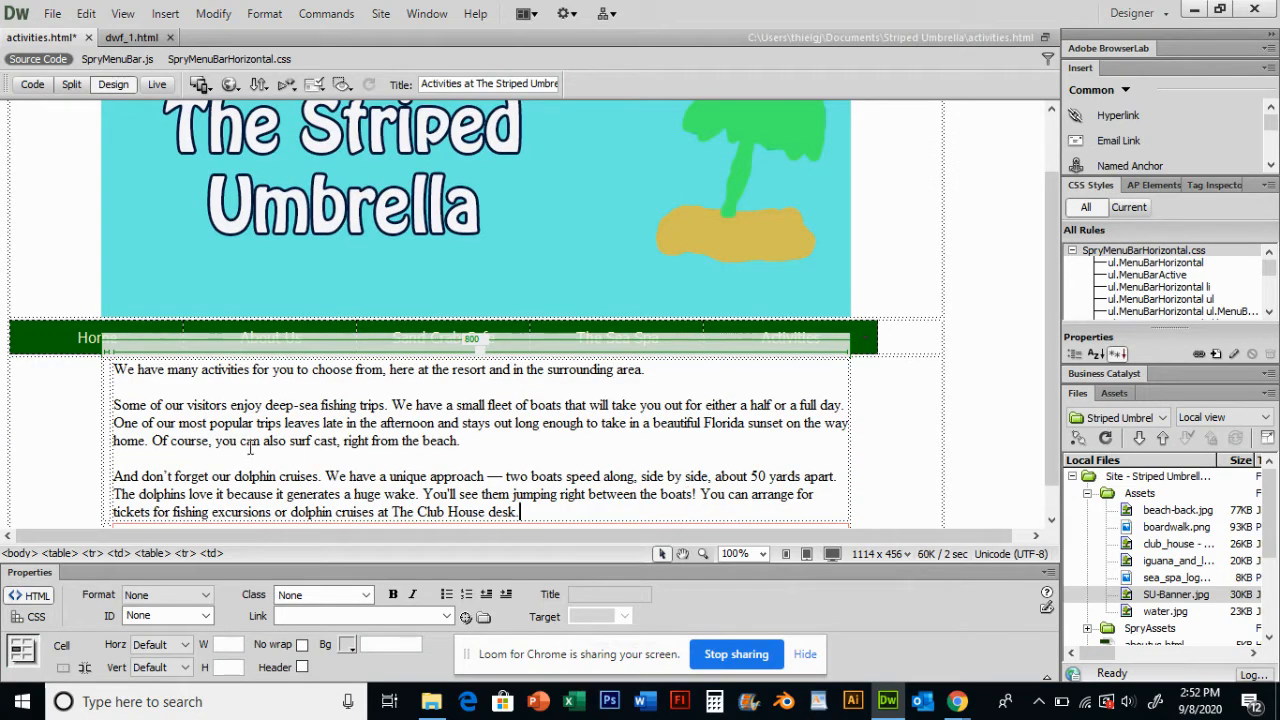
- Resize the nested table's columns to about 396 and 394 pixels wide
click(114, 438)
drag(117, 438, 463, 441)
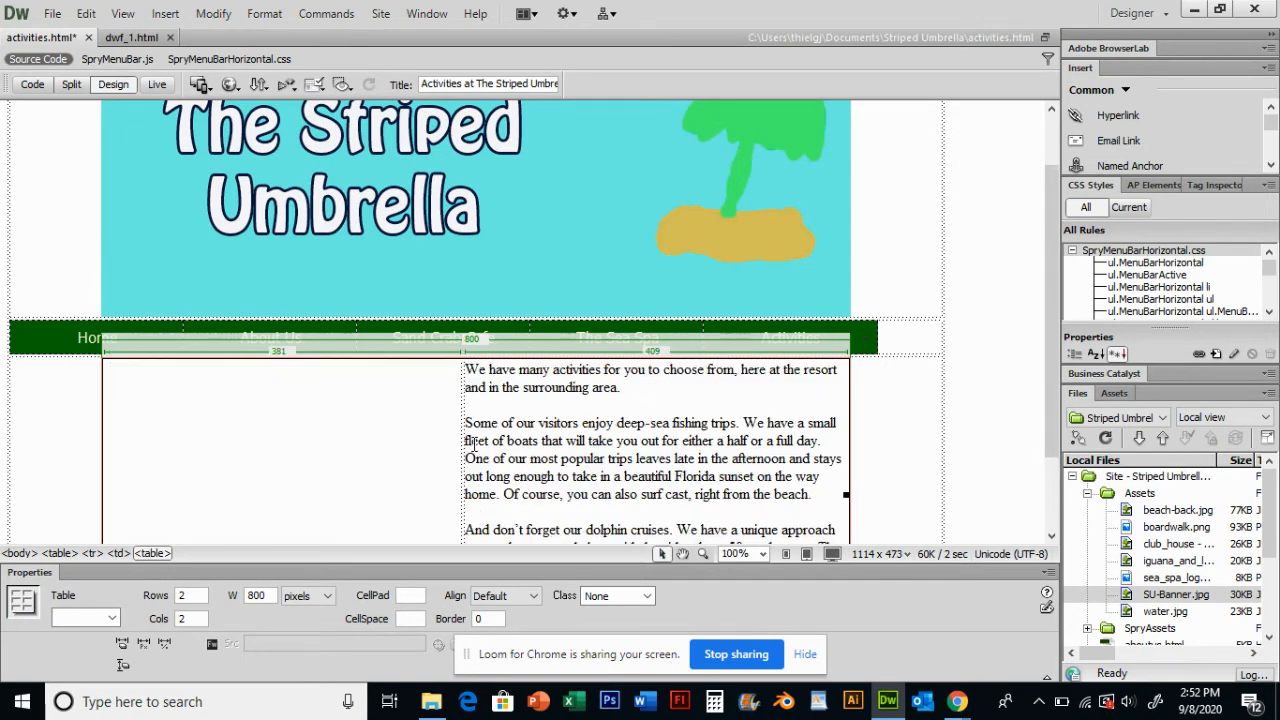
scroll(525, 435, down, 2)
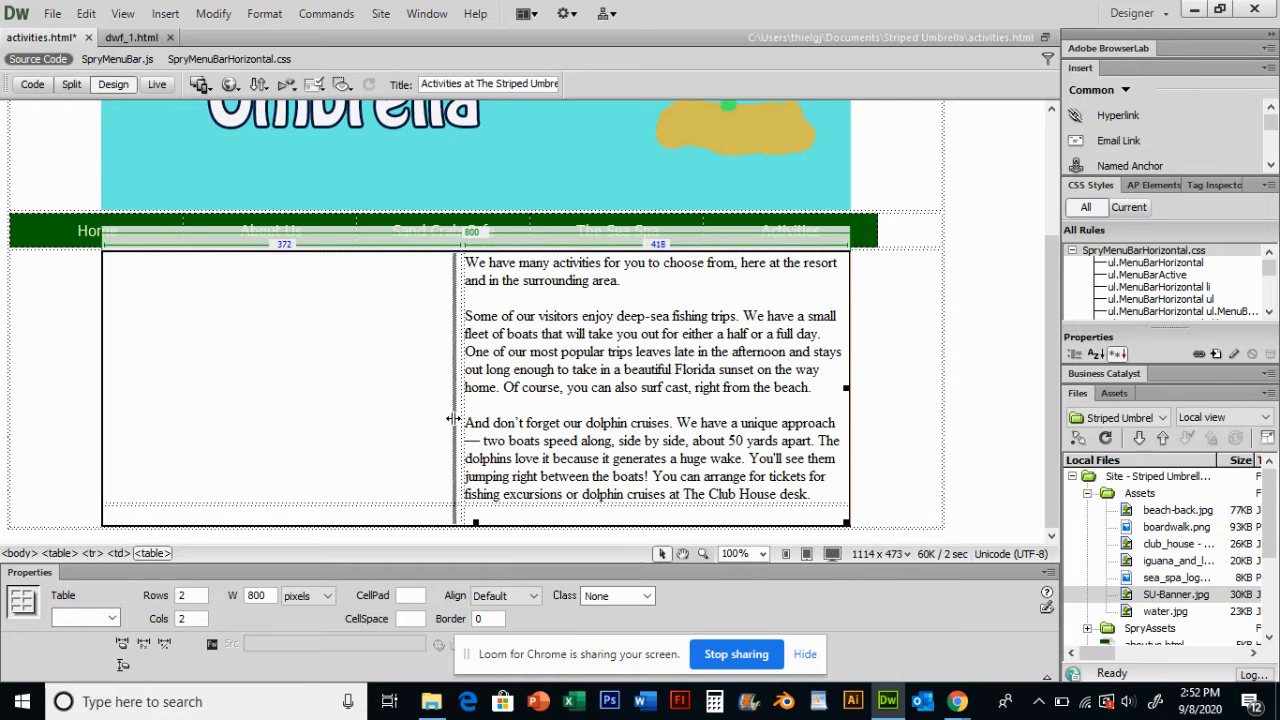
drag(459, 417, 451, 418)
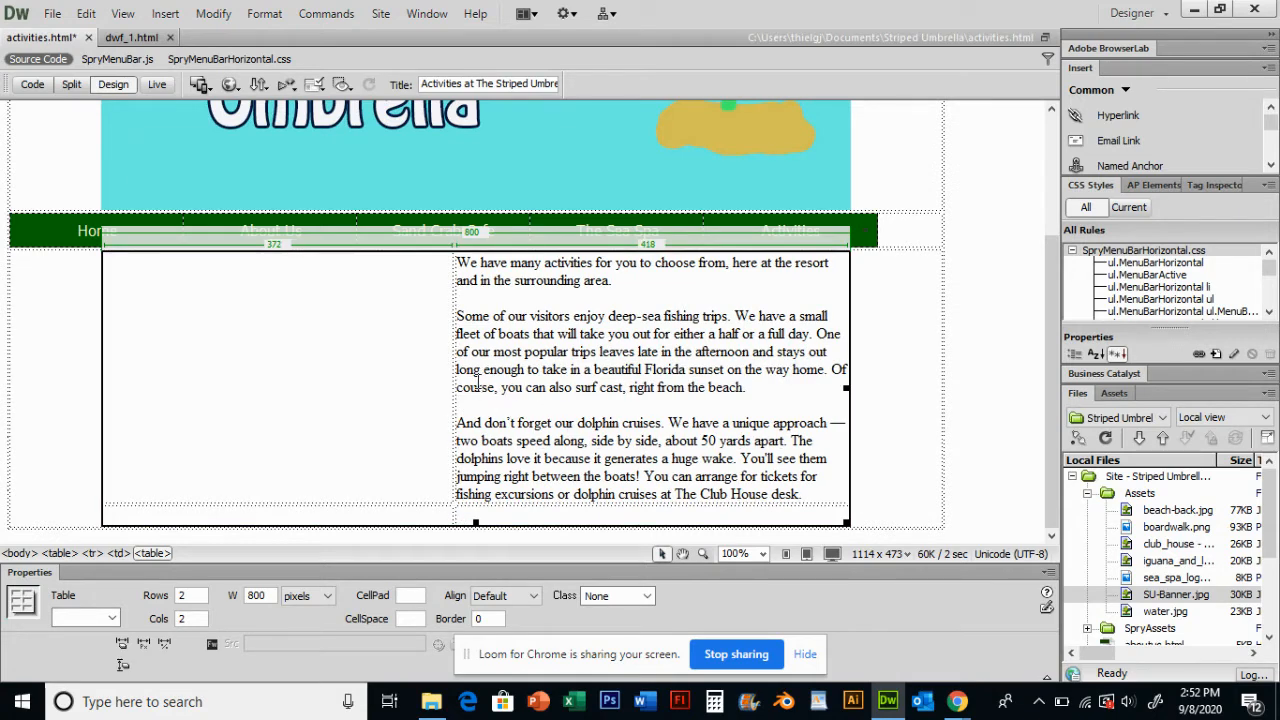
drag(458, 383, 478, 386)
click(545, 381)
scroll(547, 385, down, 1)
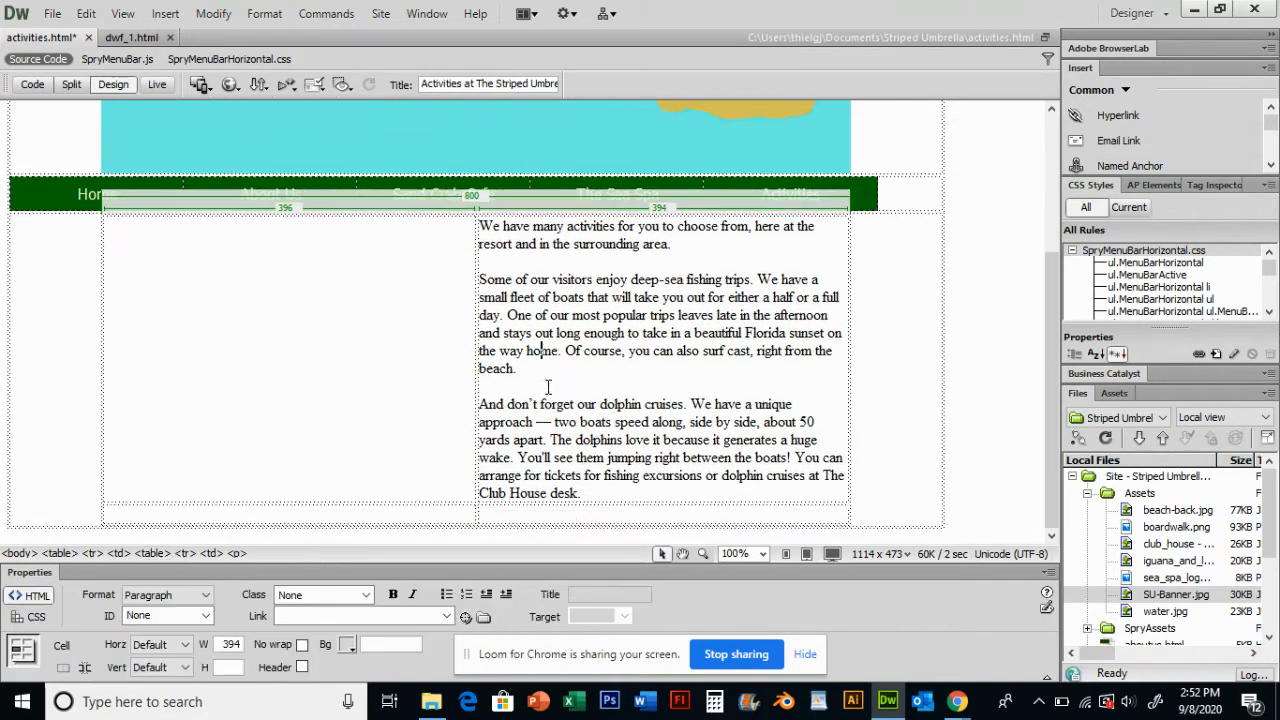
- Copy the remaining paragraphs from "Check out these links" onward and paste them into the nested table's bottom-left cell
click(129, 40)
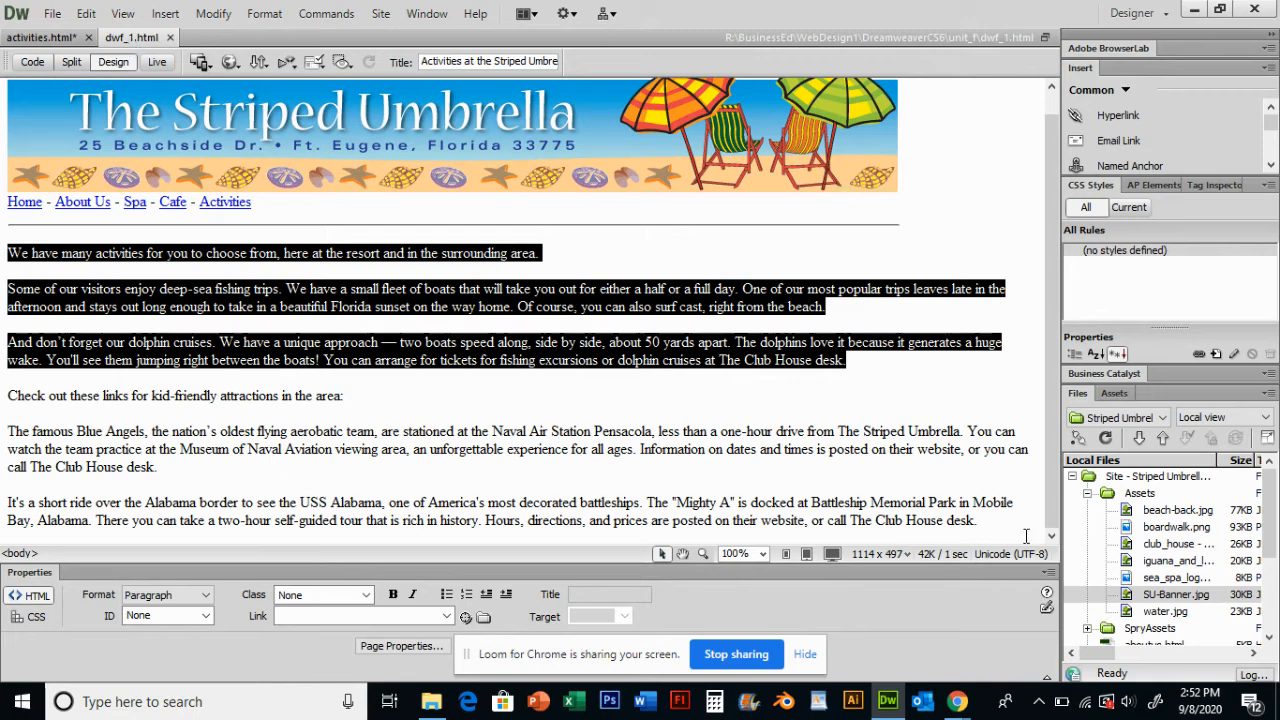
drag(978, 520, 40, 416)
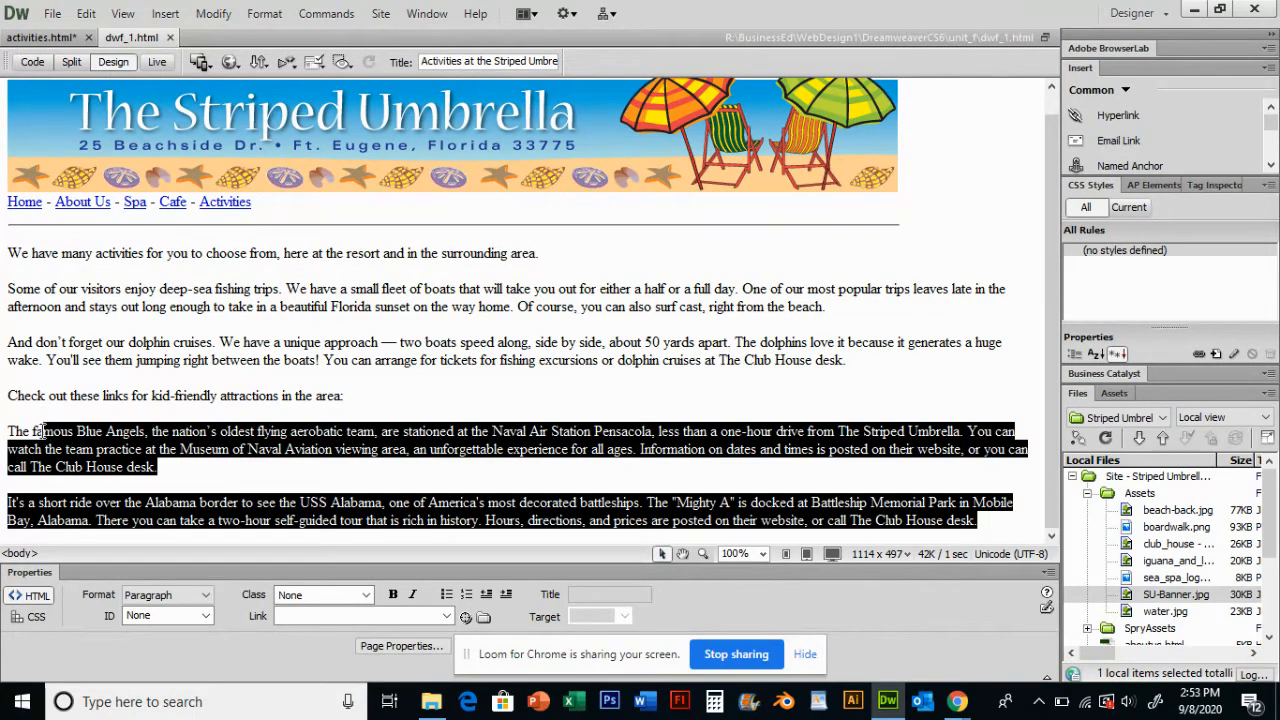
click(41, 431)
drag(9, 397, 990, 532)
key(ctrl+c)
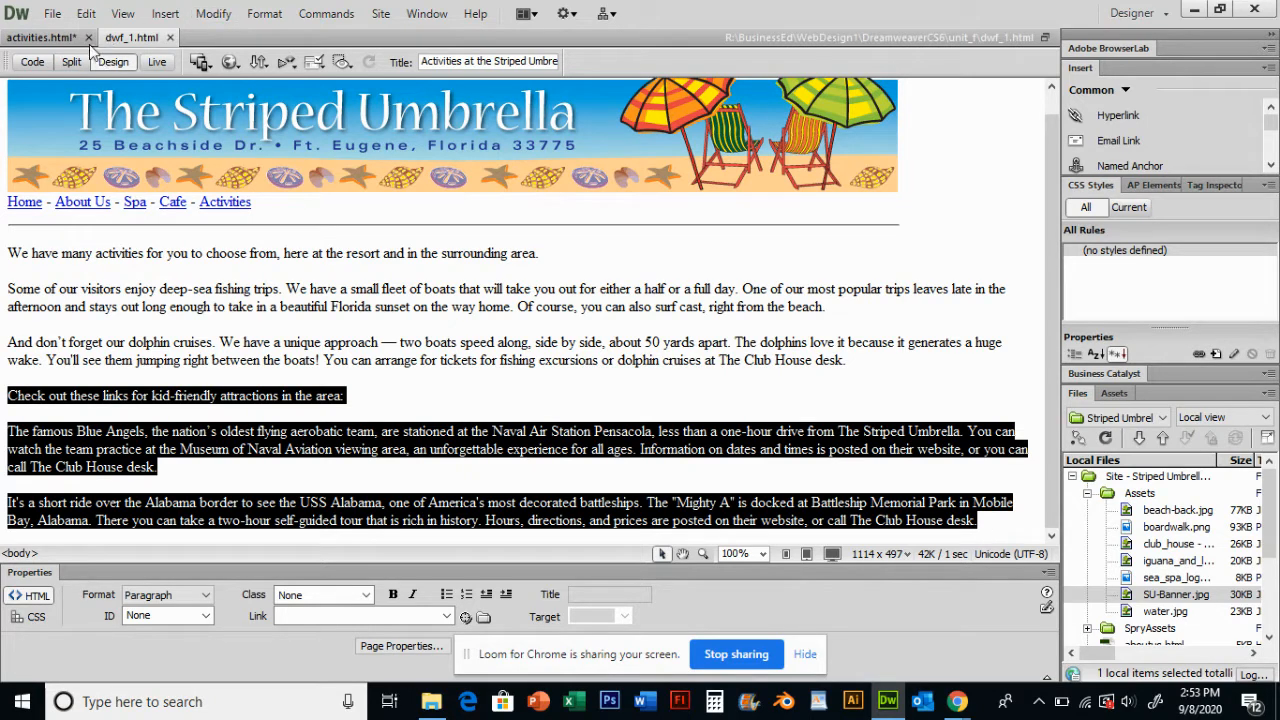
click(45, 37)
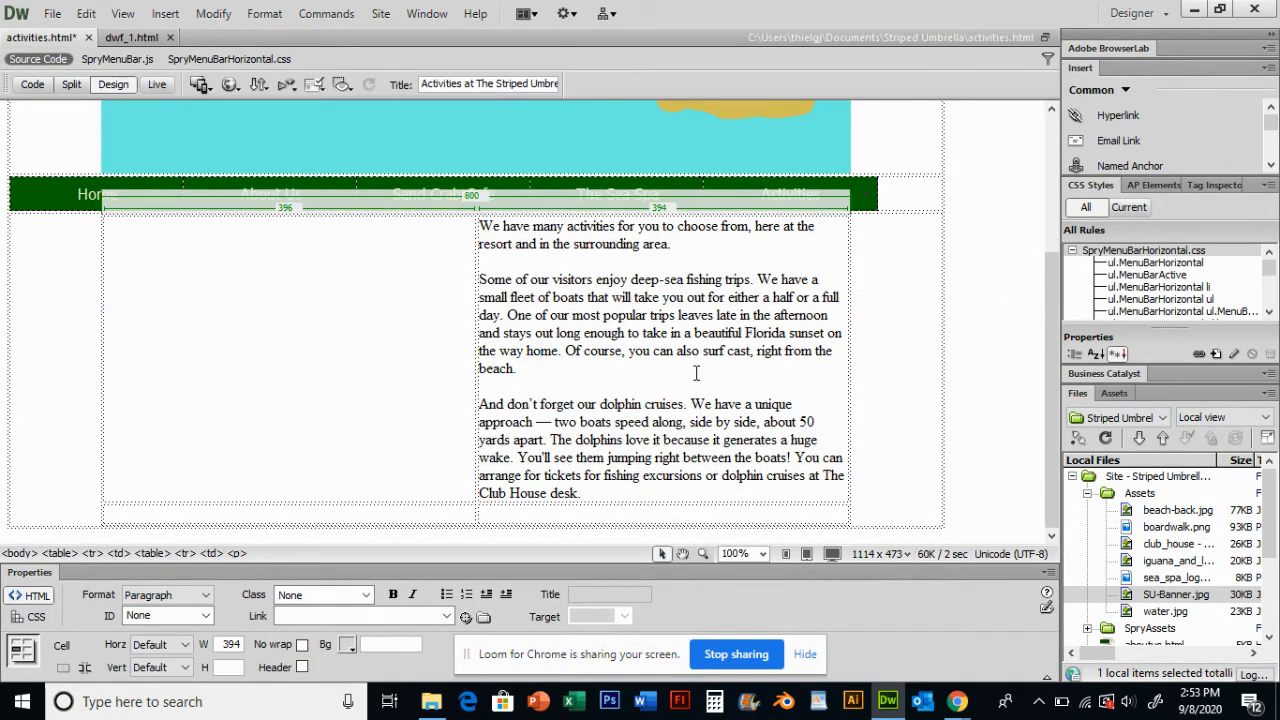
click(225, 515)
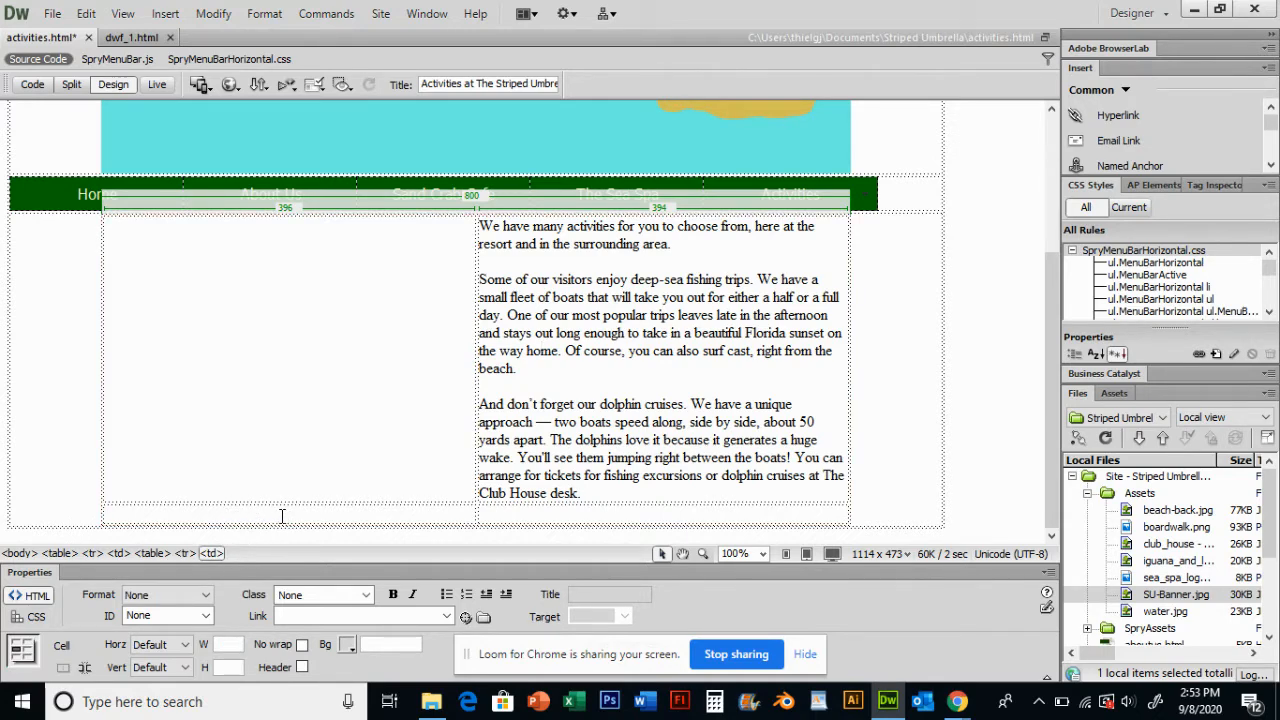
key(ctrl+v)
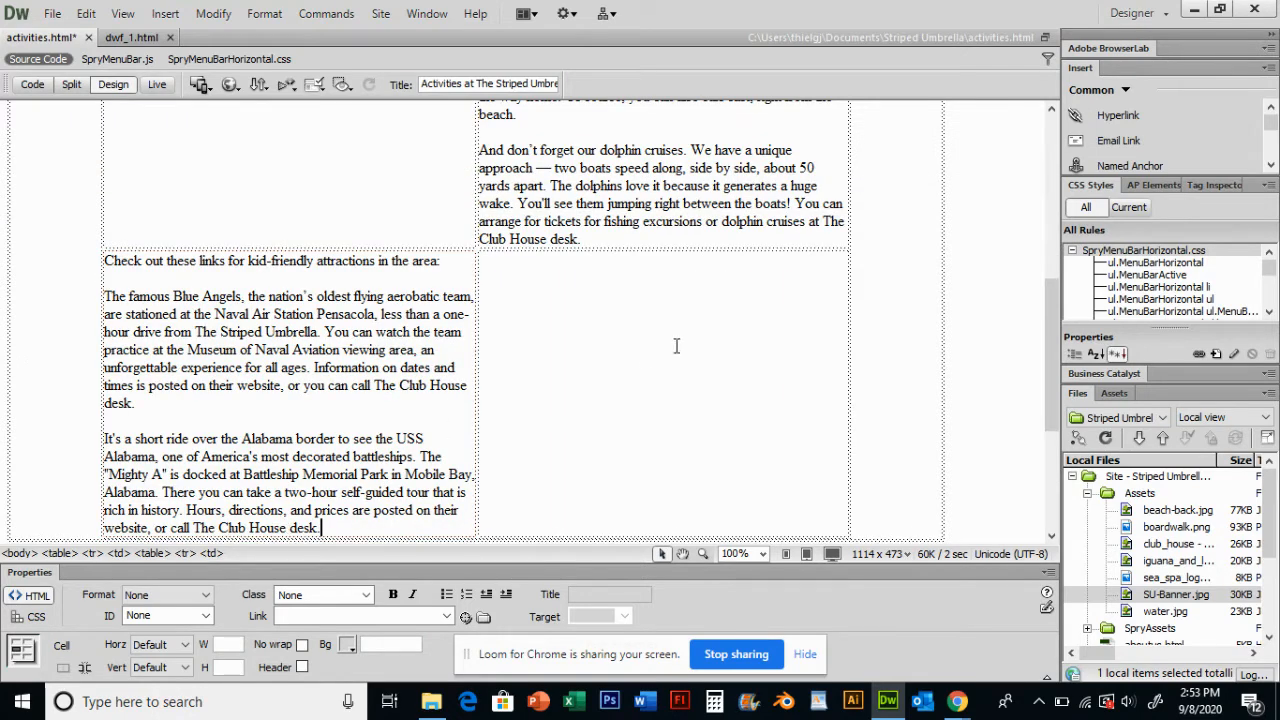
scroll(409, 399, up, 5)
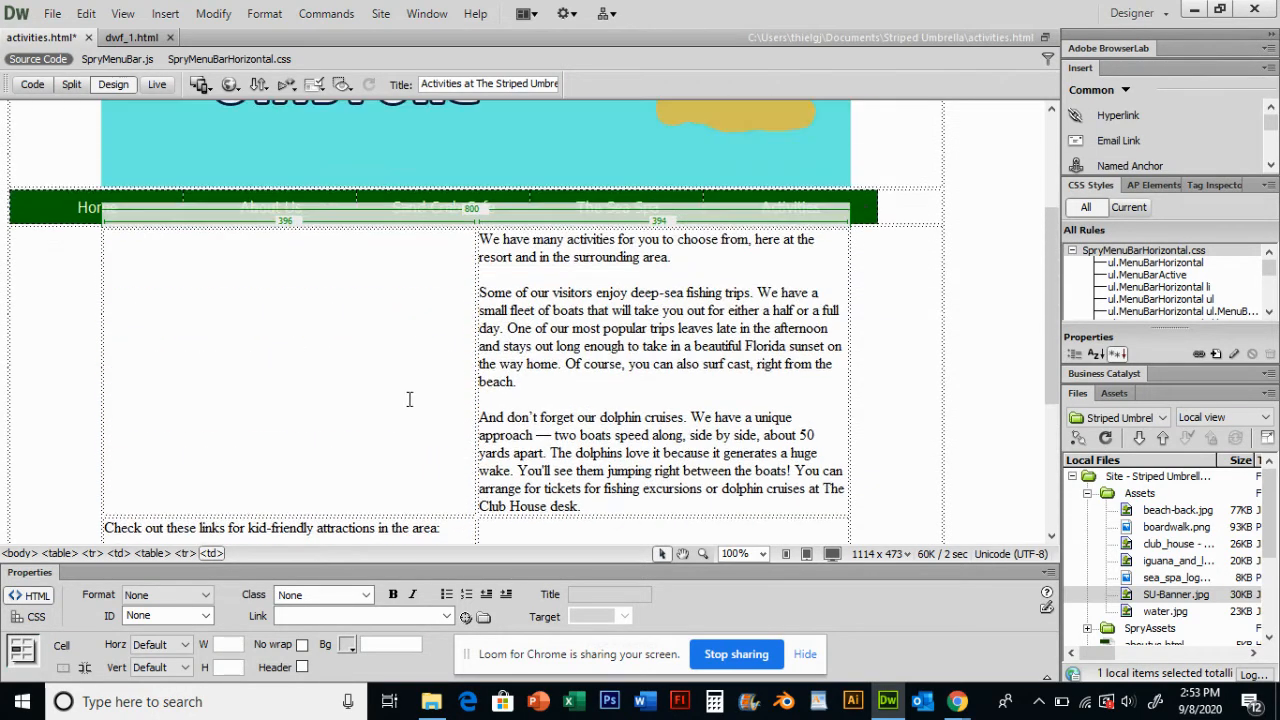
click(611, 364)
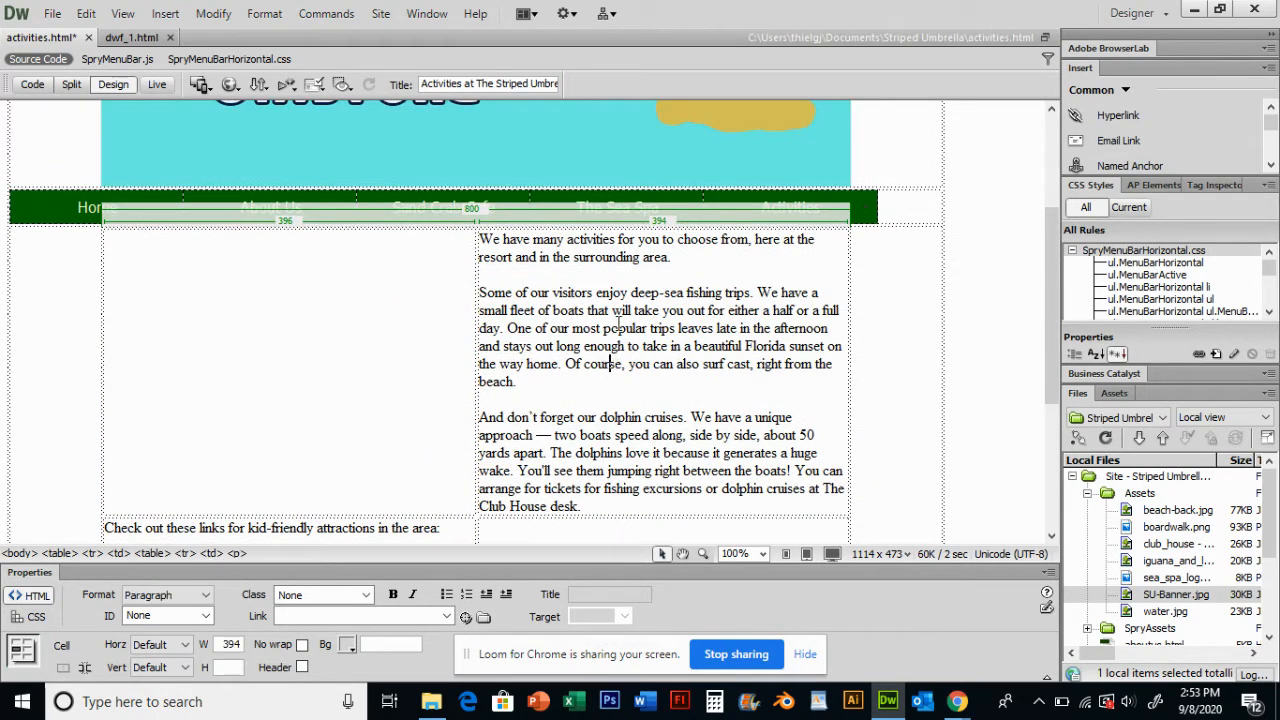
- Center-align the contents of the nested table's empty top-left cell horizontally
click(288, 362)
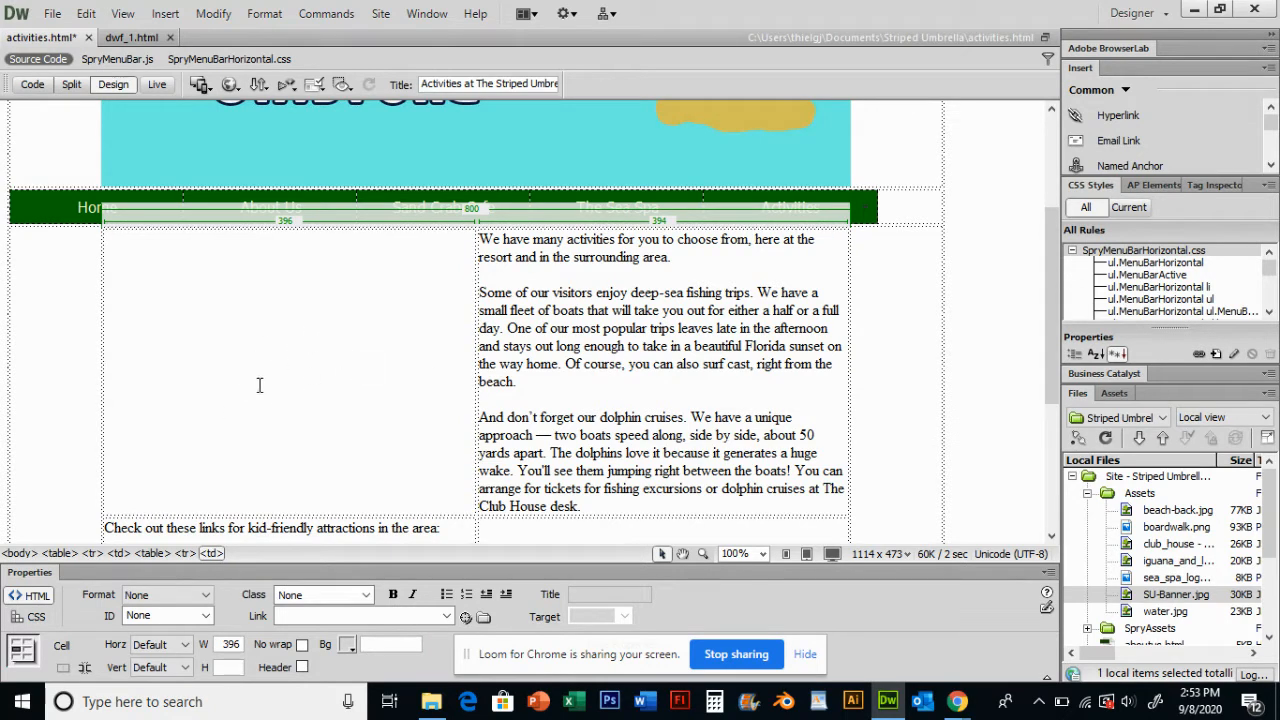
click(168, 646)
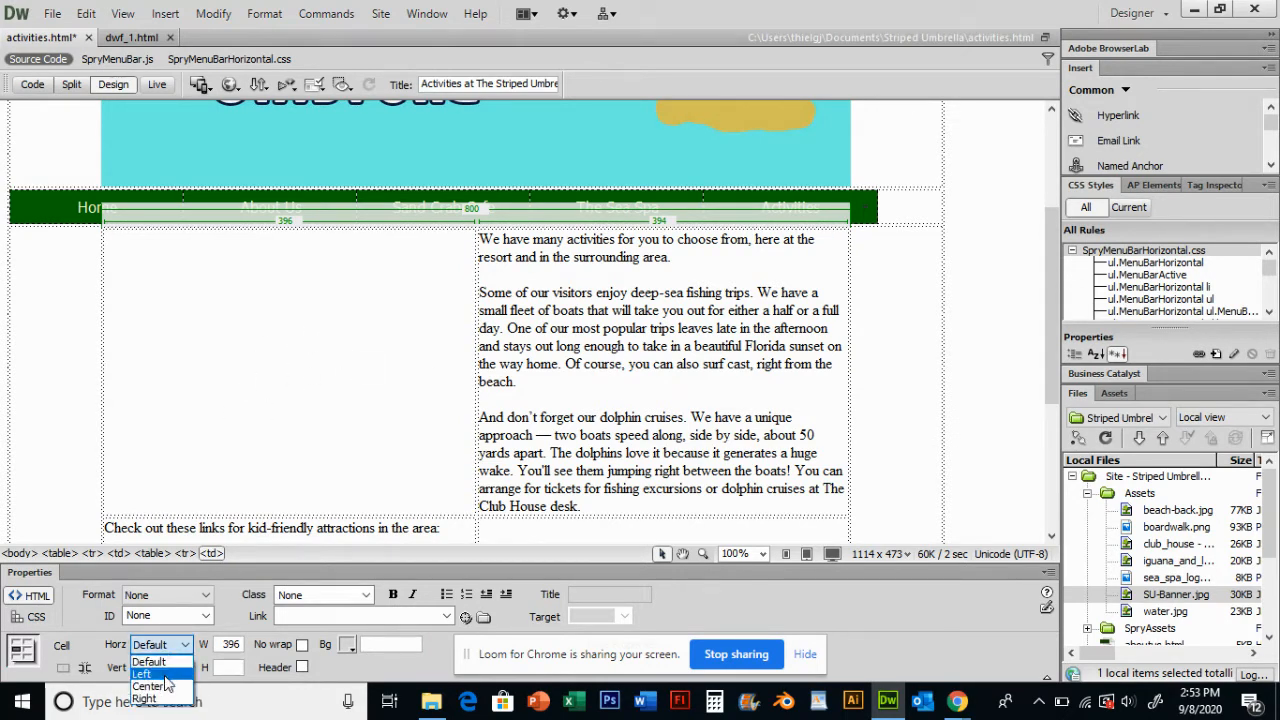
click(166, 688)
- Center-align the contents of the nested table's empty bottom-right cell horizontally
scroll(286, 366, down, 5)
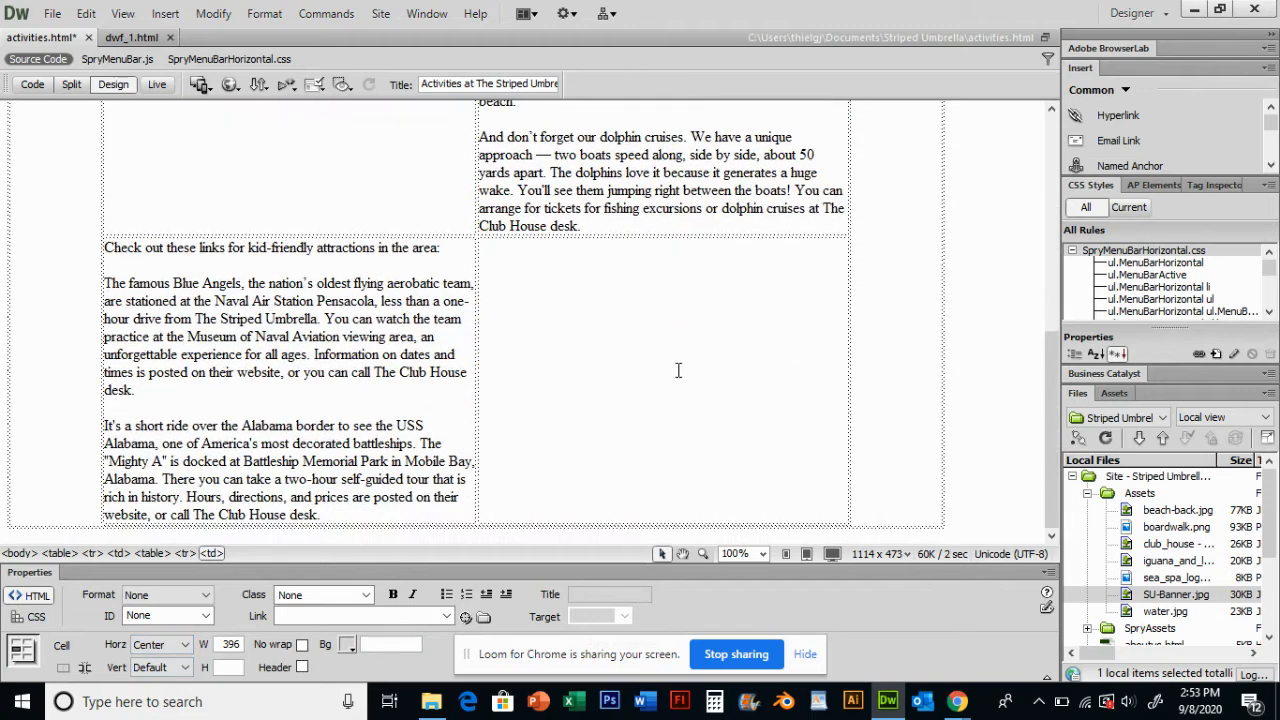
click(689, 401)
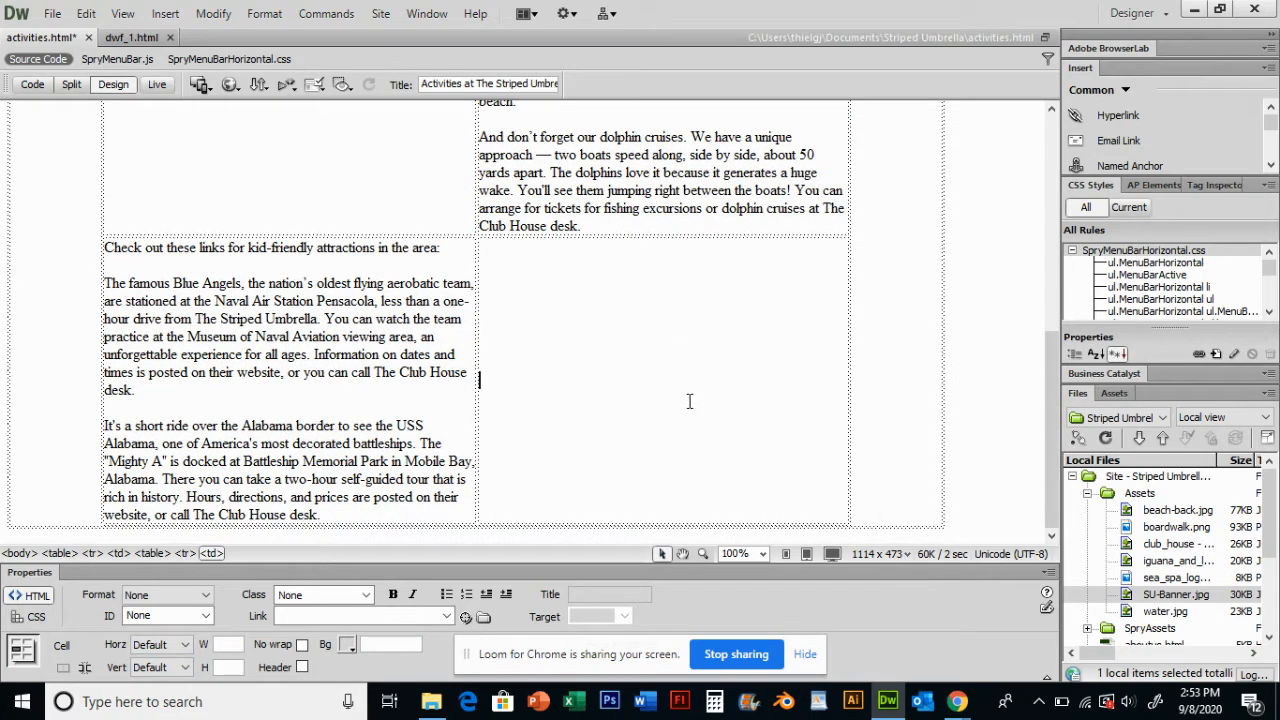
click(166, 646)
click(166, 688)
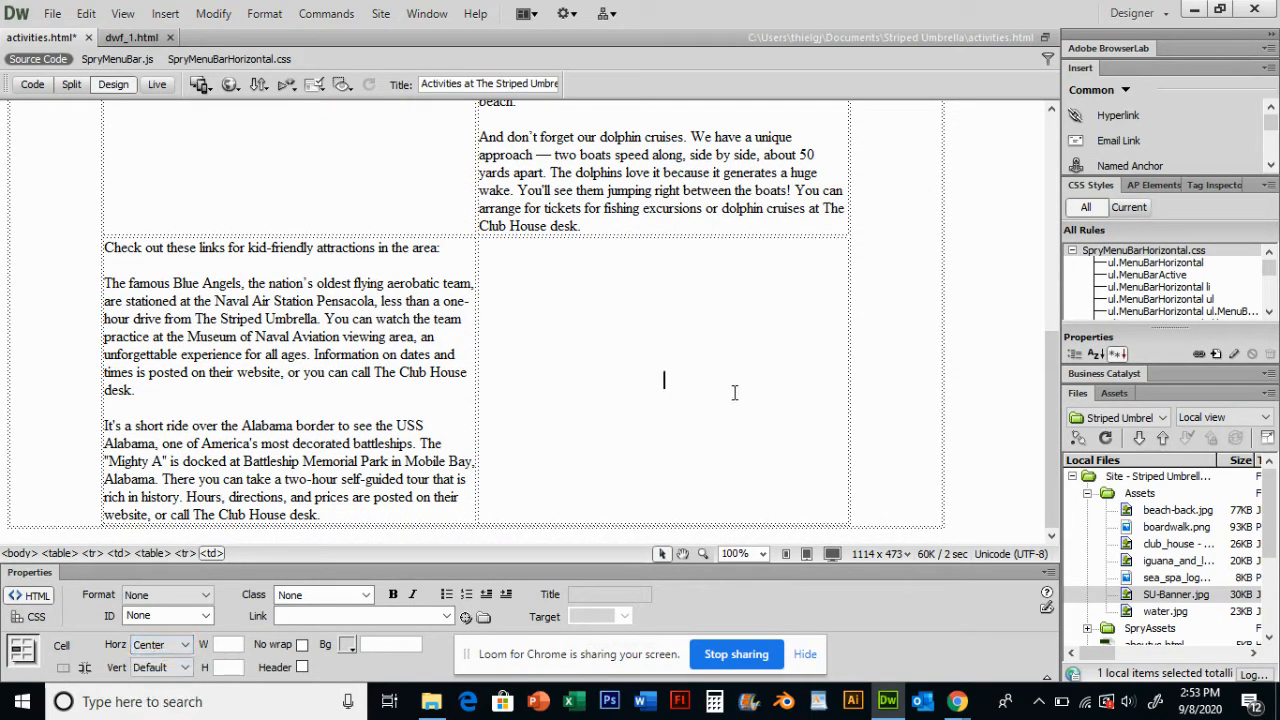
- Check the horizontal alignment settings of the nested table's top-left and bottom-right cells
scroll(600, 390, up, 5)
click(318, 379)
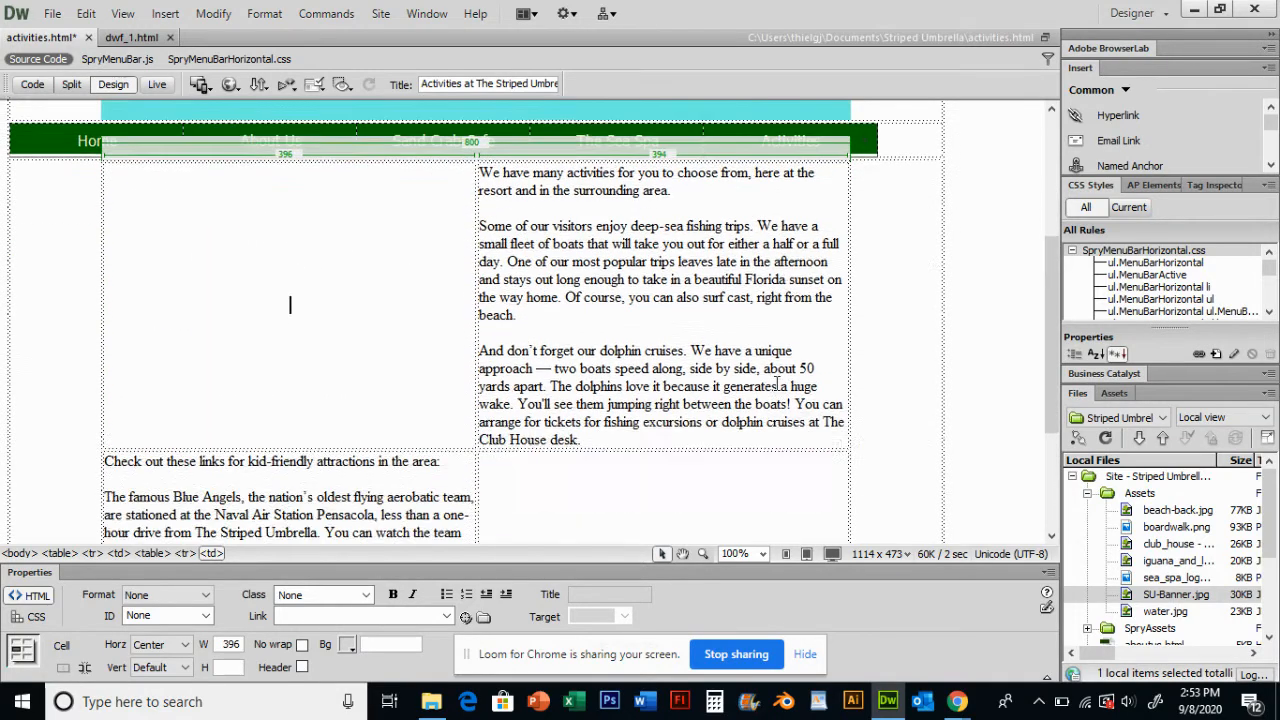
scroll(318, 379, down, 6)
click(665, 380)
scroll(665, 380, up, 5)
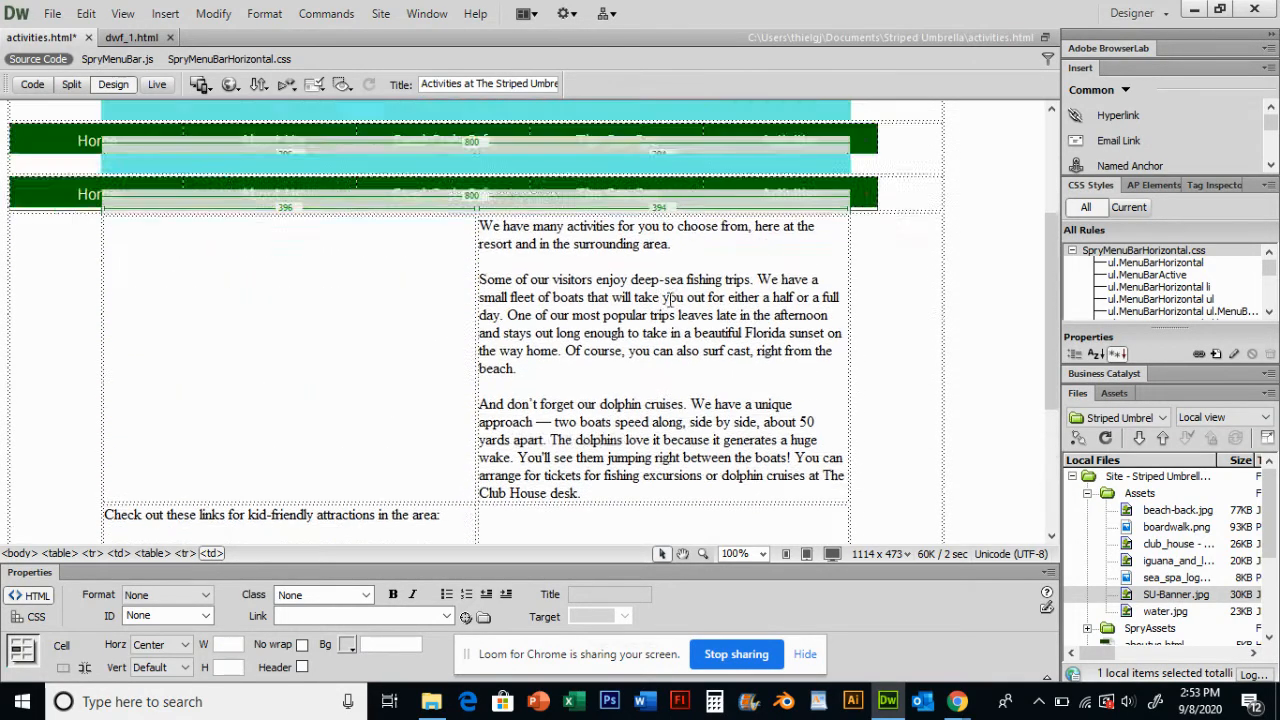
click(290, 316)
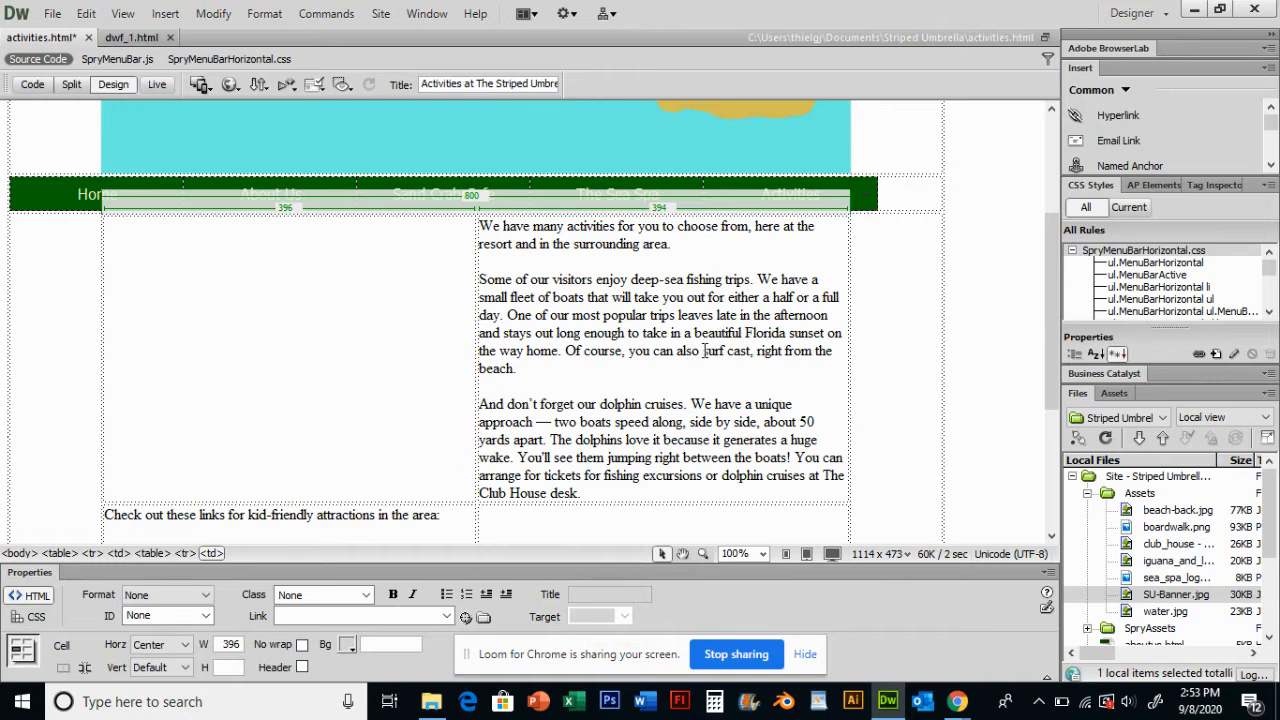
scroll(633, 378, down, 4)
click(662, 428)
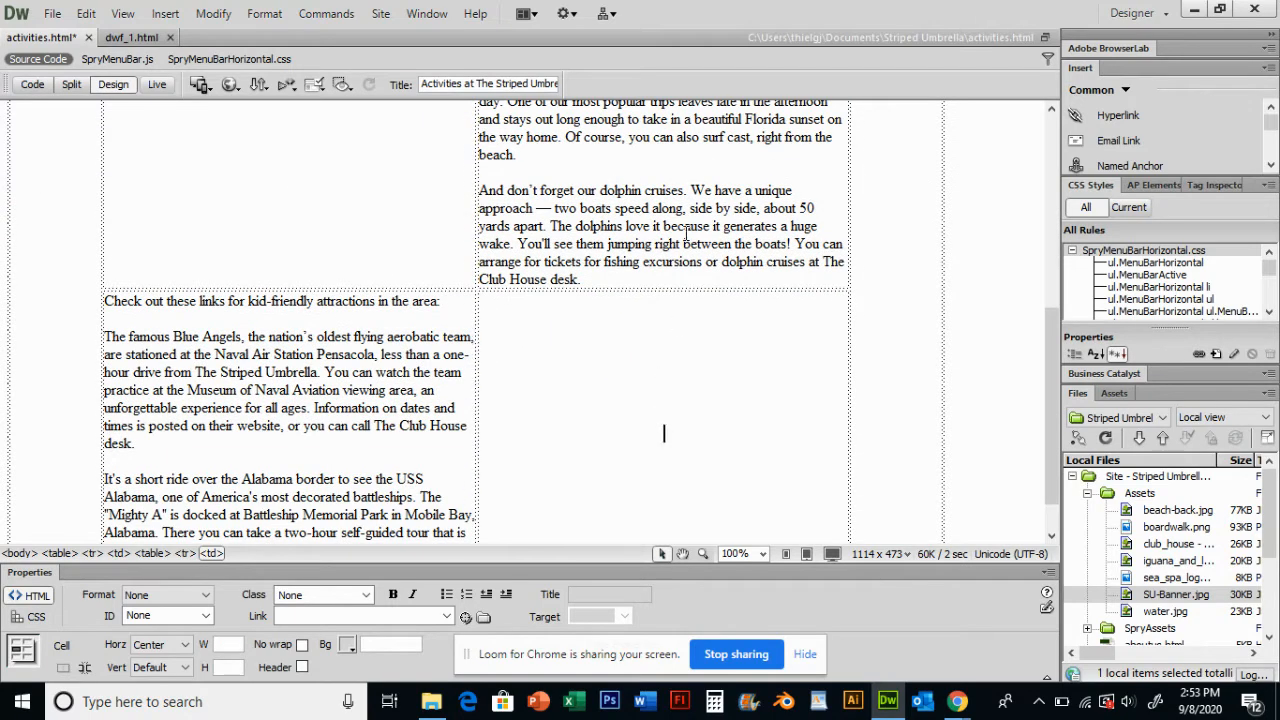
click(233, 200)
scroll(233, 200, up, 3)
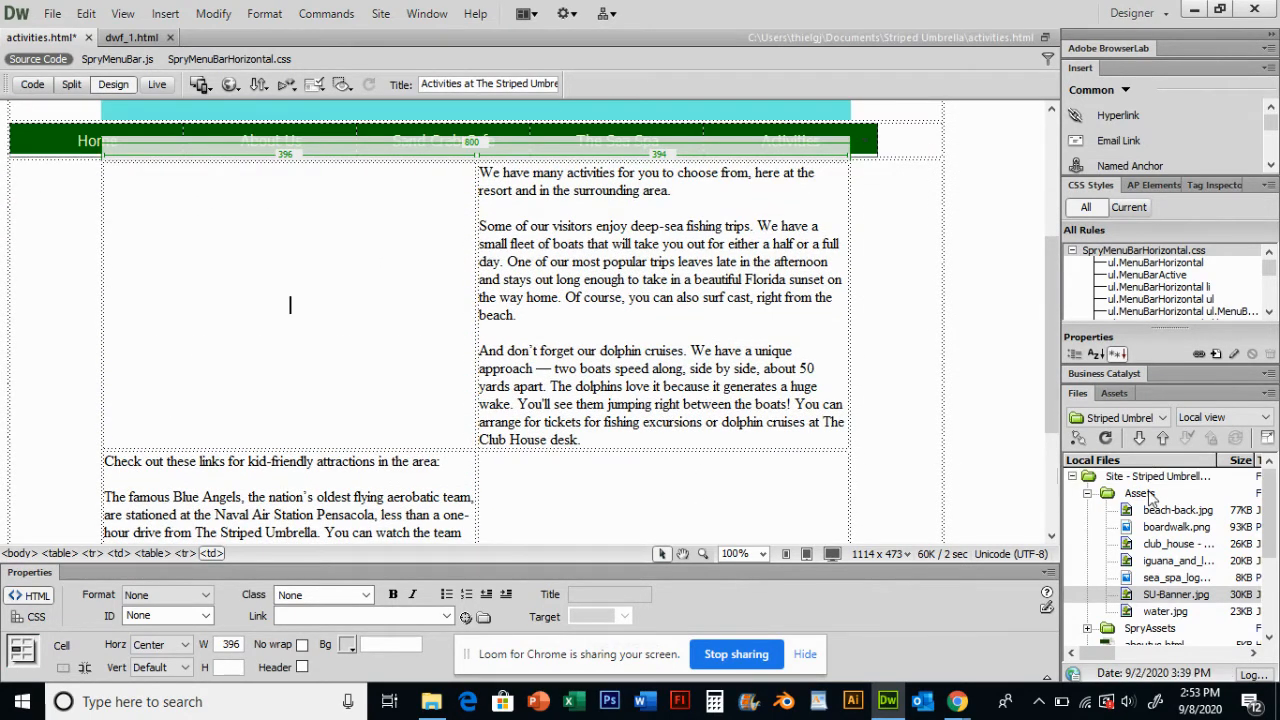
scroll(389, 451, up, 3)
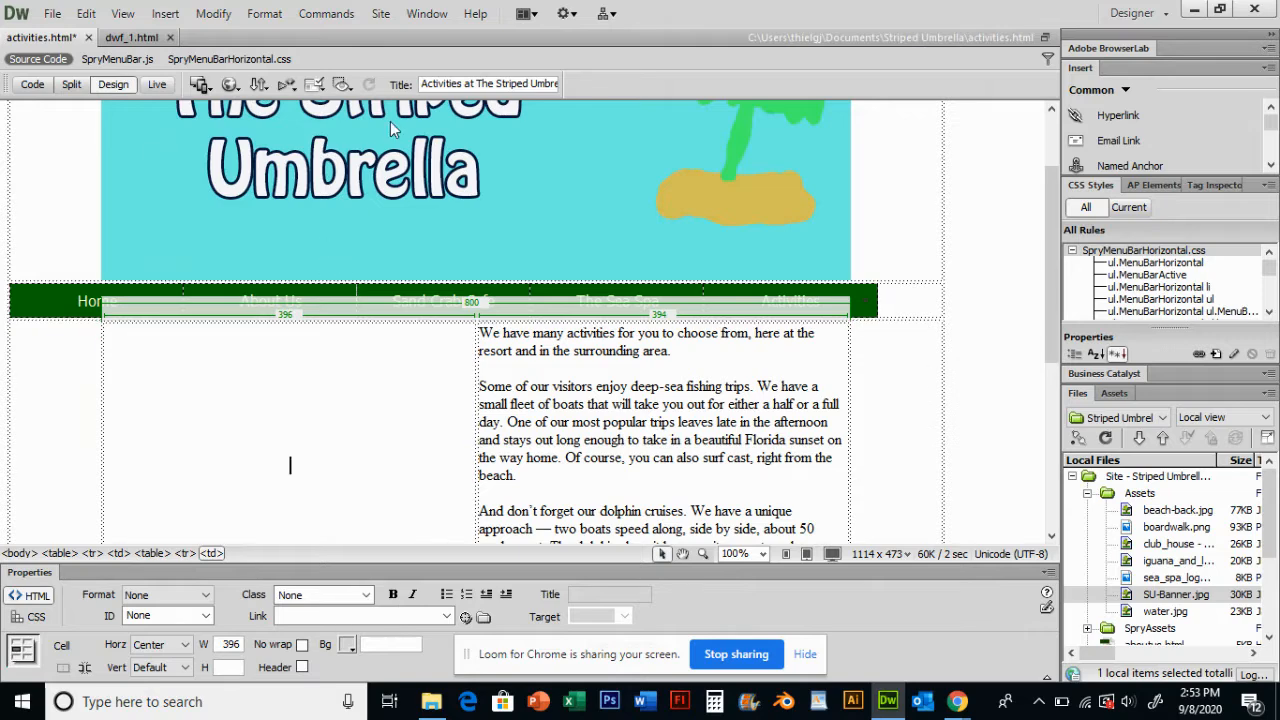
- Set the Striped Umbrella site's default images folder to the site's Assets folder and save the site settings
click(378, 18)
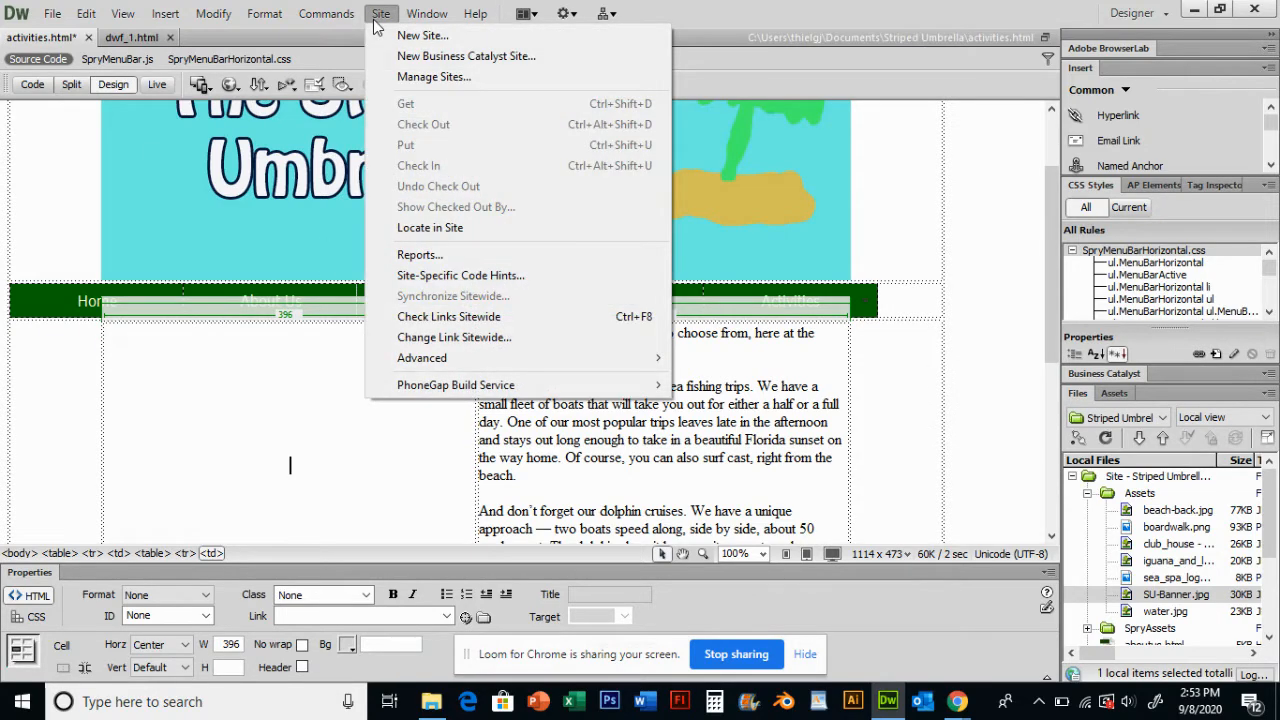
click(410, 78)
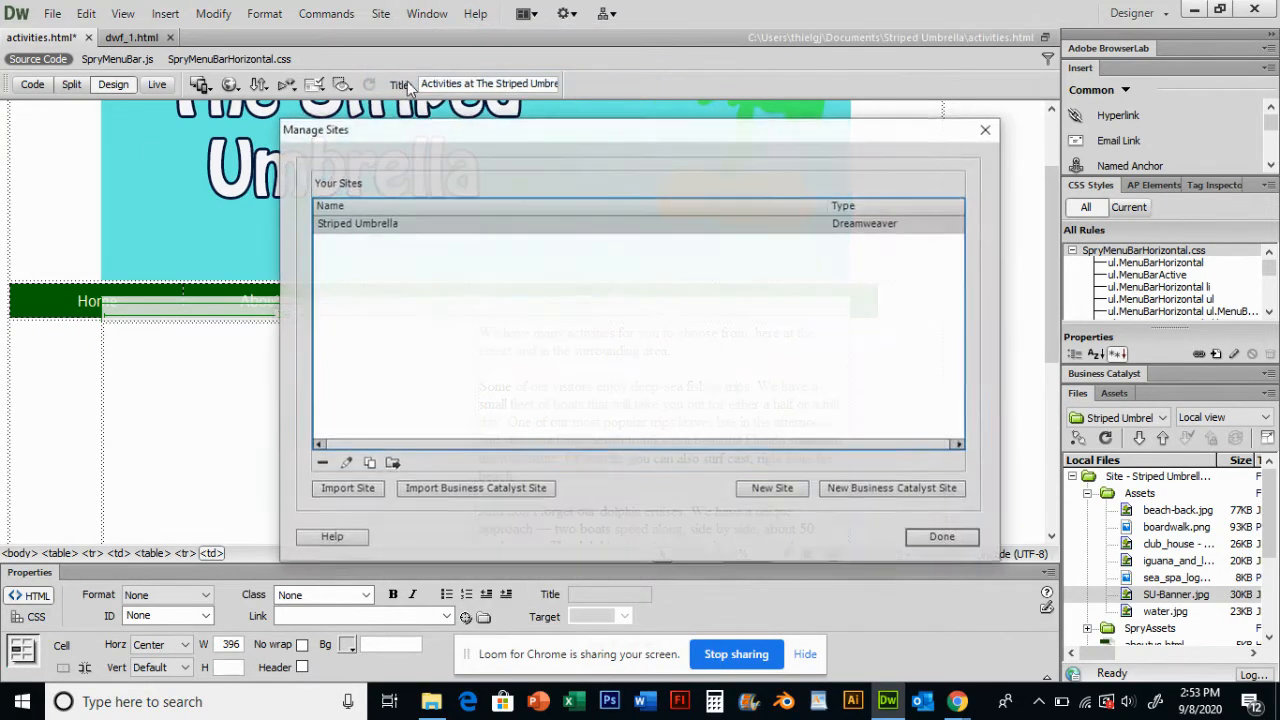
double_click(381, 225)
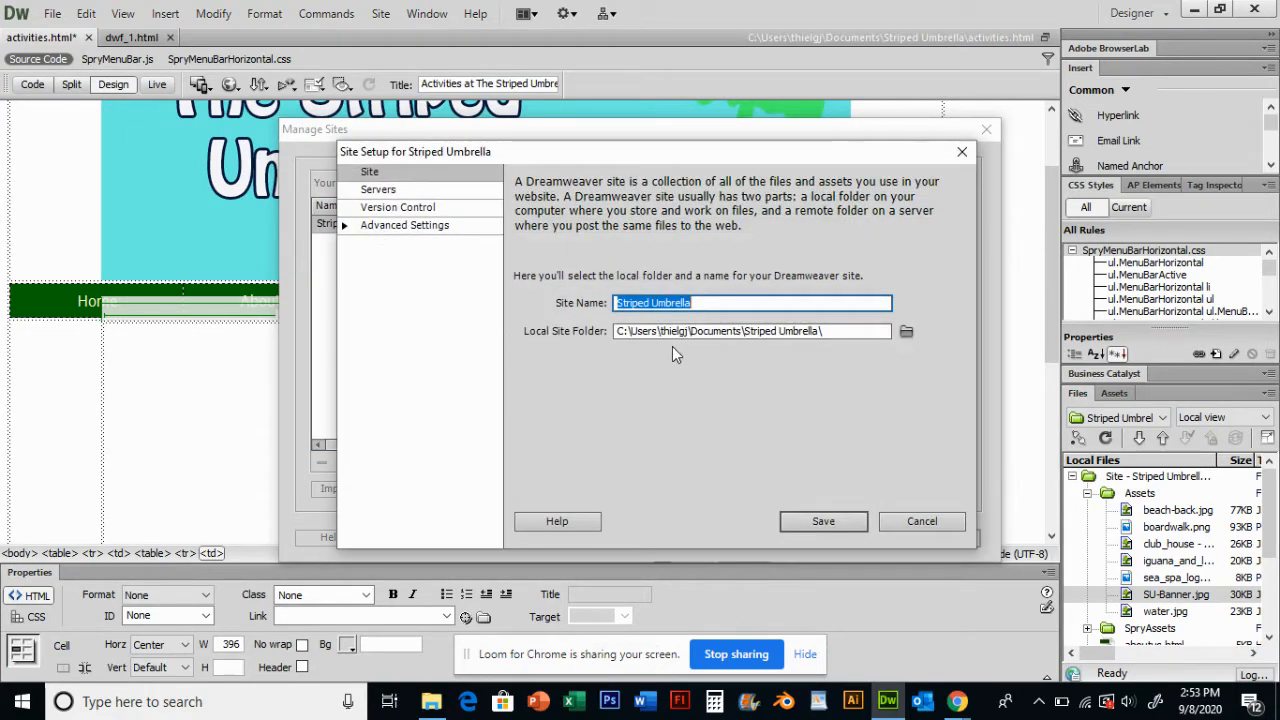
click(401, 227)
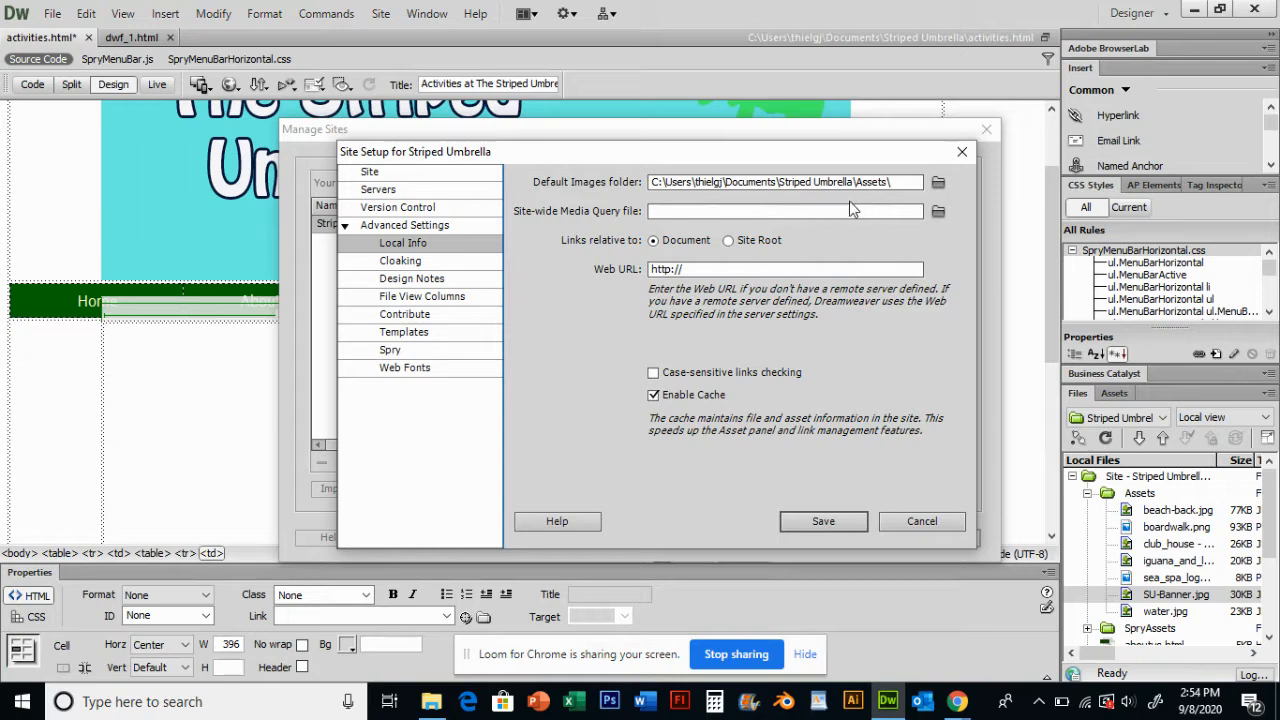
click(938, 186)
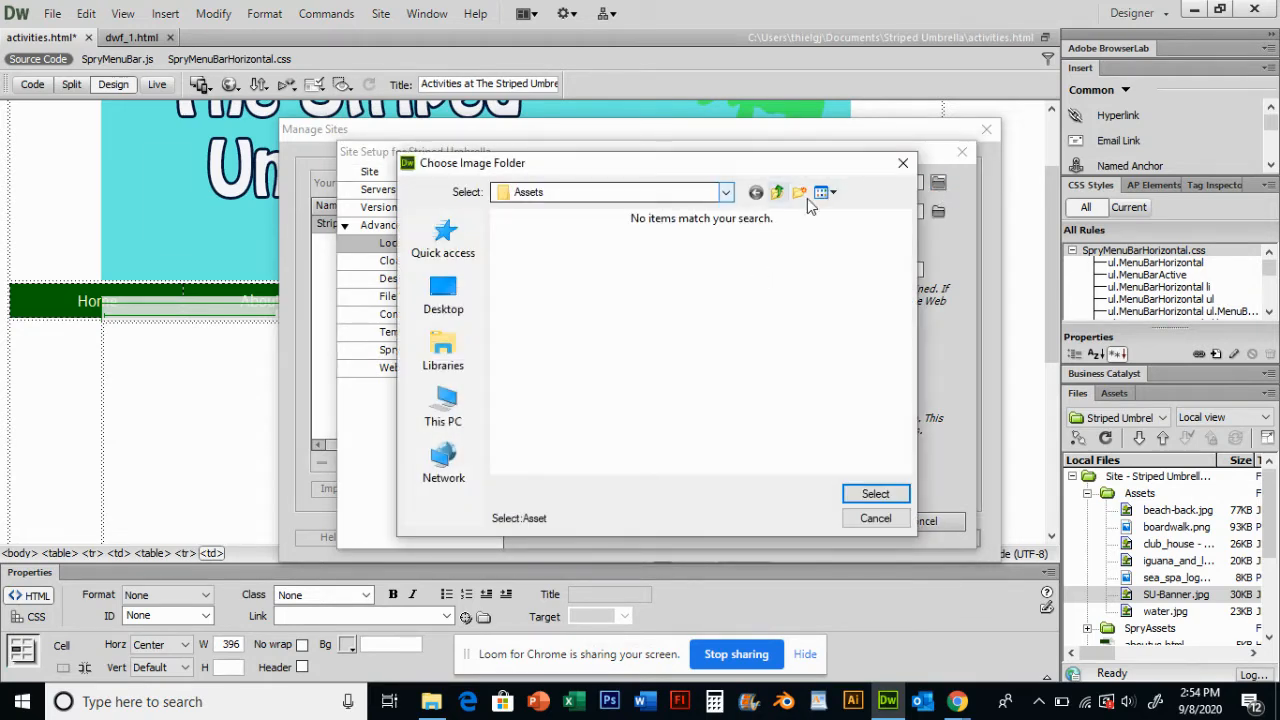
click(727, 192)
click(727, 192)
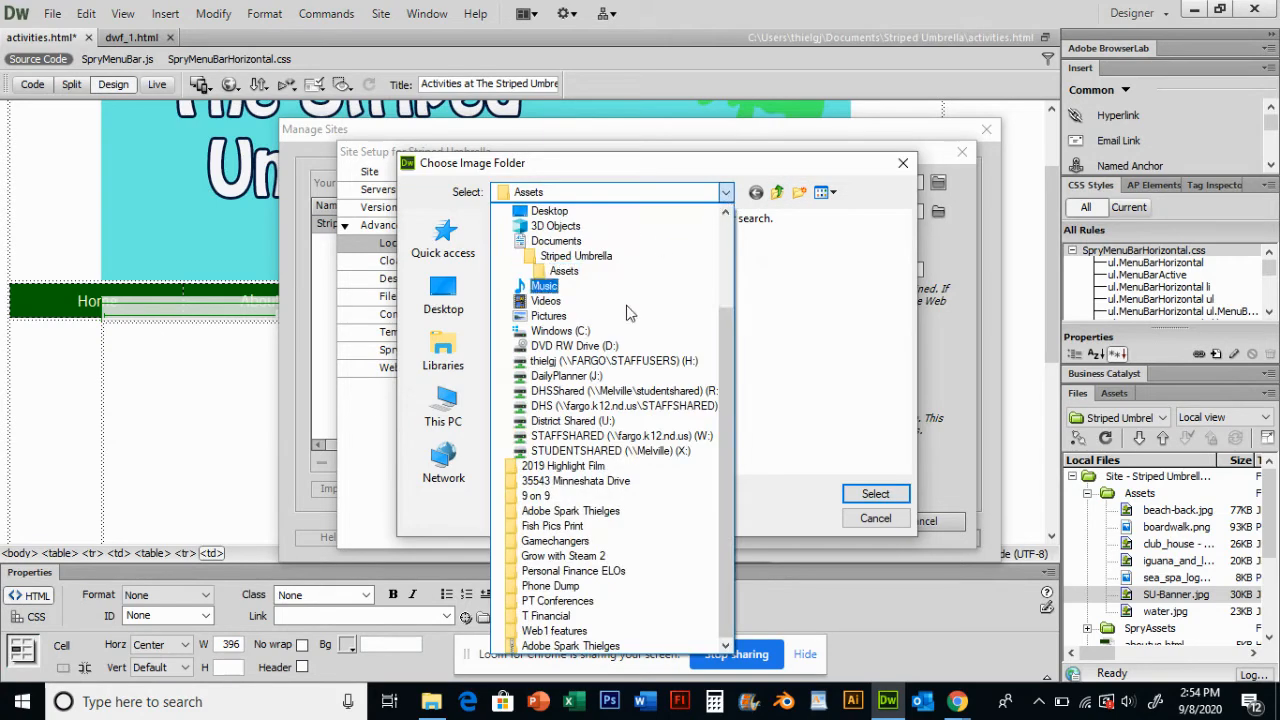
click(568, 272)
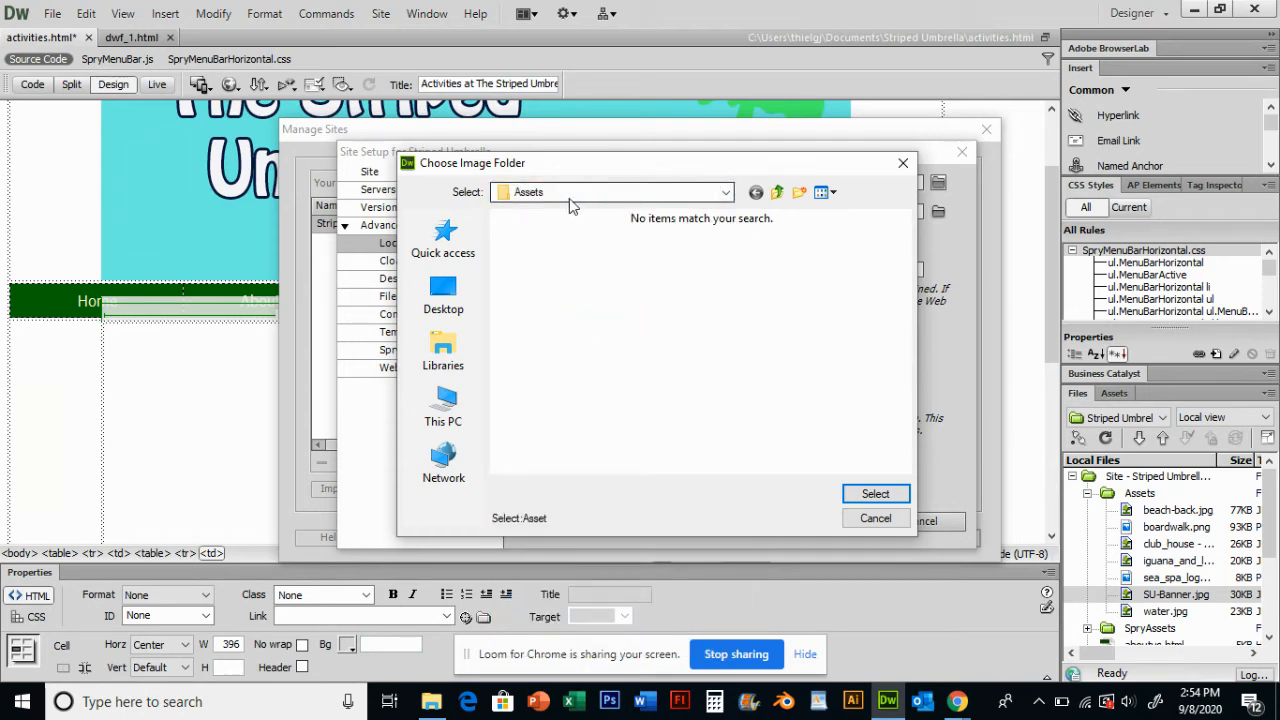
click(875, 494)
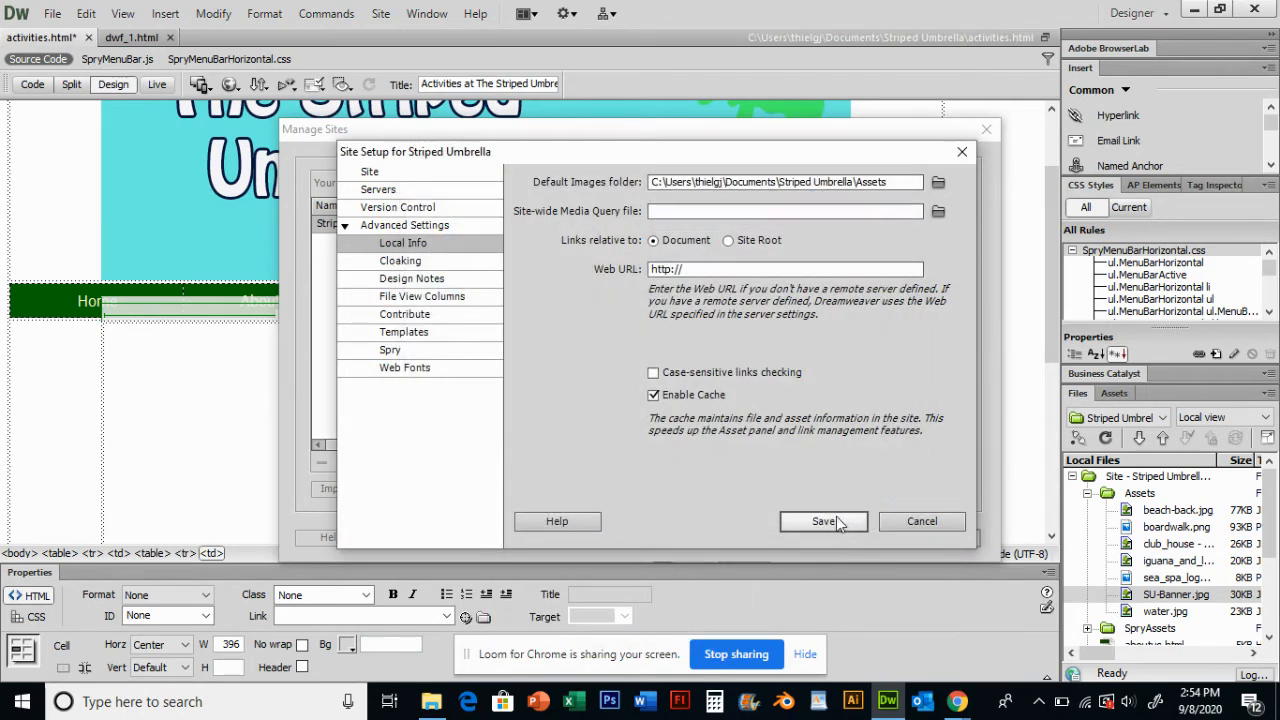
click(826, 520)
click(955, 538)
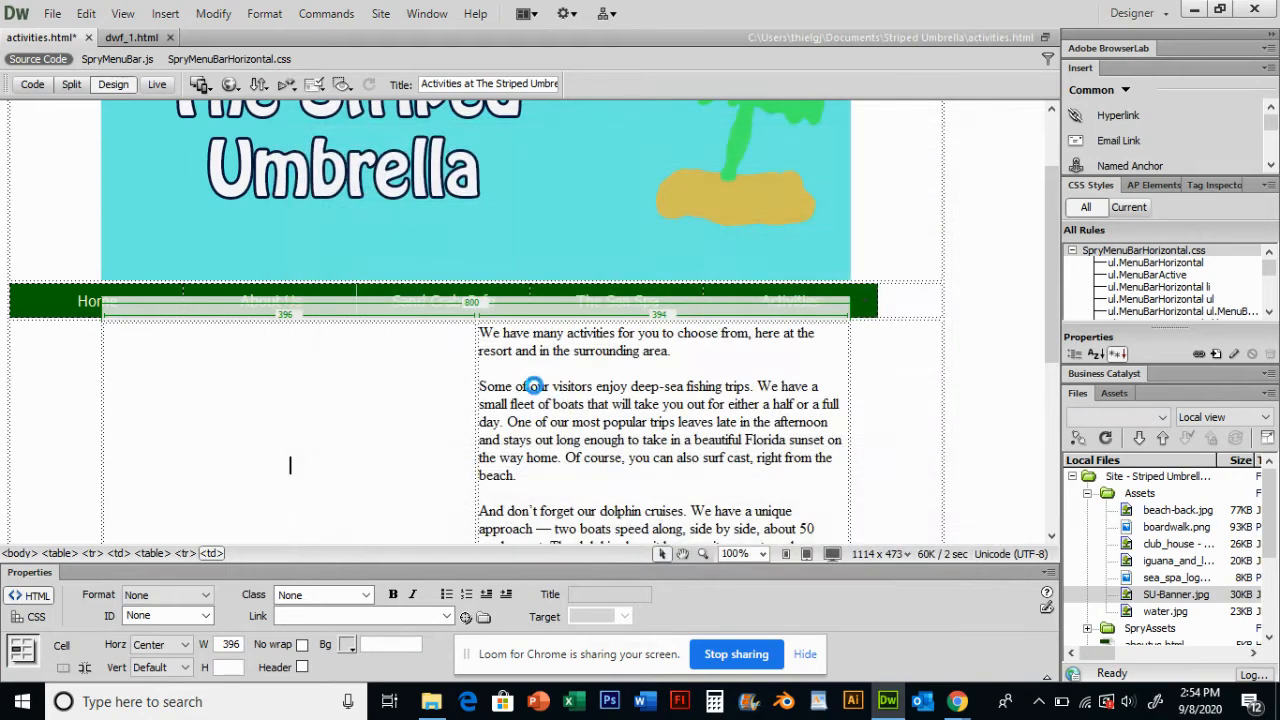
- Insert the family_sunset image from the unit_f assets folder into the top-left cell with alternate text Family Sunset
scroll(640, 432, down, 2)
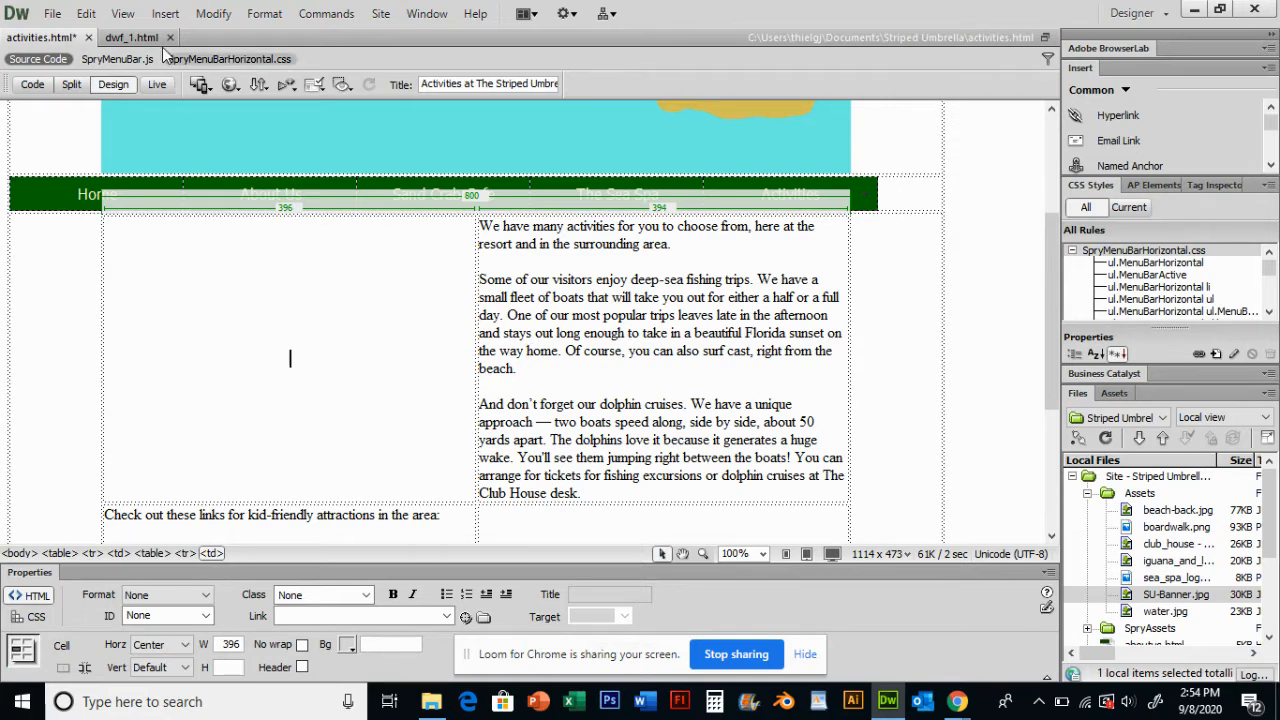
click(165, 14)
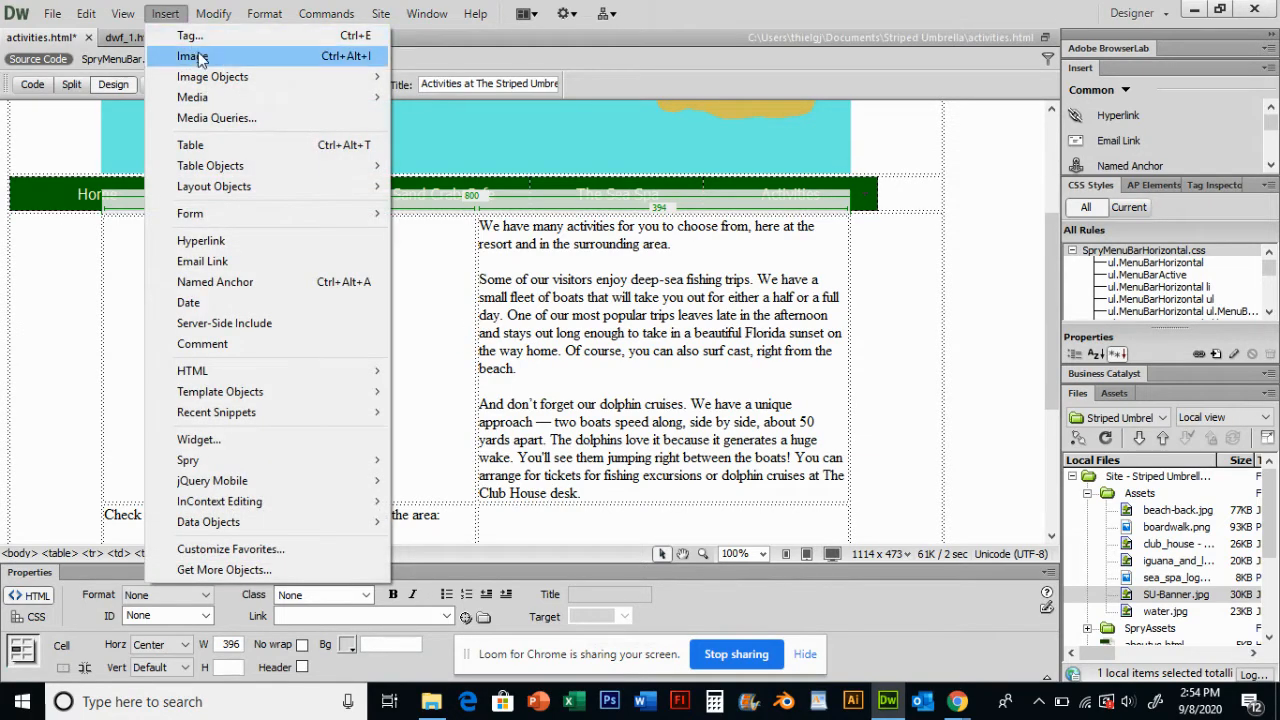
click(190, 56)
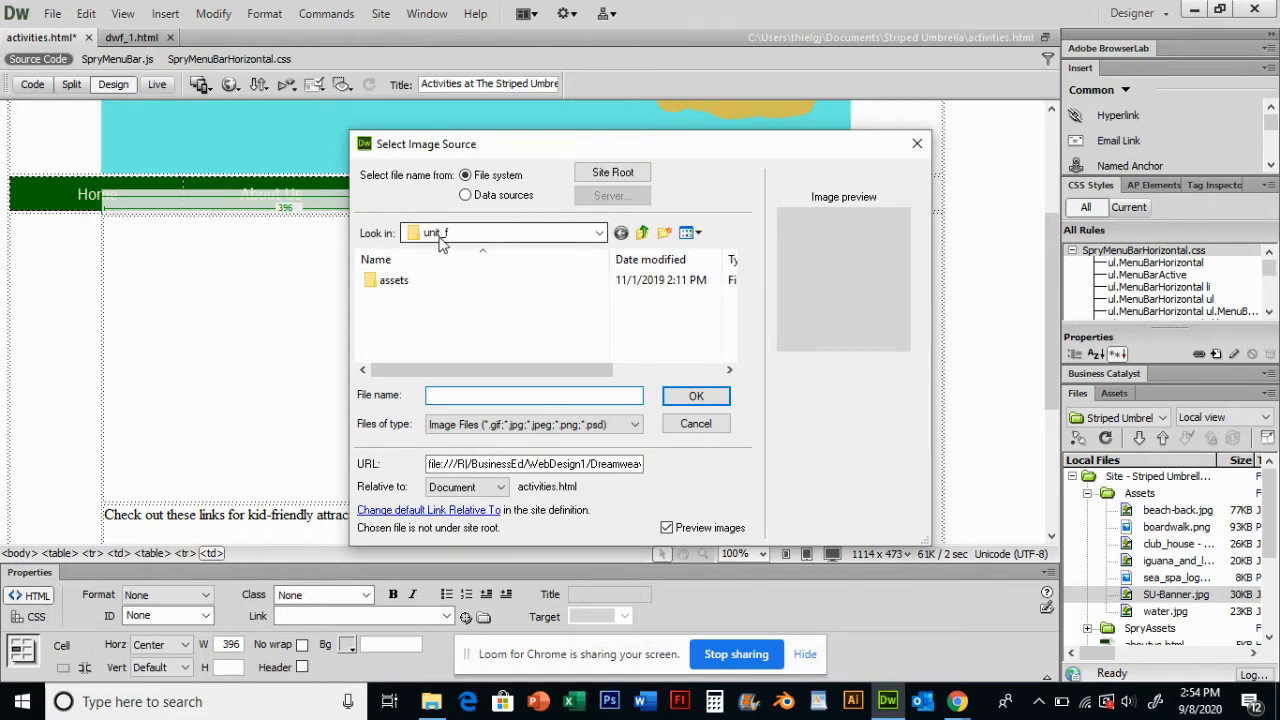
double_click(398, 282)
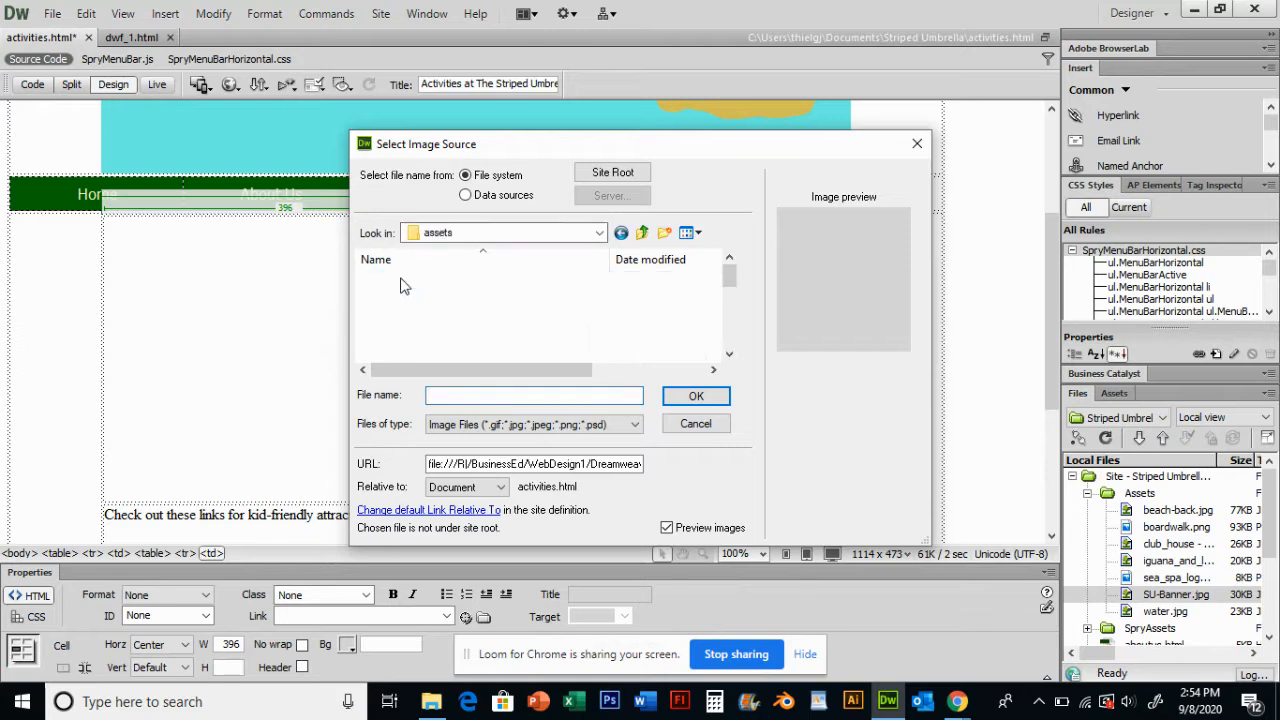
click(729, 353)
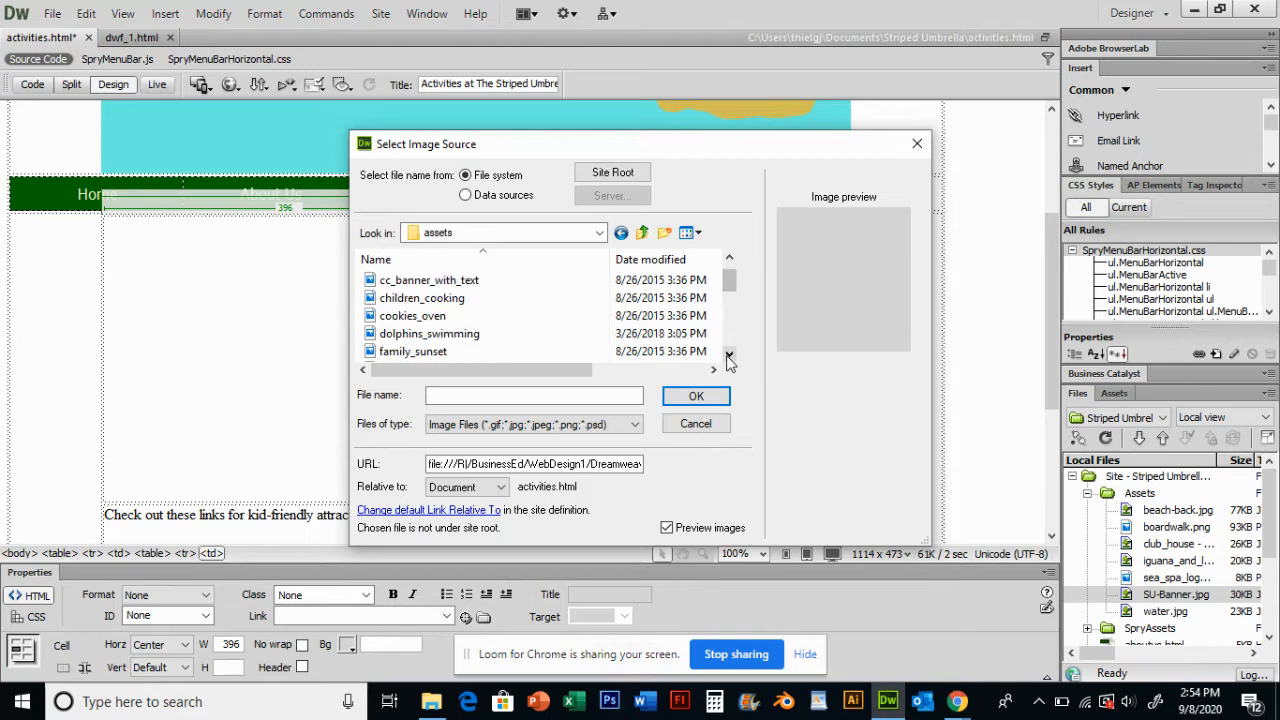
double_click(420, 357)
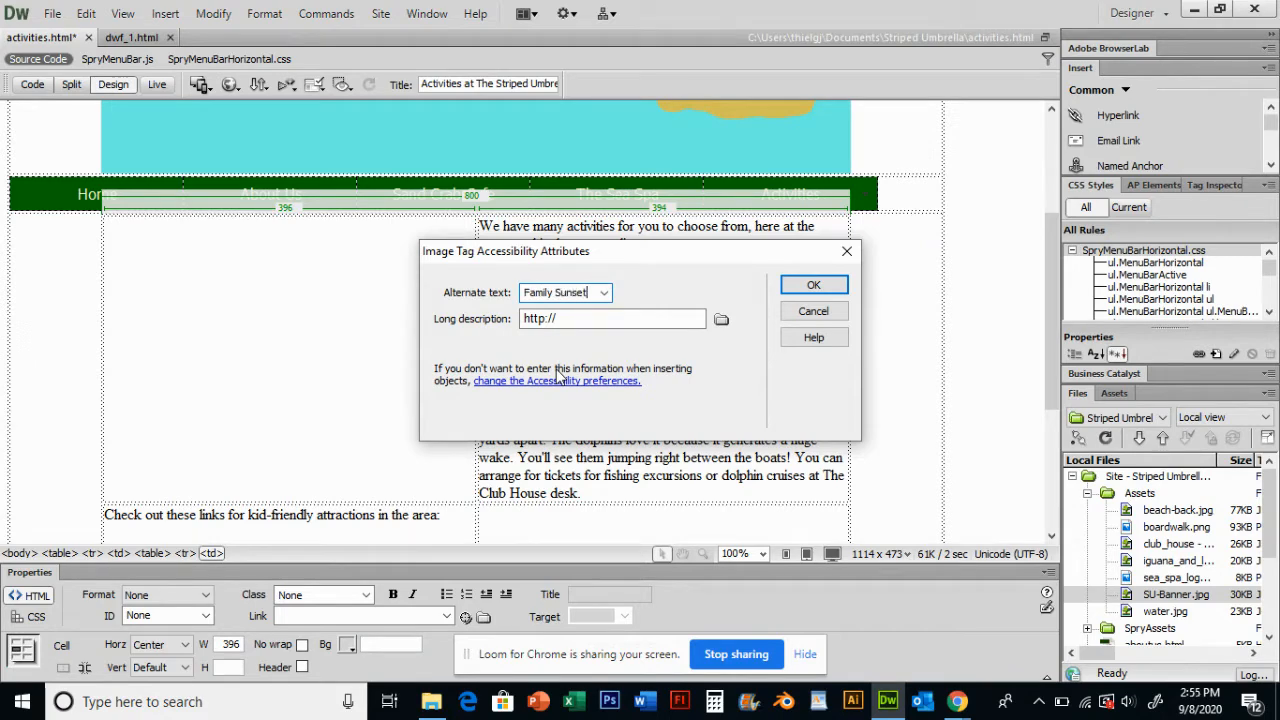
click(818, 285)
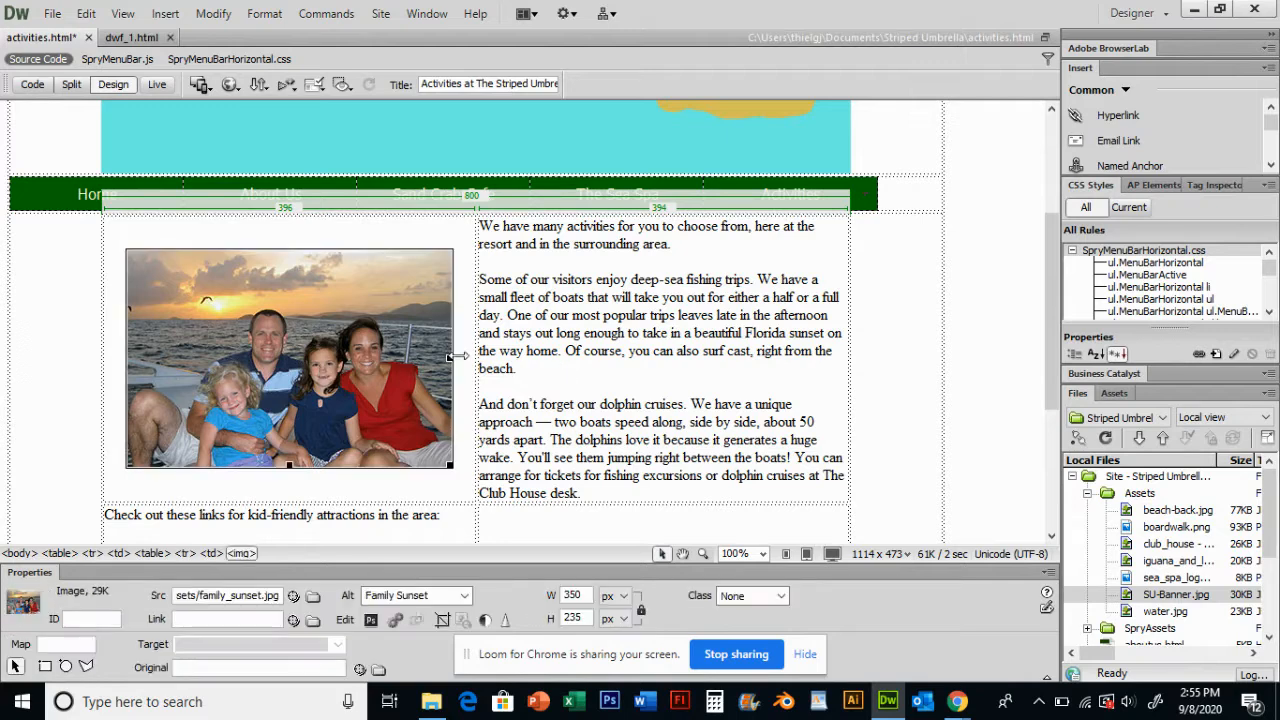
- Refresh the site's local file list
scroll(576, 338, down, 2)
scroll(600, 332, down, 1)
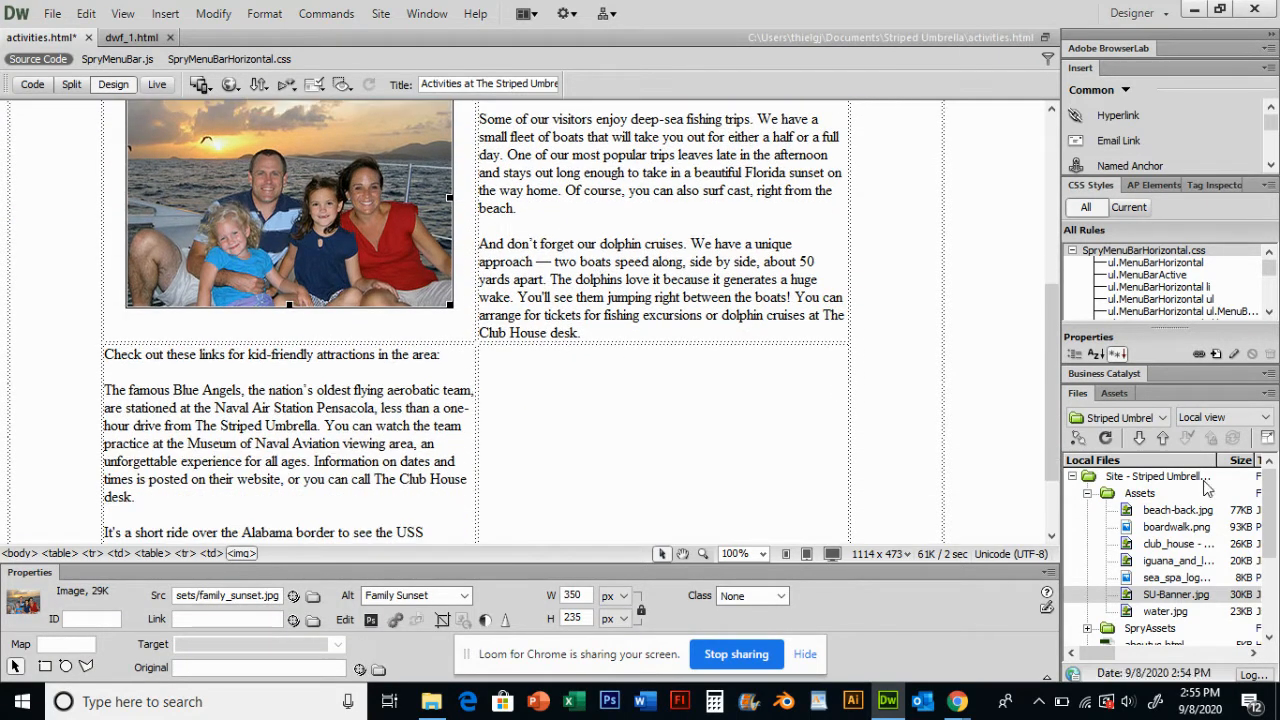
click(1106, 440)
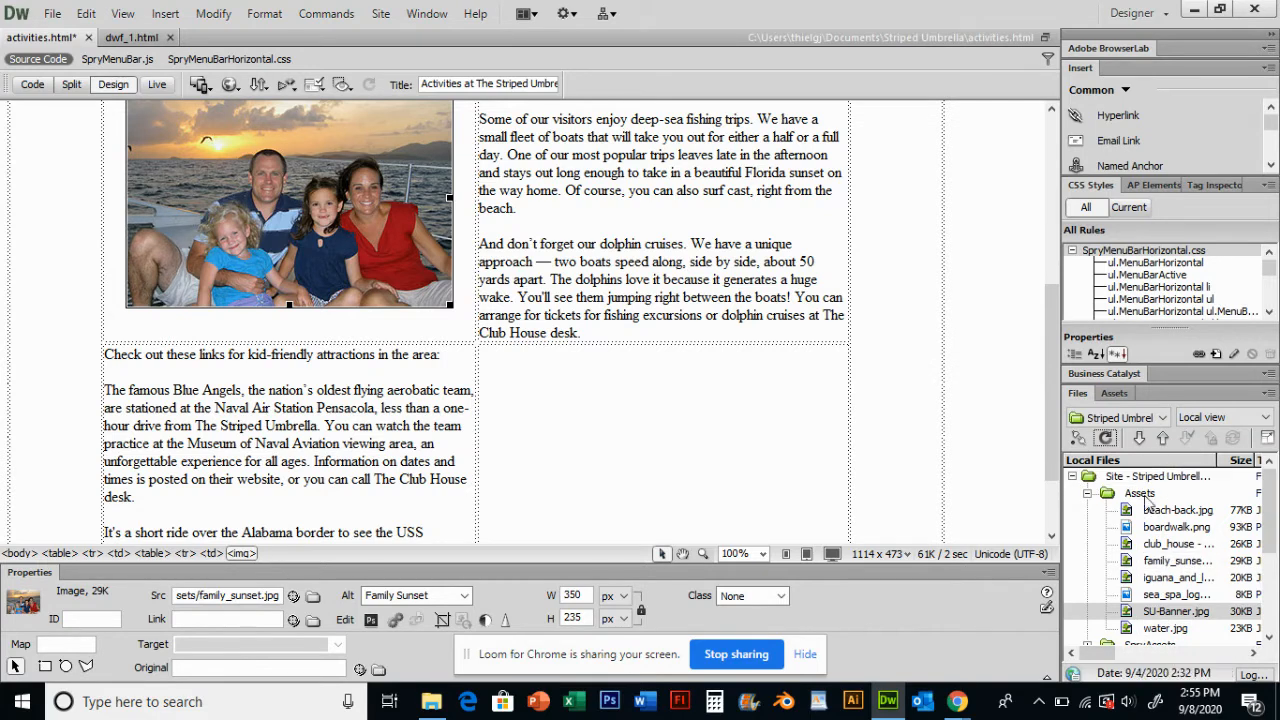
- Insert the dolphins_swimming image into the nested table's bottom-right cell with alternate text Dolphins Swimming
scroll(620, 372, down, 1)
scroll(633, 360, down, 1)
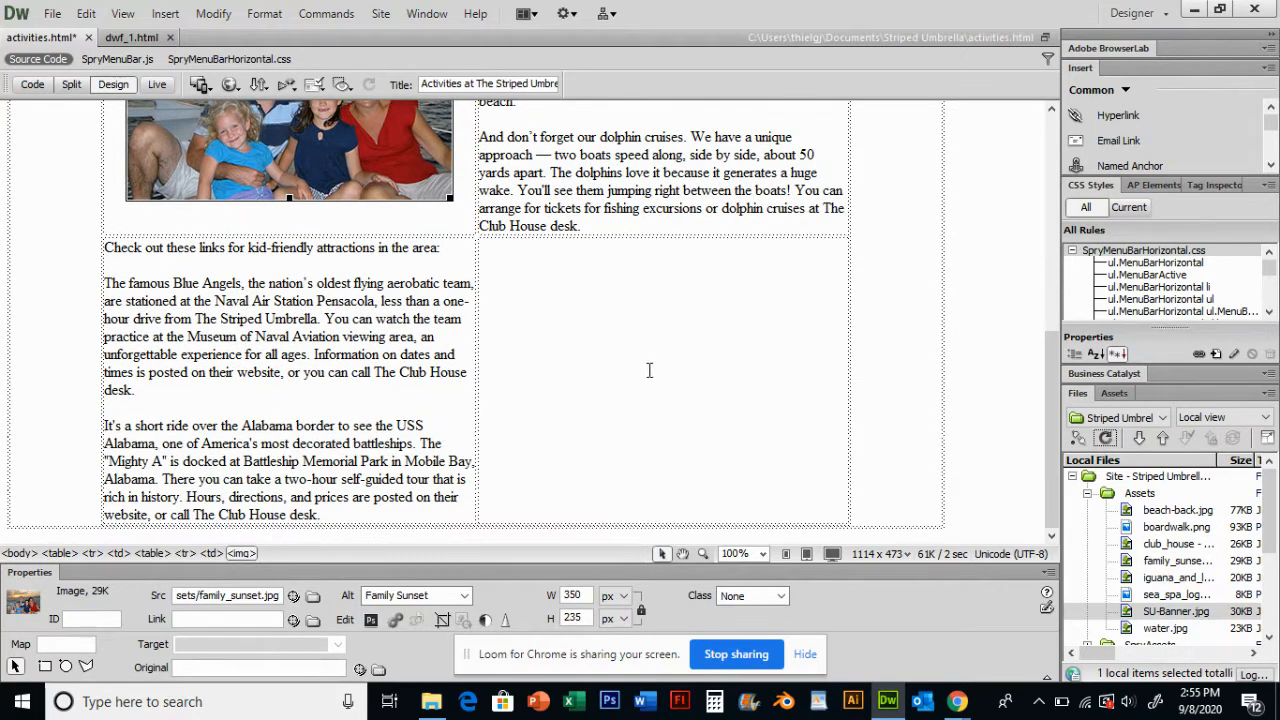
click(654, 376)
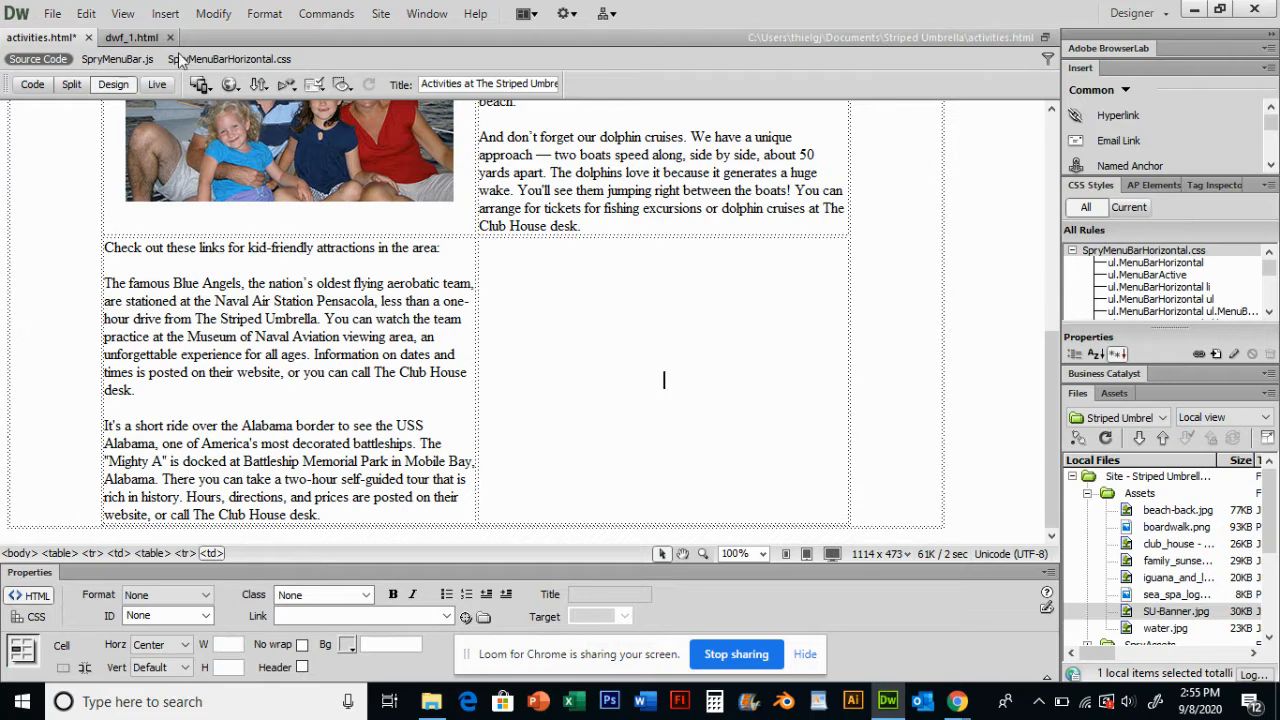
click(166, 14)
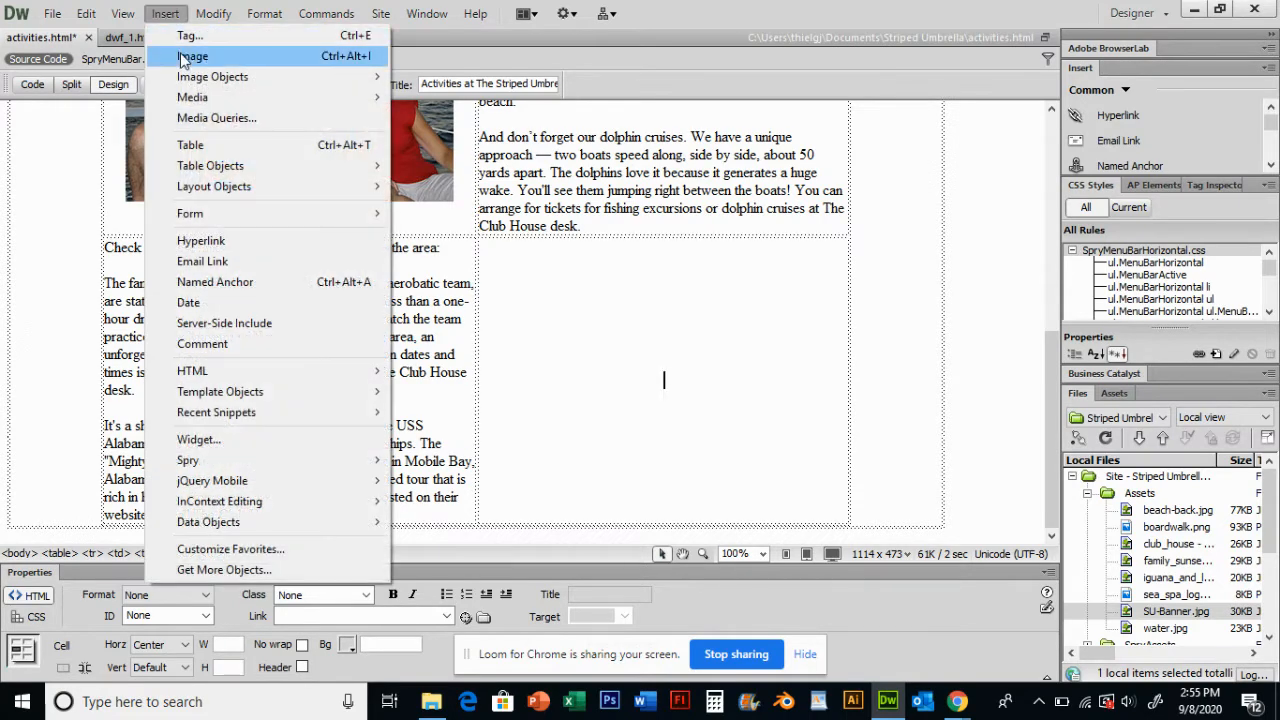
click(182, 57)
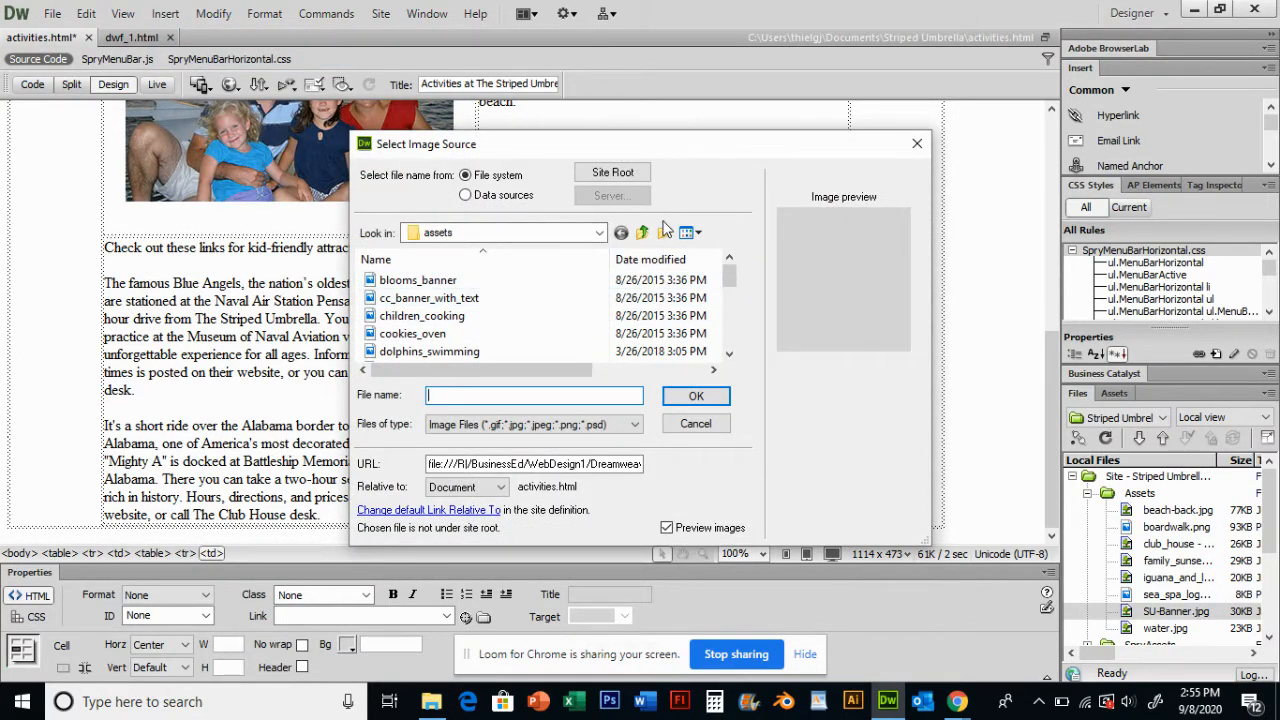
click(730, 356)
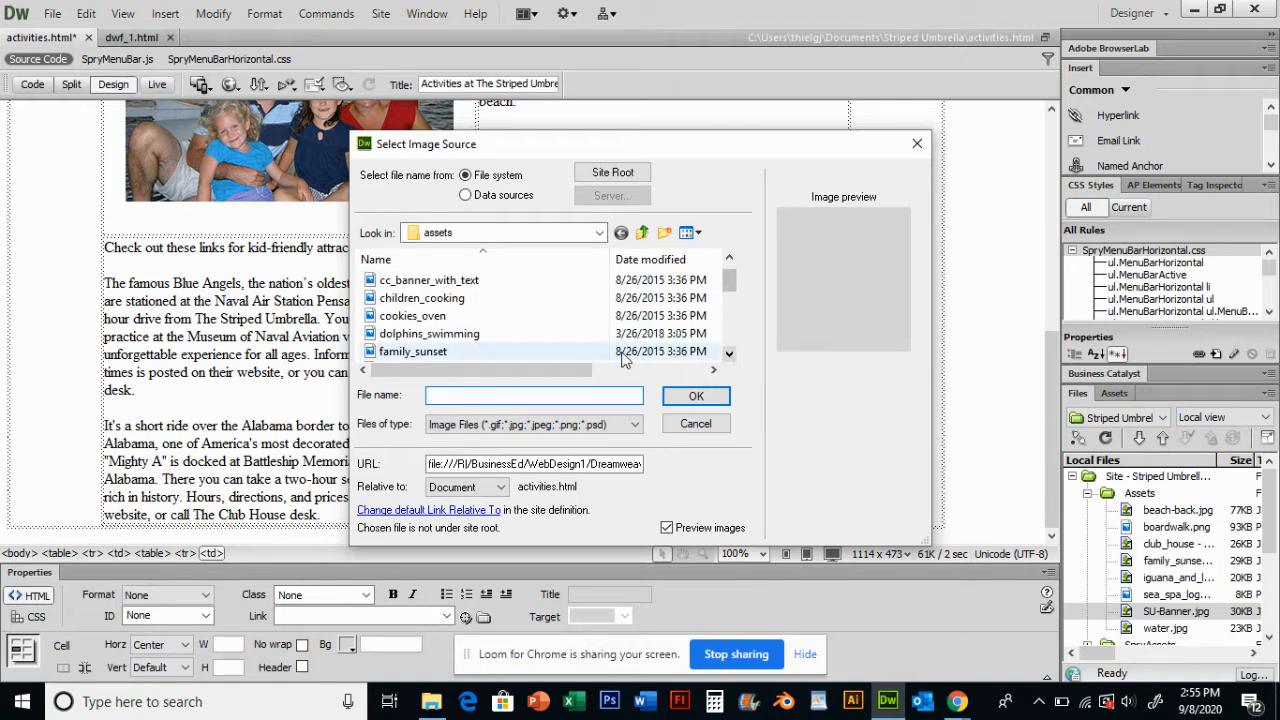
double_click(443, 336)
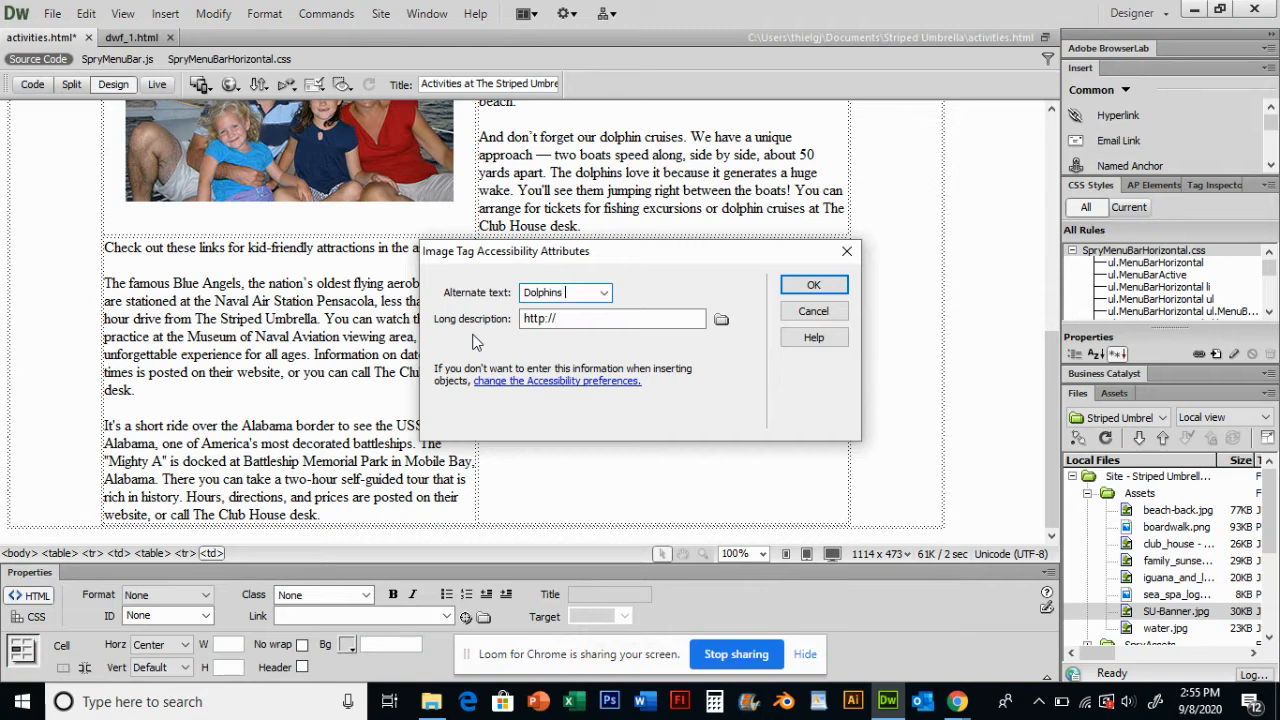
text(Dolphins Swimming)
click(813, 285)
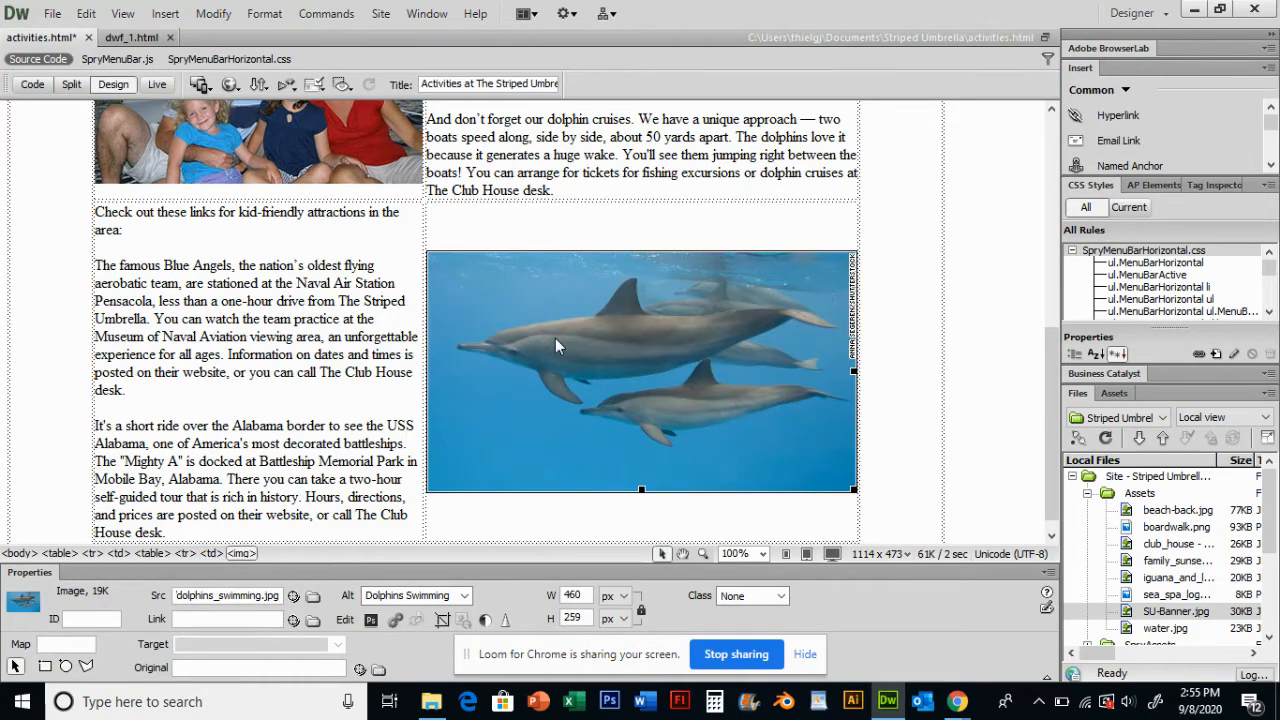
- Resize the dolphins image to 400 px wide
click(318, 375)
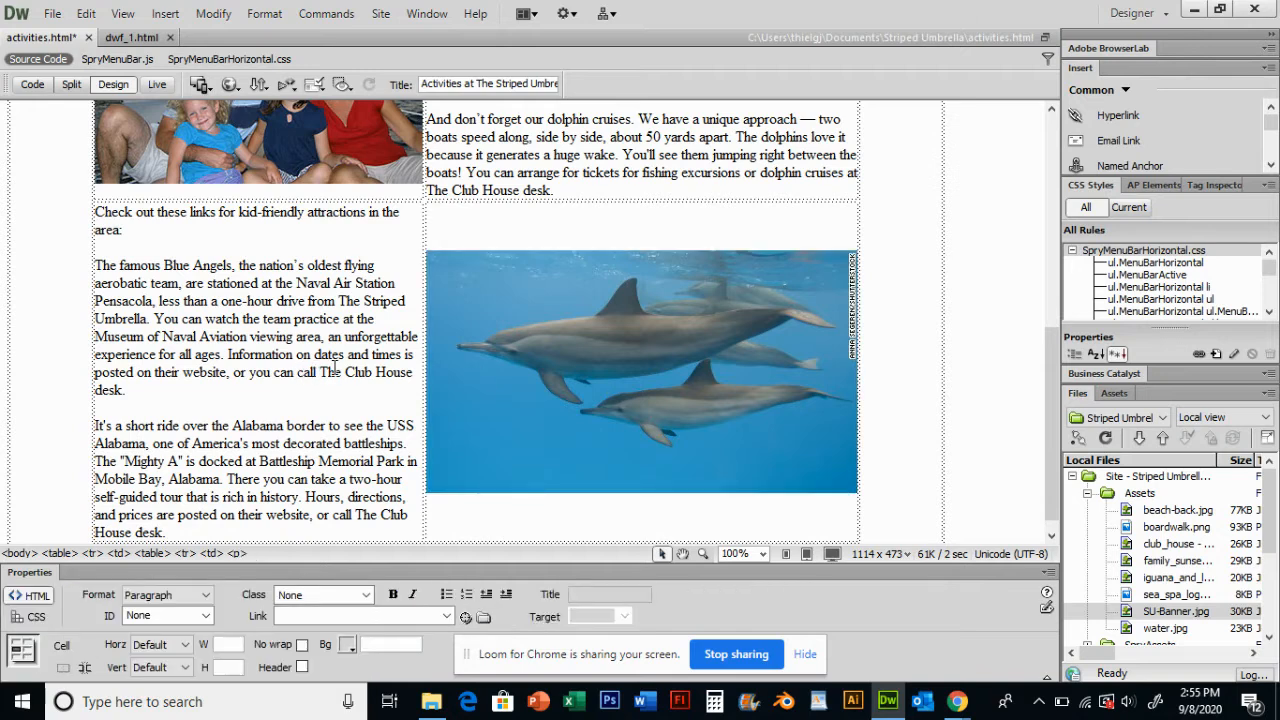
scroll(576, 390, down, 1)
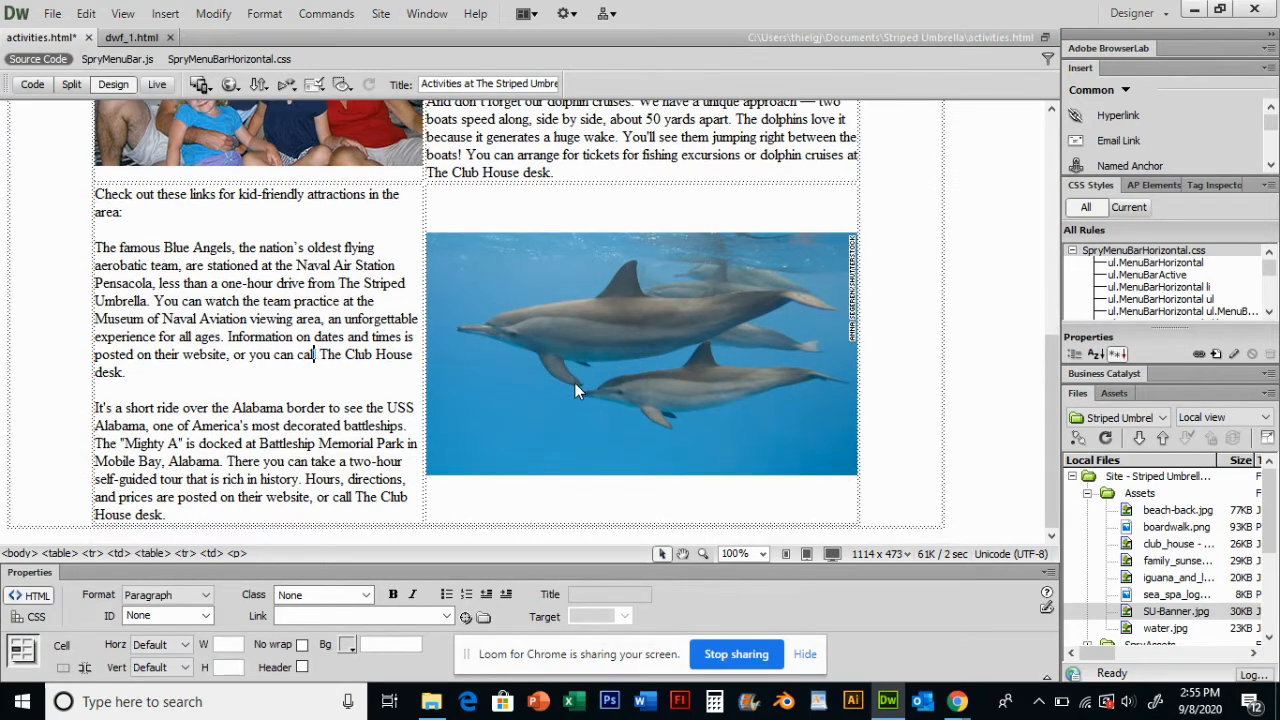
scroll(646, 362, up, 5)
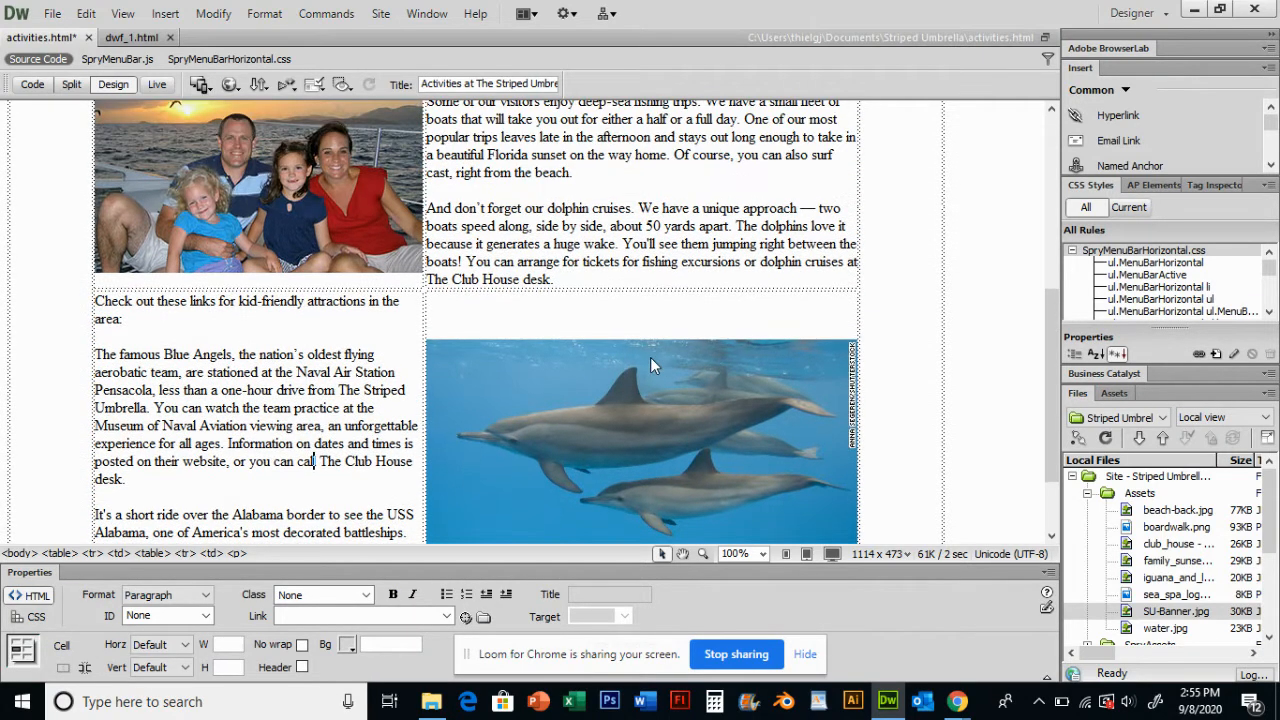
scroll(497, 478, down, 1)
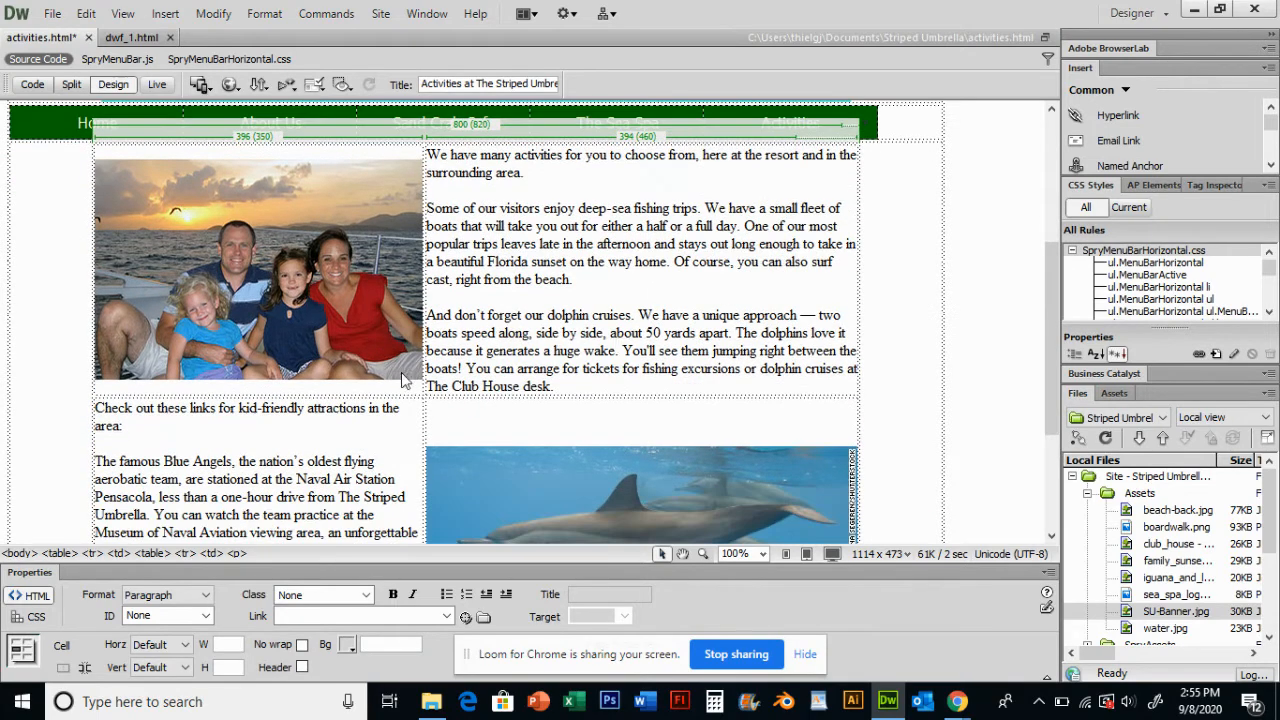
scroll(645, 305, down, 4)
click(686, 356)
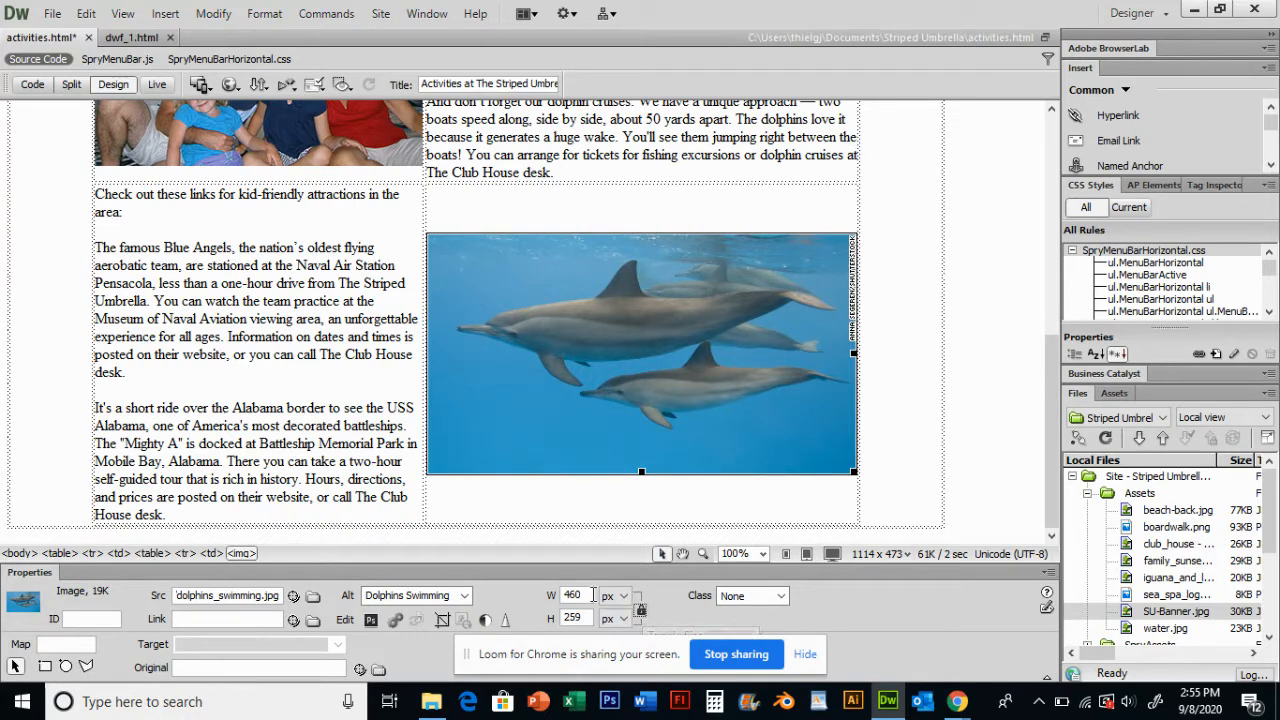
double_click(574, 595)
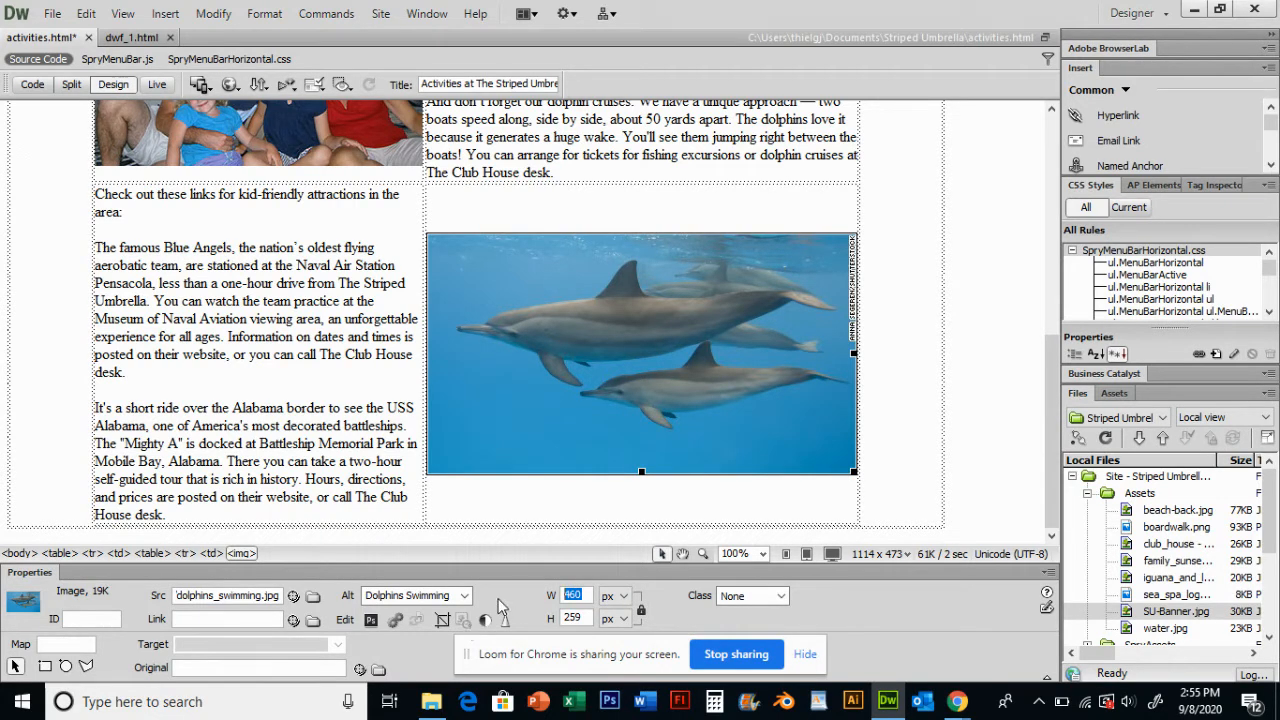
text(4)
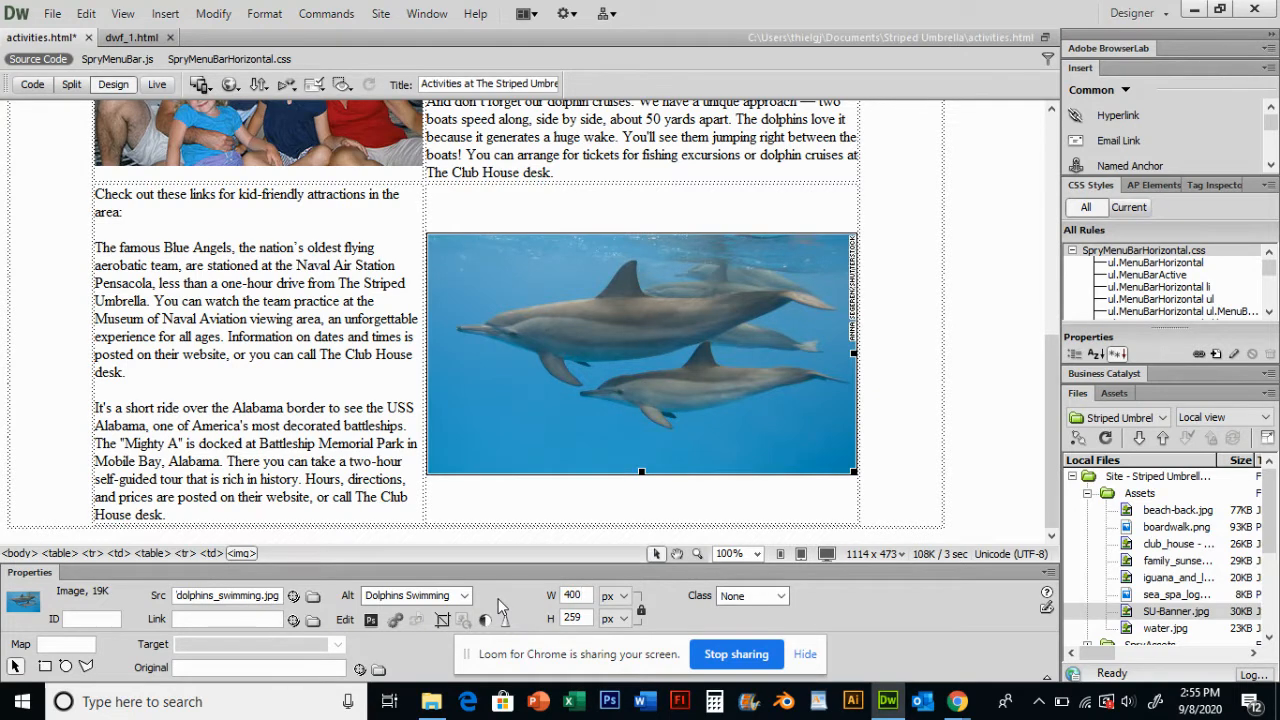
key(Return)
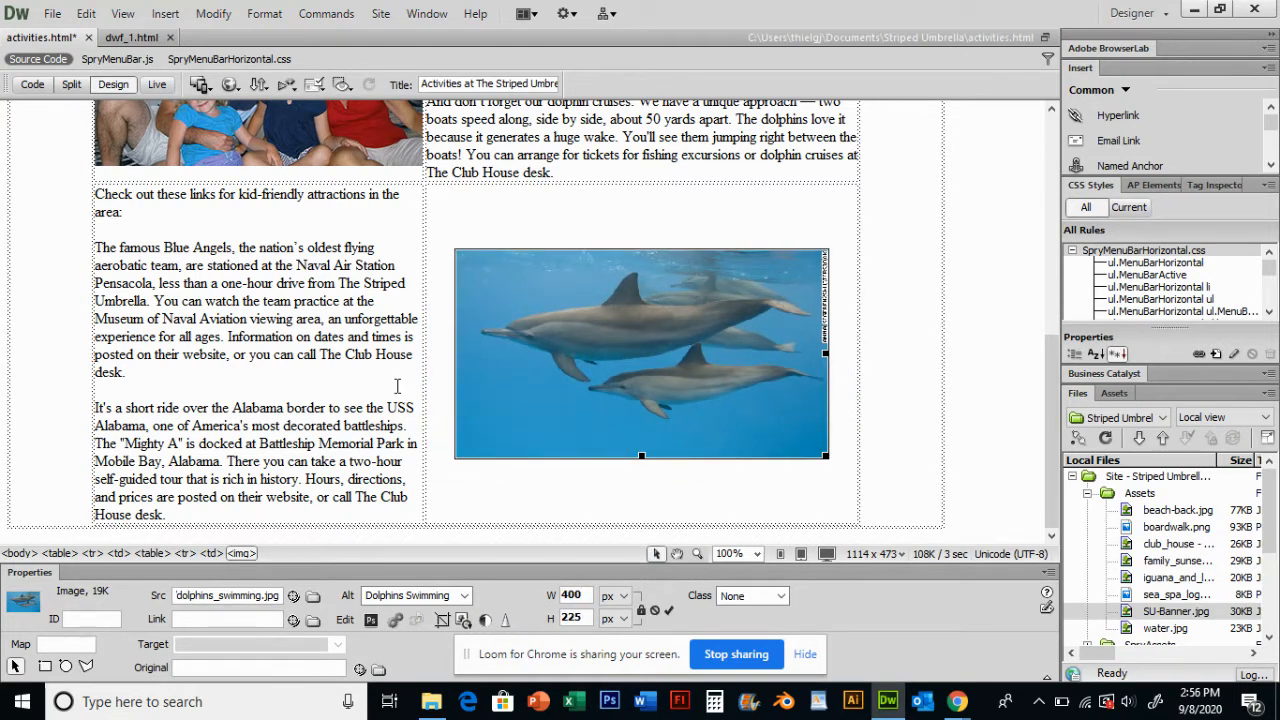
- Widen the nested table's left column by moving its column border to the right
click(441, 382)
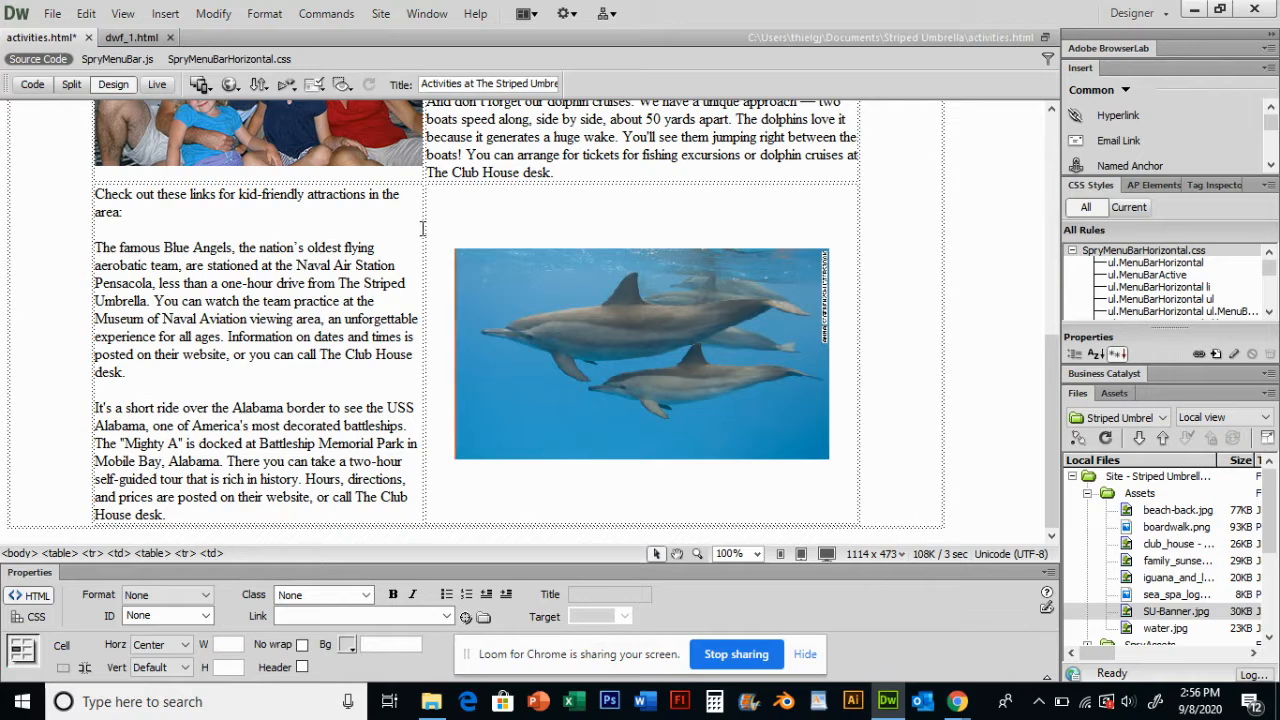
drag(424, 230, 484, 230)
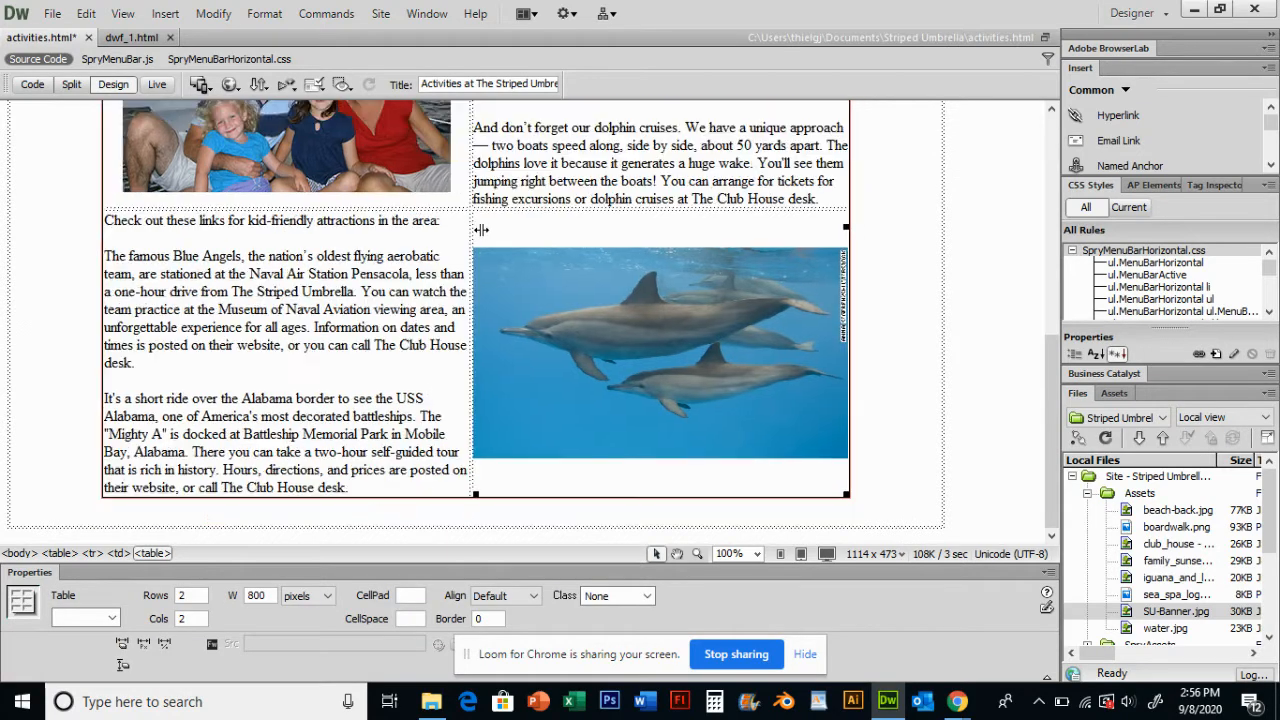
click(392, 280)
- Switch to the dwf_1.html document and close it
scroll(392, 280, up, 5)
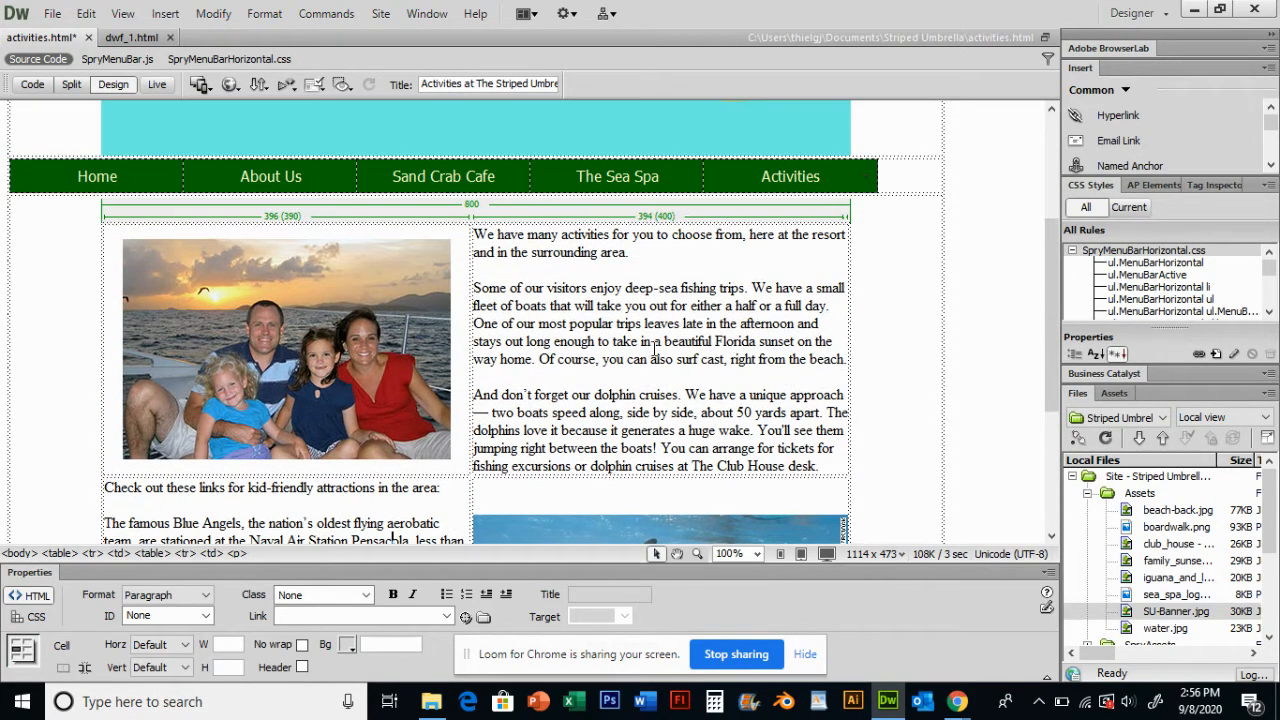
scroll(689, 337, up, 6)
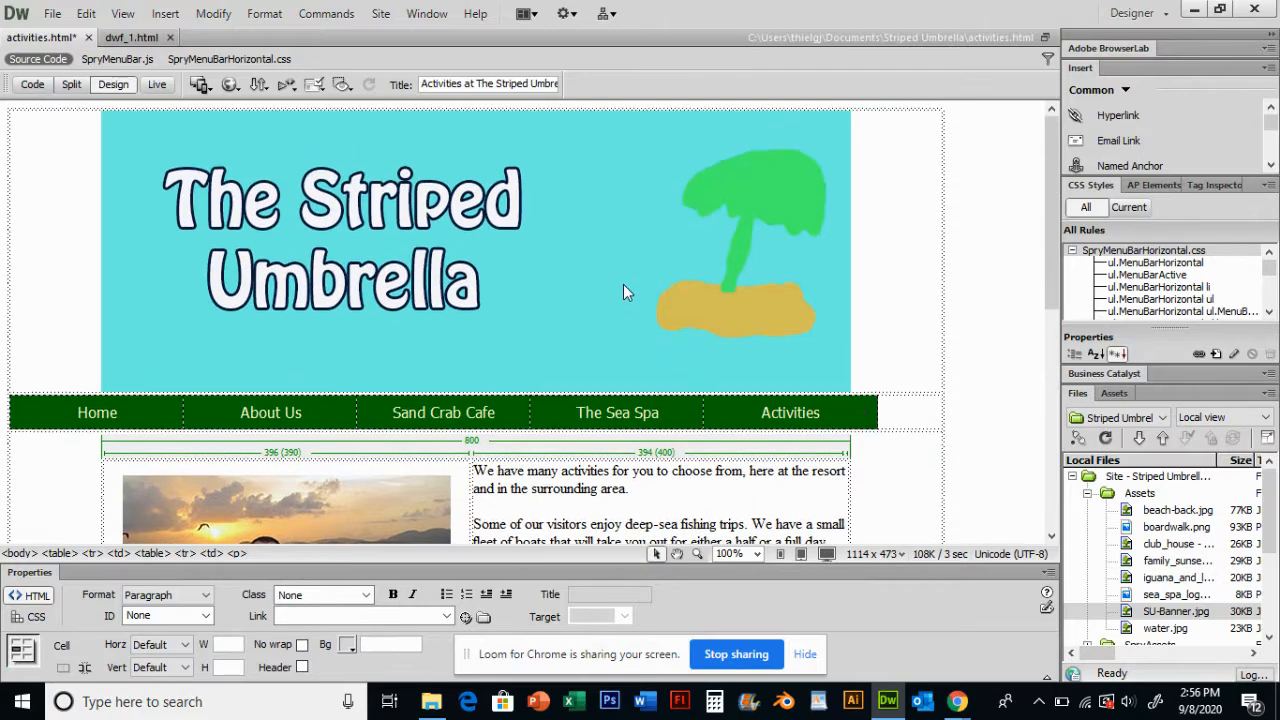
scroll(623, 290, down, 3)
click(597, 310)
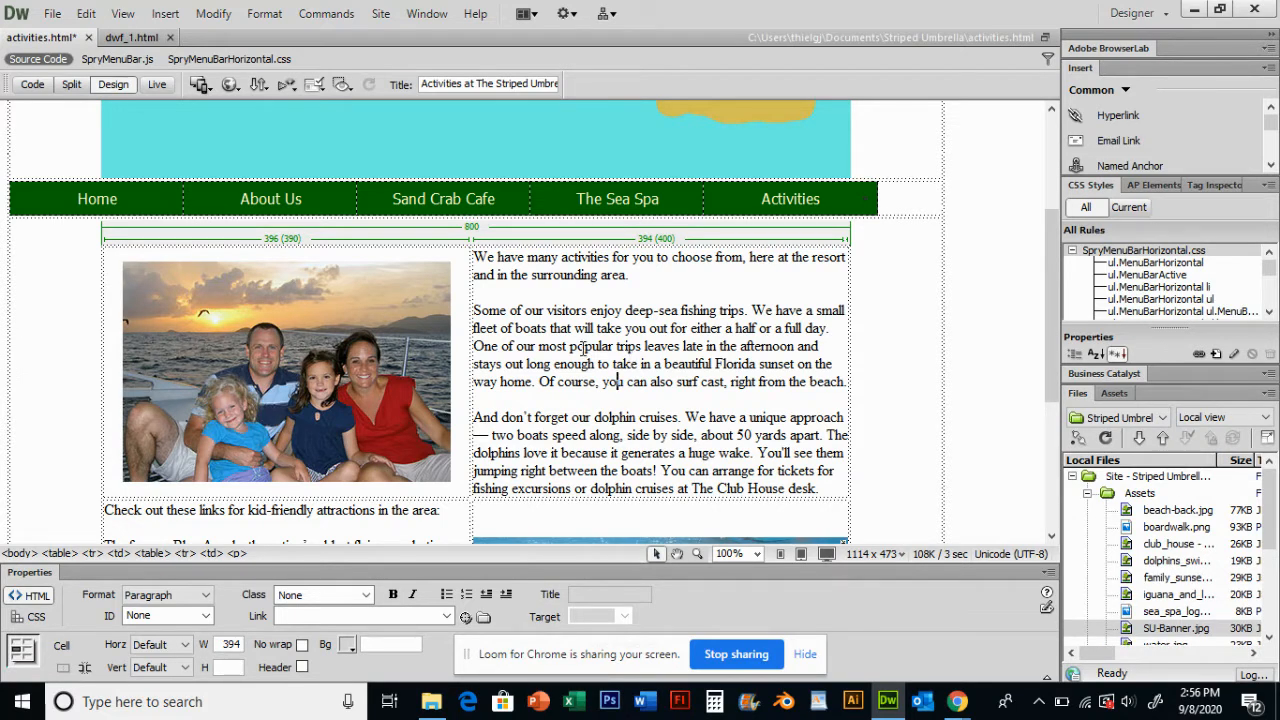
scroll(583, 349, up, 4)
scroll(539, 258, down, 3)
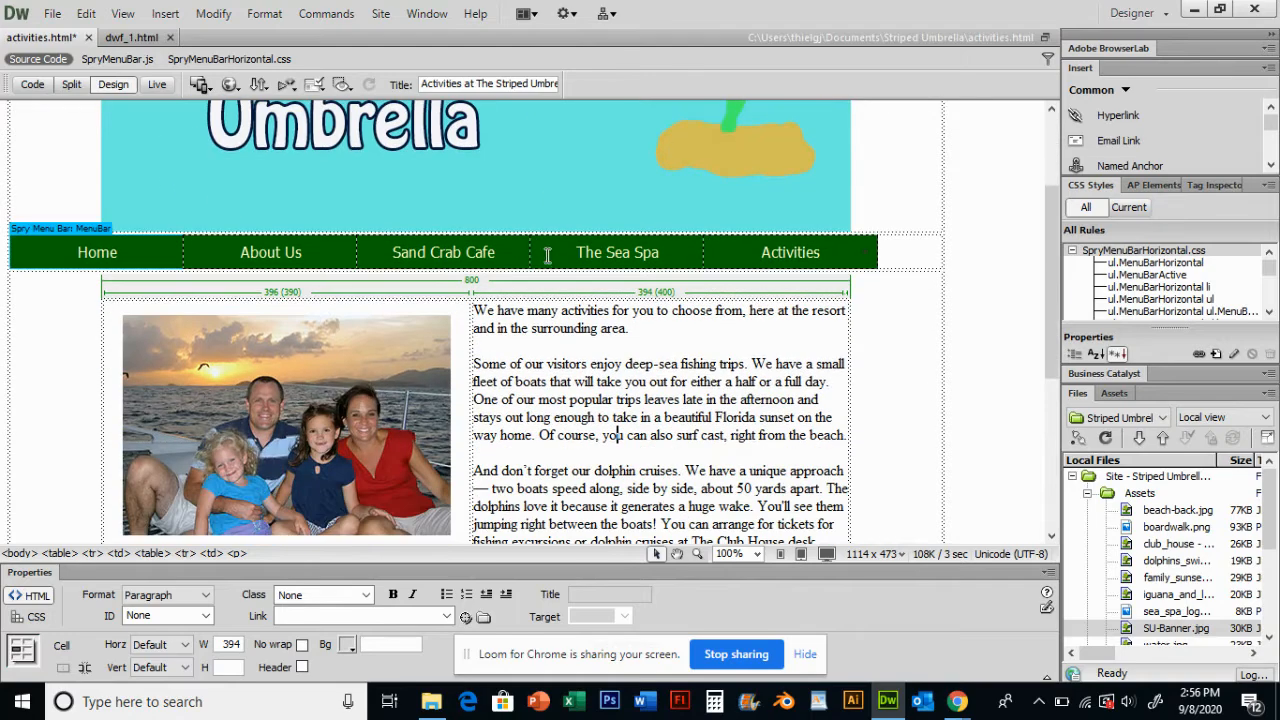
click(137, 42)
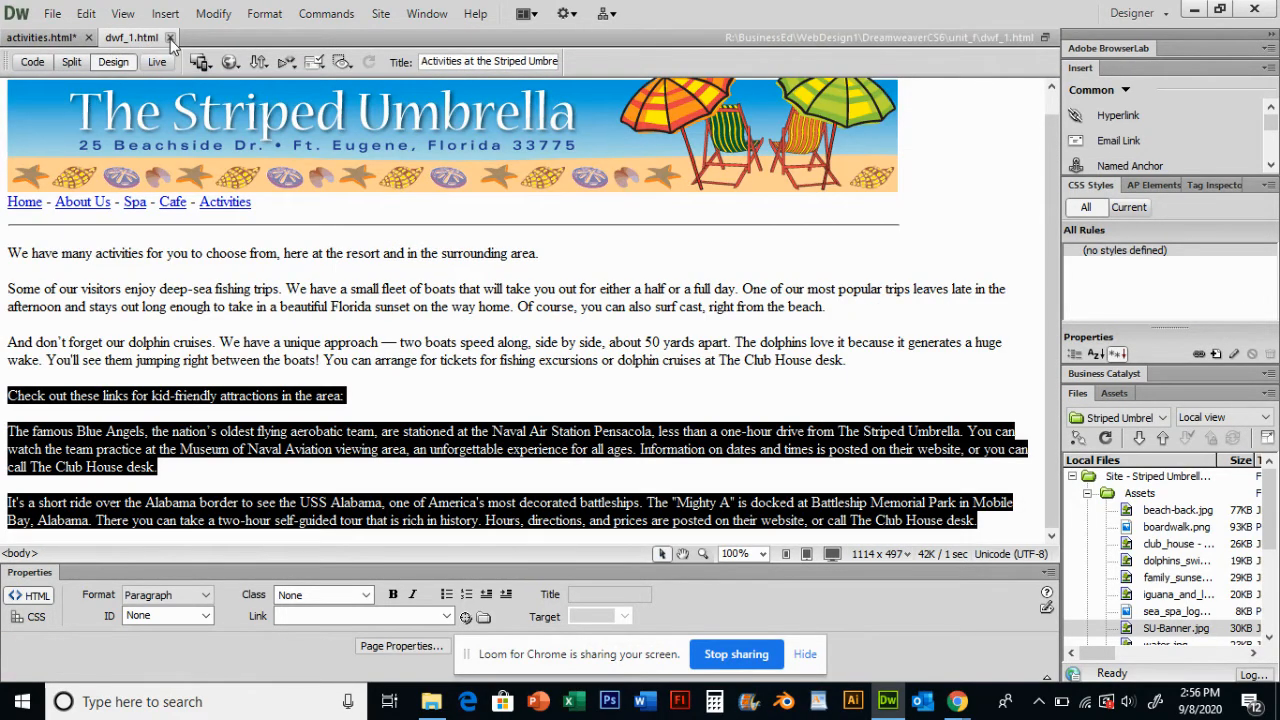
click(169, 37)
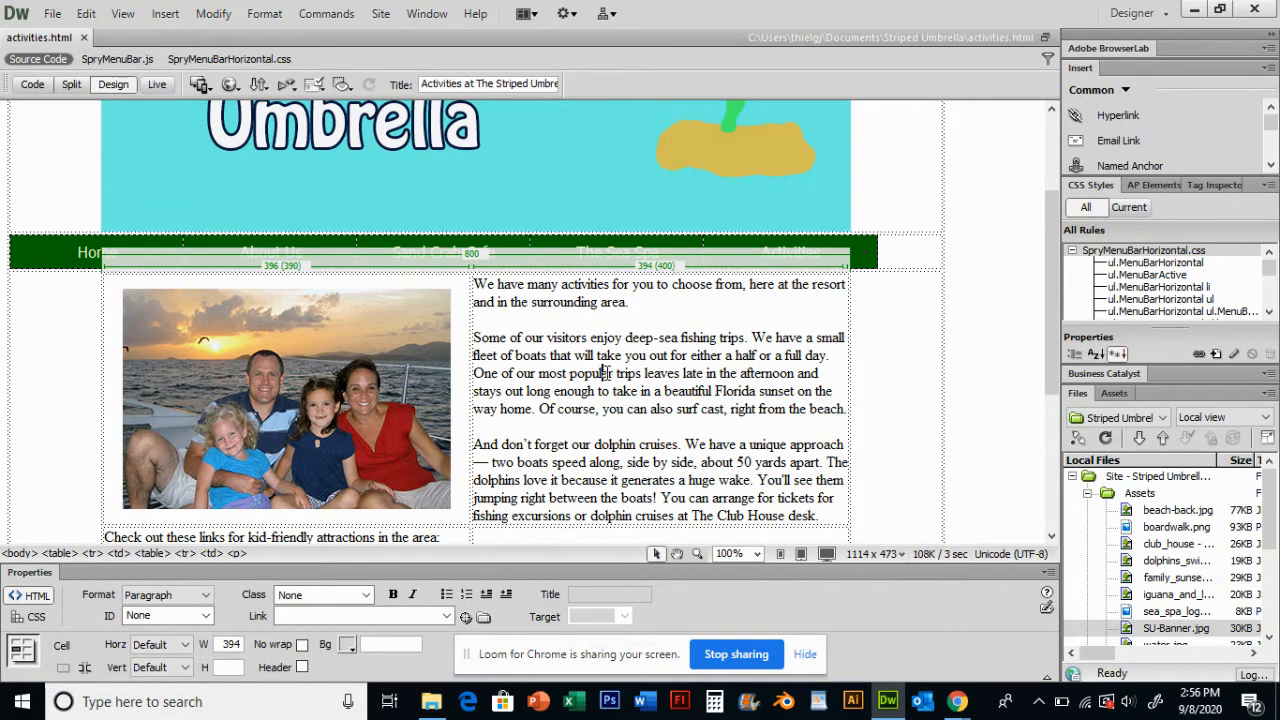
- Select the words Blue Angels in the attractions paragraph of the nested table
scroll(627, 352, down, 5)
scroll(614, 360, up, 5)
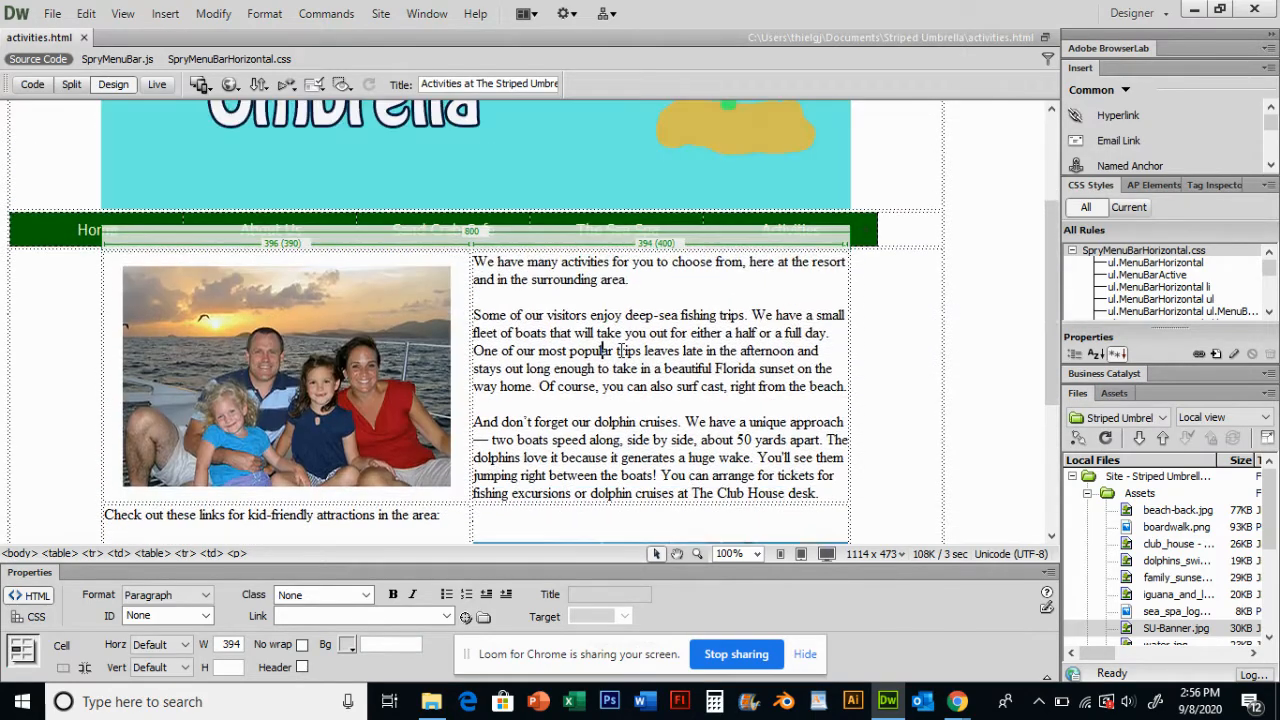
scroll(623, 351, up, 2)
scroll(620, 345, down, 5)
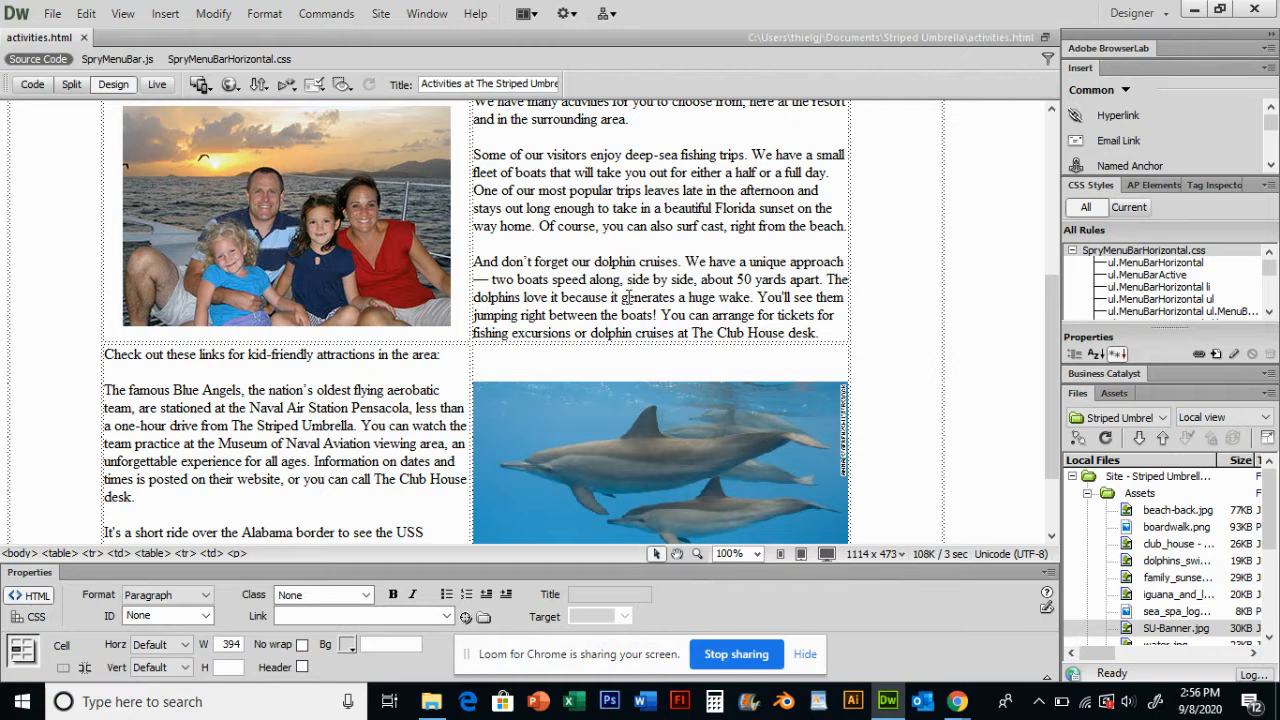
scroll(627, 297, down, 1)
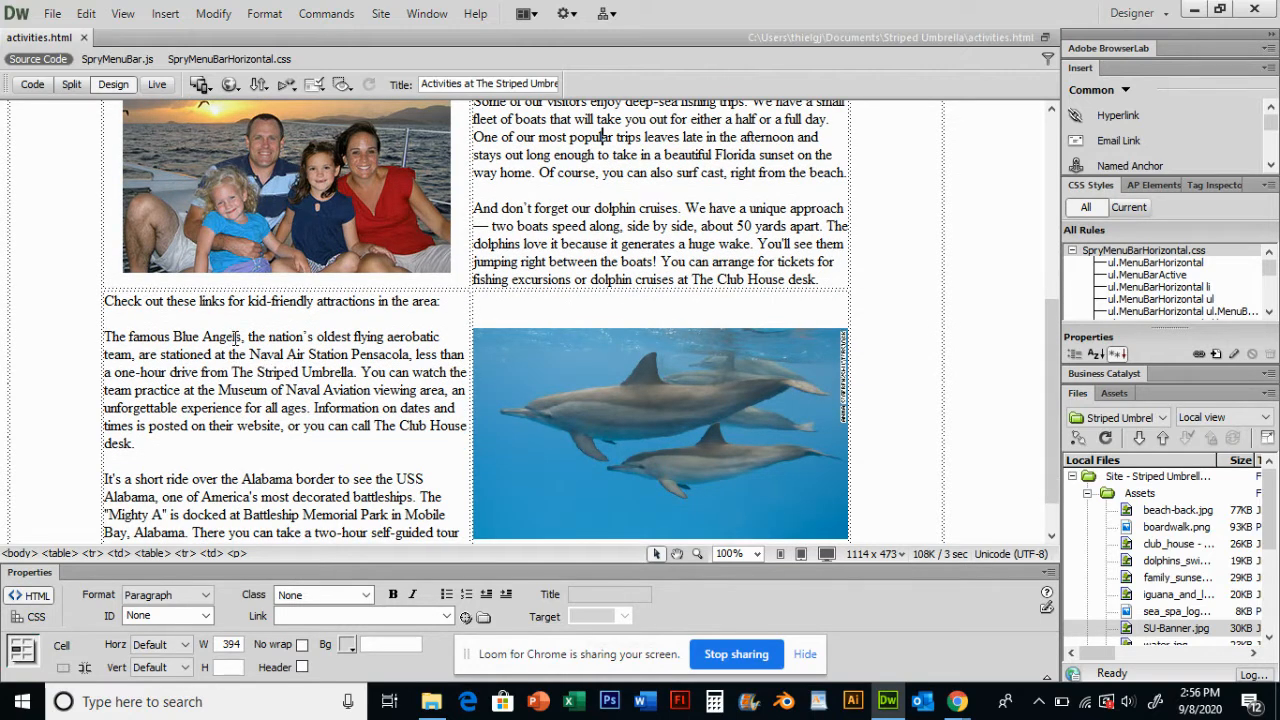
drag(241, 337, 175, 337)
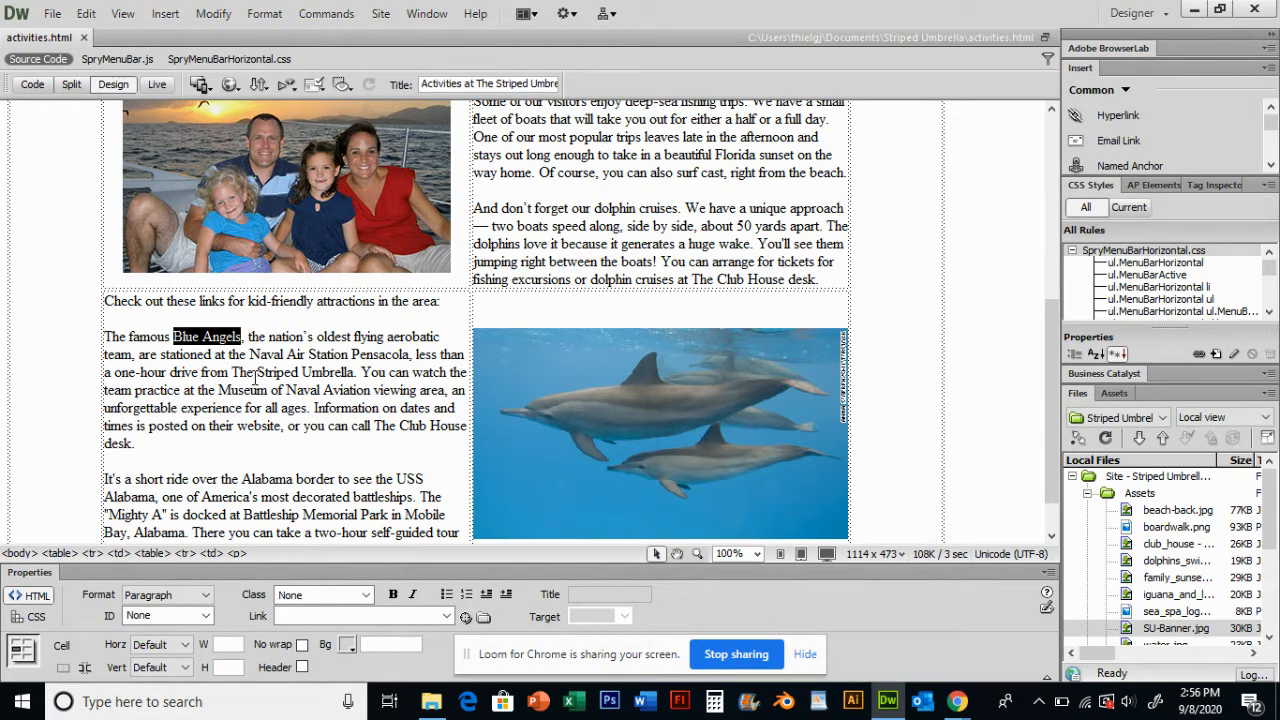
click(805, 655)
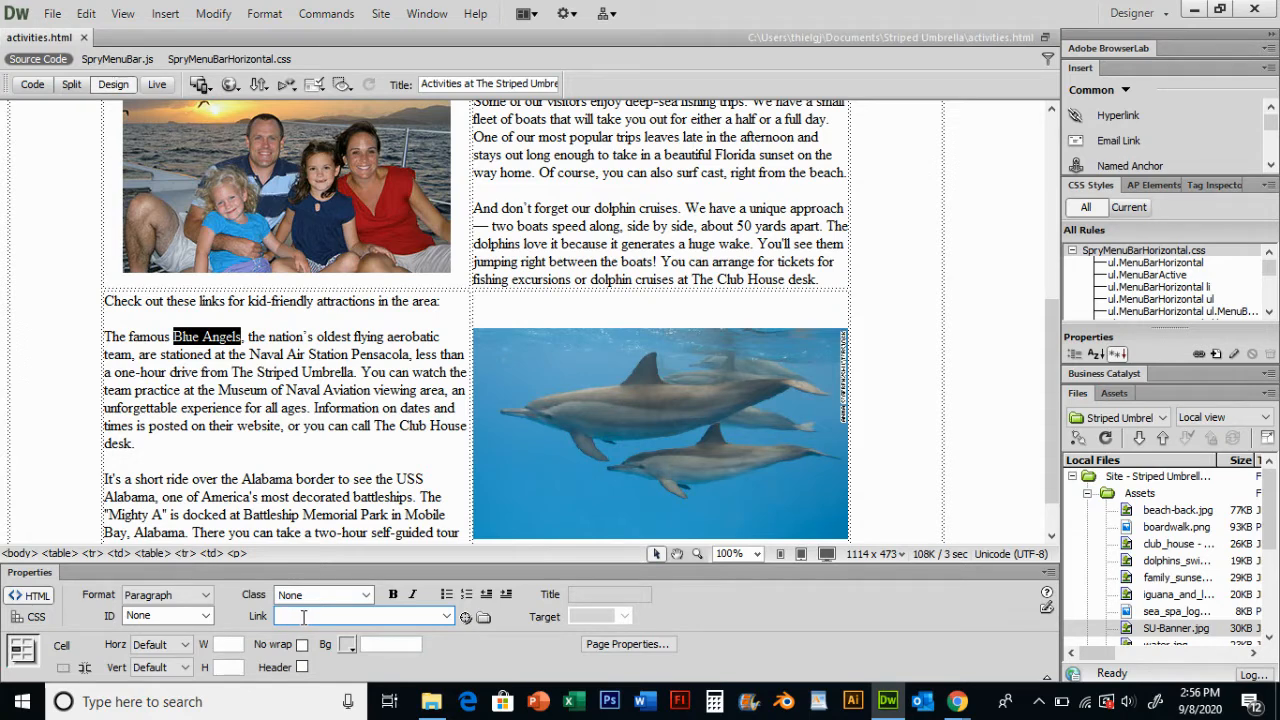
text(http://ww)
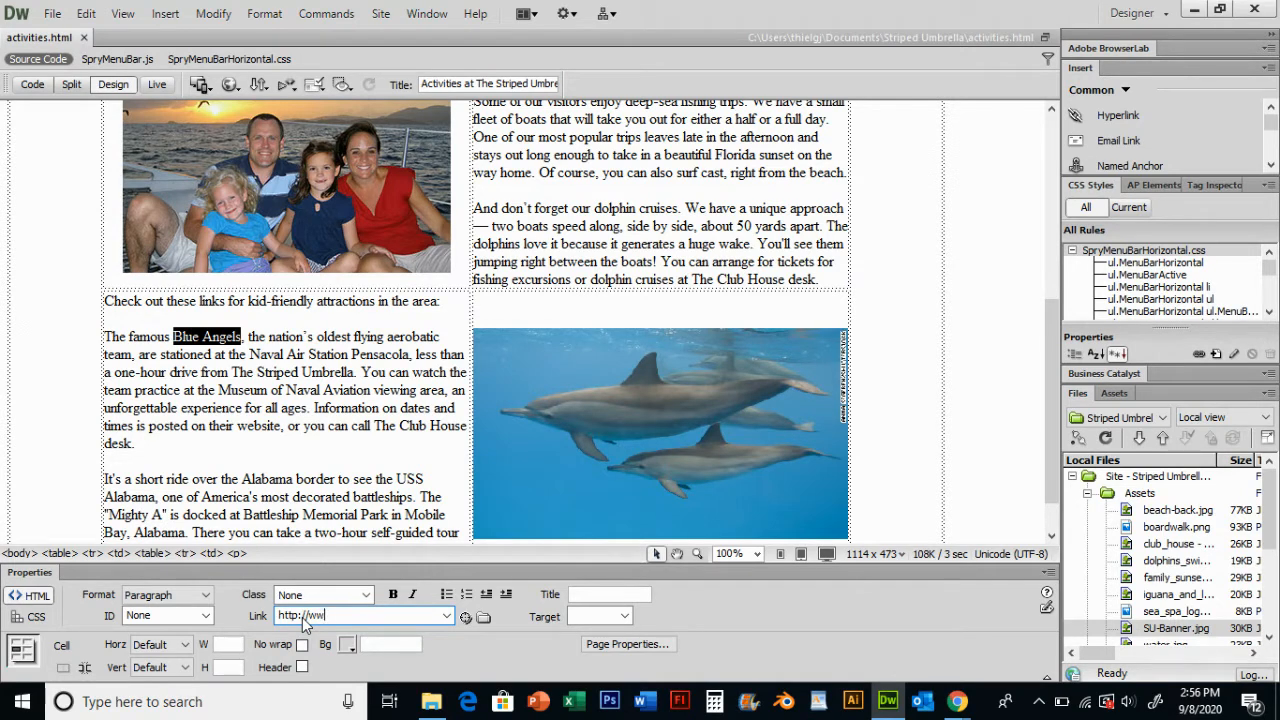
key(BackSpace)
key(BackSpace)
key(BackSpace)
key(BackSpace)
key(BackSpace)
key(BackSpace)
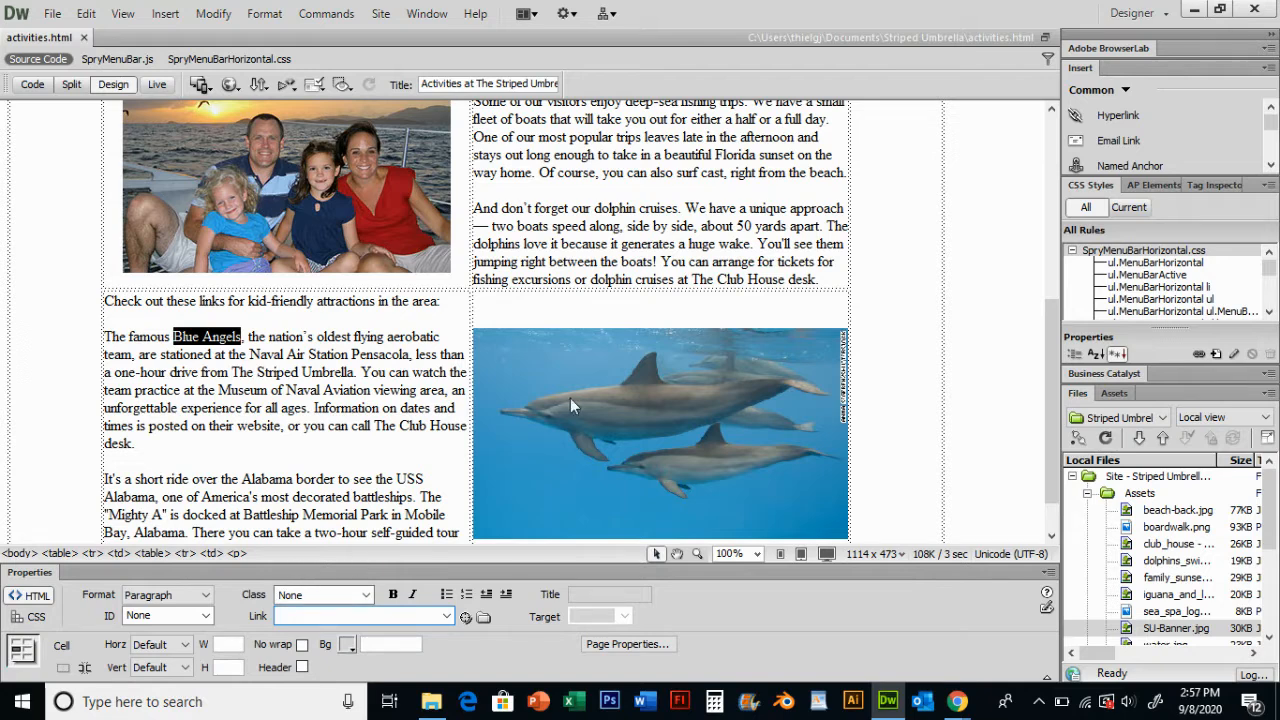
- Switch to Chrome and search Google for blue angels in a new tab
mouse_move(957, 703)
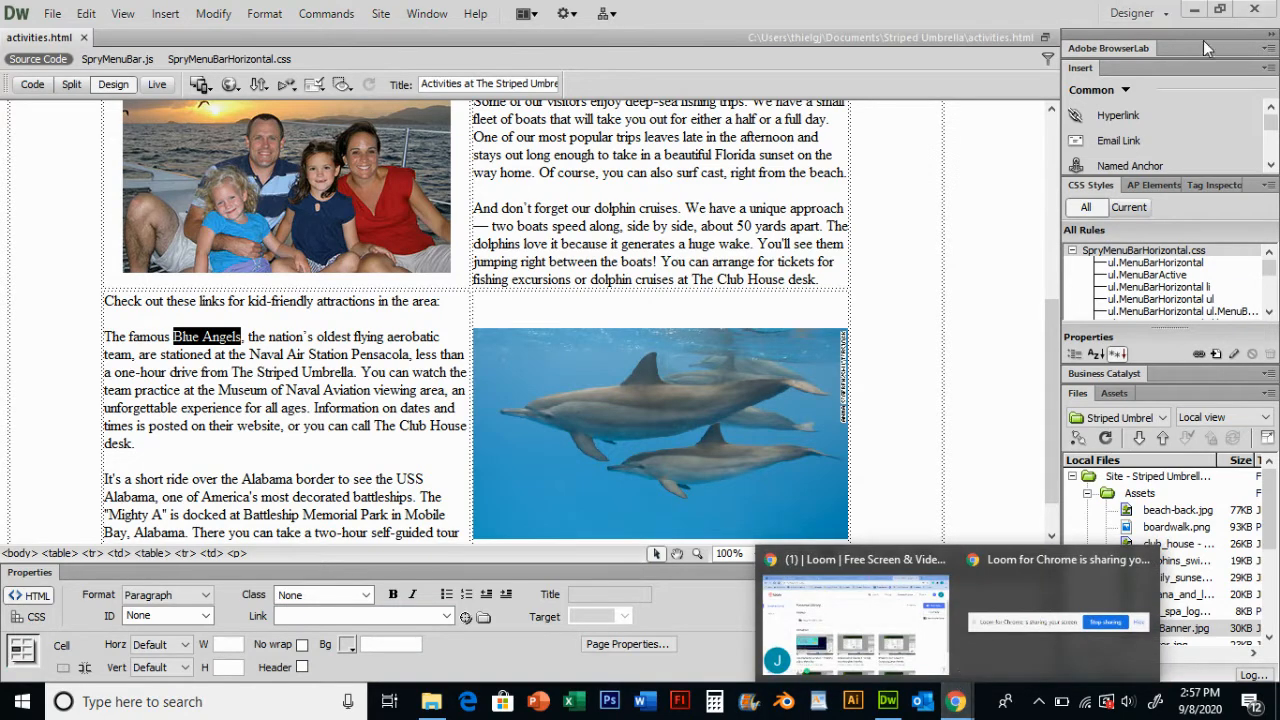
click(855, 615)
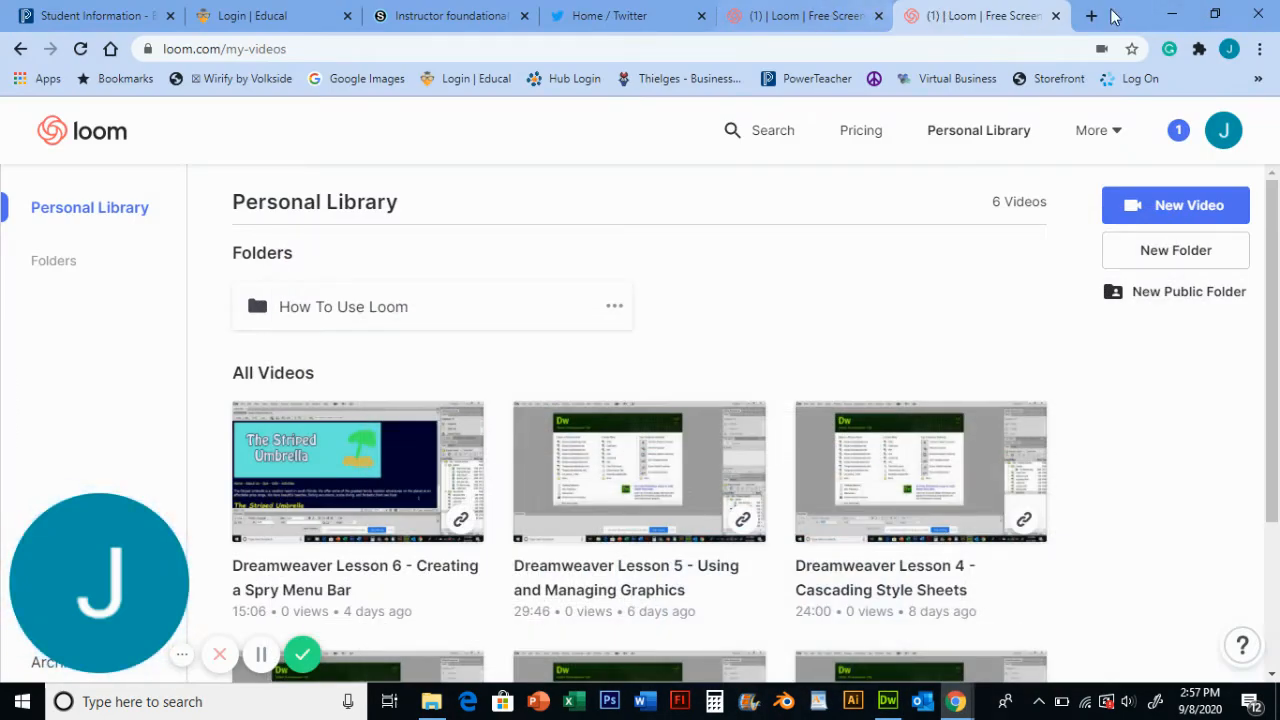
click(1091, 16)
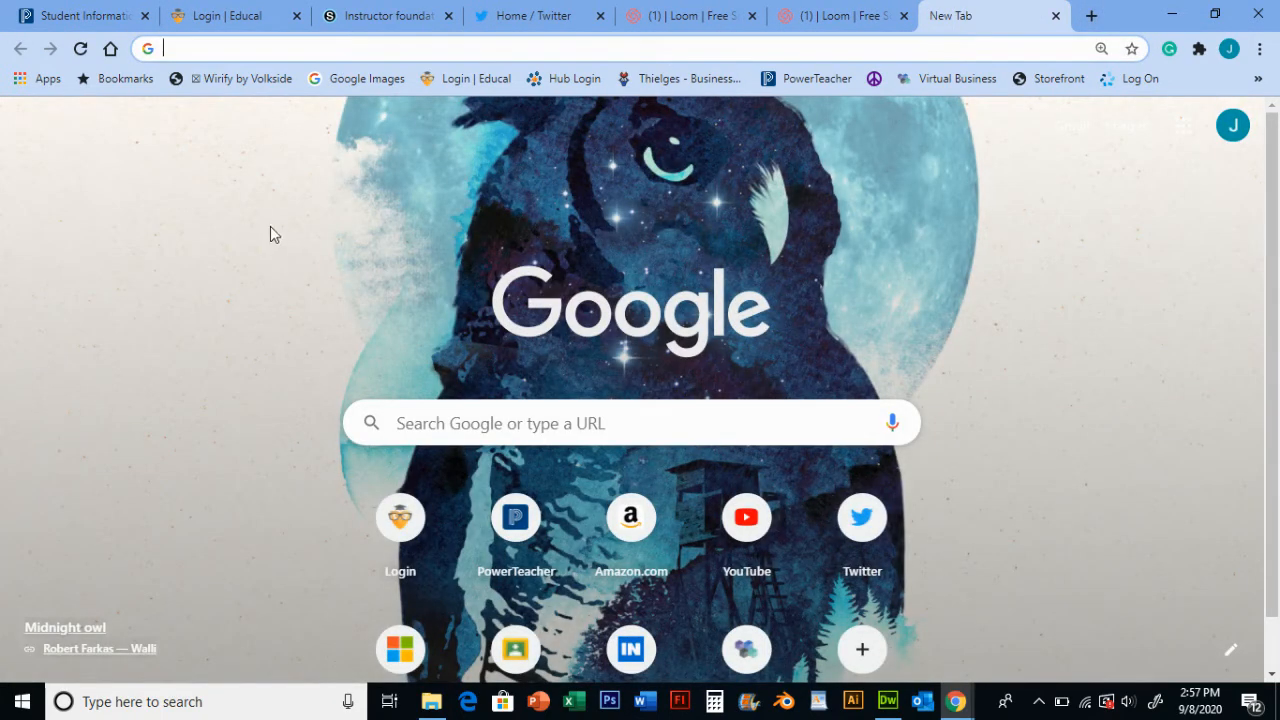
text(blue angel)
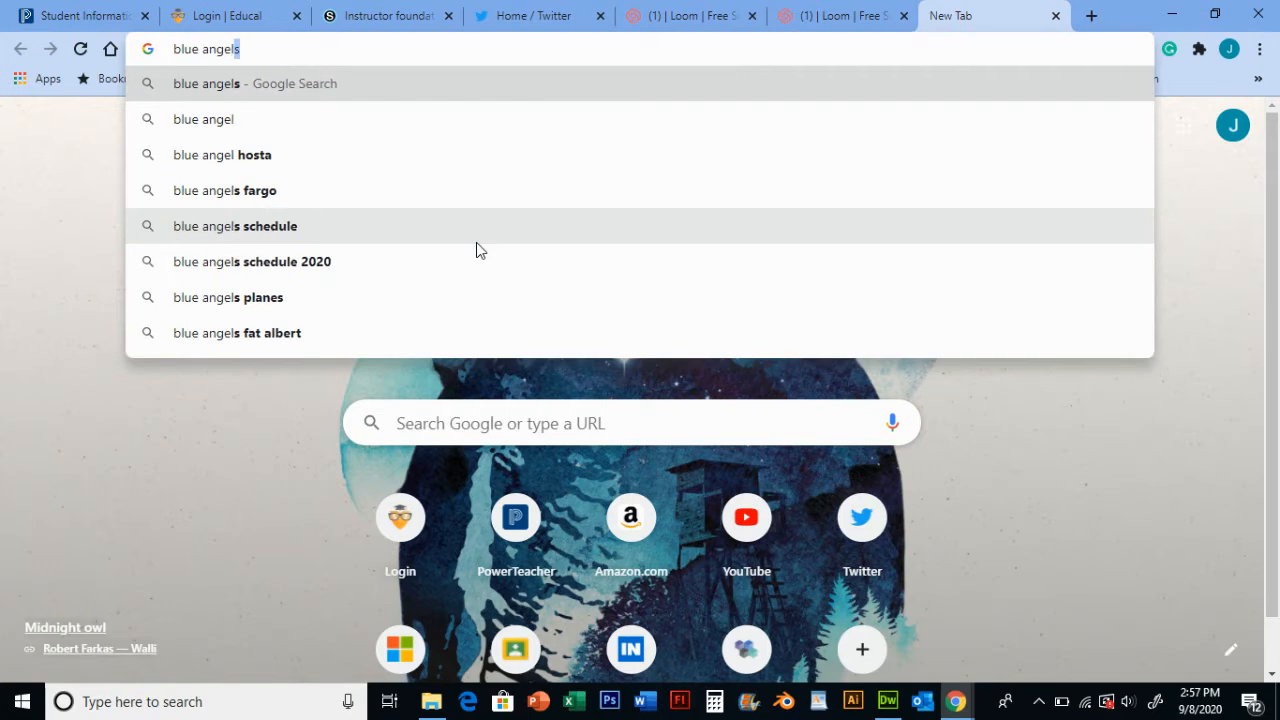
key(Return)
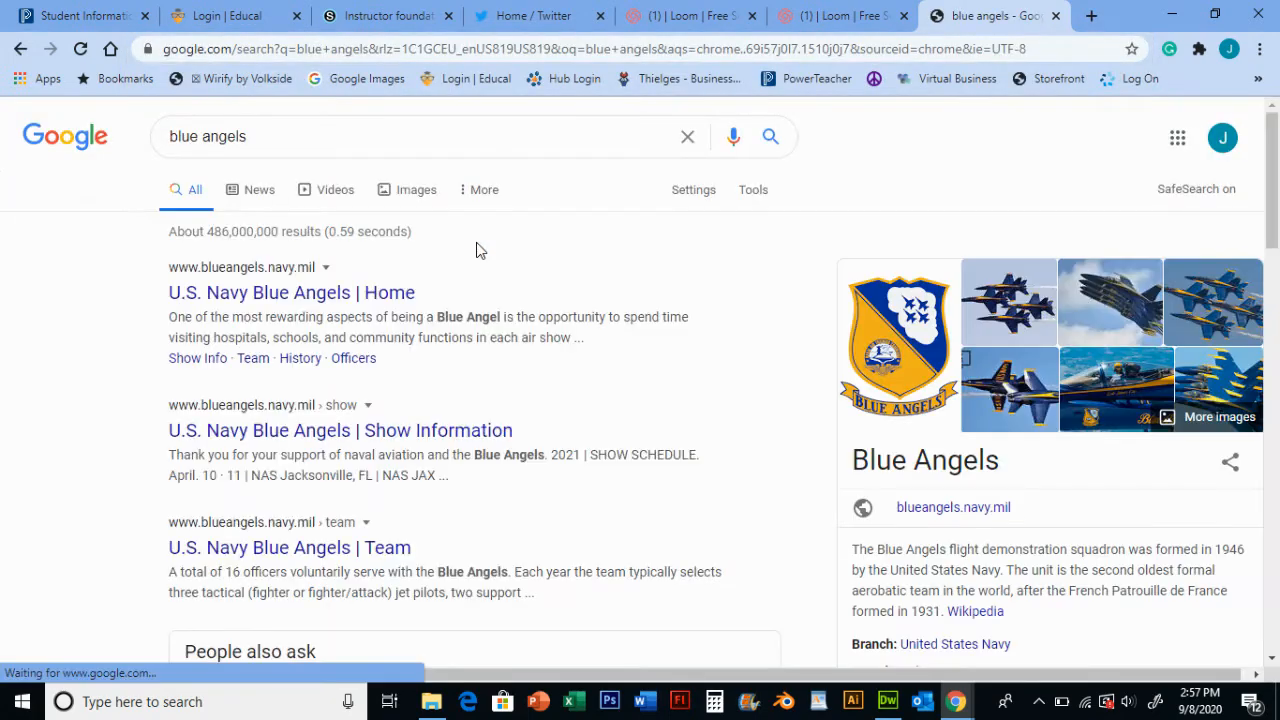
- Open the U.S. Navy Blue Angels home page from the search results
scroll(760, 319, down, 3)
scroll(731, 417, up, 3)
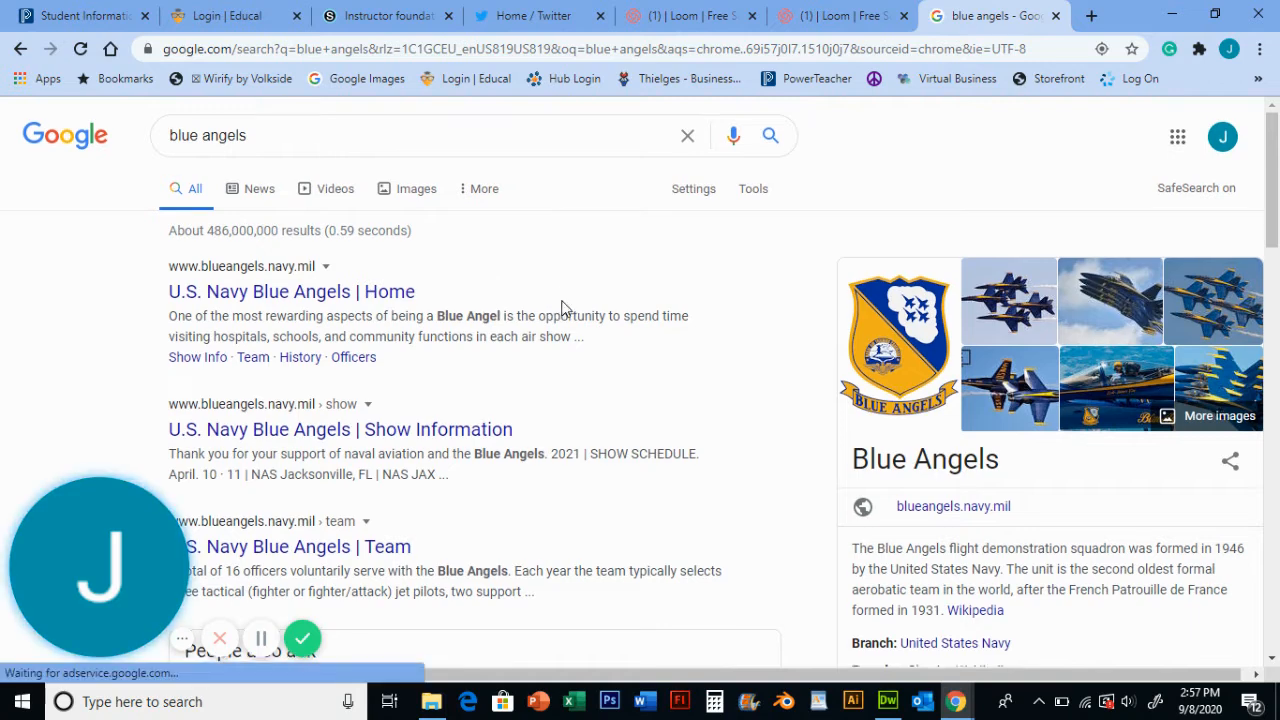
scroll(366, 190, down, 1)
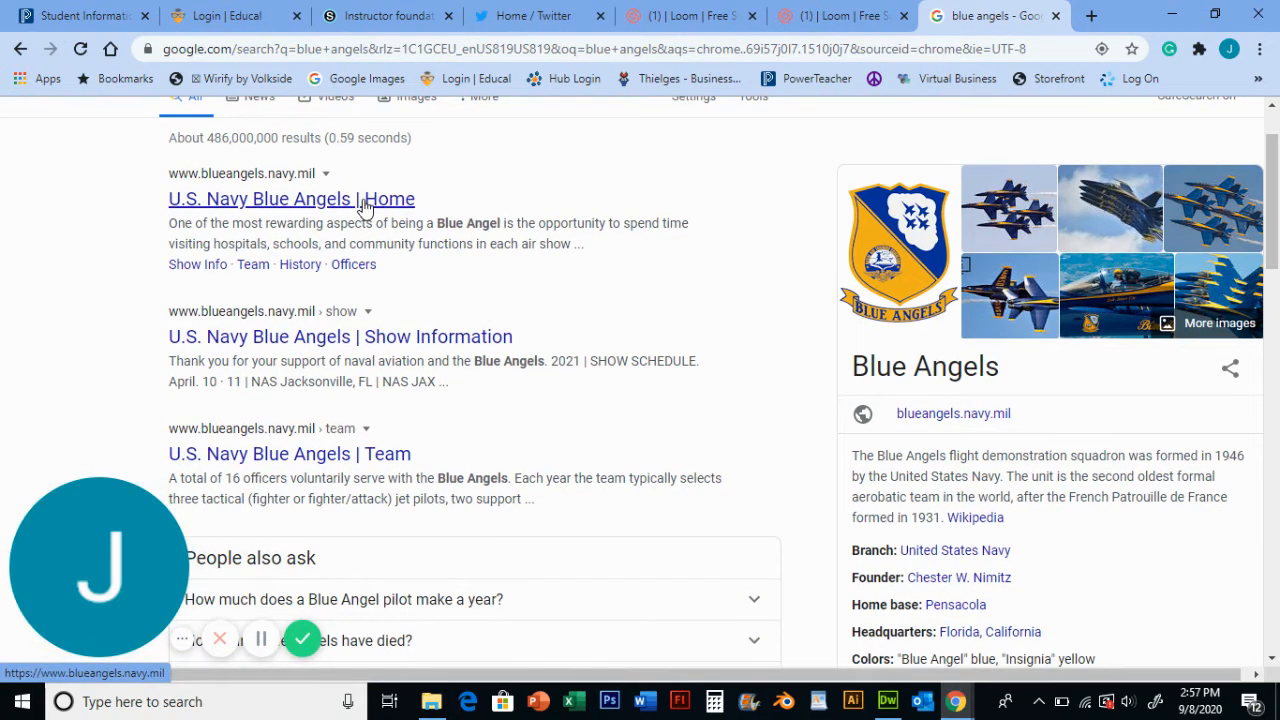
click(364, 200)
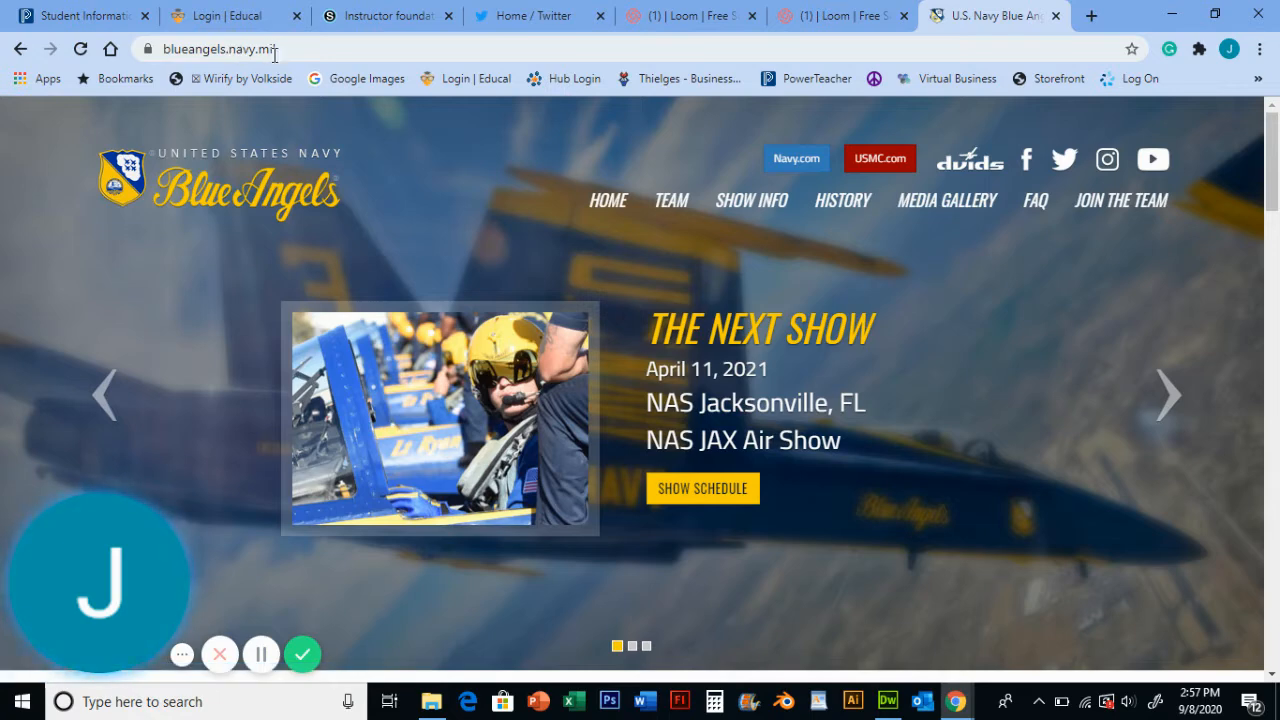
- Copy the Blue Angels site's full URL from the address bar
click(245, 48)
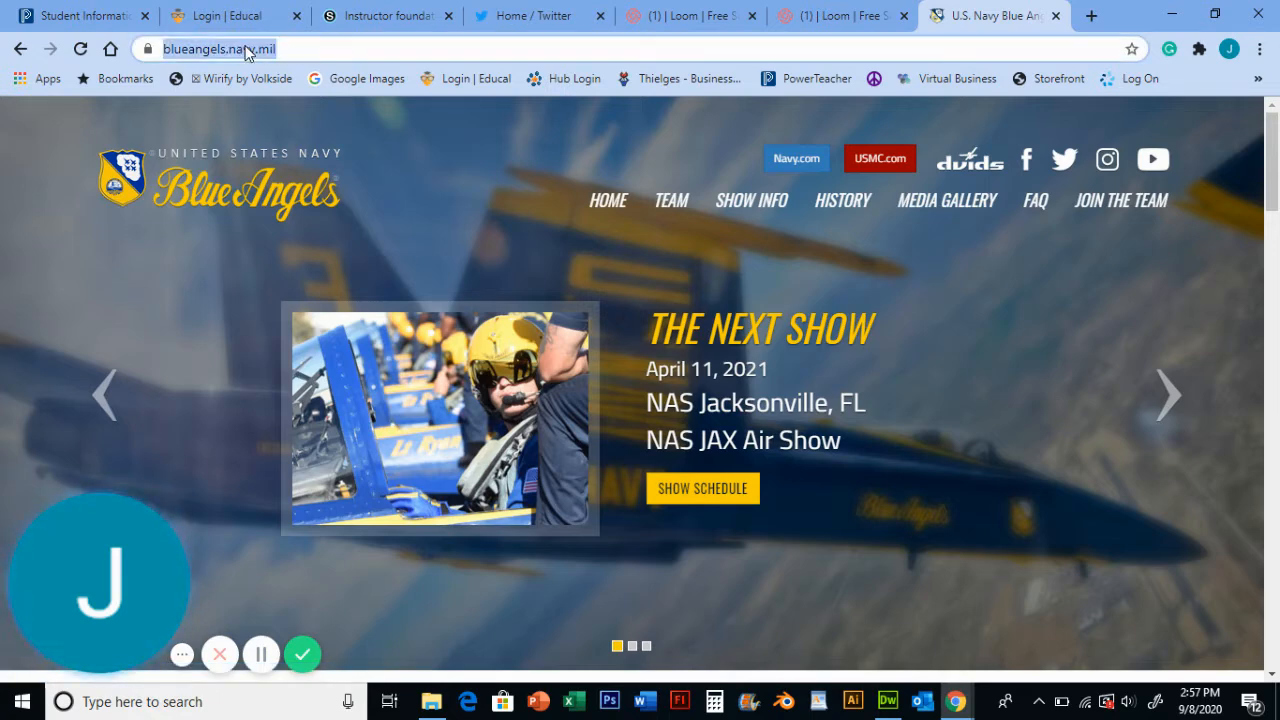
click(245, 46)
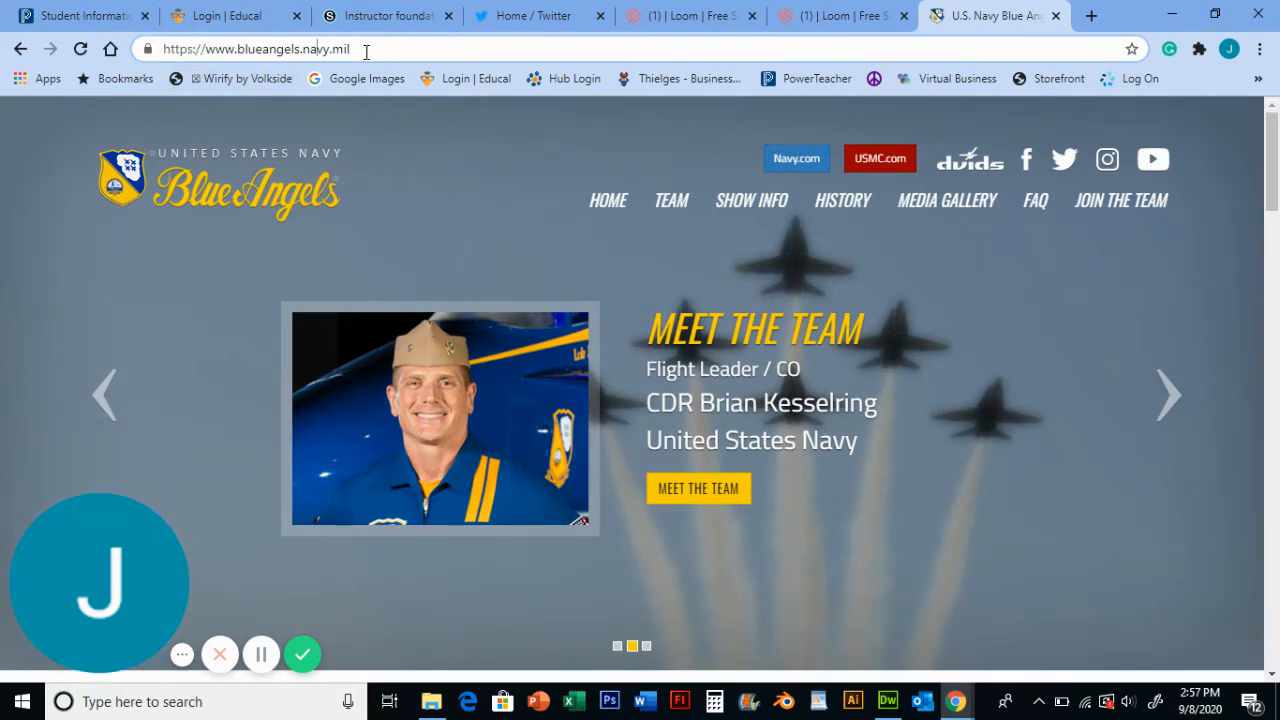
key(Return)
drag(368, 49, 160, 51)
key(ctrl+c)
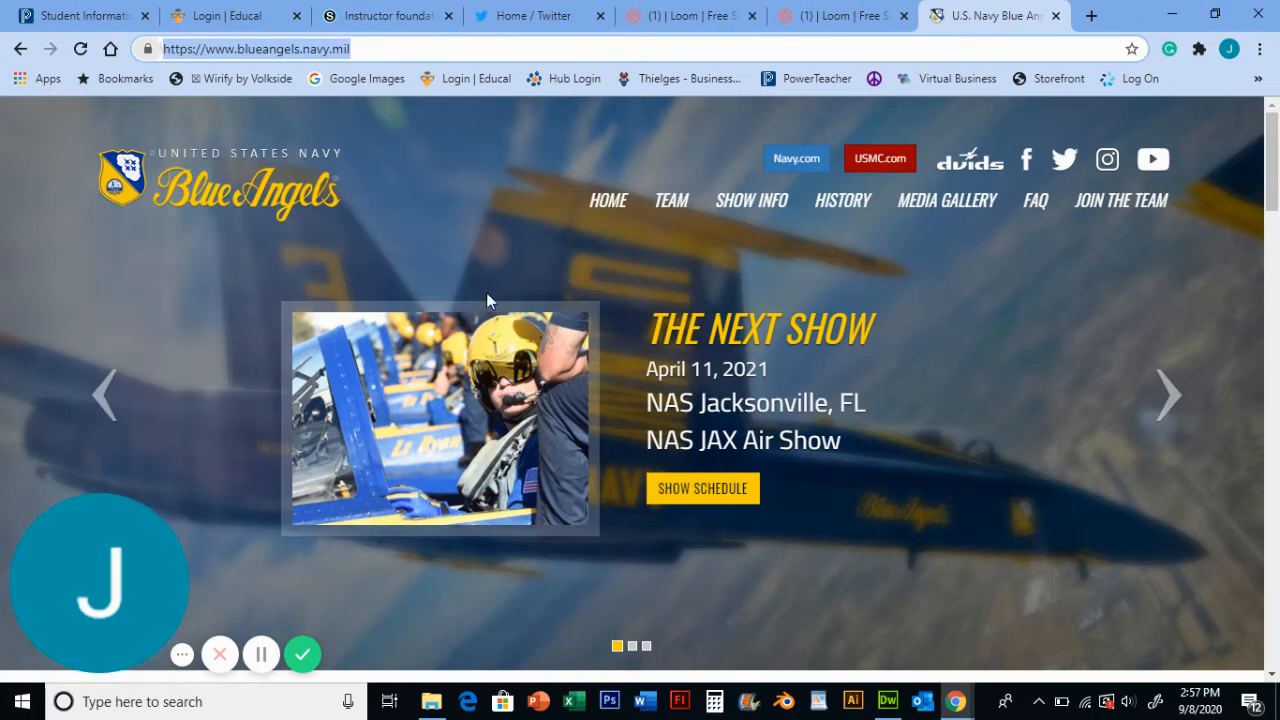
click(882, 706)
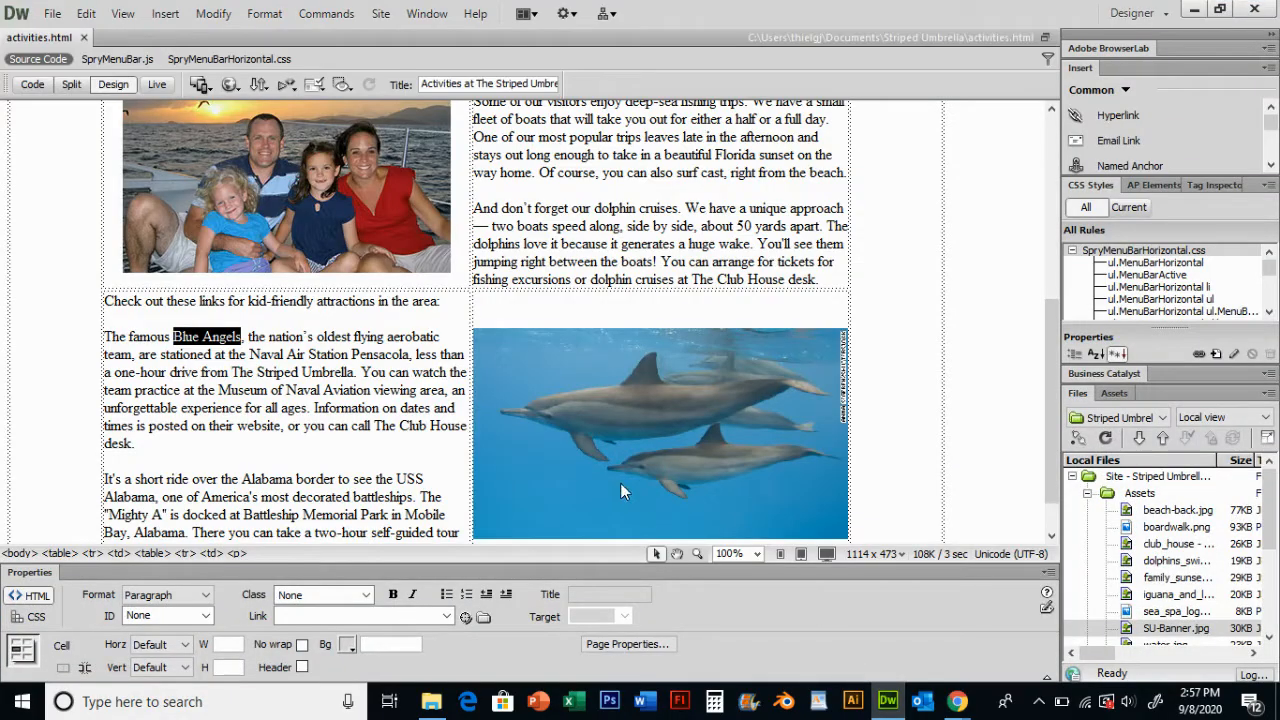
click(284, 615)
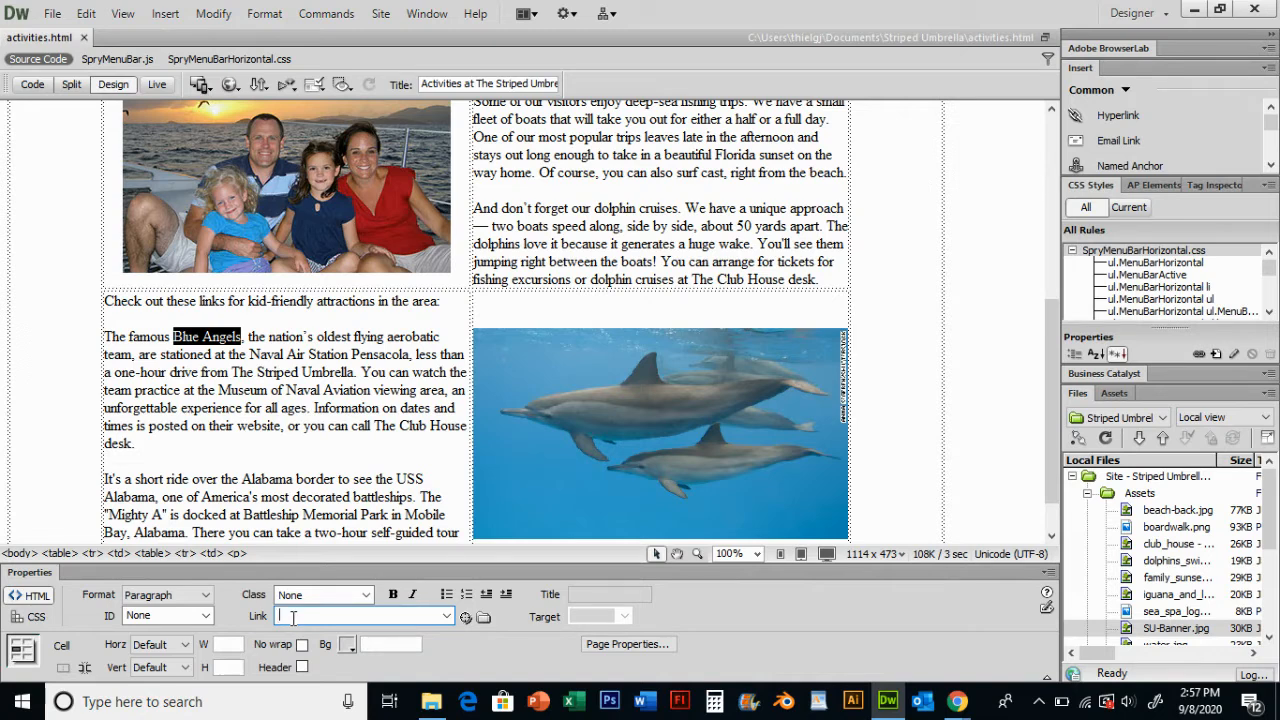
key(ctrl+v)
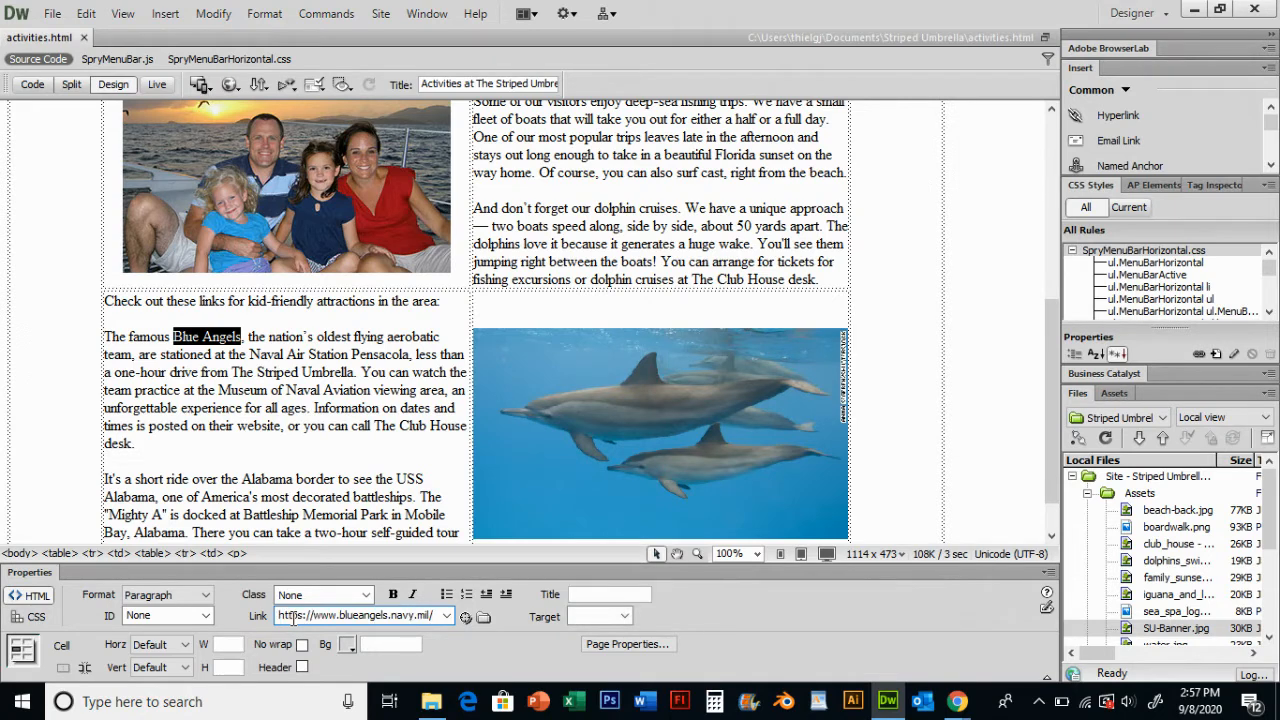
click(384, 423)
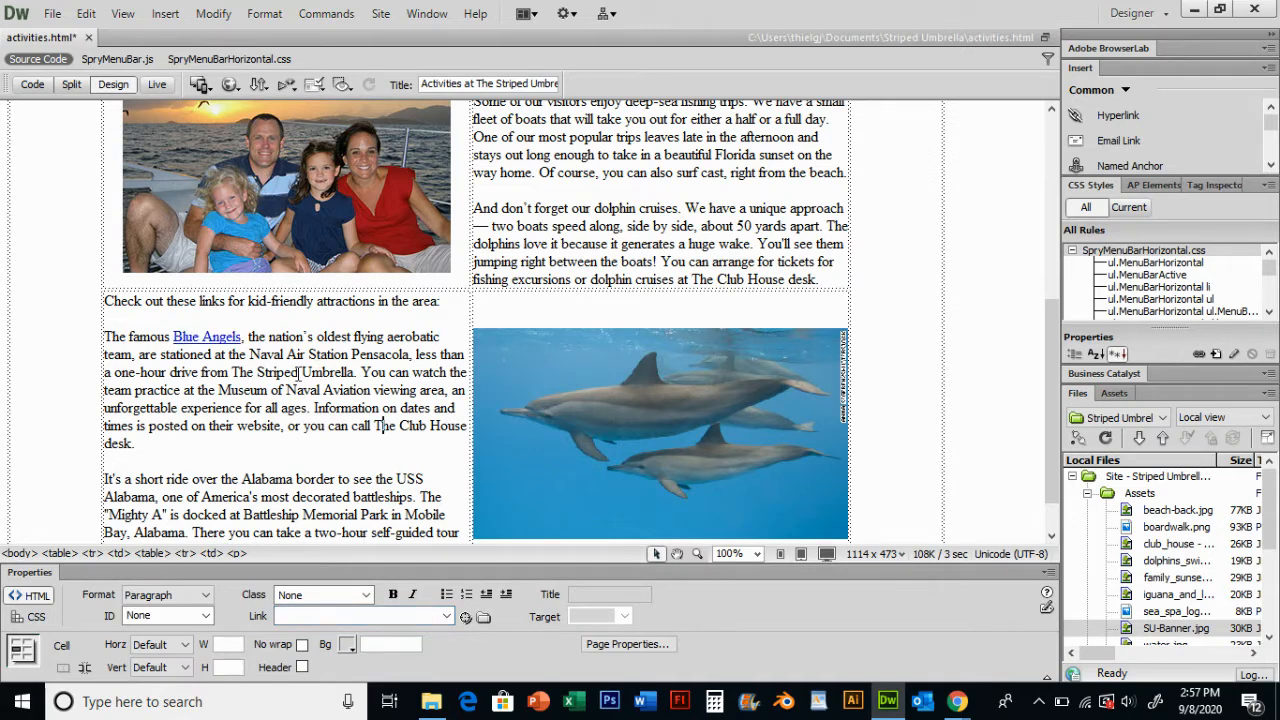
click(227, 337)
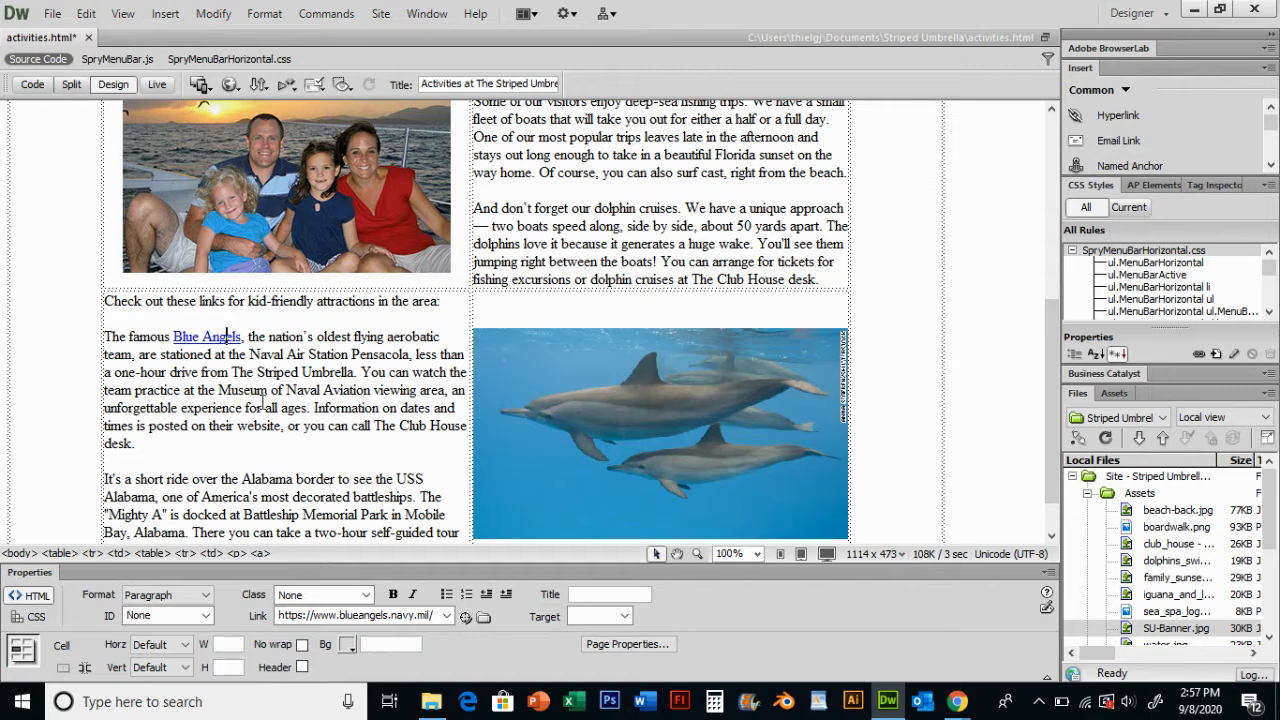
click(305, 340)
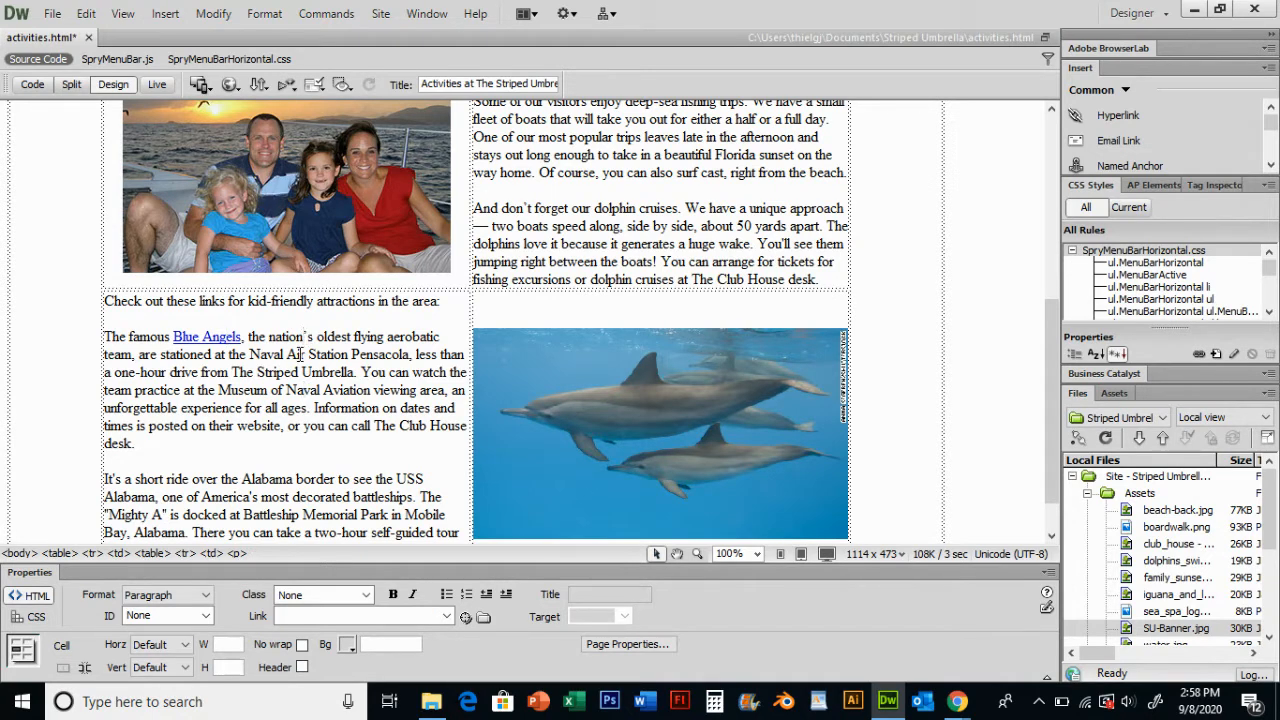
- Save the page, preview it in the browser and test the Blue Angels link, closing the opened tab
key(F12)
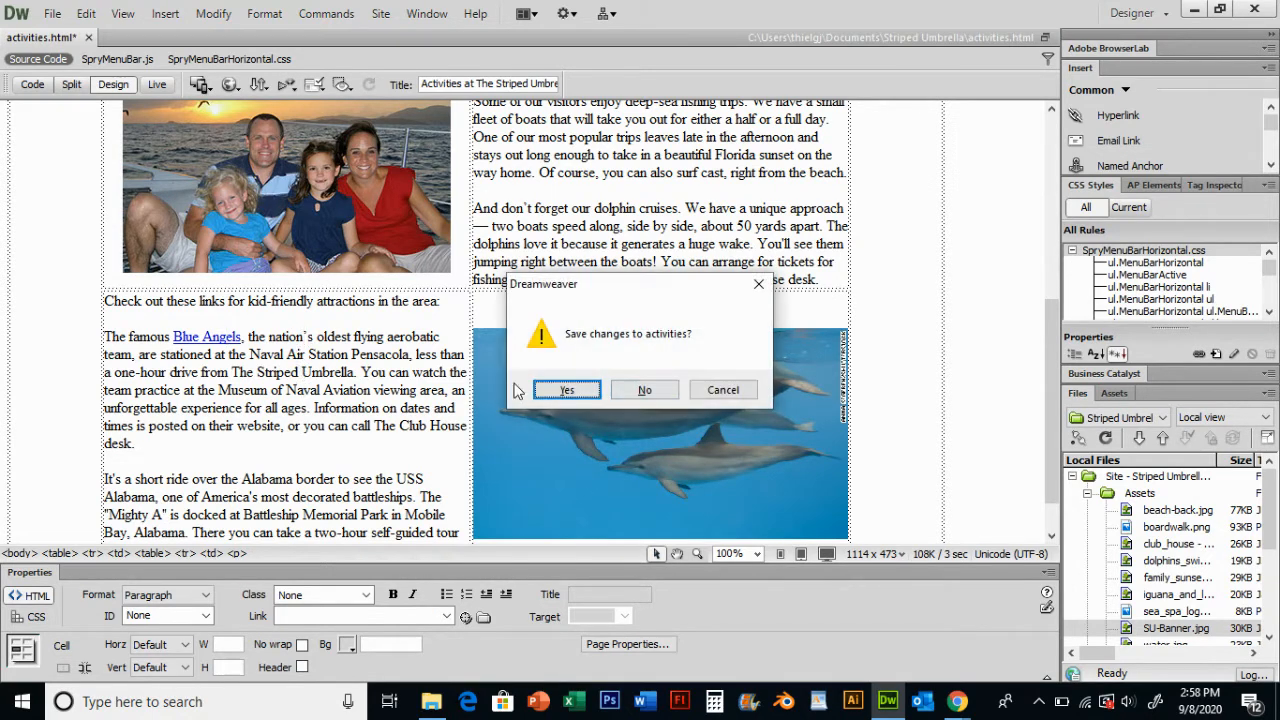
click(564, 391)
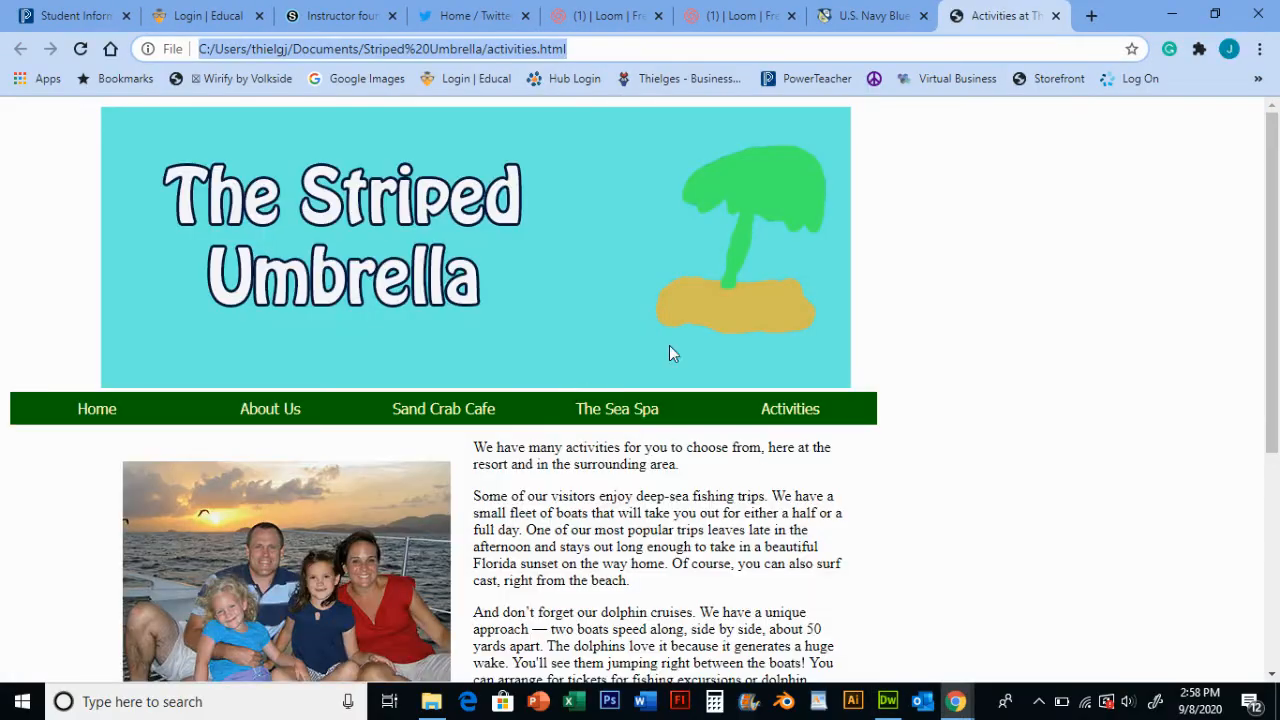
scroll(808, 385, down, 4)
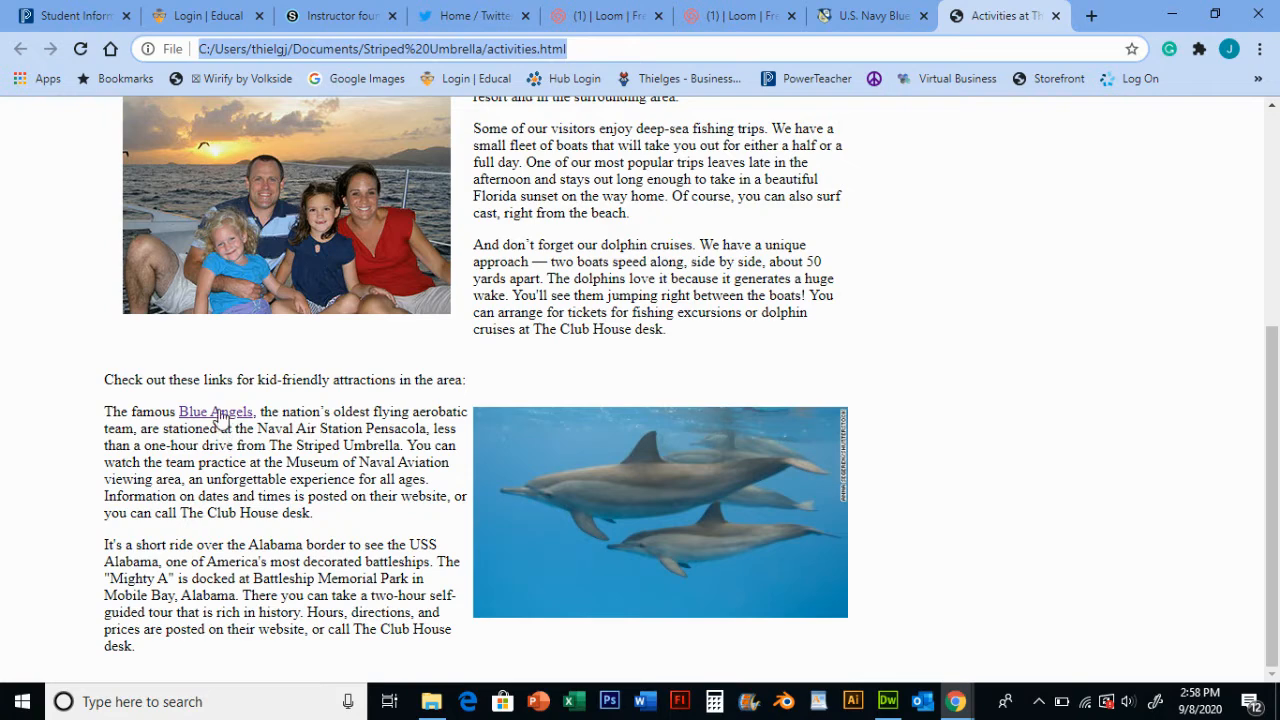
click(218, 418)
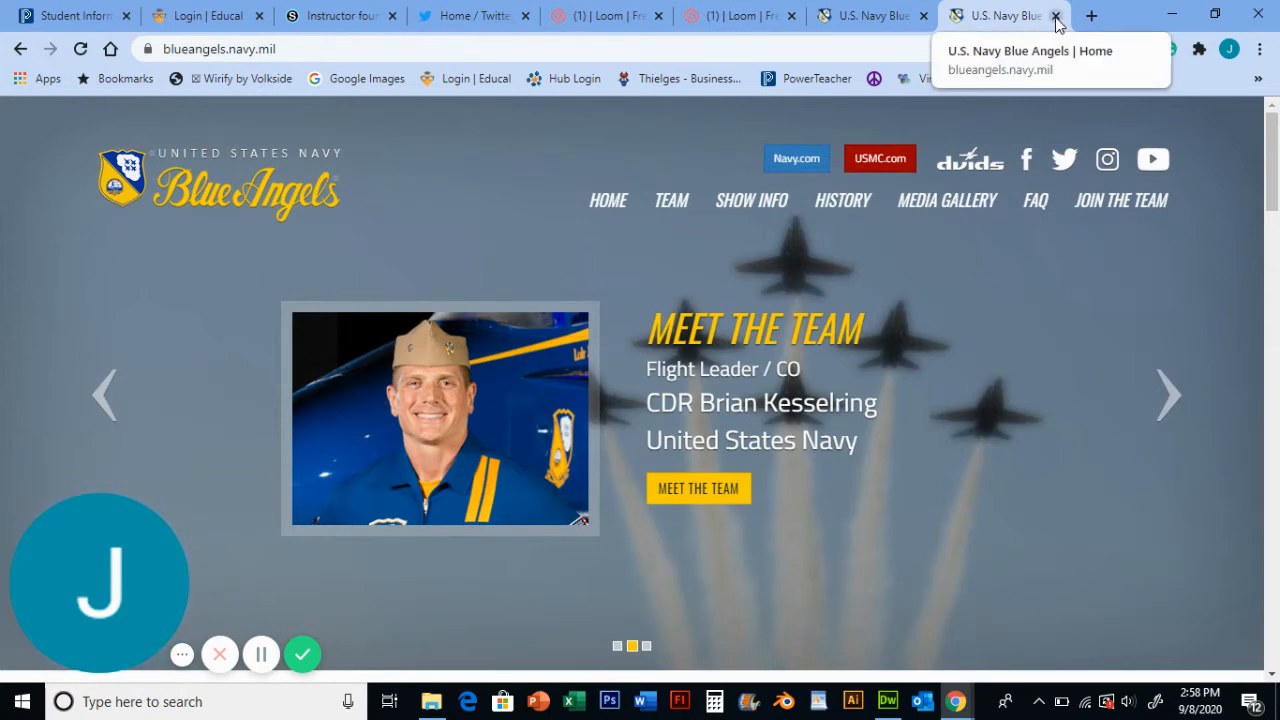
click(1055, 16)
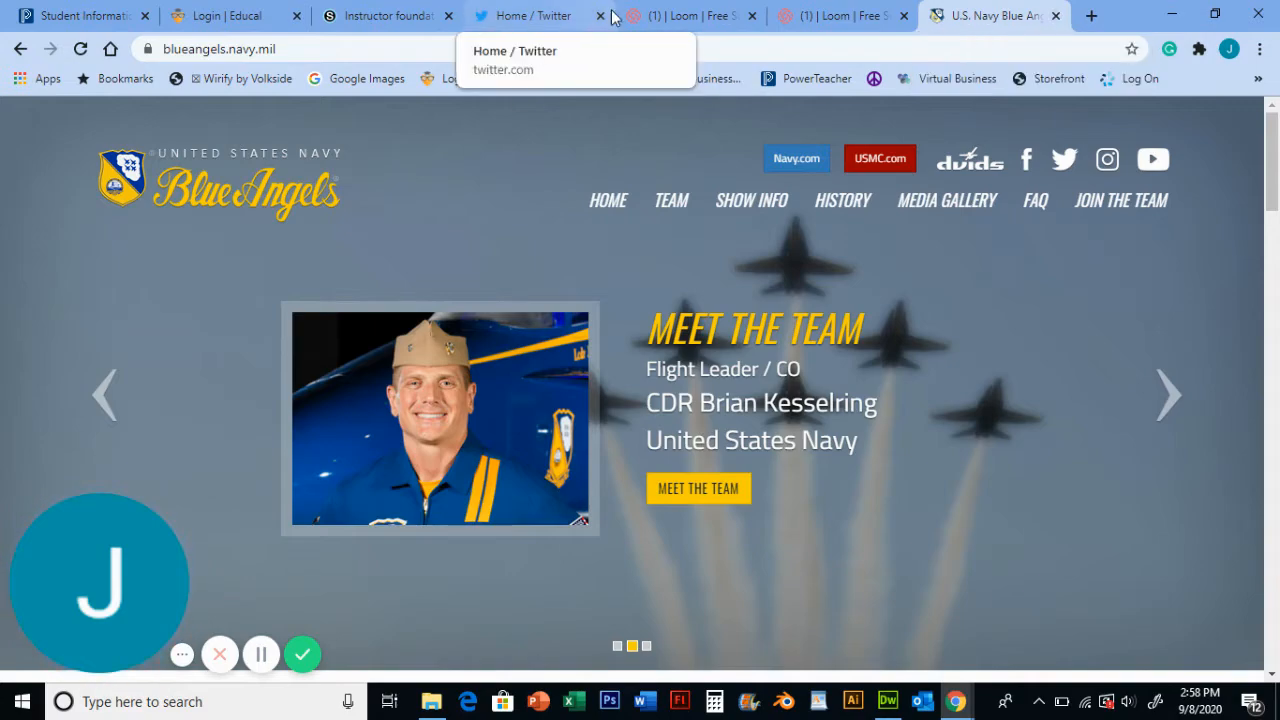
- Switch back to Dreamweaver and select the words Battleship Memorial Park in the attractions paragraph
click(887, 700)
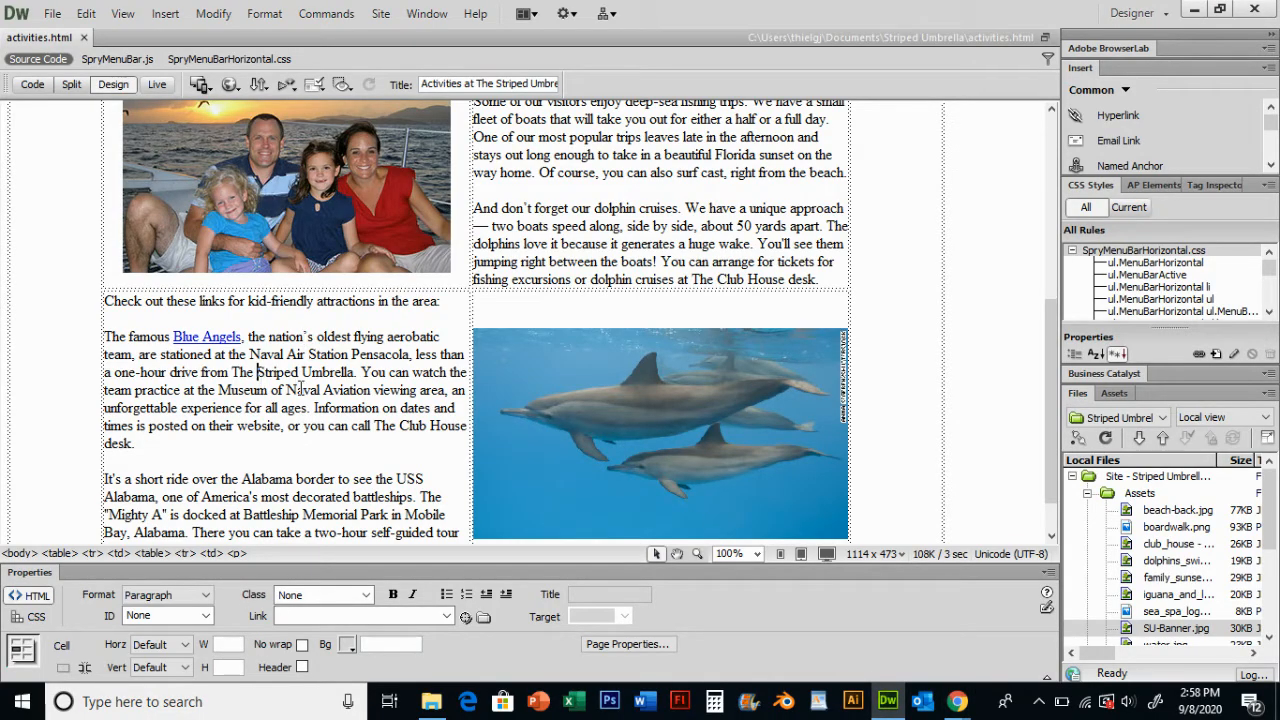
scroll(316, 380, down, 1)
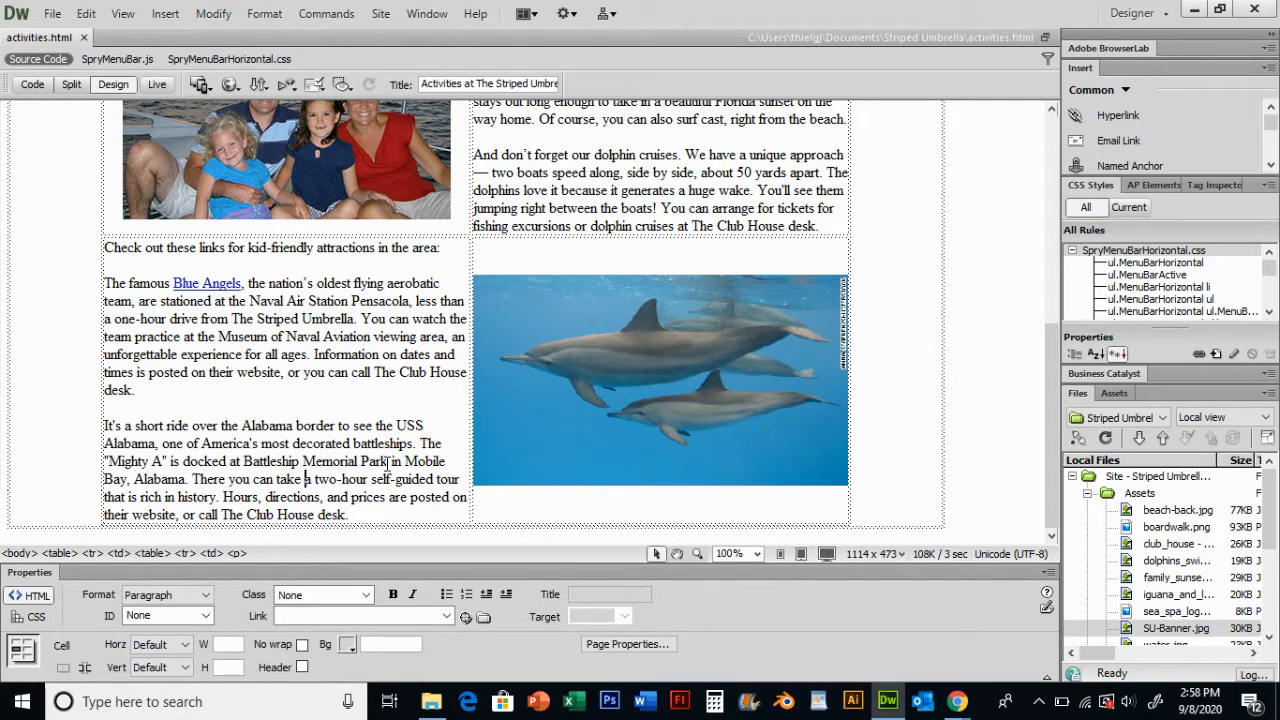
drag(388, 462, 246, 460)
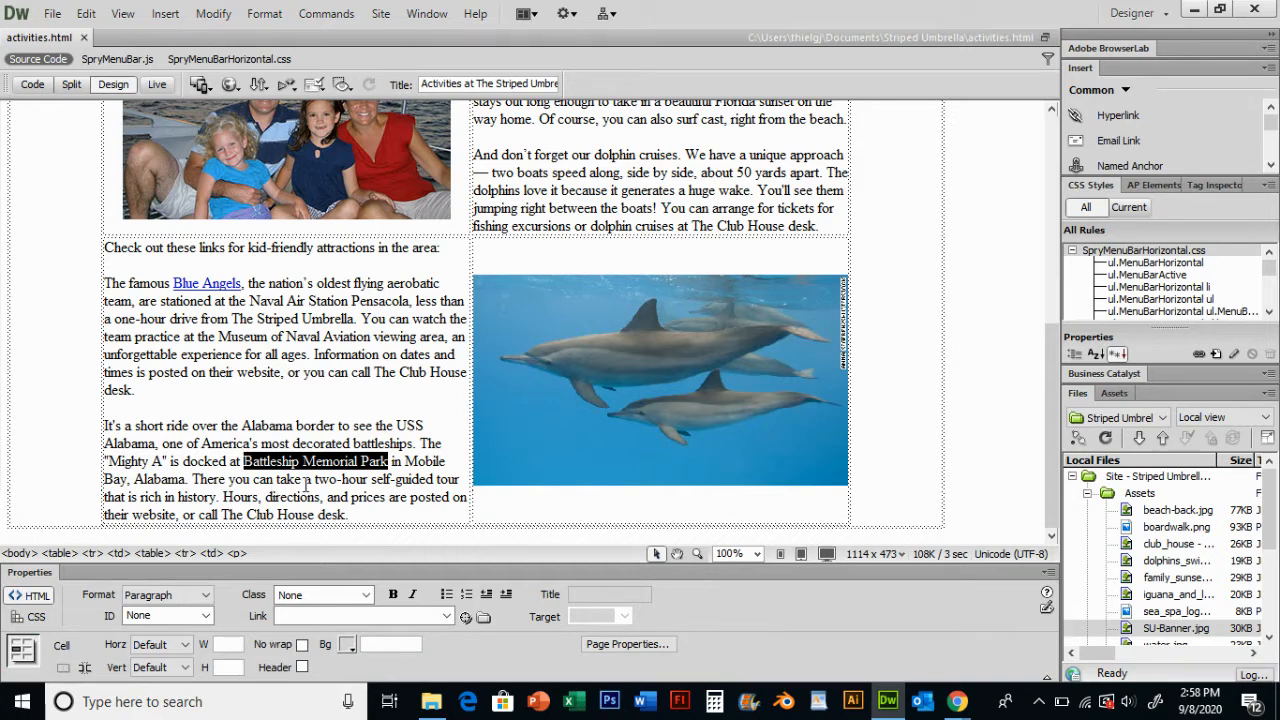
- Switch to Chrome and search Google for battleship memorial park
click(957, 706)
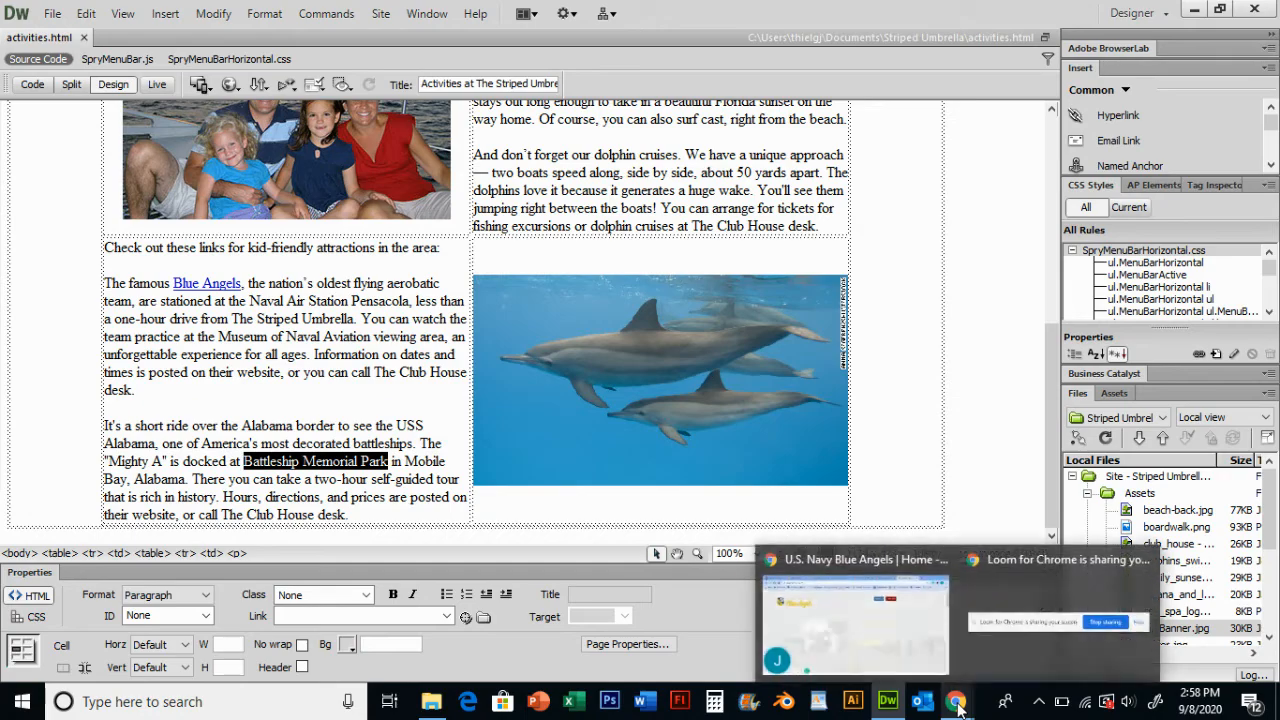
click(1197, 10)
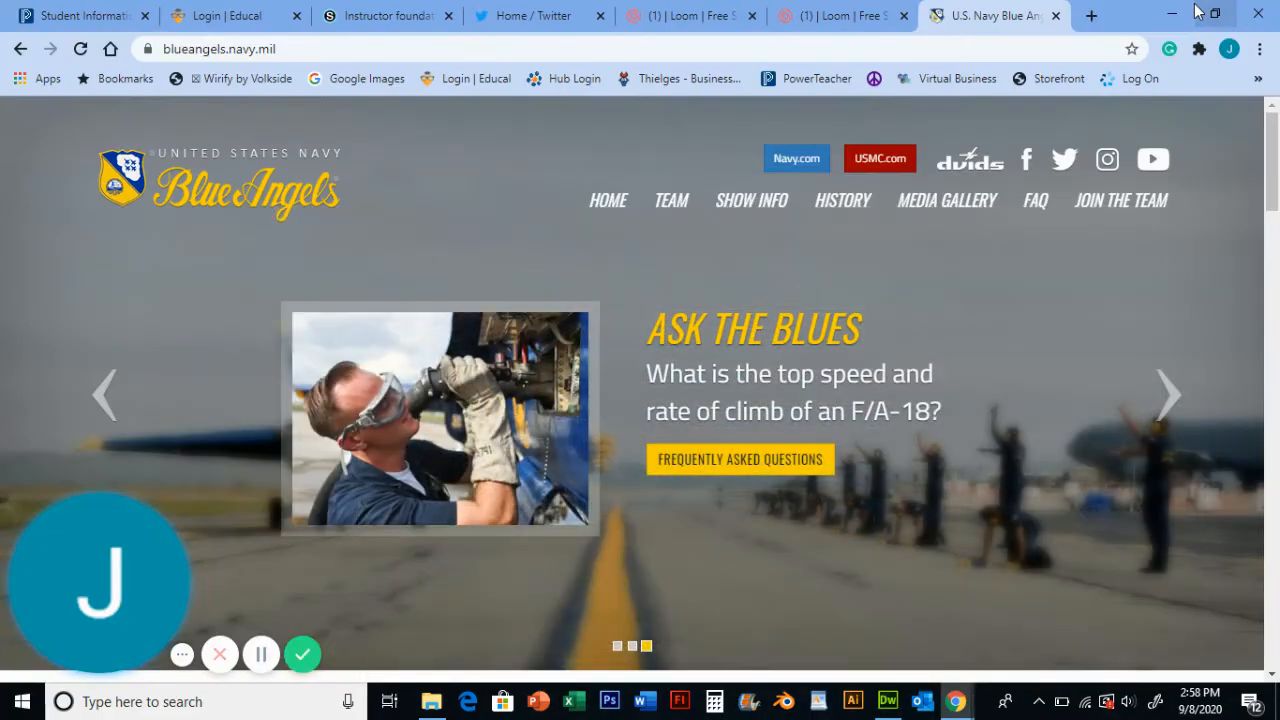
click(930, 52)
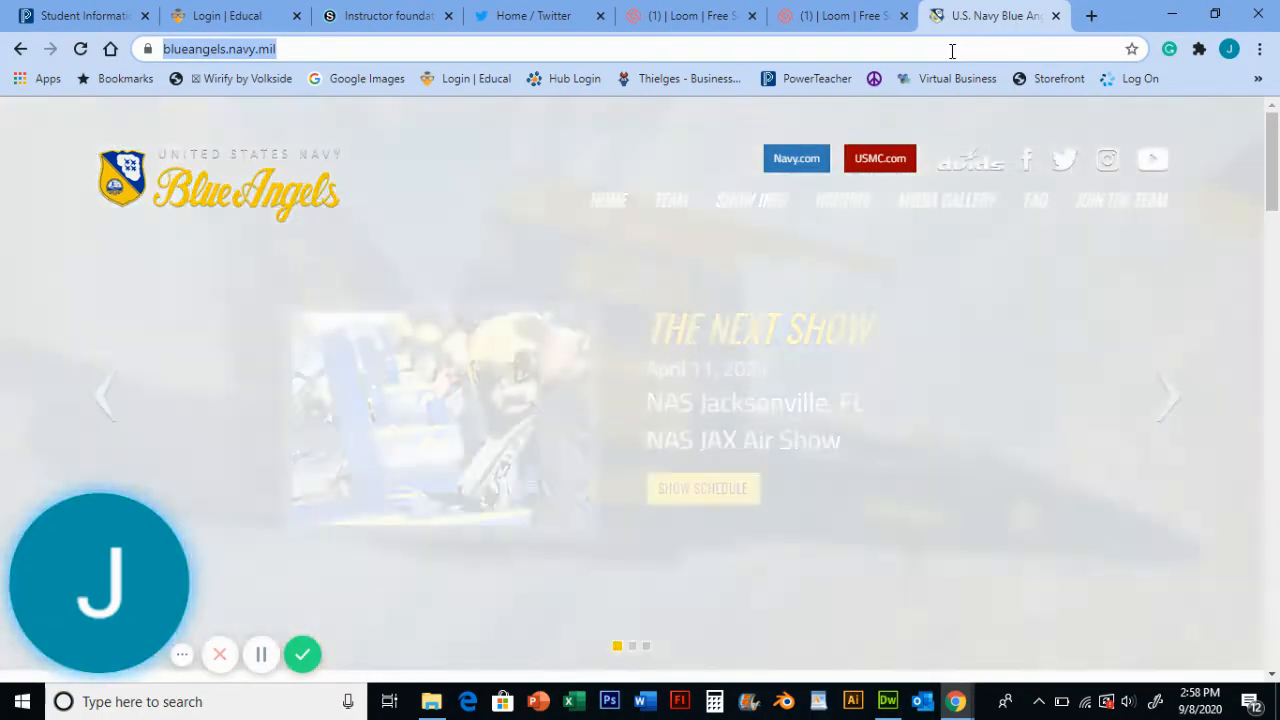
text(battleshi)
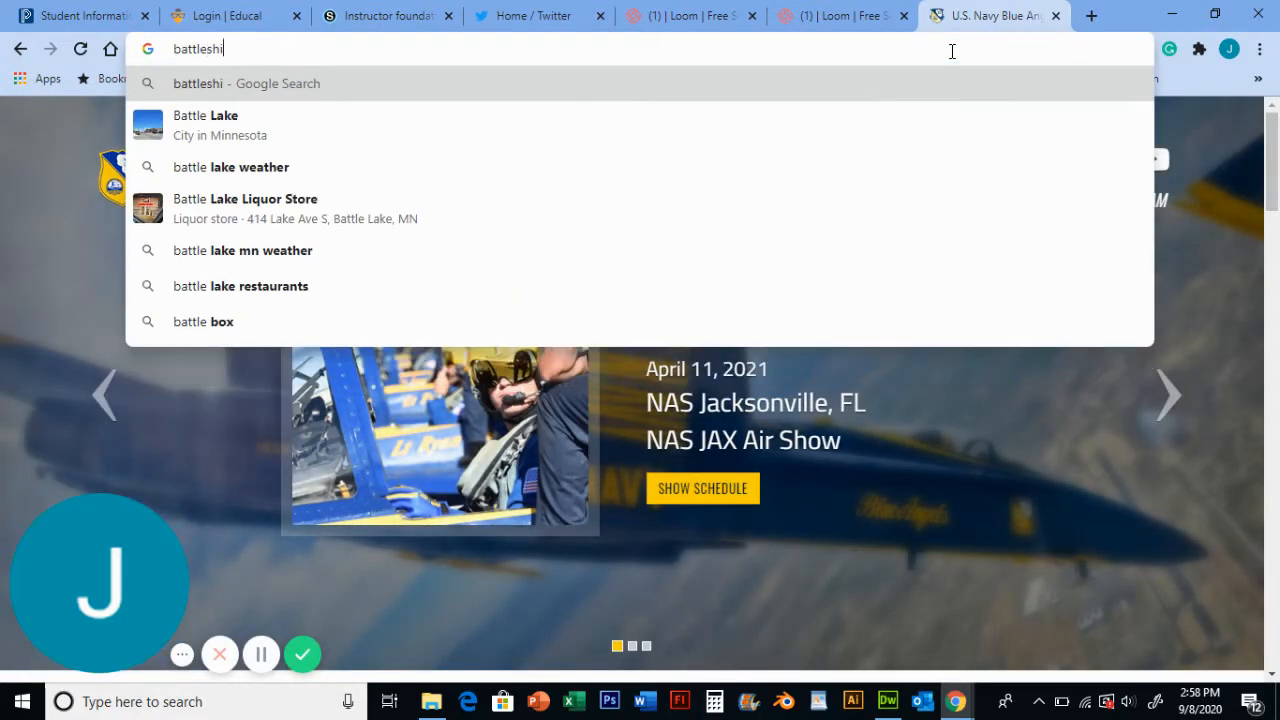
text(p memoria)
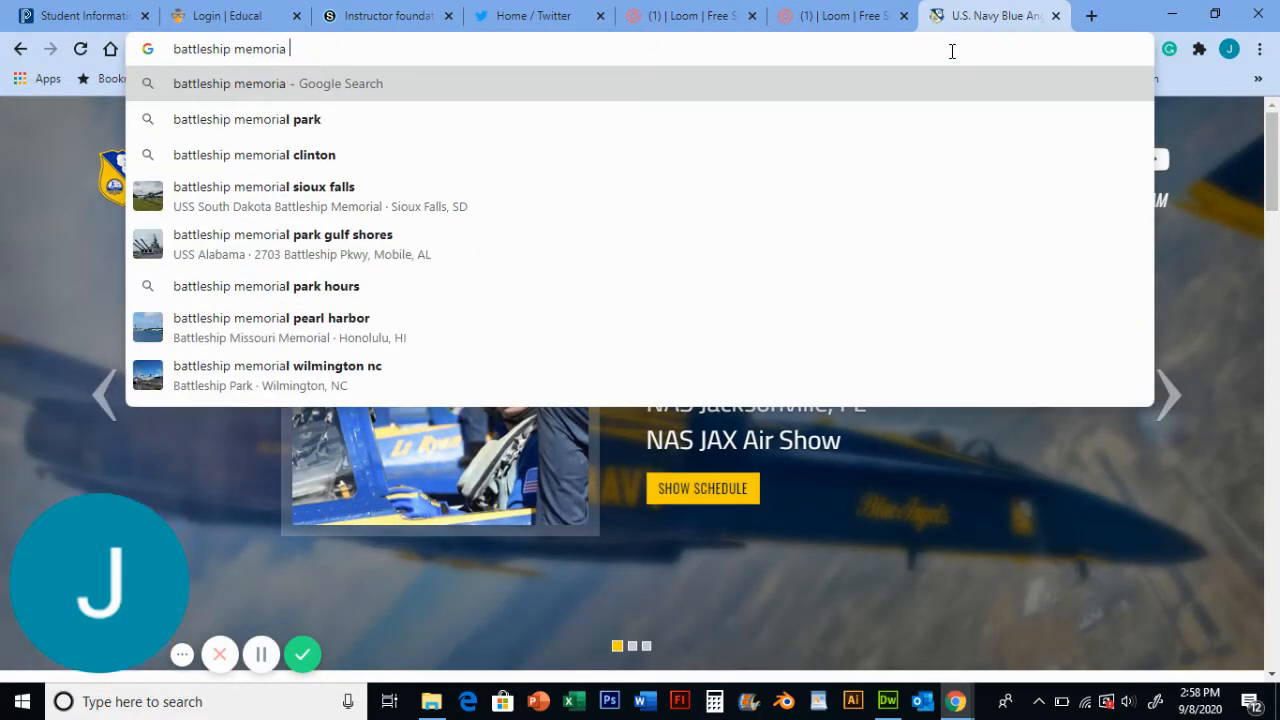
text(l park)
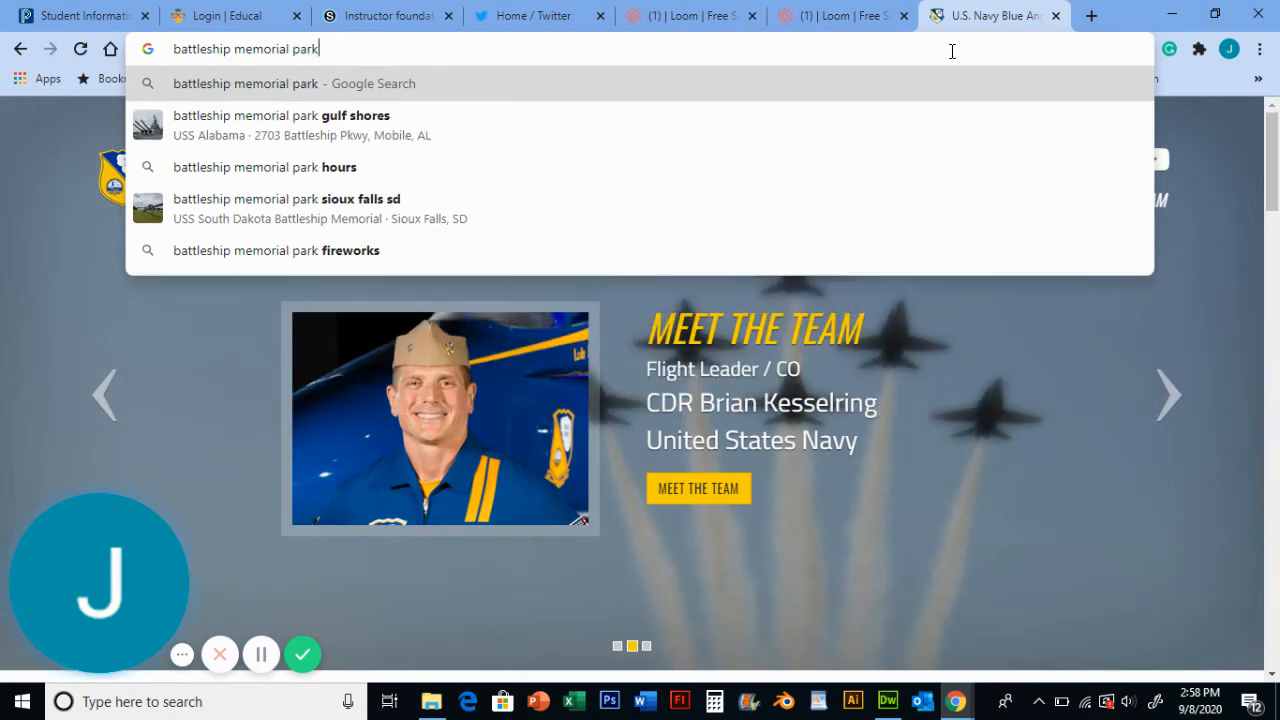
key(Return)
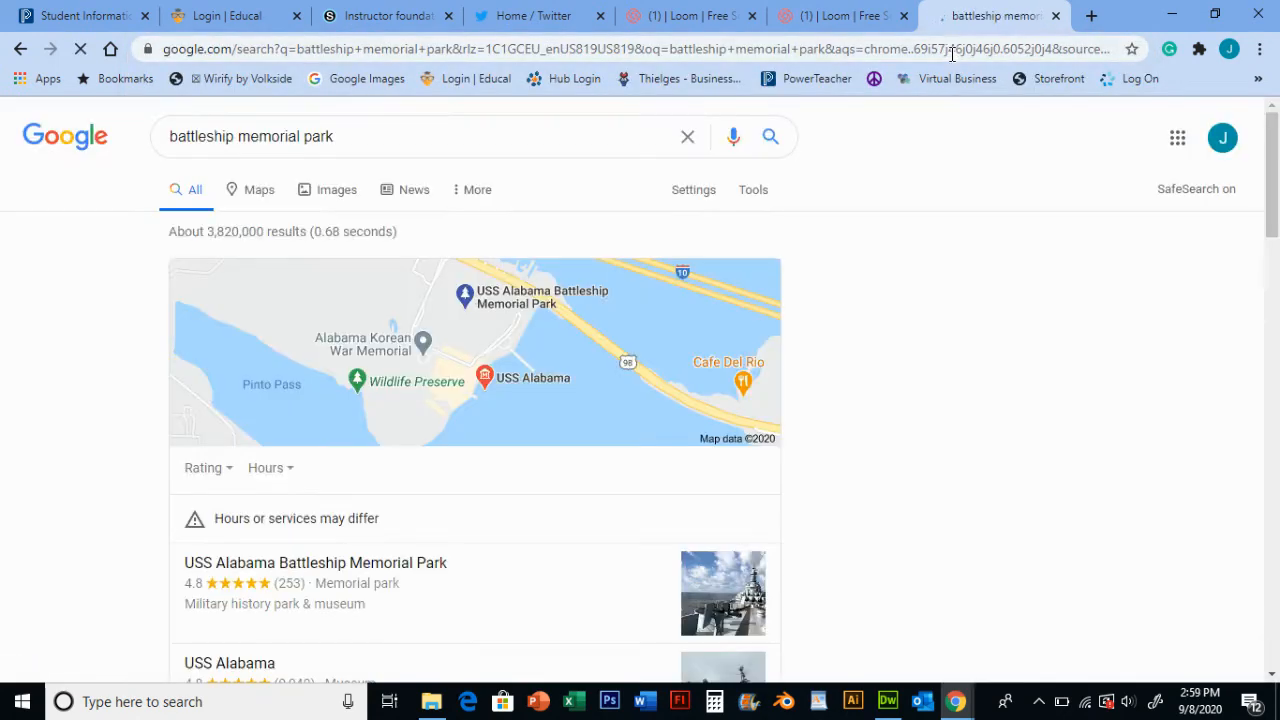
- Open the USS Alabama Battleship Memorial Park website from the search results
scroll(574, 274, down, 5)
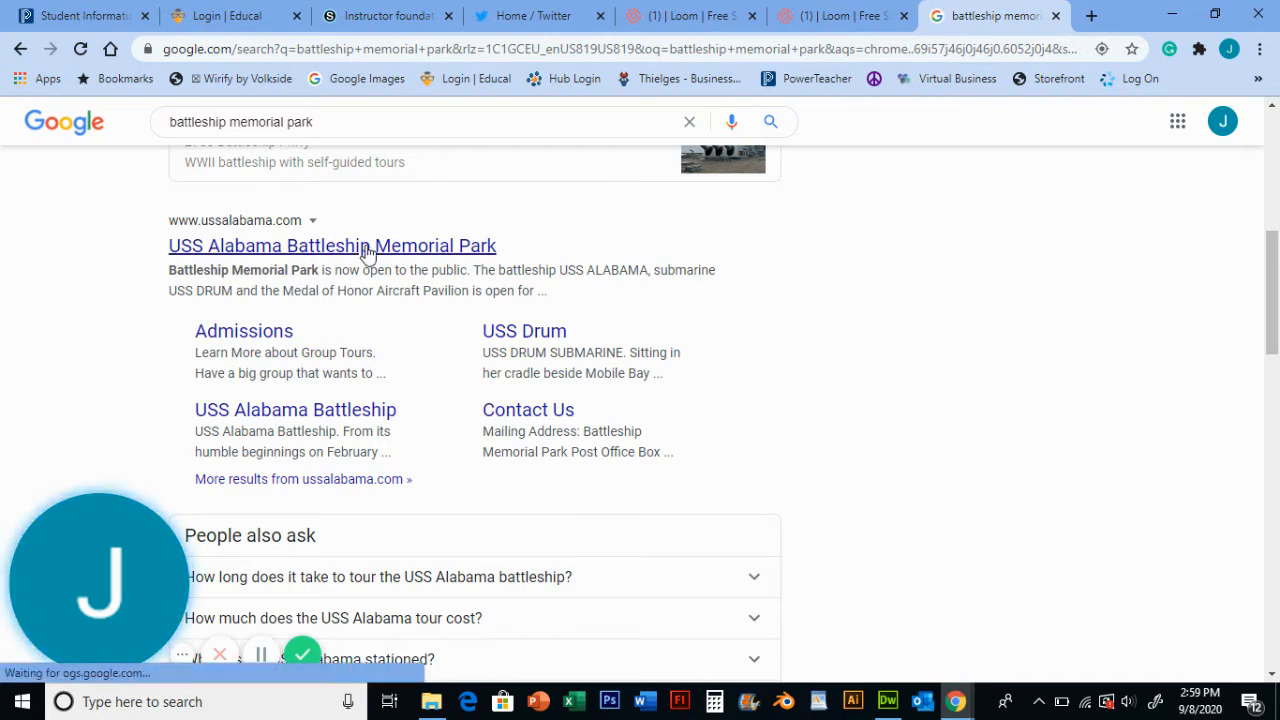
click(363, 250)
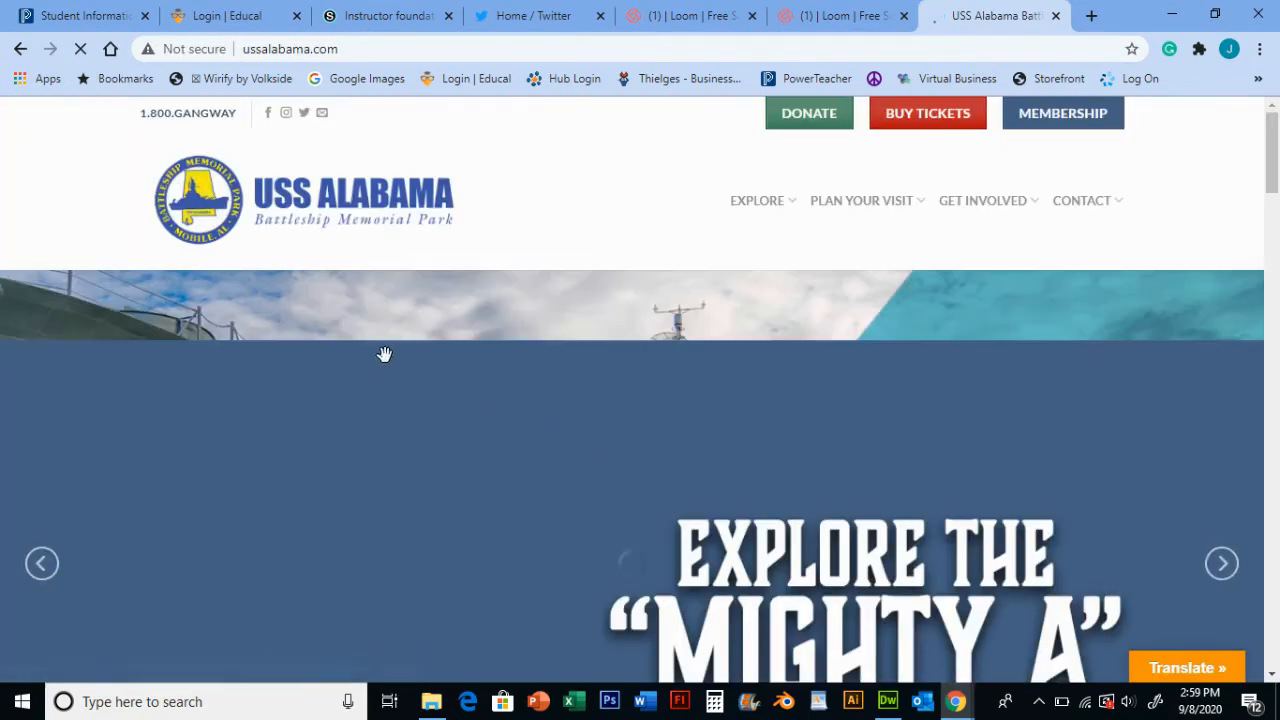
scroll(437, 328, down, 1)
scroll(437, 328, down, 6)
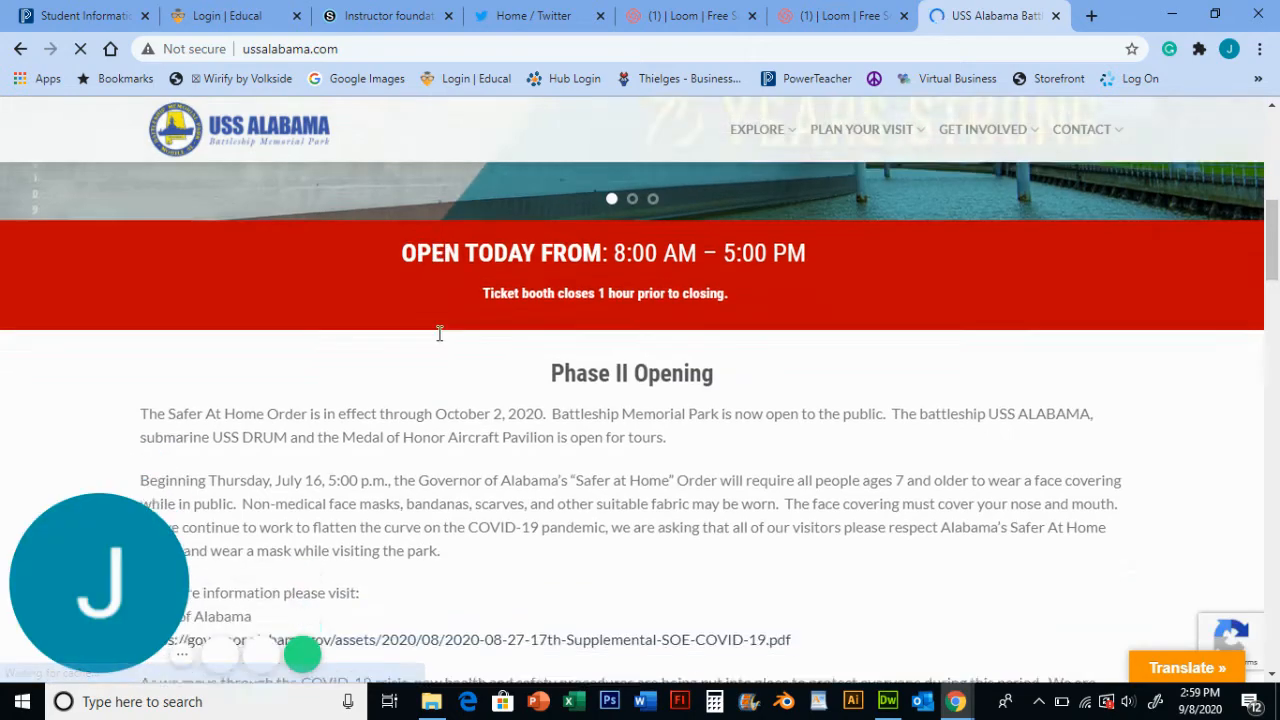
scroll(441, 335, up, 2)
scroll(470, 345, up, 4)
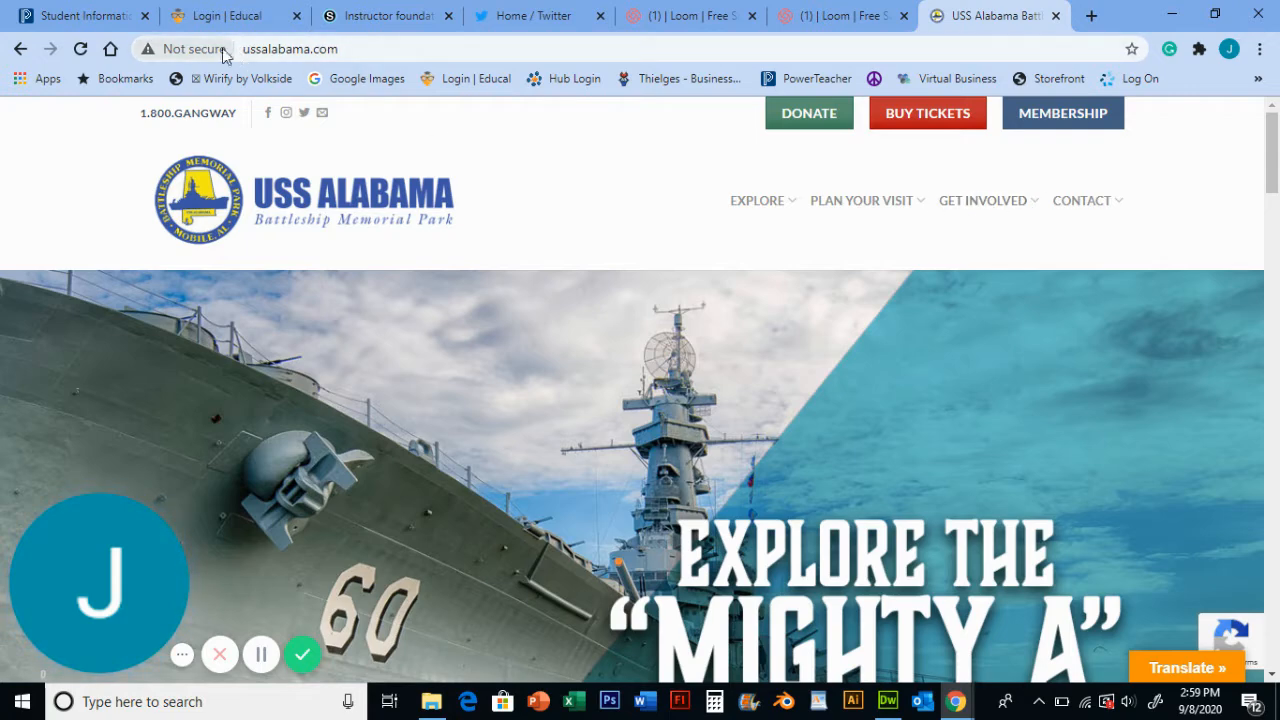
- Copy the USS Alabama site's full URL and switch back to Dreamweaver
click(377, 51)
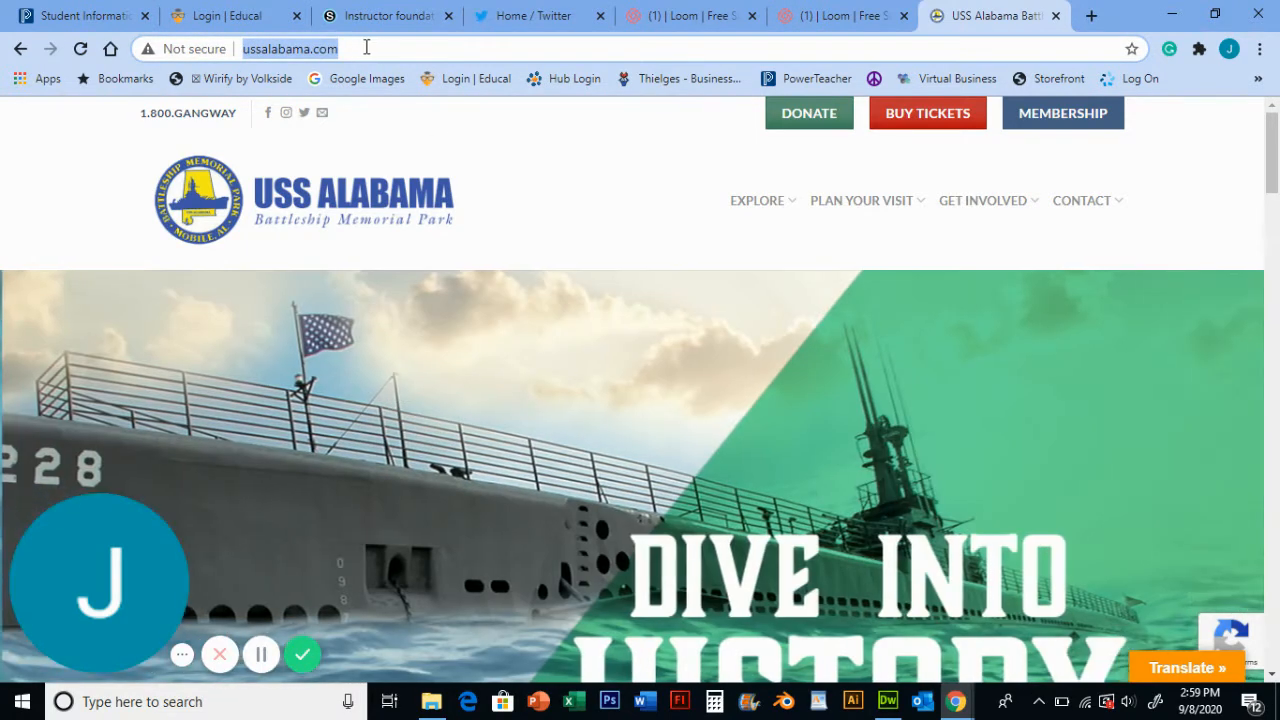
click(379, 50)
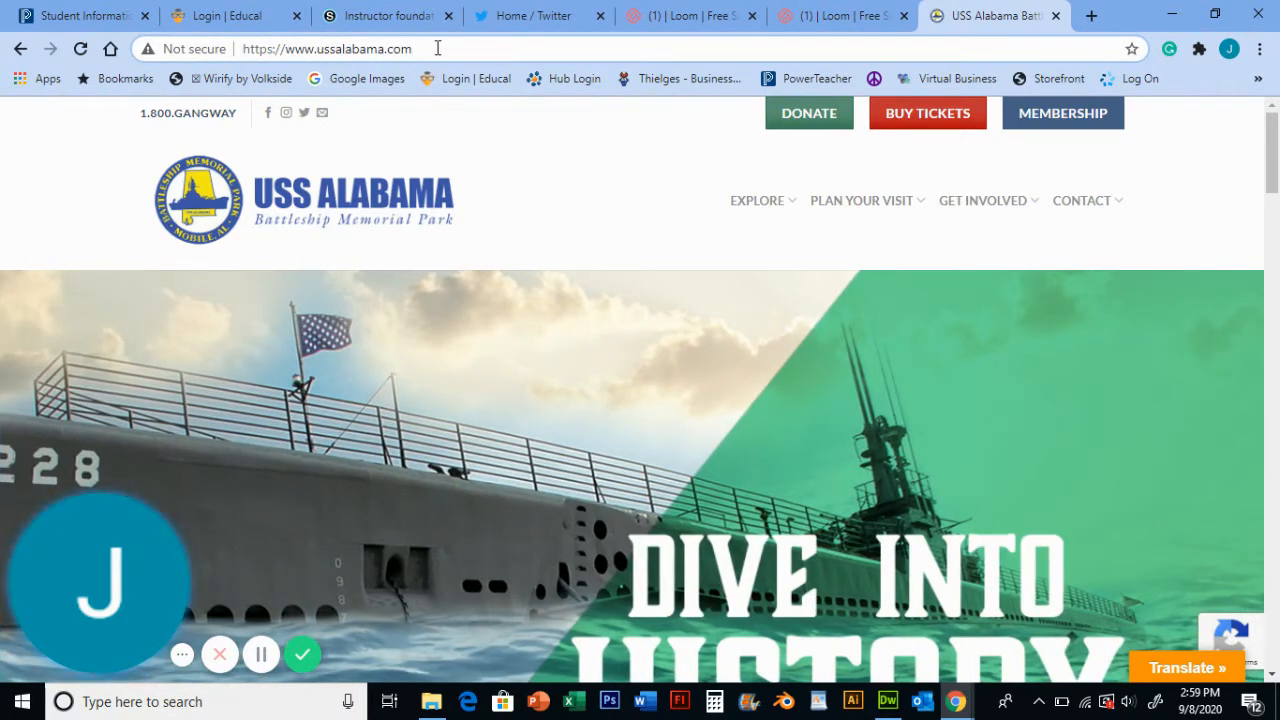
drag(440, 48, 240, 49)
key(ctrl+c)
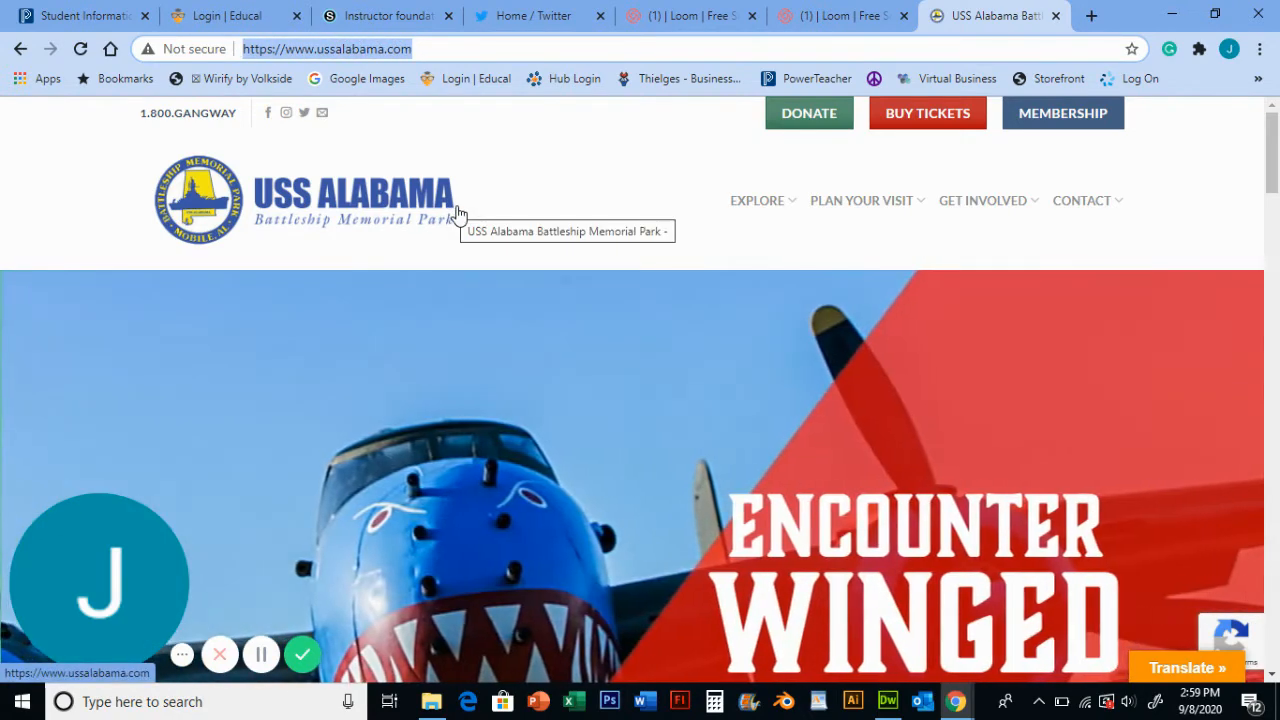
click(887, 701)
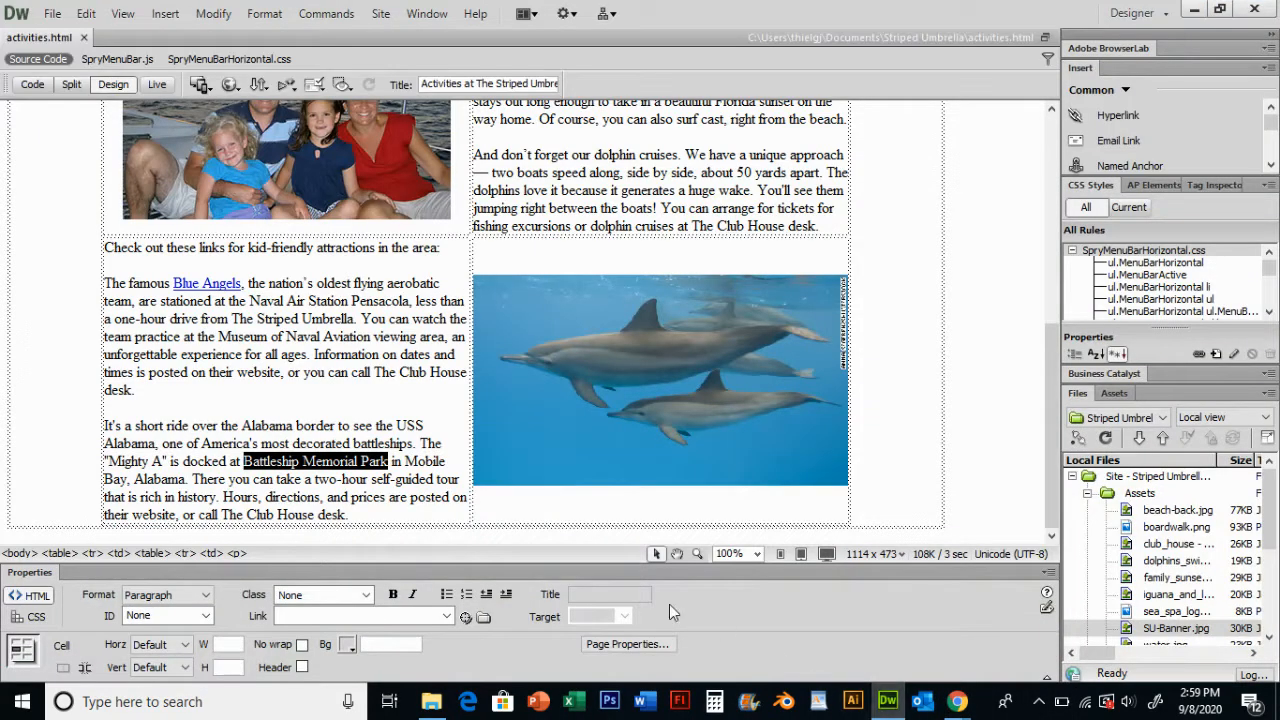
click(315, 612)
key(ctrl+v)
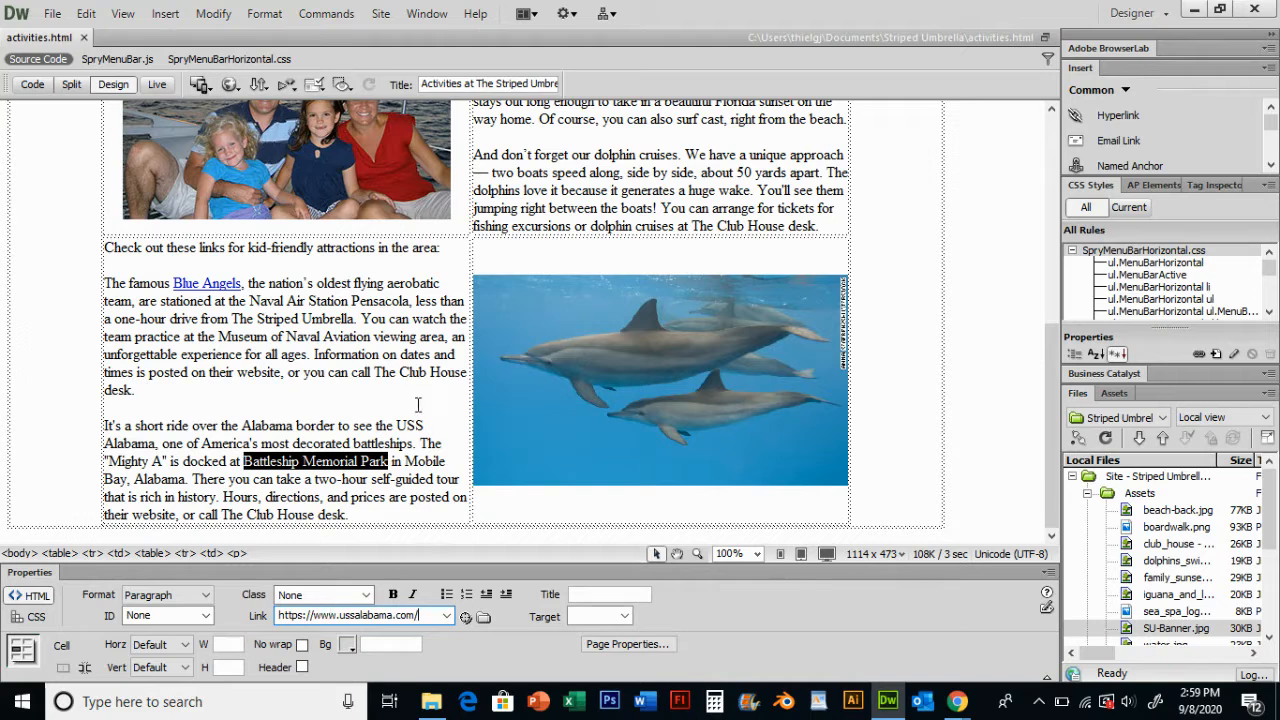
click(398, 356)
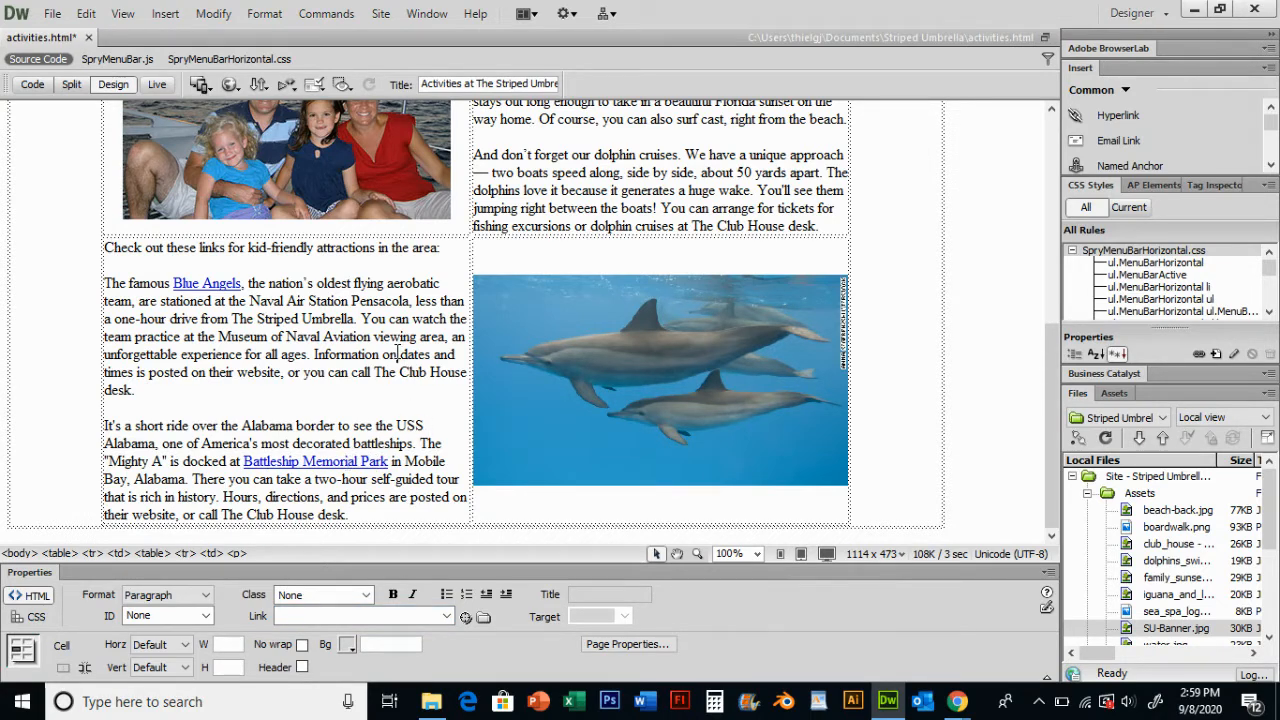
key(ctrl+s)
- Link the words fishing excursions in the dolphin paragraph to the site's fishing.html page
scroll(677, 163, up, 1)
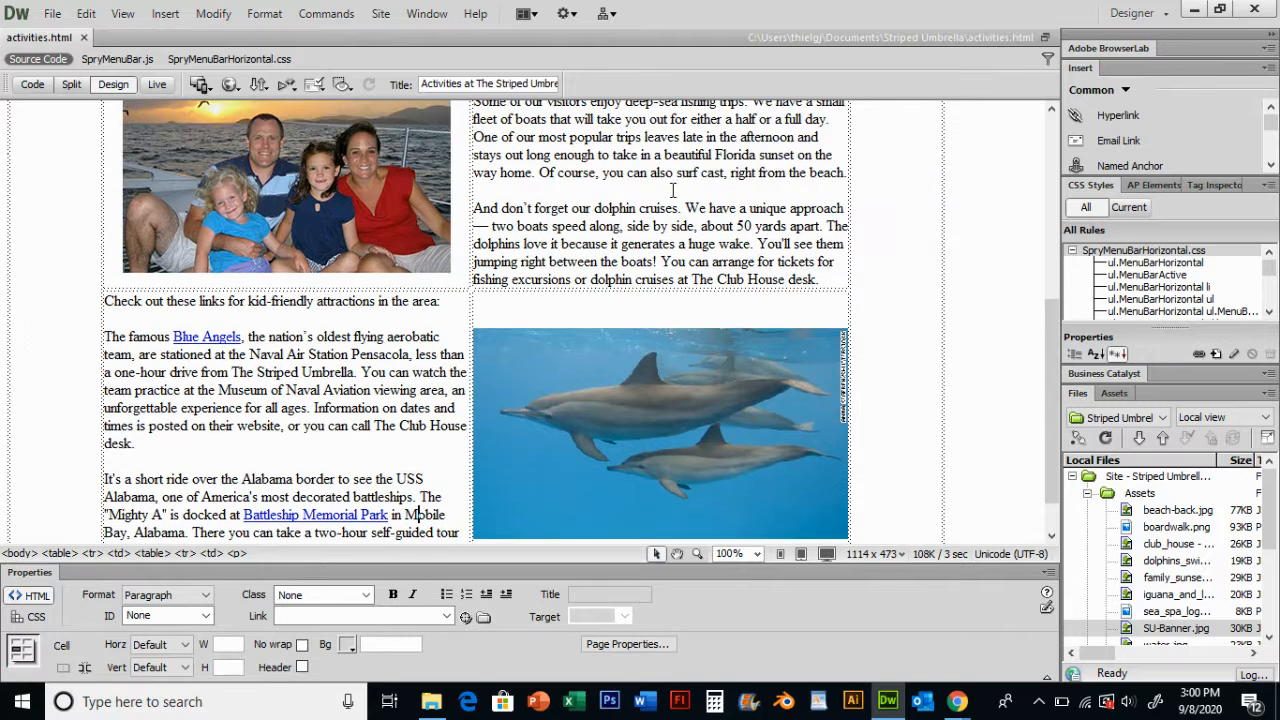
scroll(642, 232, up, 1)
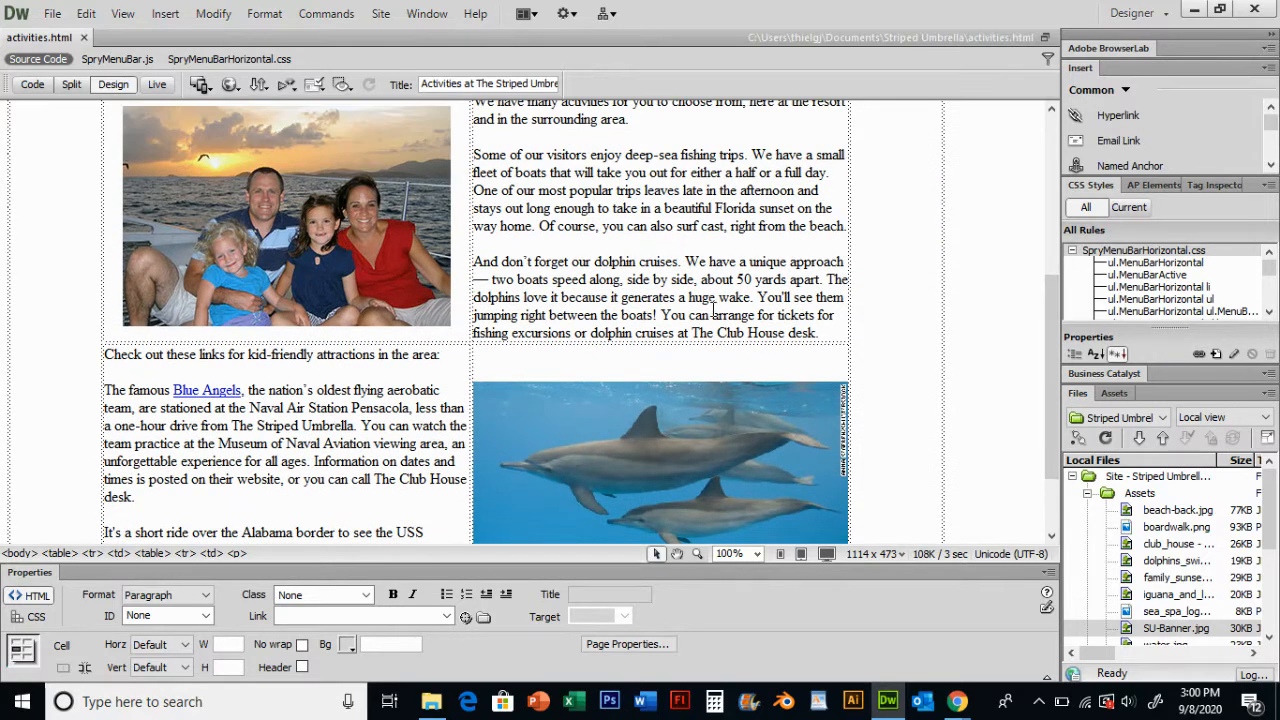
drag(668, 316, 833, 323)
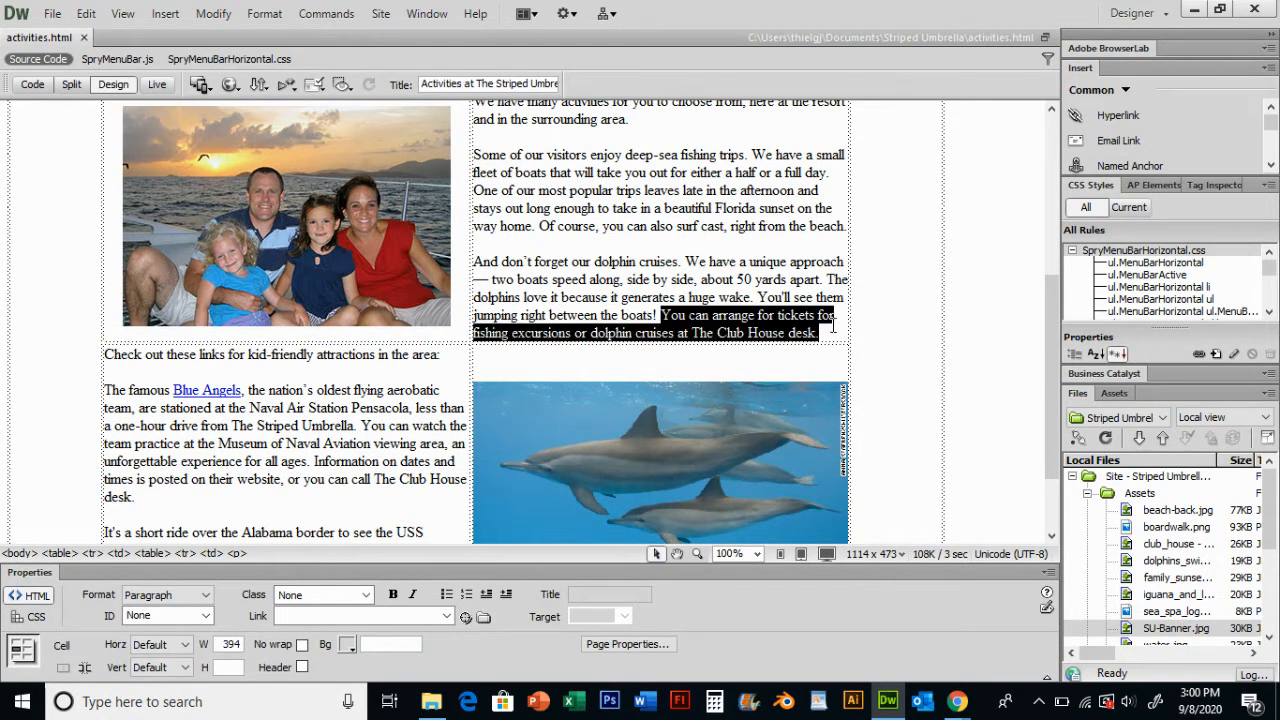
click(810, 316)
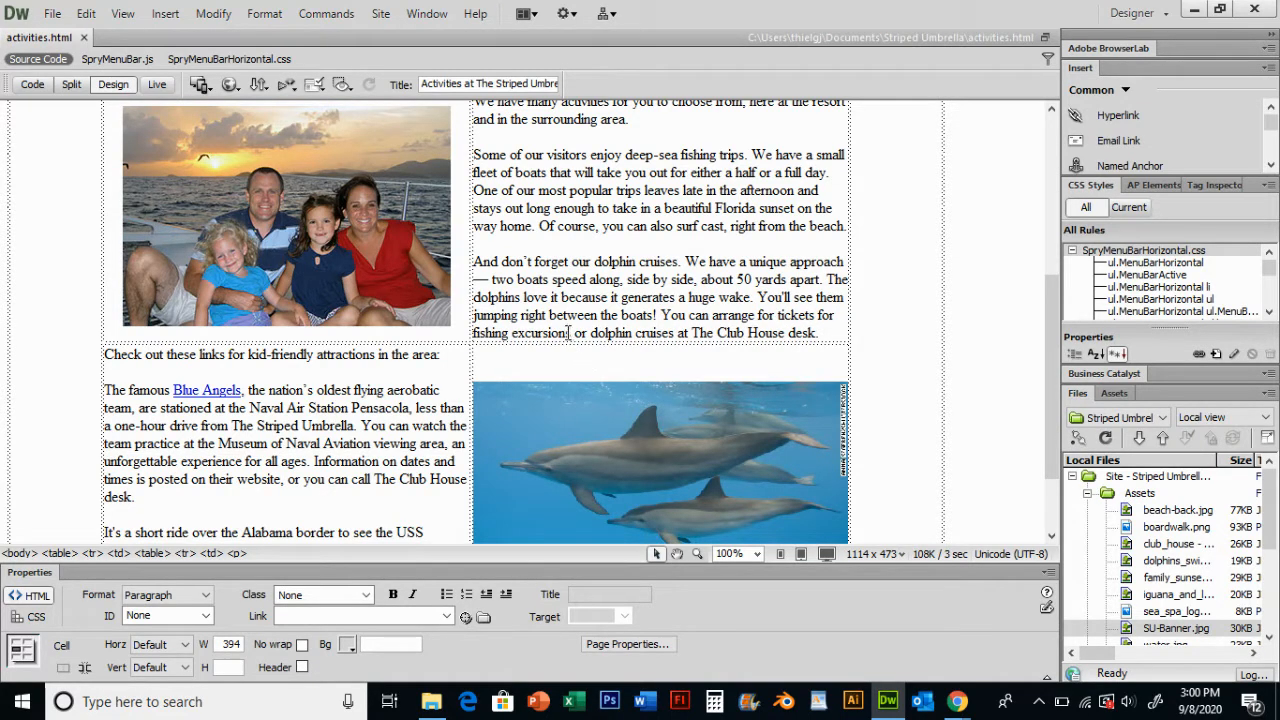
drag(571, 333, 477, 336)
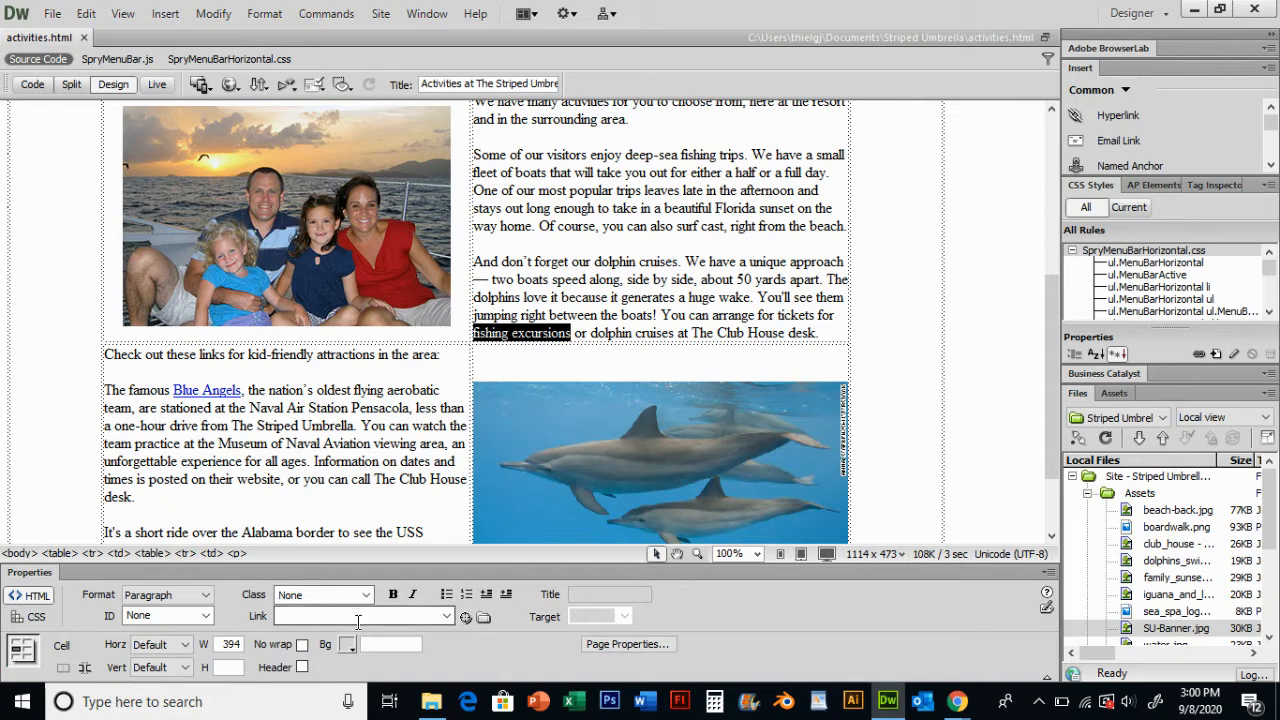
click(484, 618)
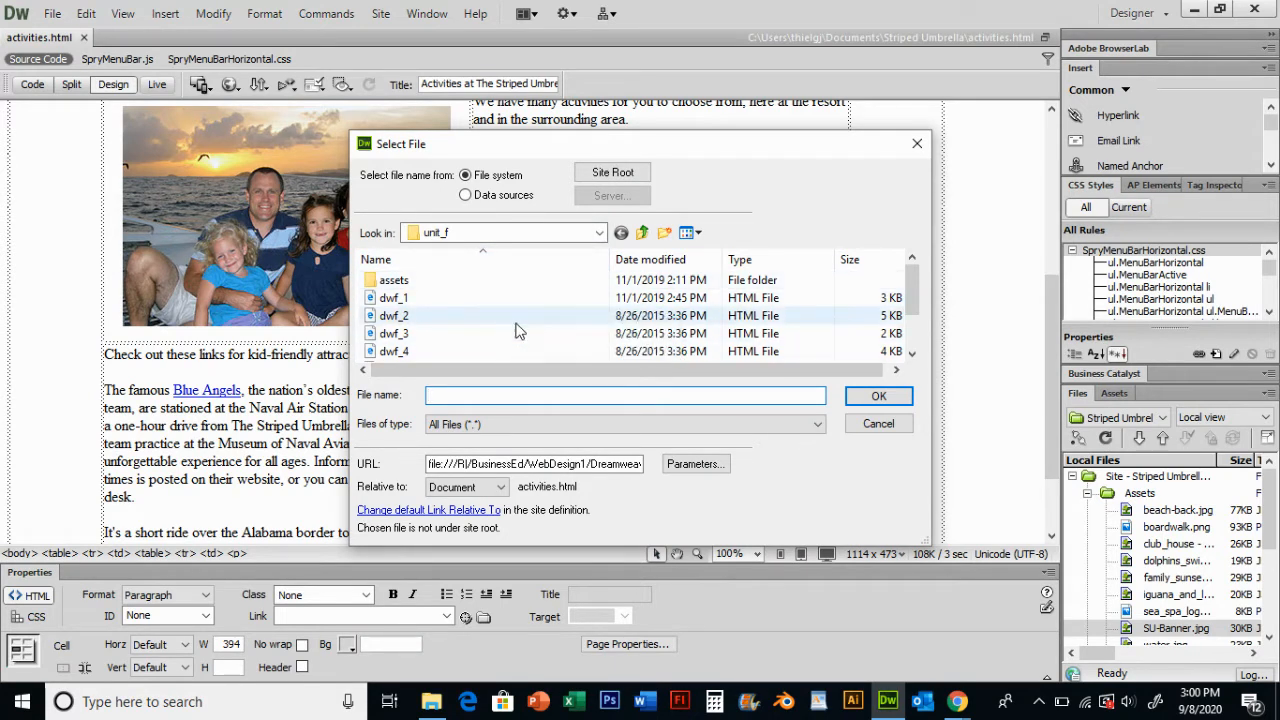
click(624, 178)
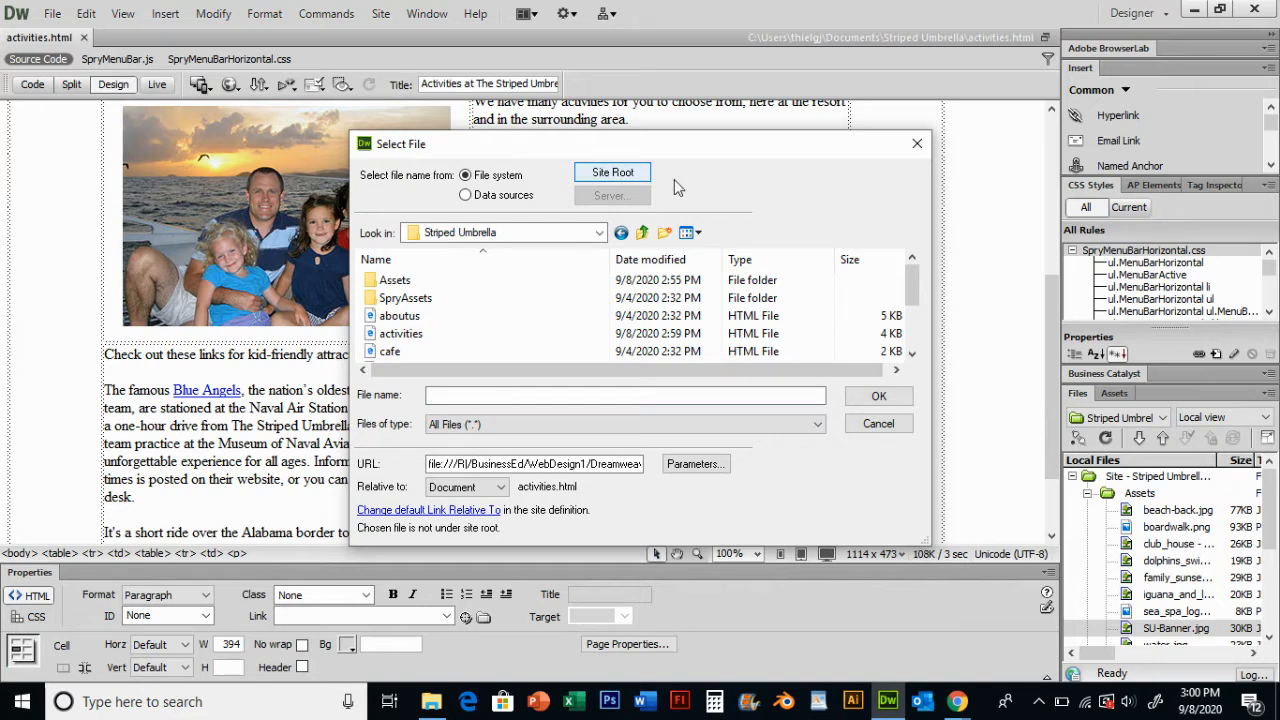
drag(914, 286, 916, 328)
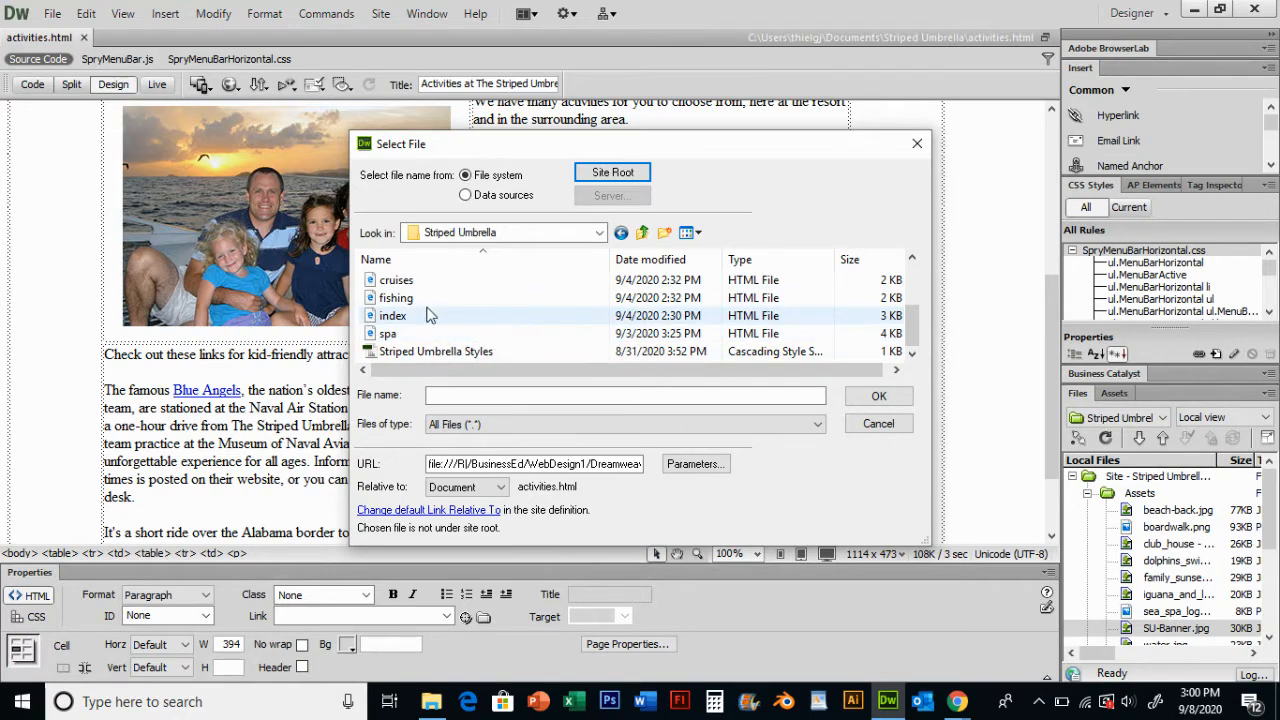
double_click(395, 298)
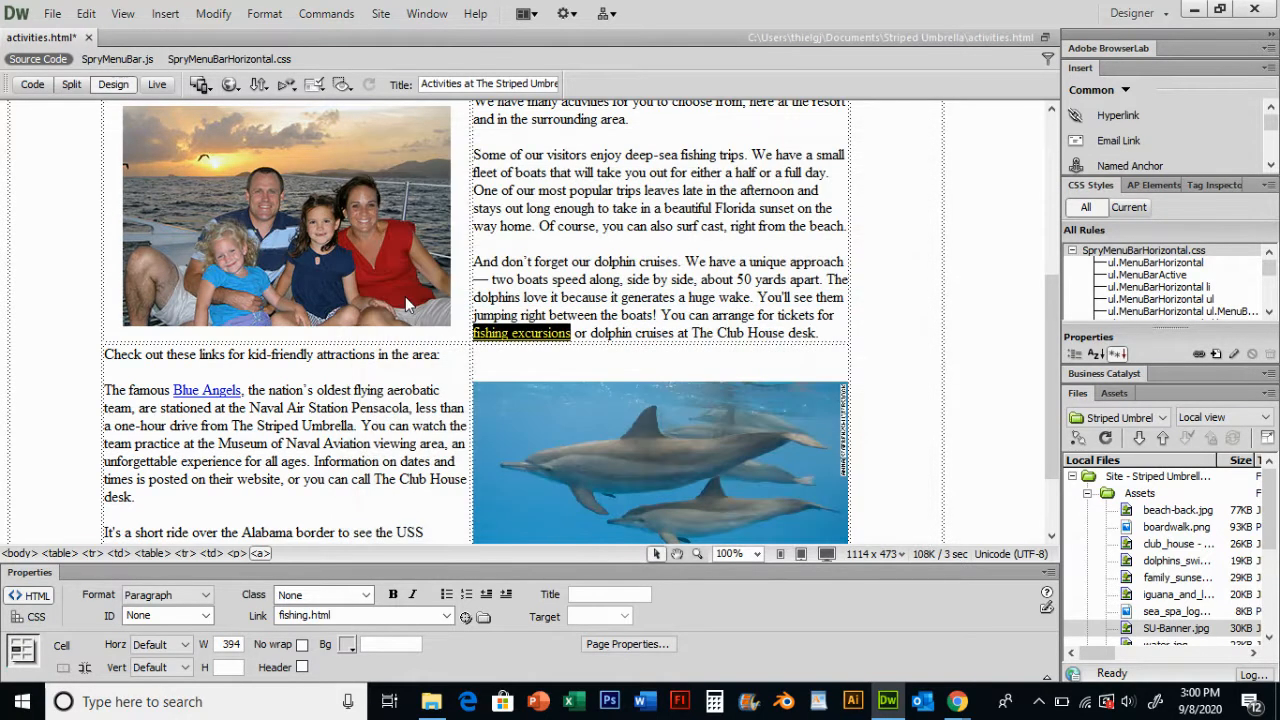
click(584, 292)
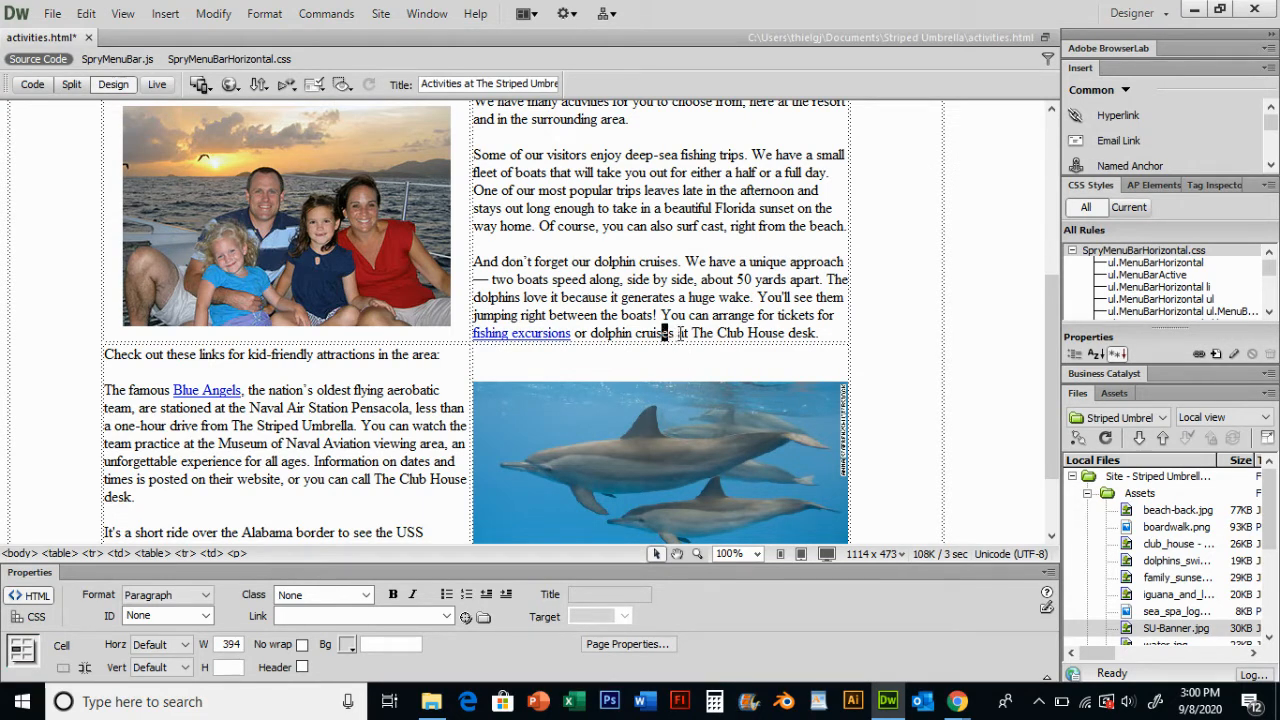
- Link the words dolphin cruises to the site's cruises.html page
drag(675, 332, 597, 333)
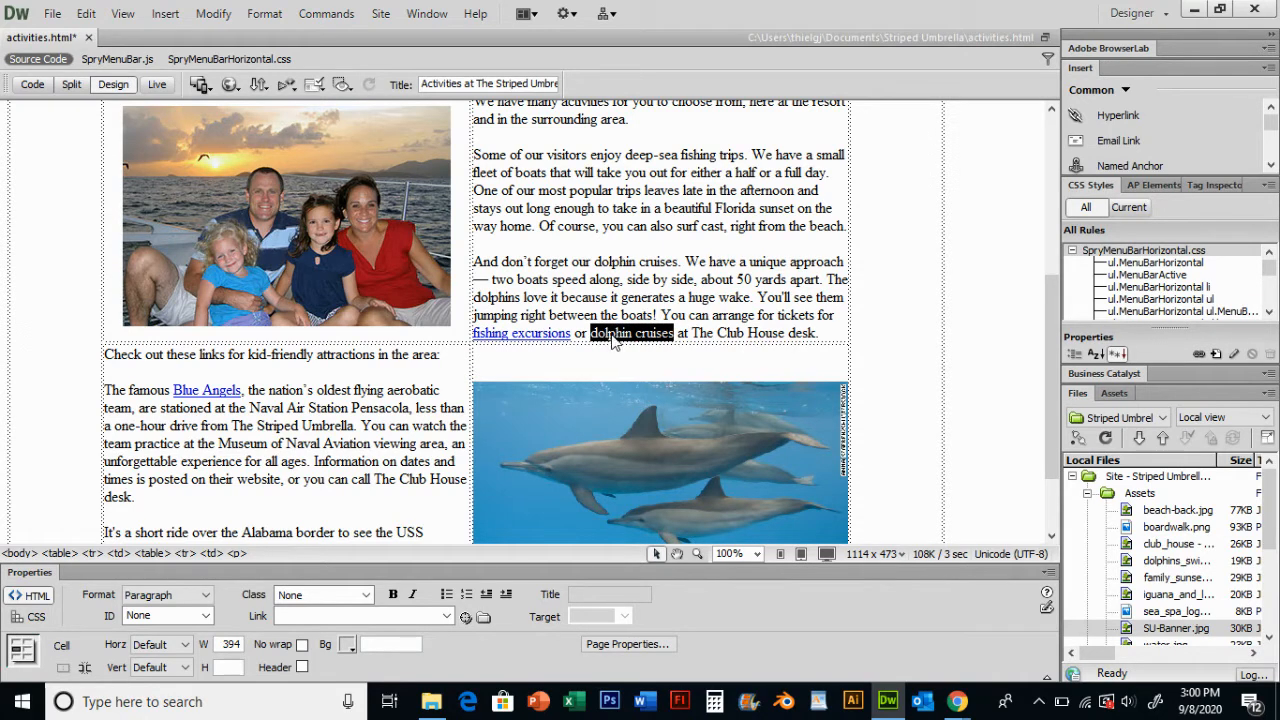
click(484, 618)
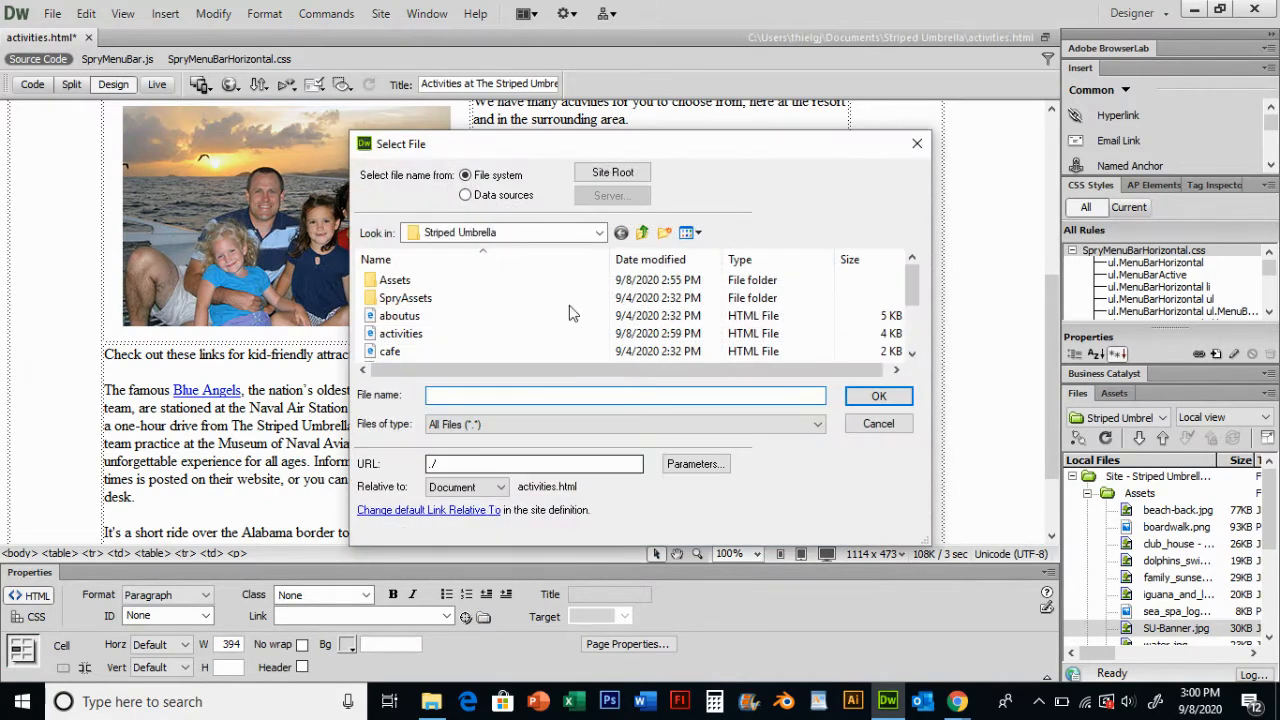
drag(907, 300, 908, 334)
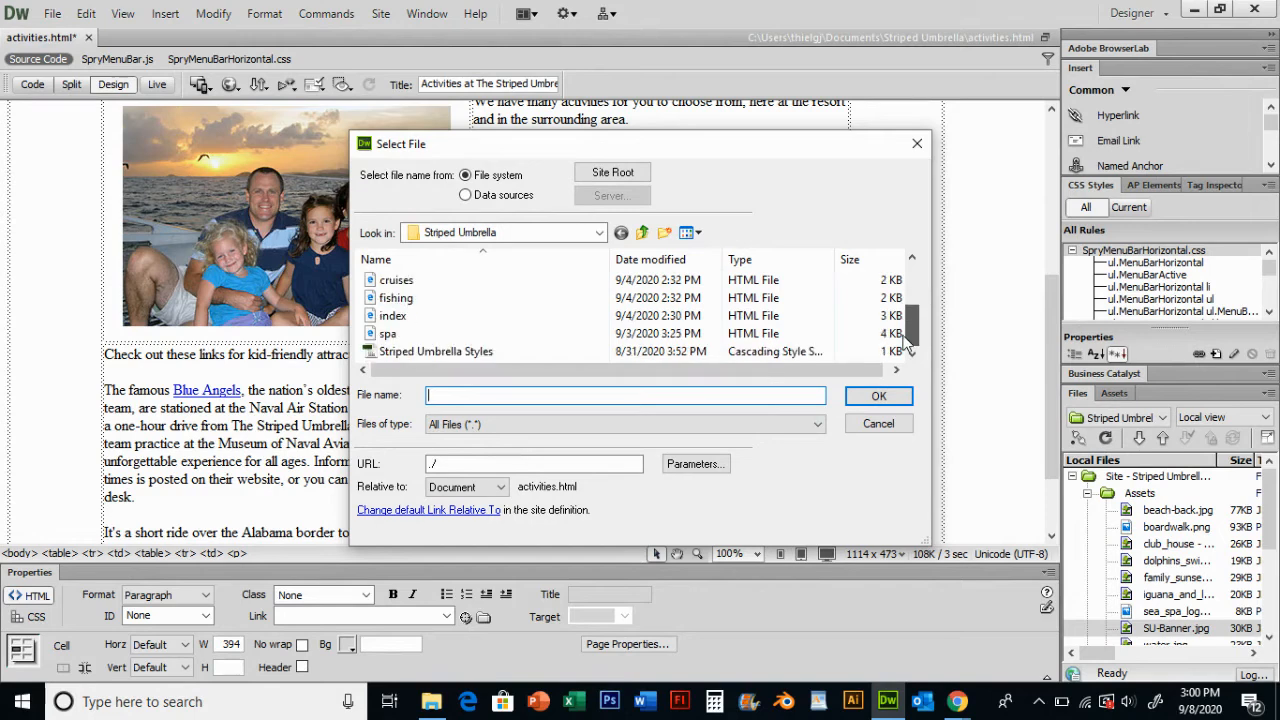
double_click(404, 280)
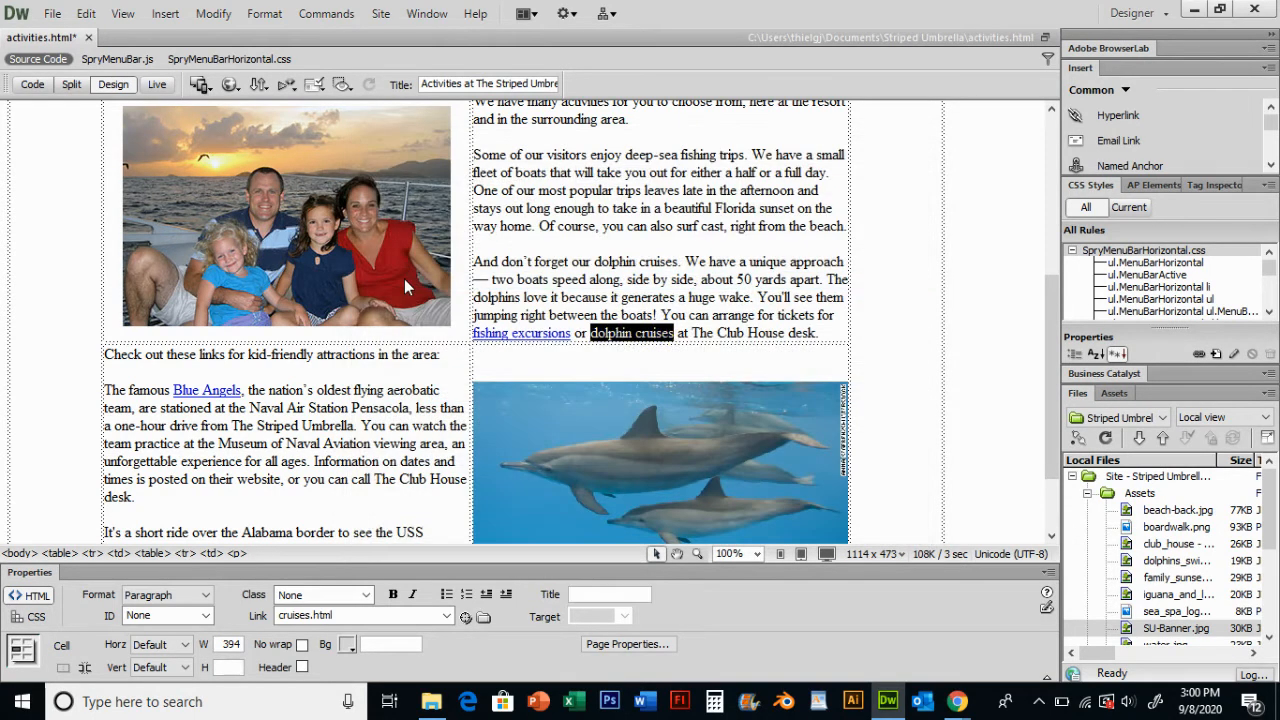
click(696, 280)
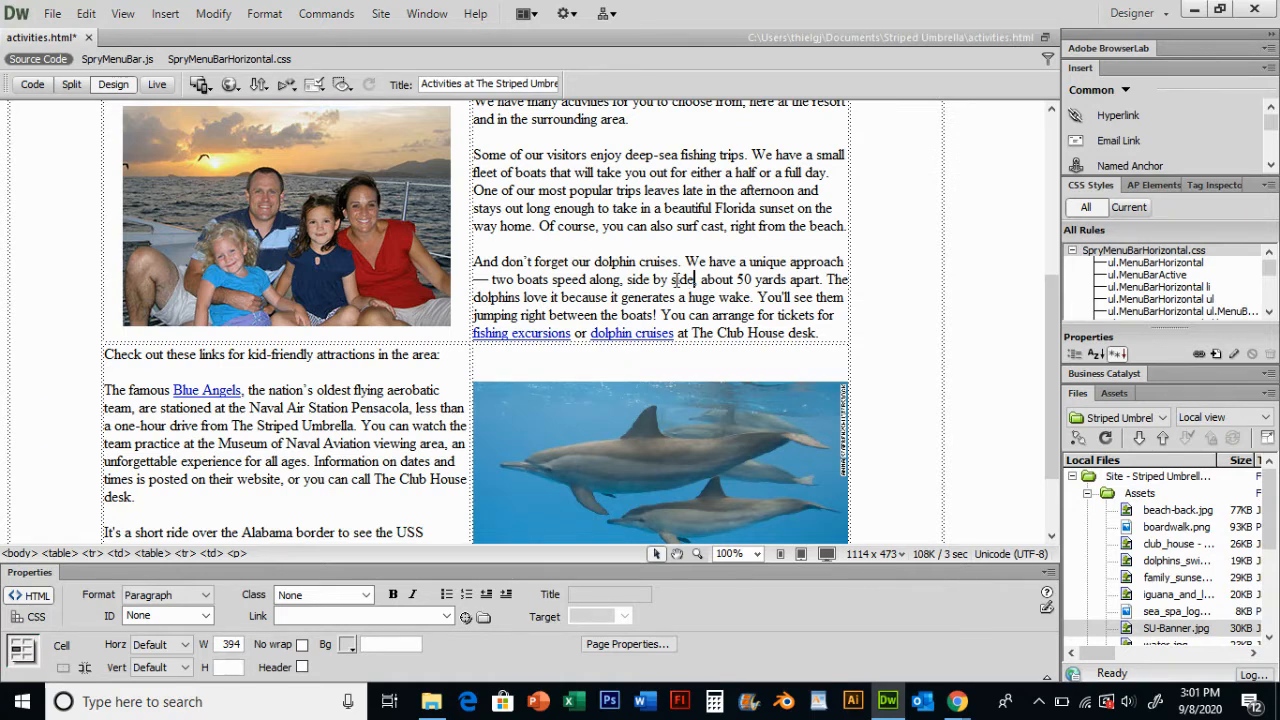
- In Page Properties, set links to never underline, link color #003 and visited link color #3F3
scroll(600, 278, down, 2)
scroll(585, 276, up, 1)
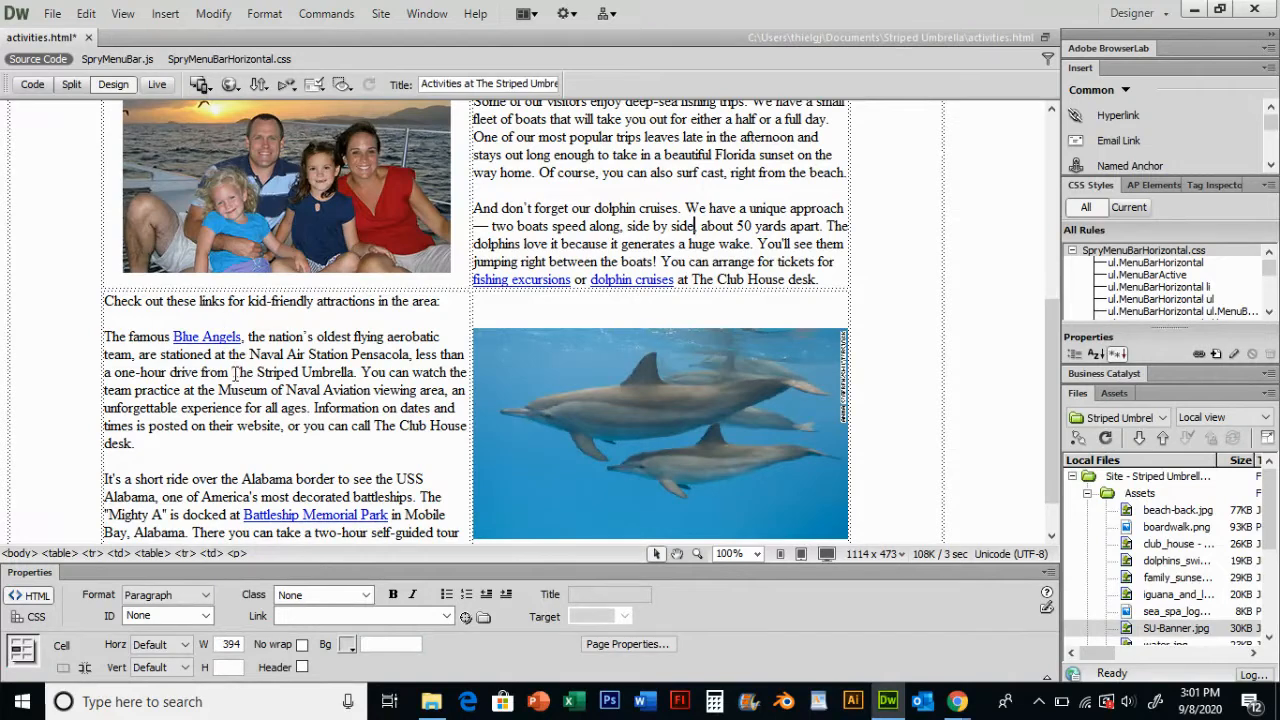
scroll(700, 216, up, 4)
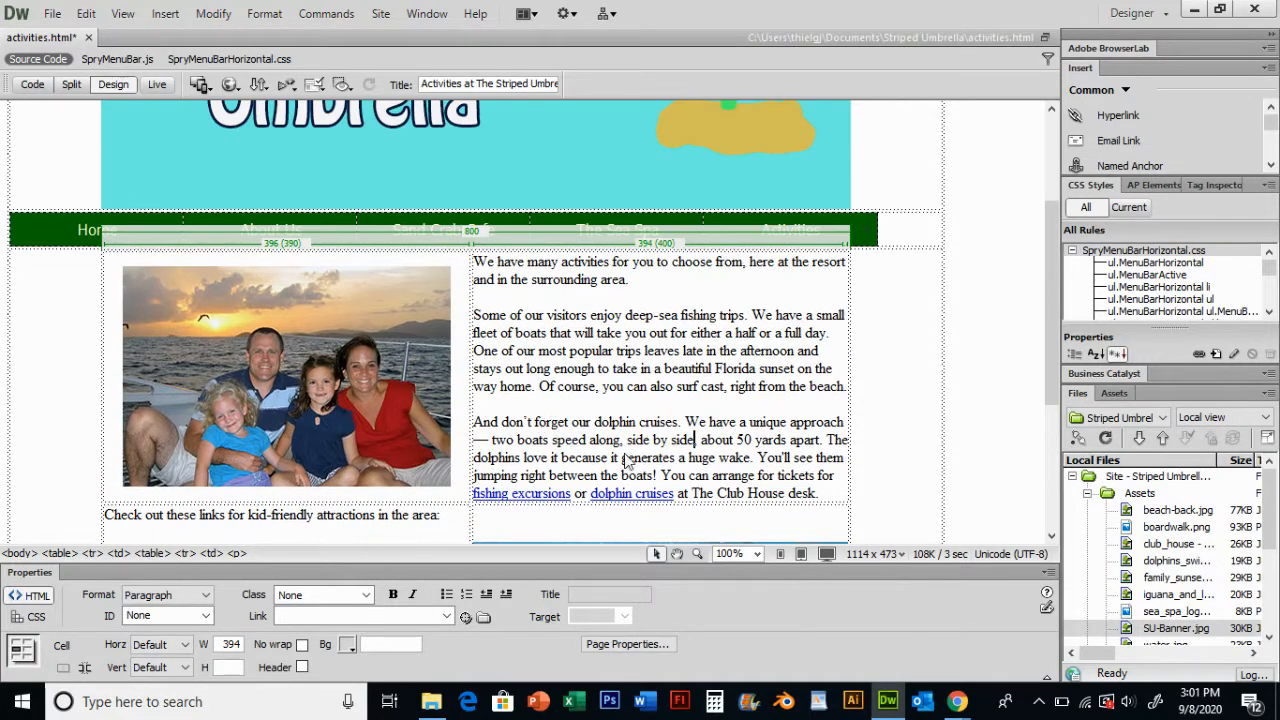
scroll(615, 350, down, 2)
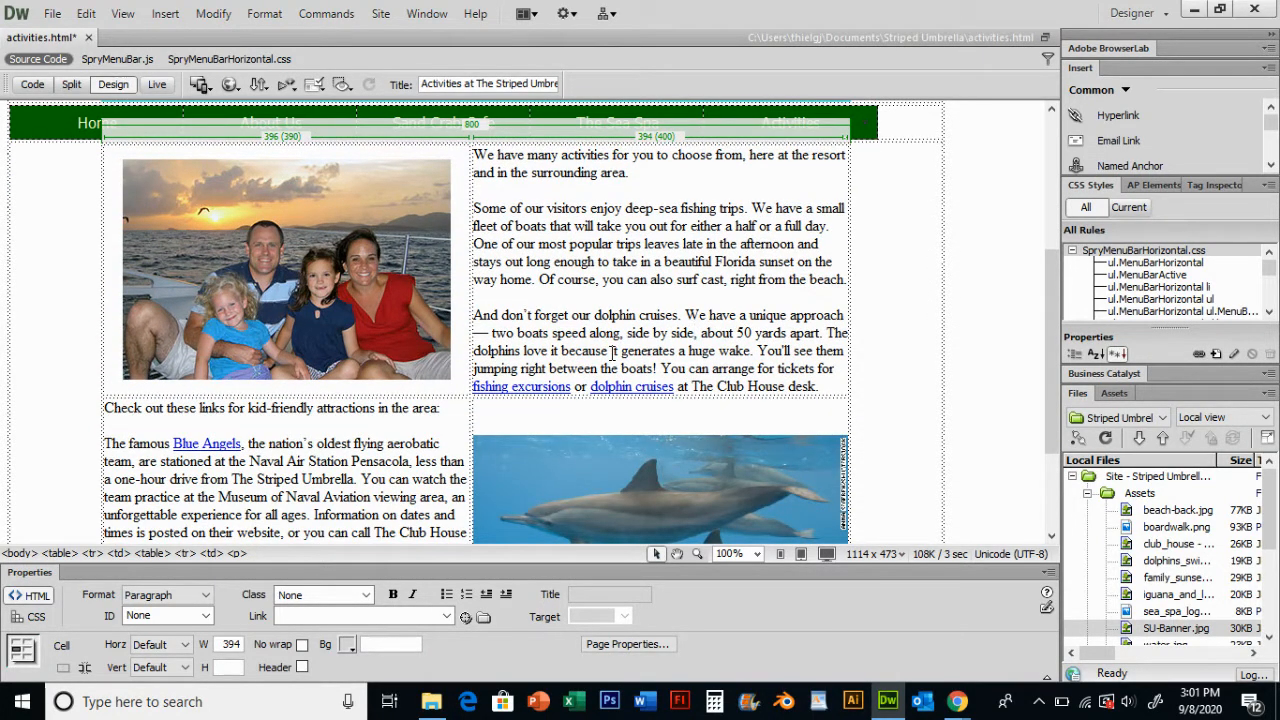
click(213, 13)
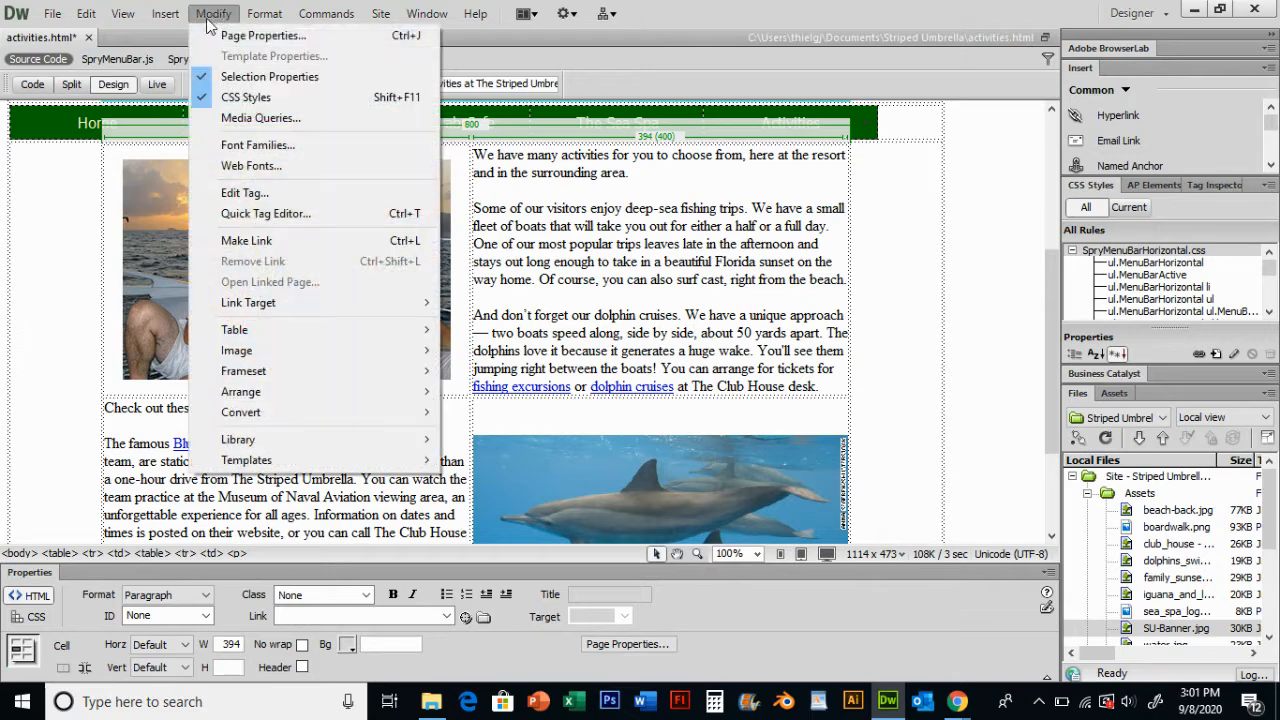
click(258, 36)
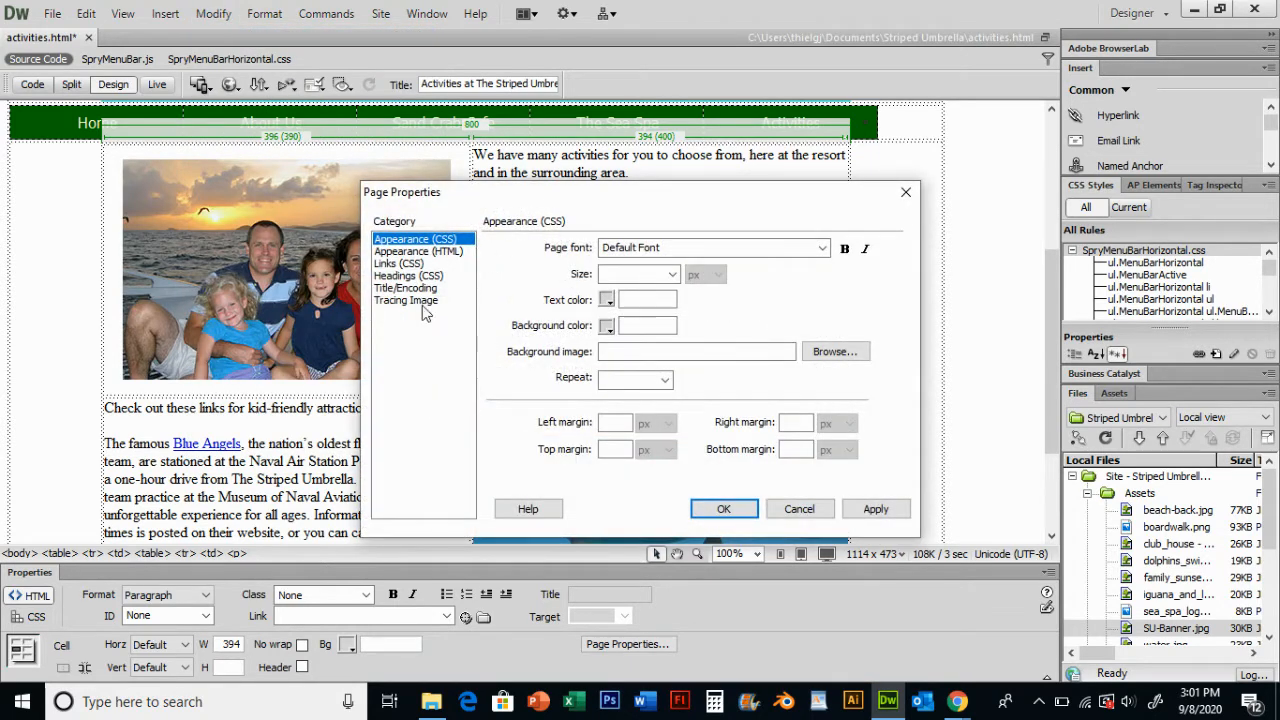
click(400, 264)
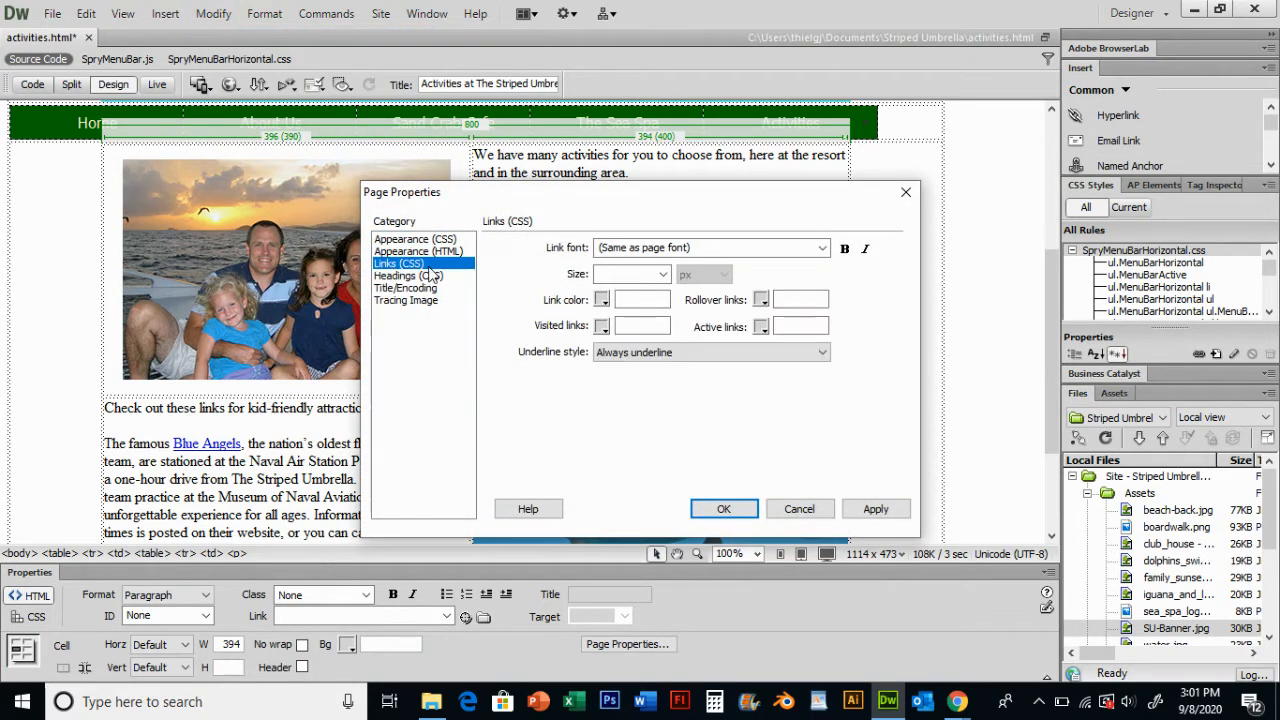
click(636, 354)
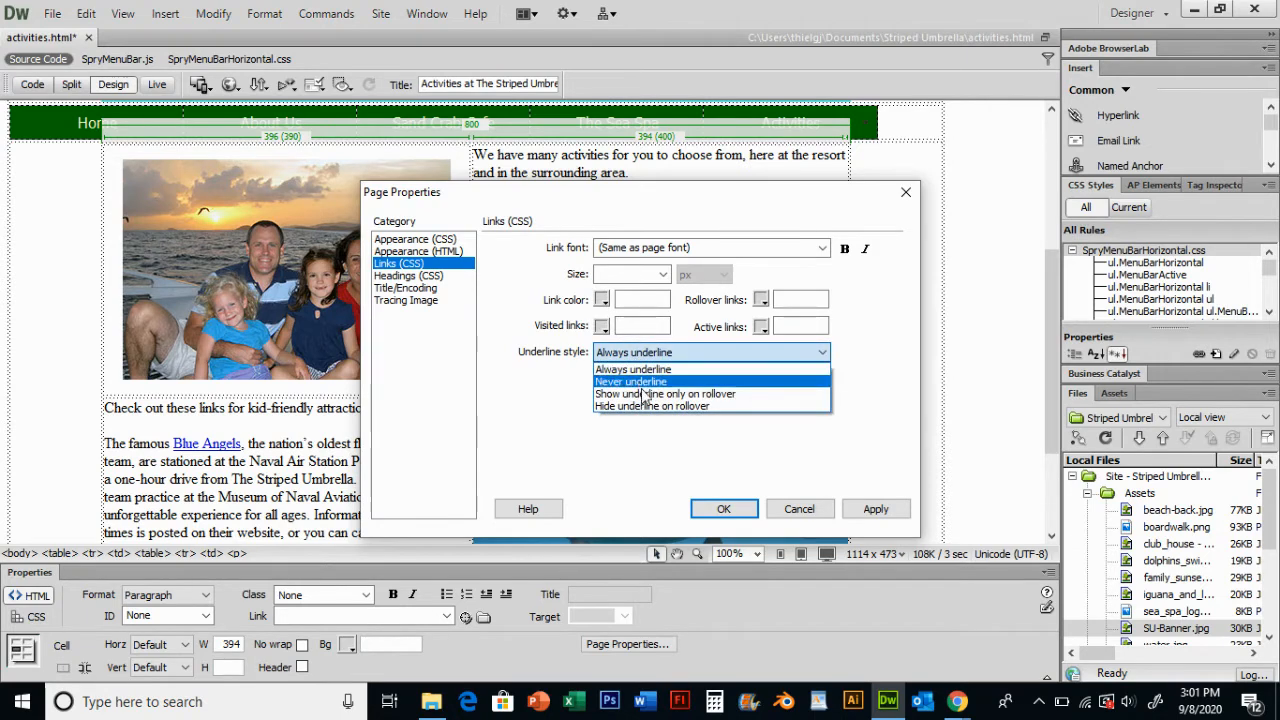
click(645, 379)
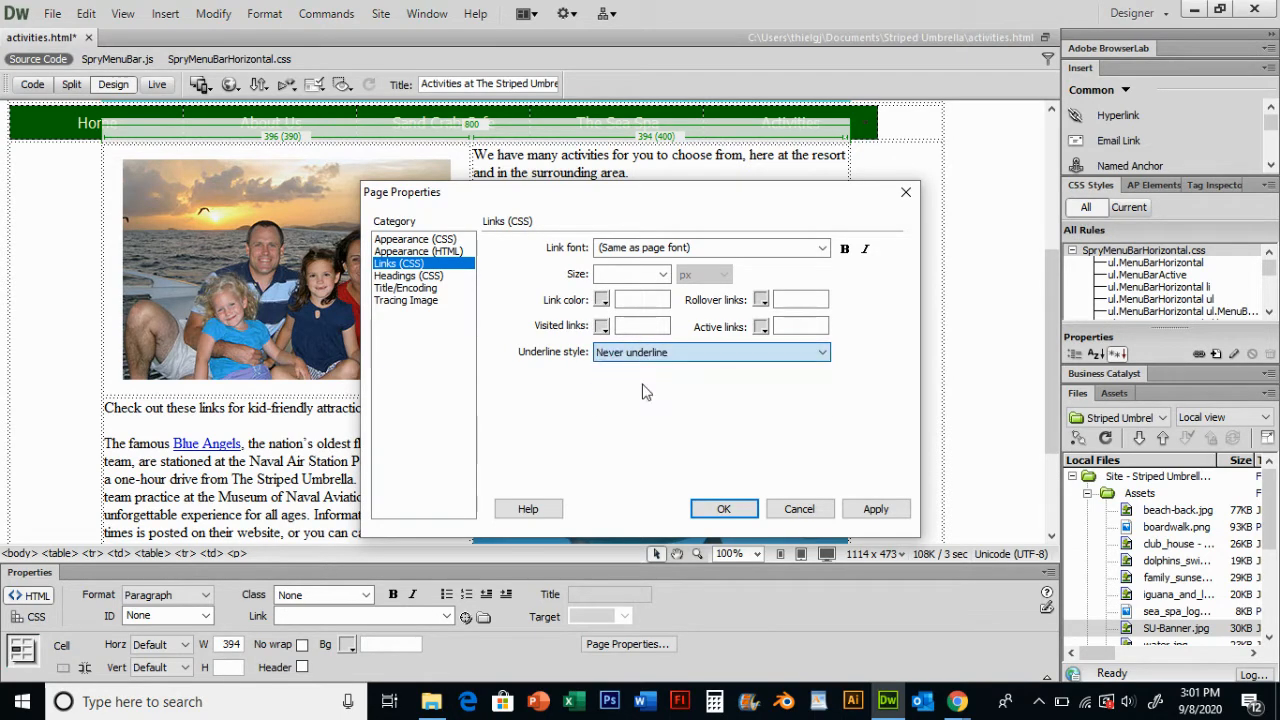
click(601, 301)
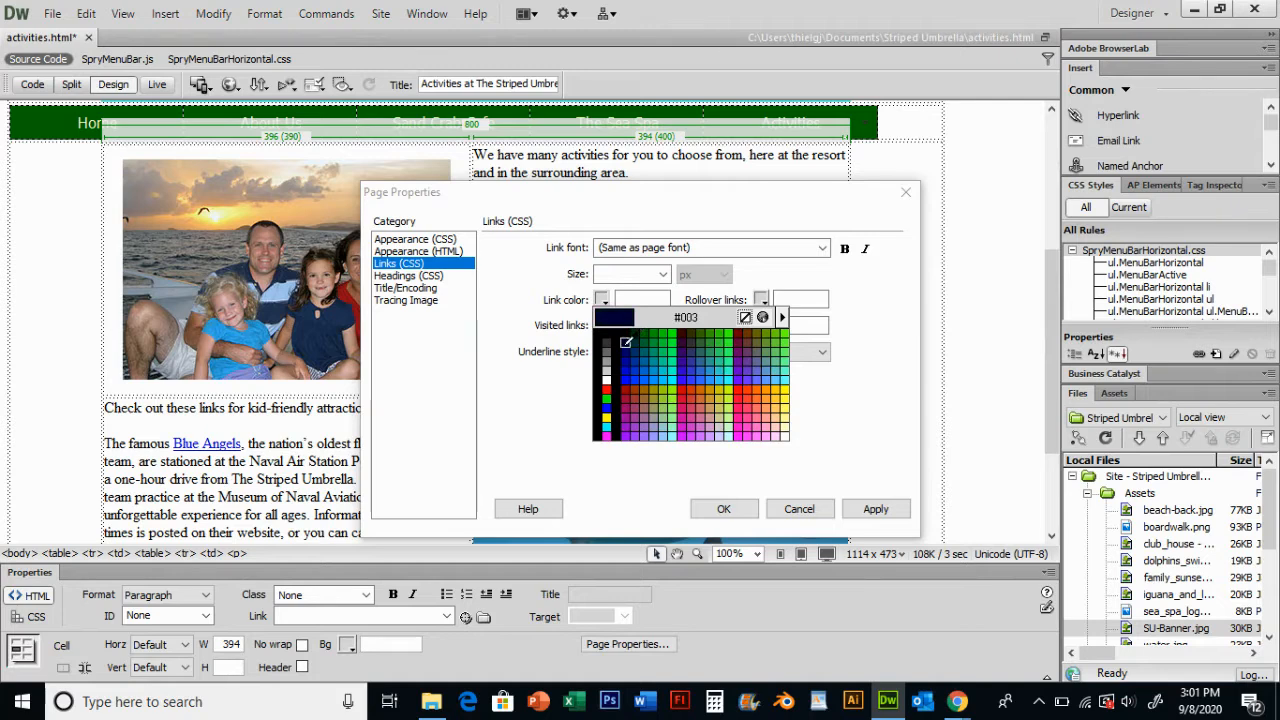
click(629, 342)
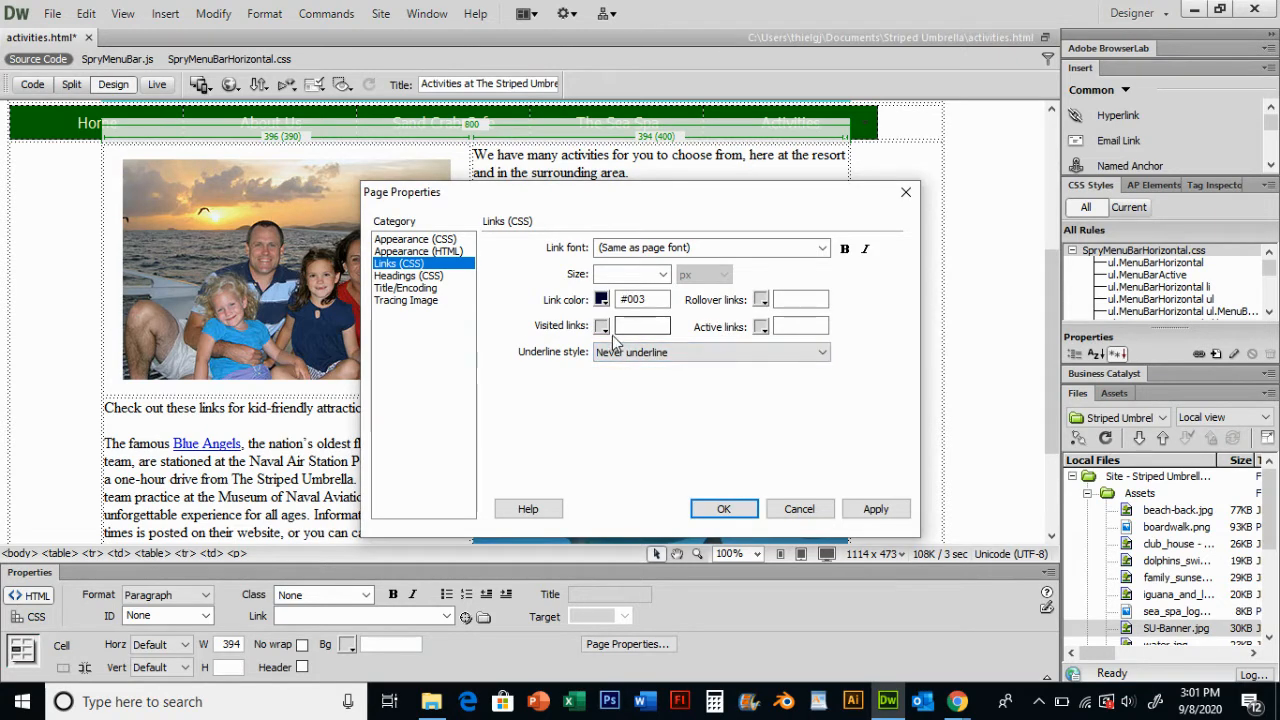
click(601, 326)
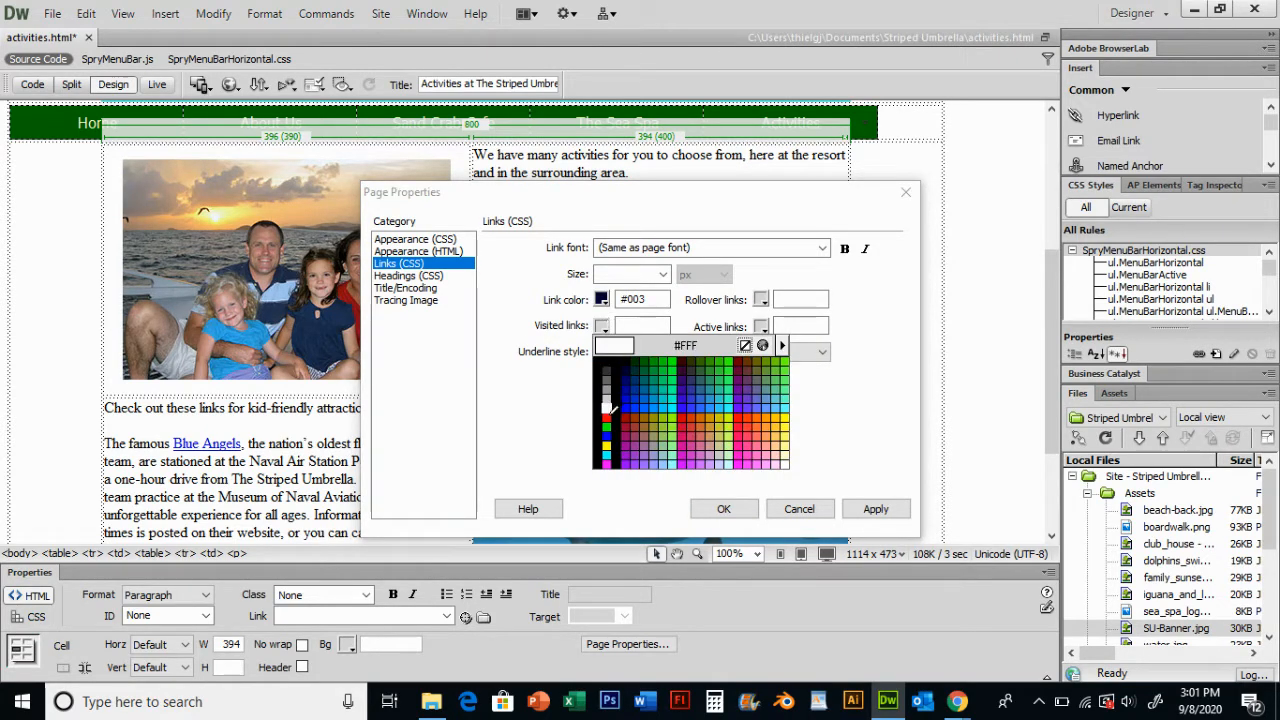
click(733, 370)
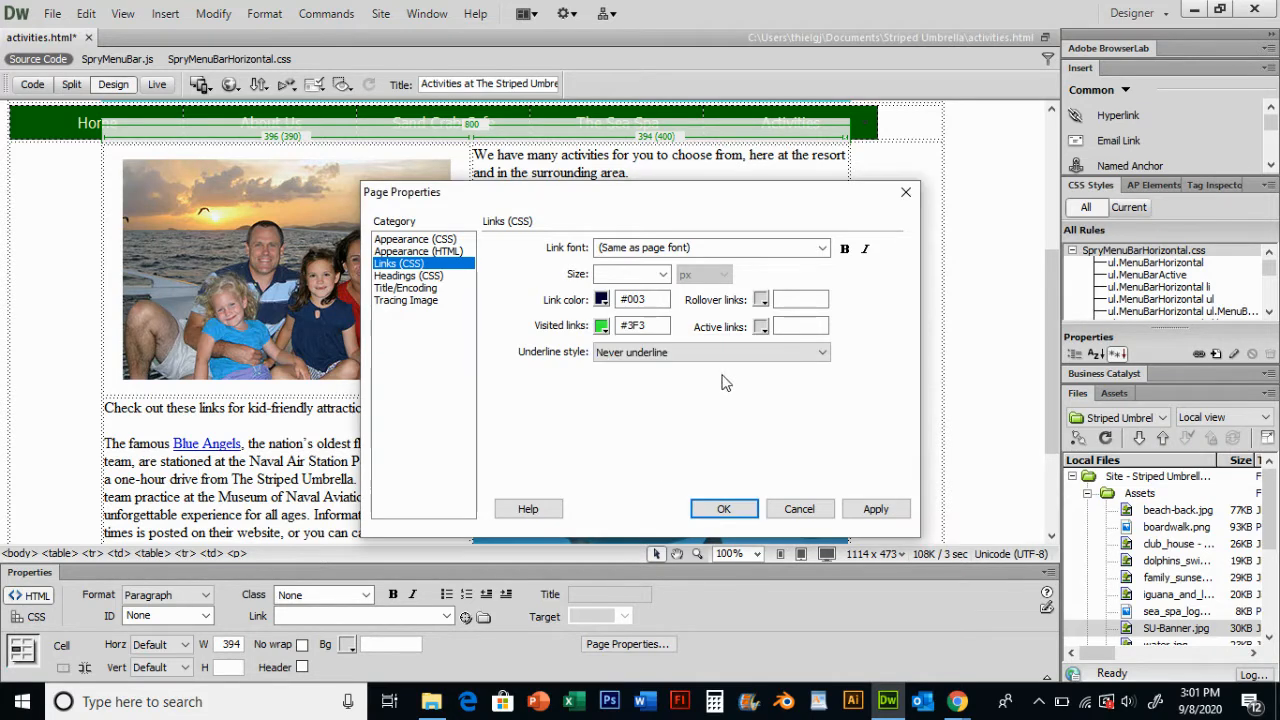
click(723, 509)
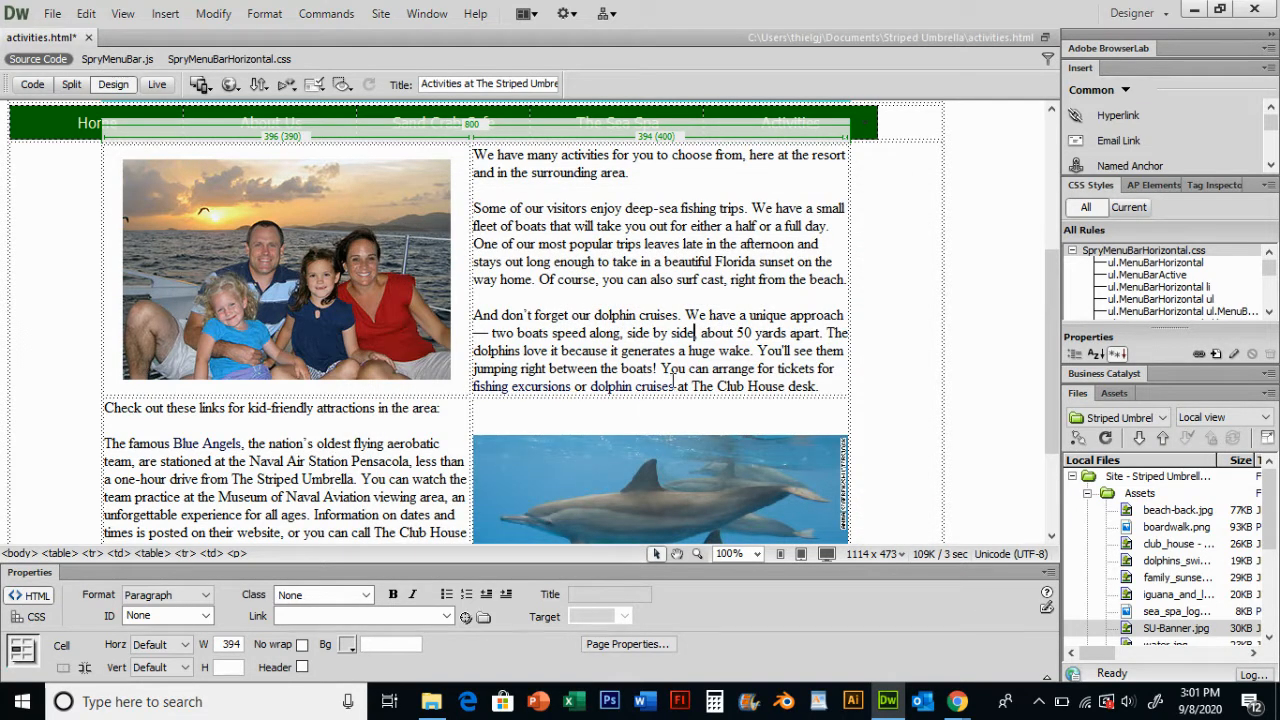
- In Page Properties, change the link color to #09C and apply it
scroll(246, 425, down, 3)
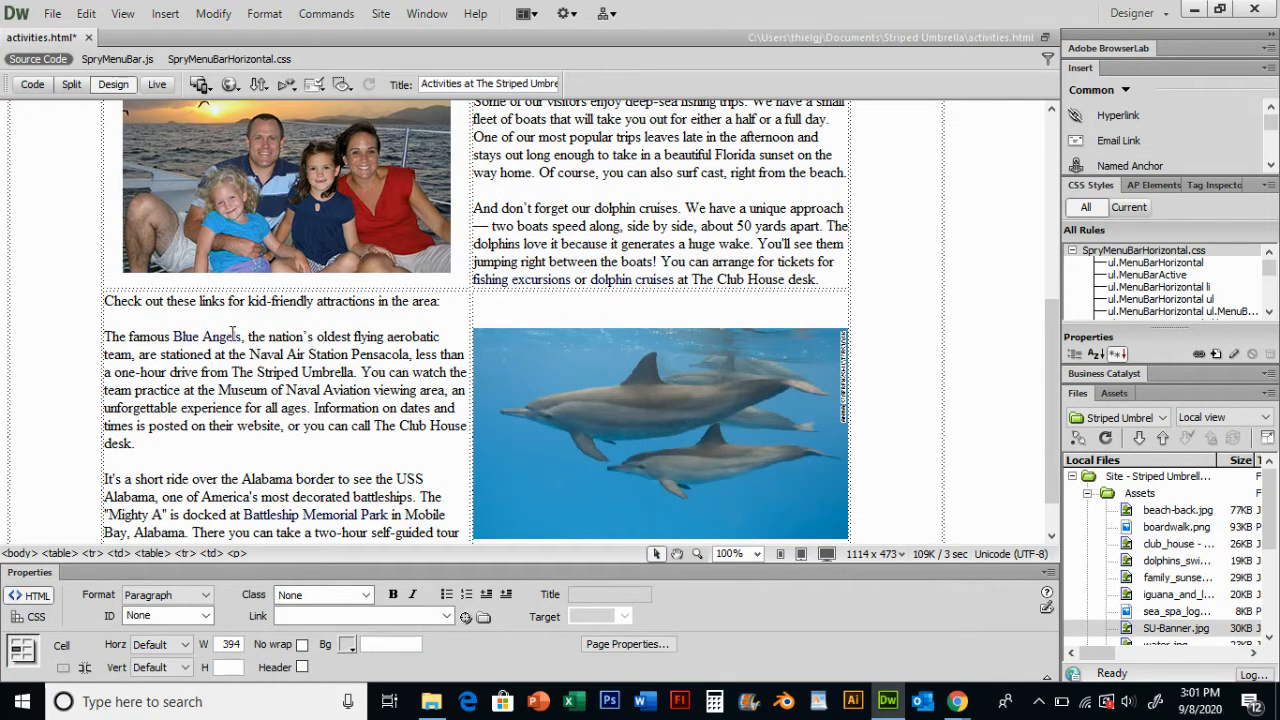
scroll(643, 279, up, 2)
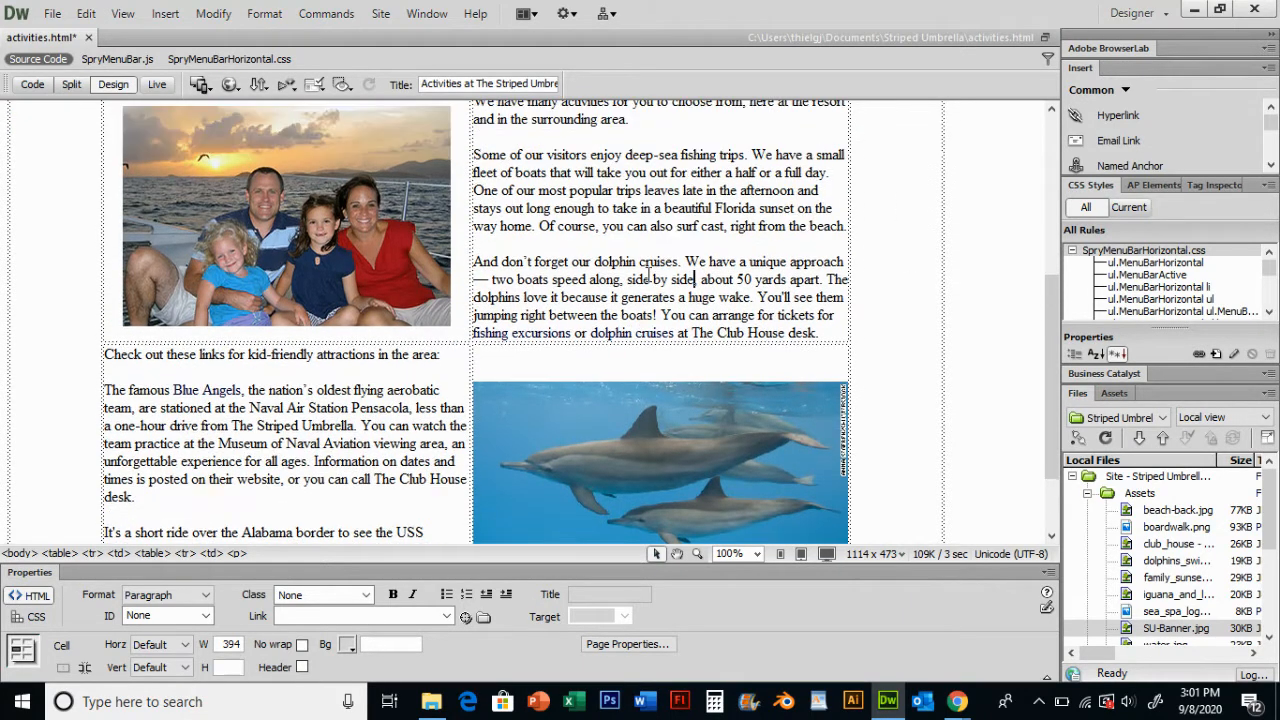
click(213, 13)
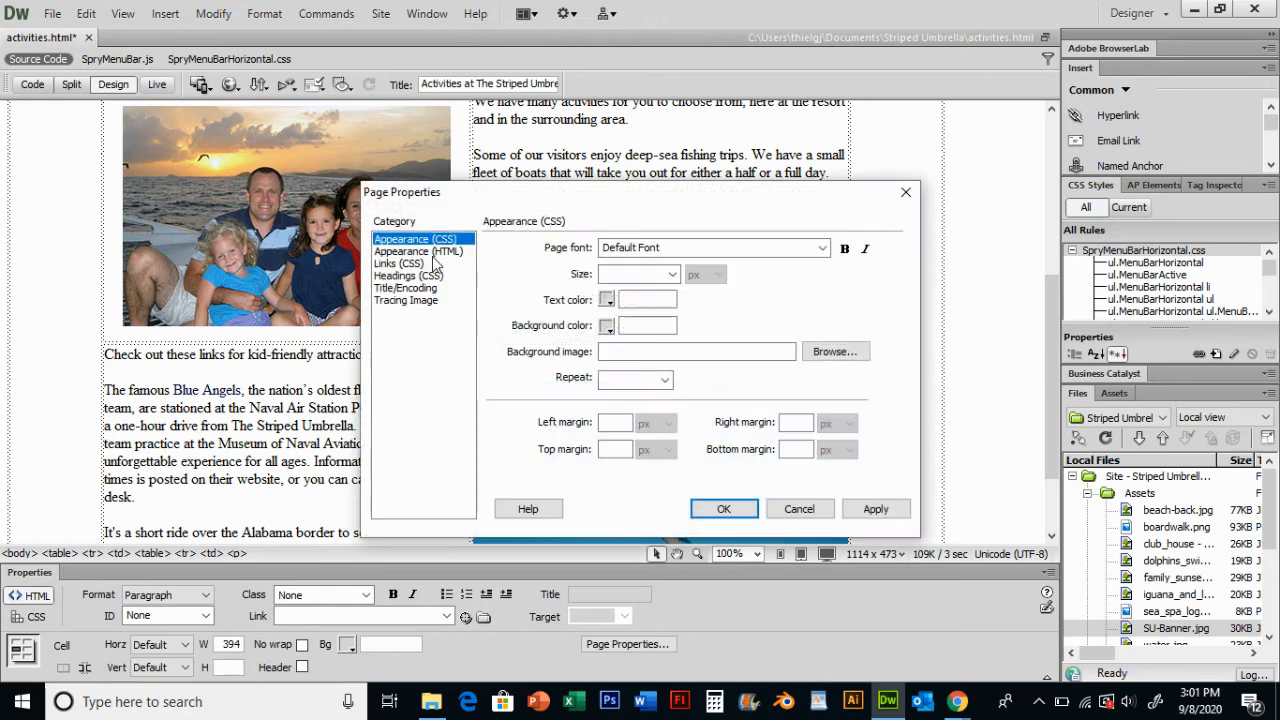
click(420, 263)
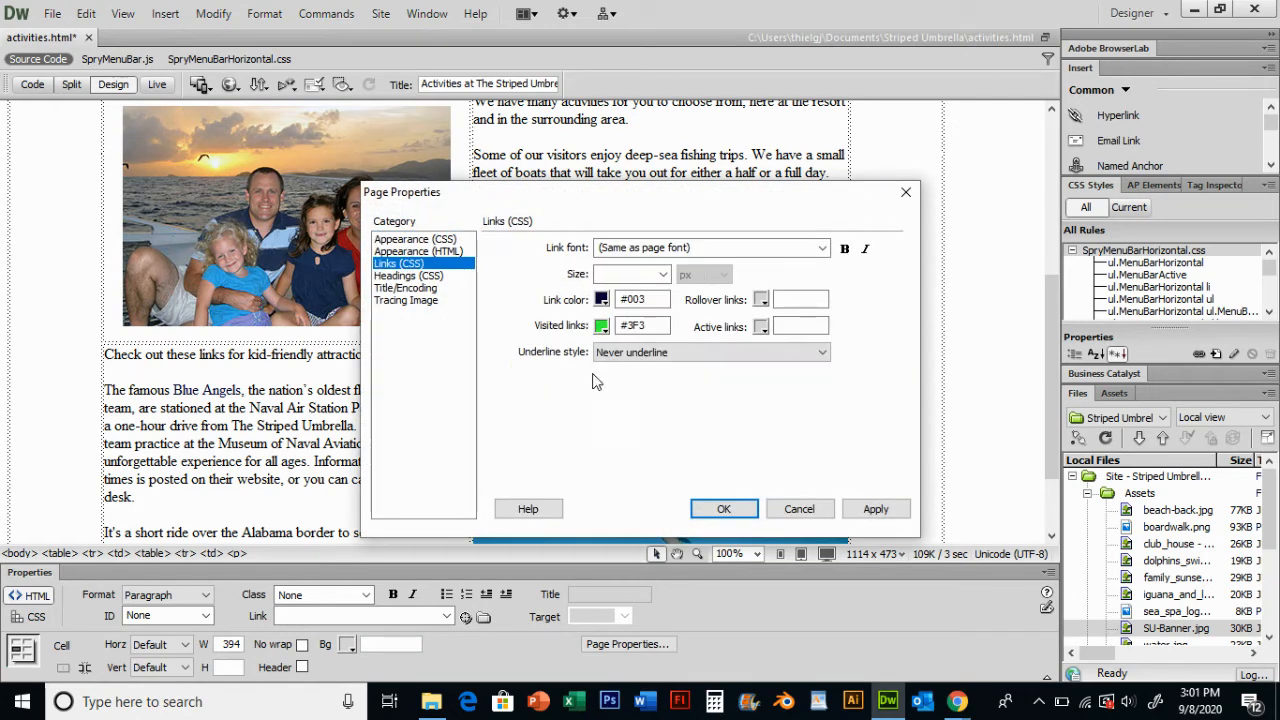
click(603, 300)
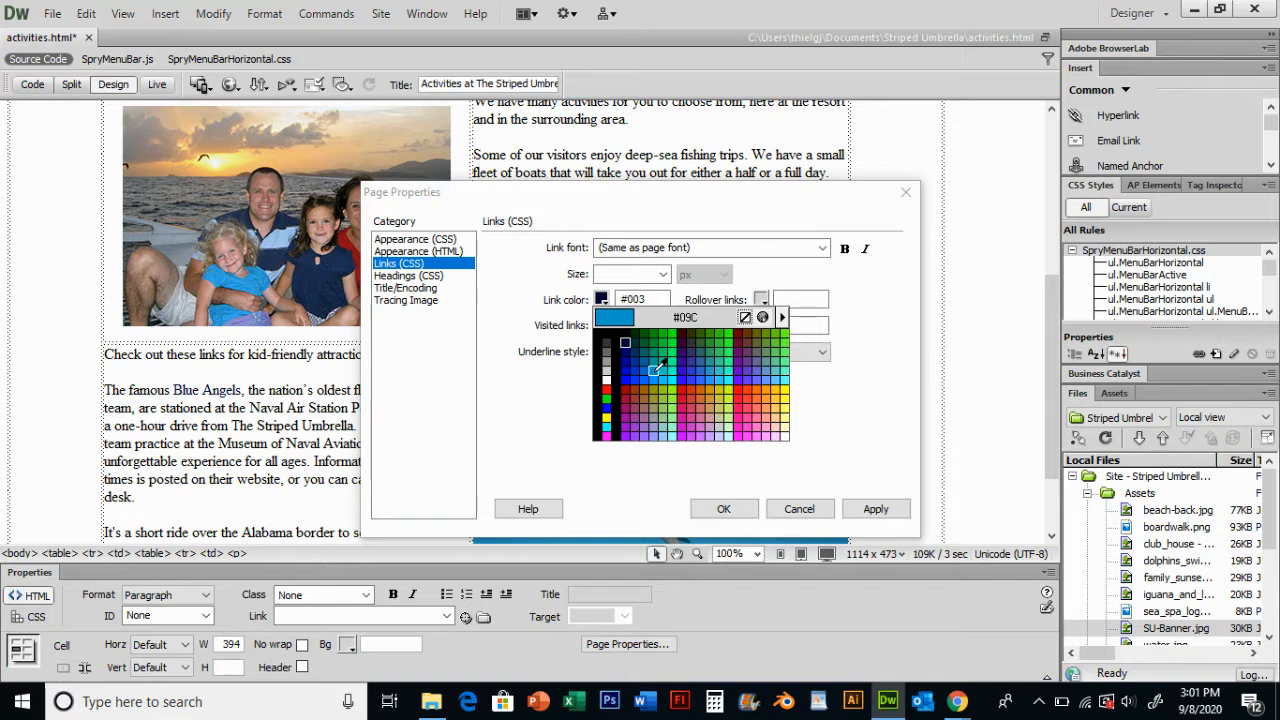
click(656, 370)
click(875, 510)
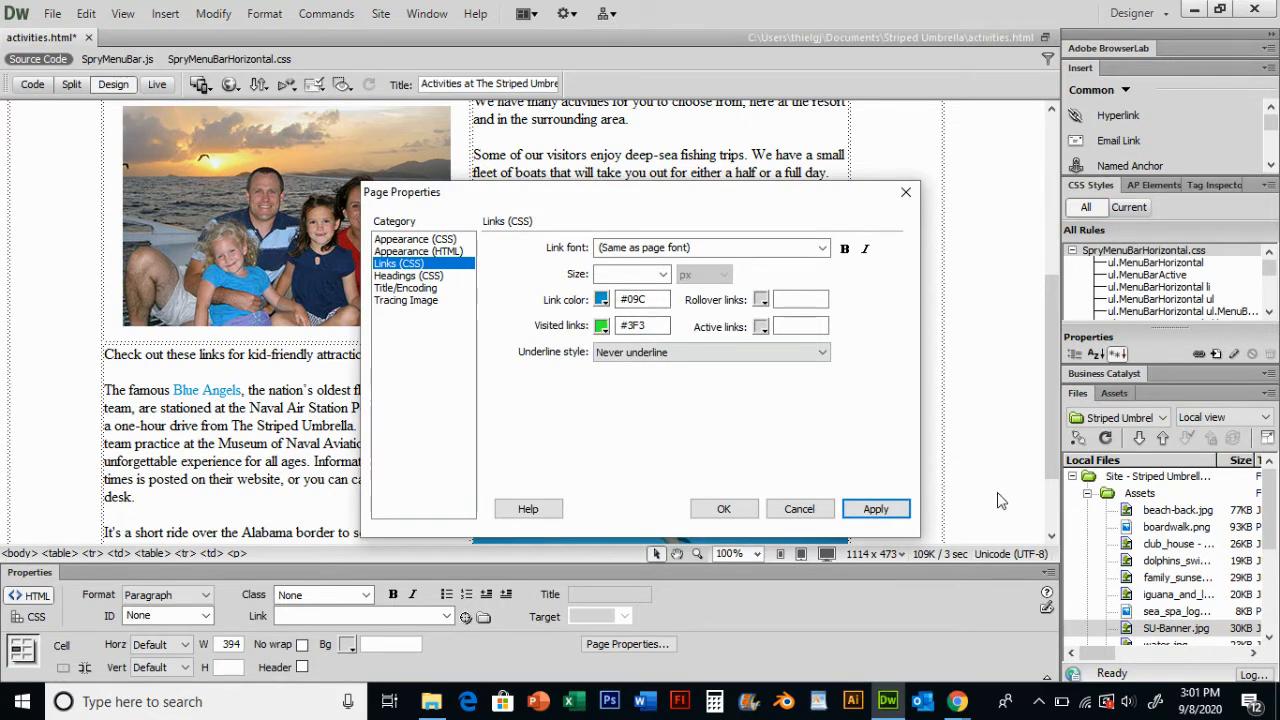
click(723, 509)
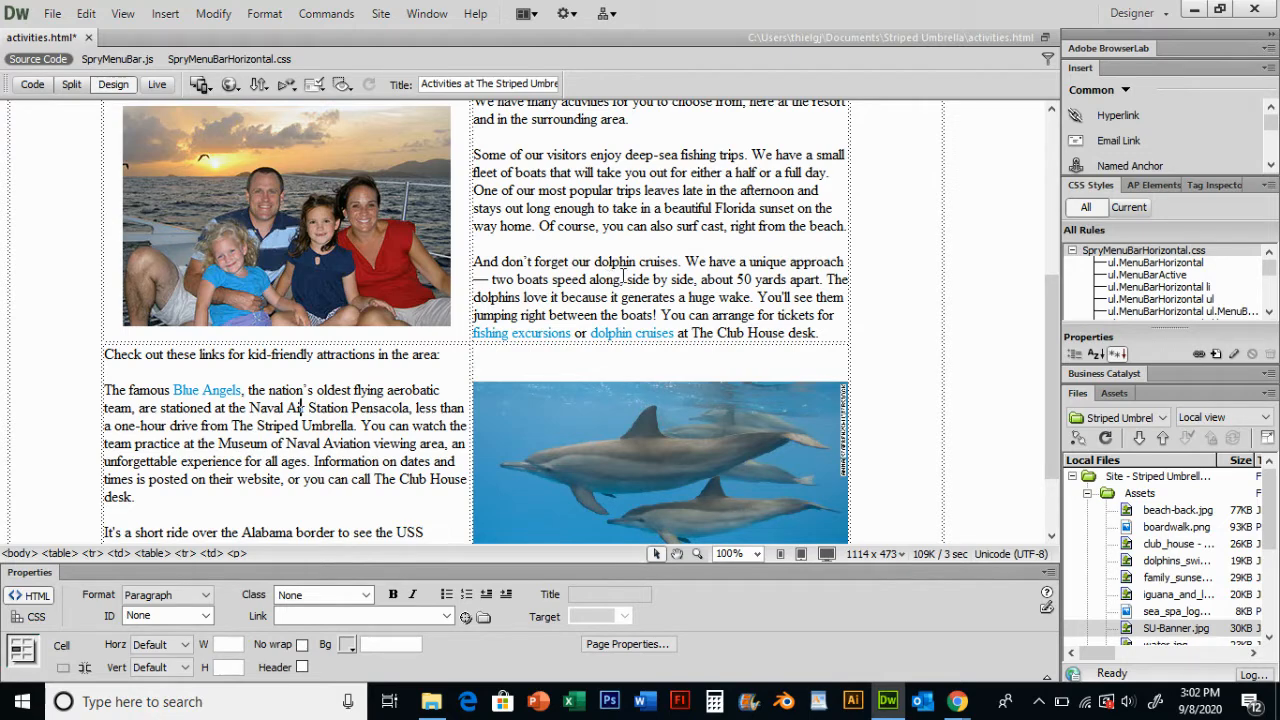
- Review the page's recolored links and save the activities page
scroll(527, 218, up, 6)
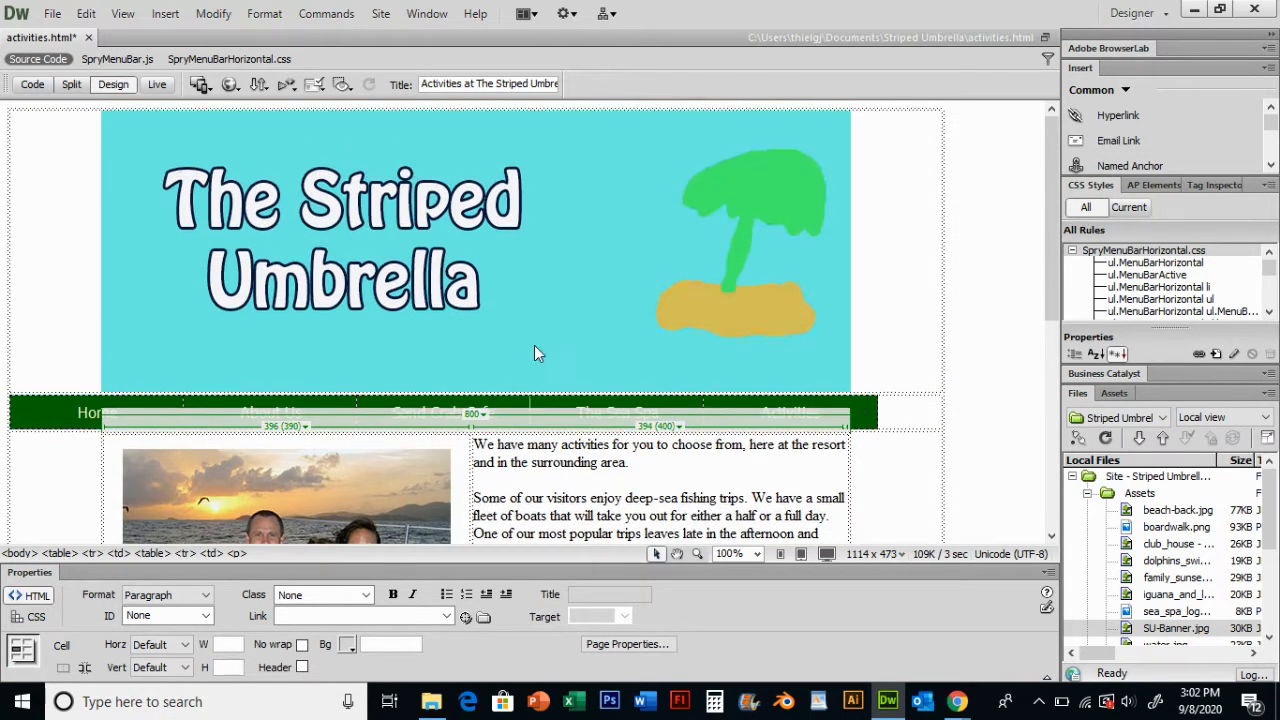
scroll(540, 327, down, 3)
scroll(540, 327, down, 3)
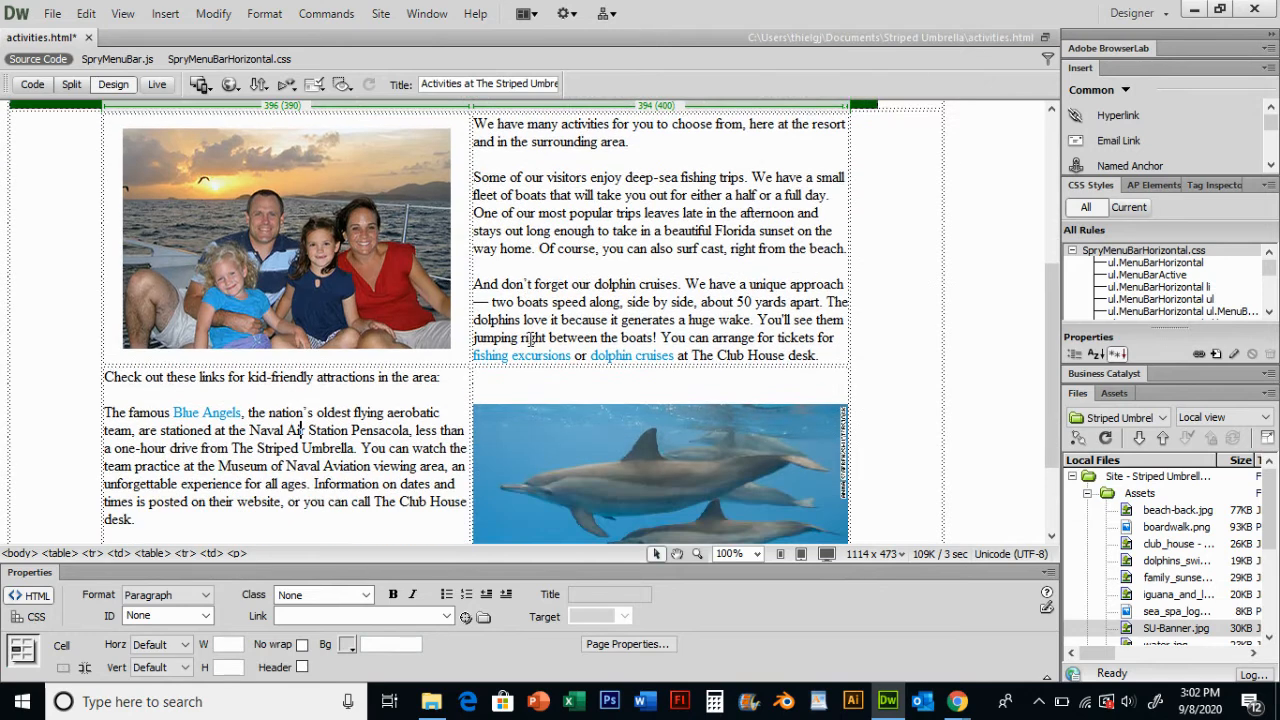
scroll(531, 338, up, 1)
scroll(531, 370, up, 1)
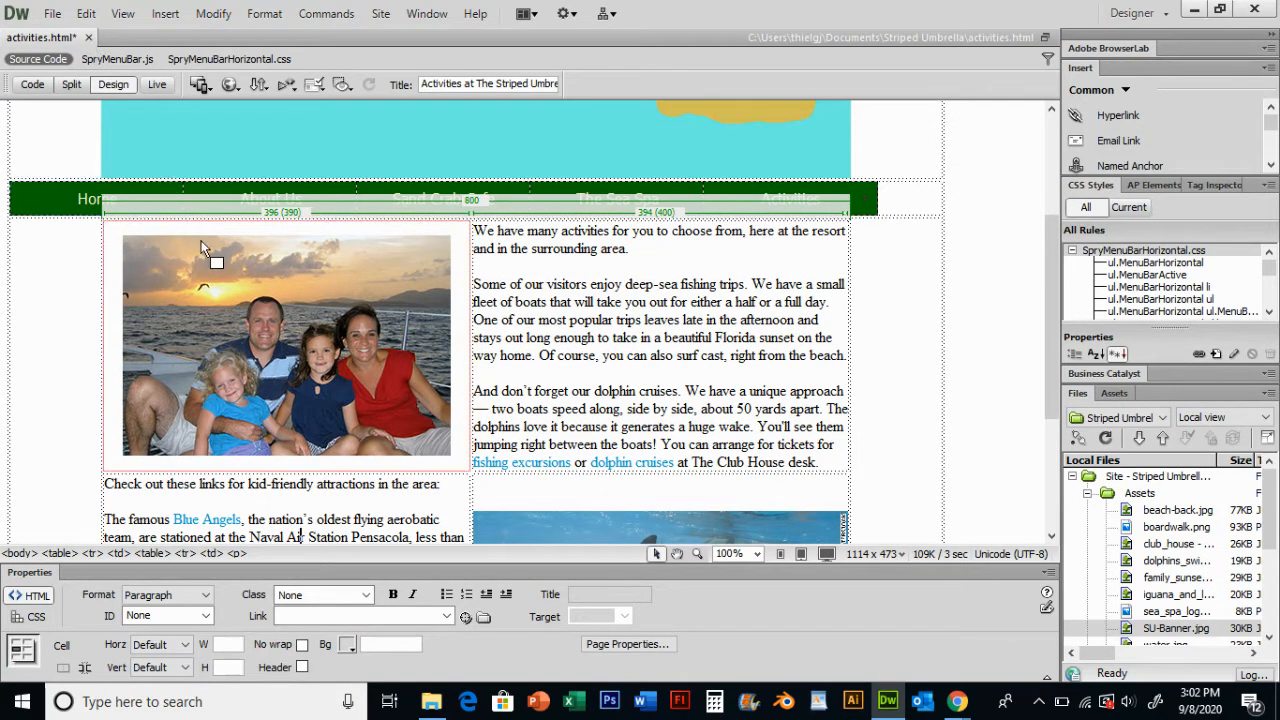
key(ctrl+s)
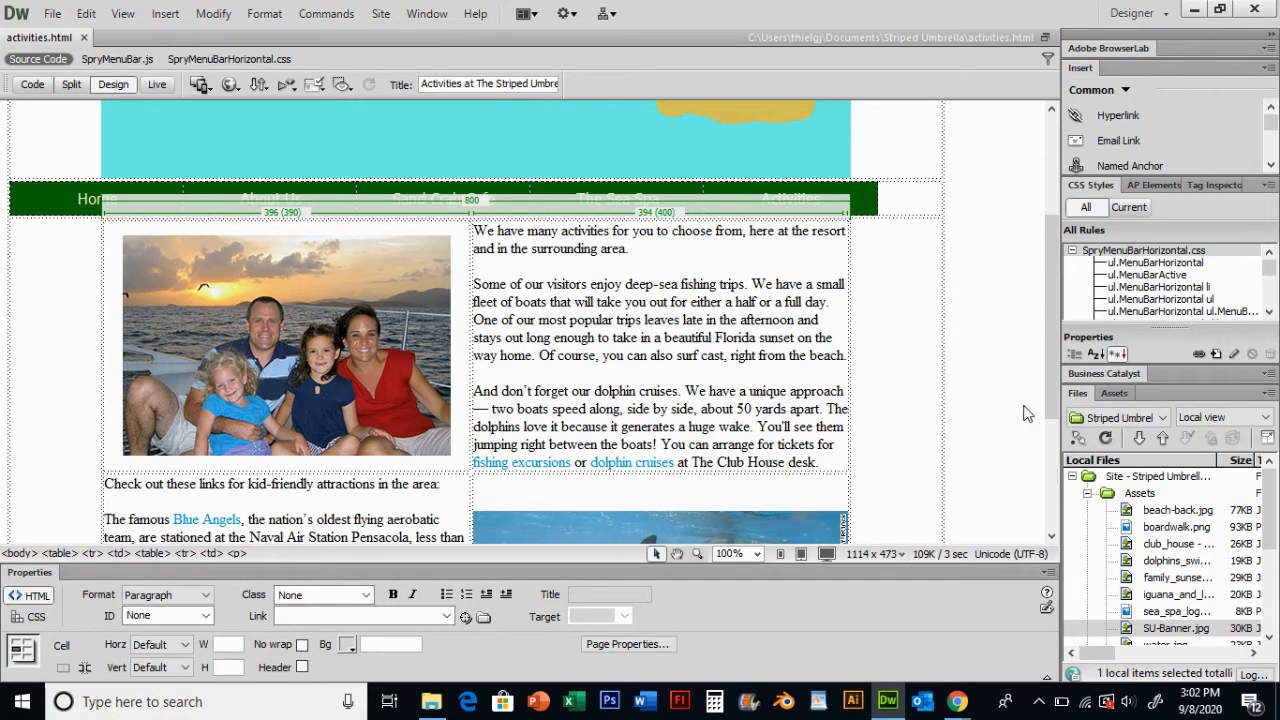
- Open spa.html from the site's local files
click(1273, 540)
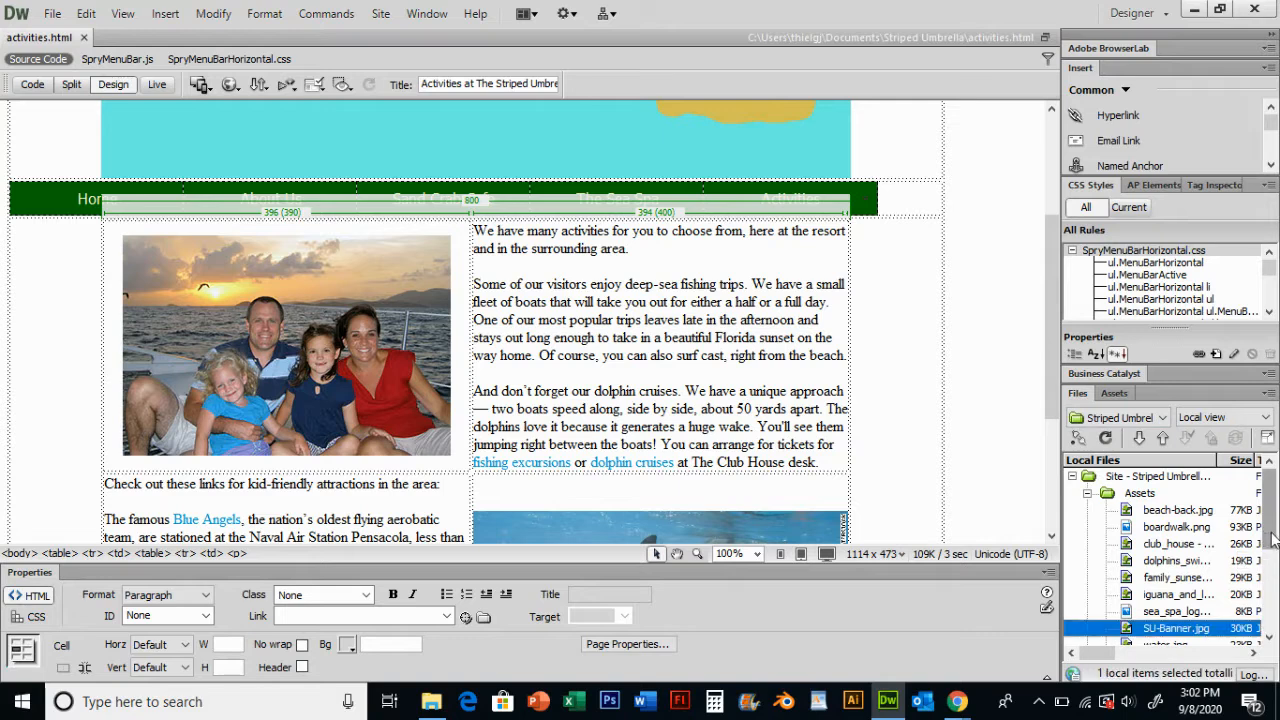
drag(1273, 540, 1275, 626)
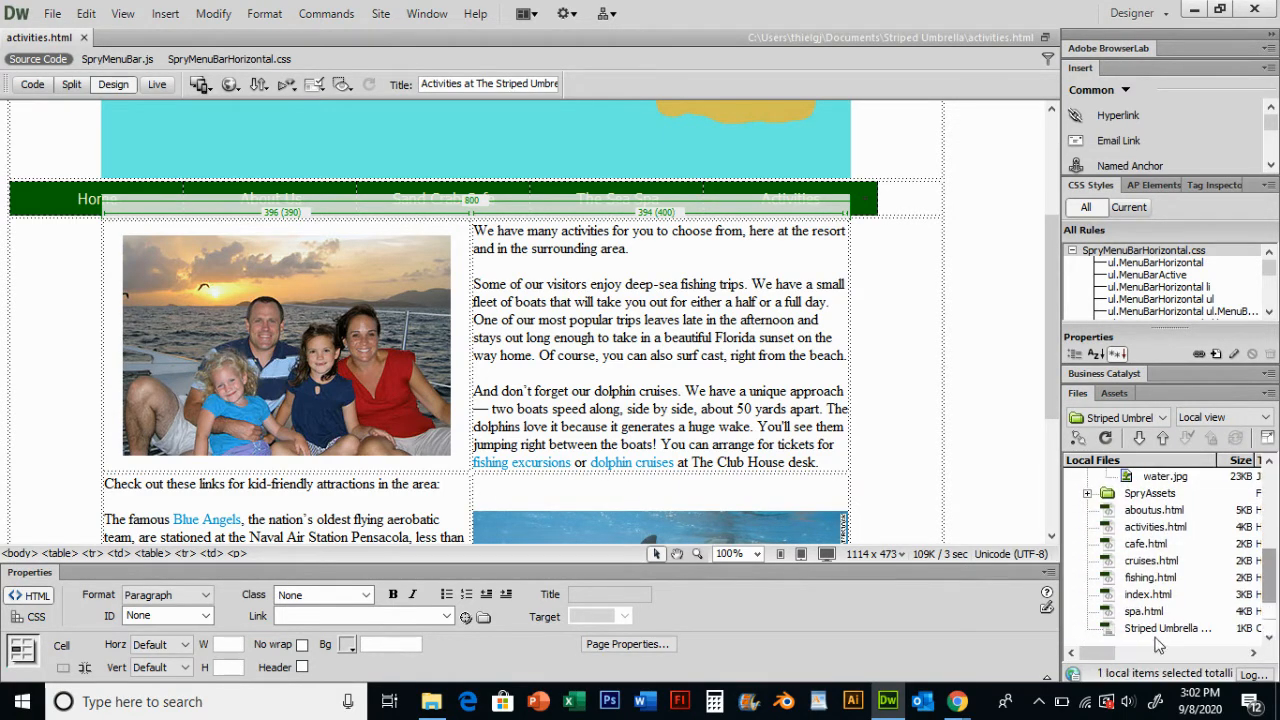
double_click(1157, 612)
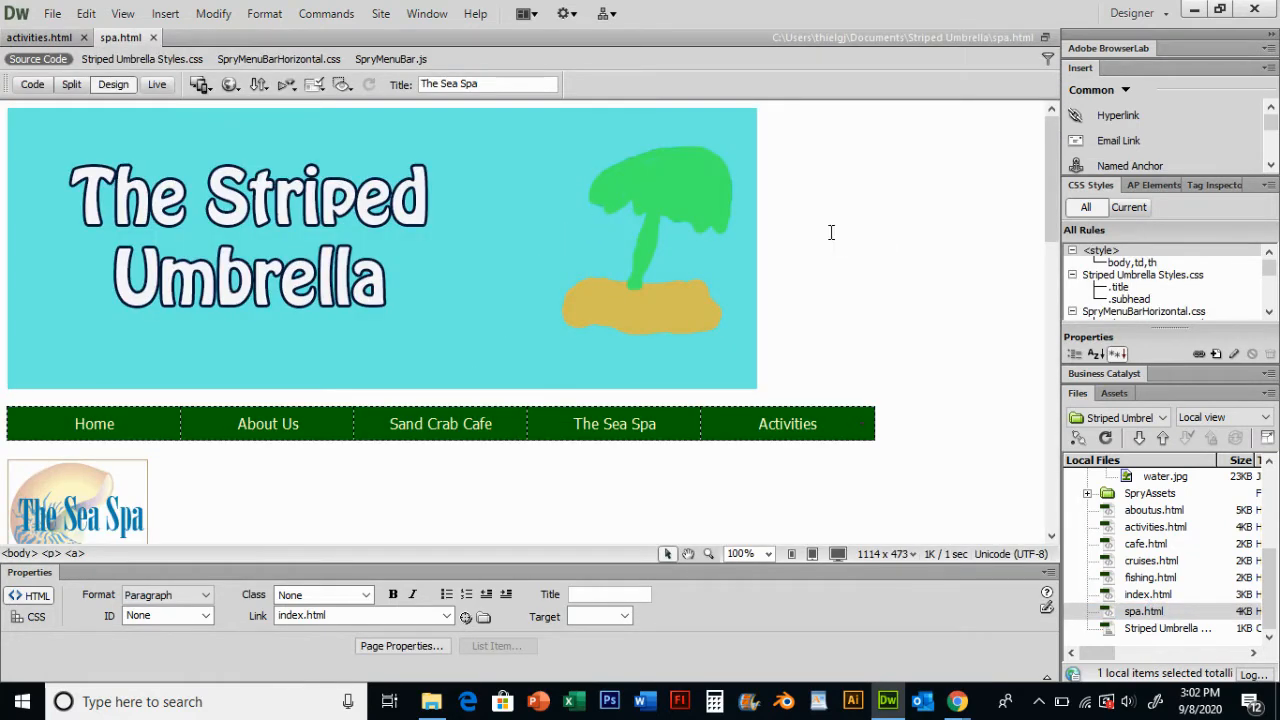
- Add a new paragraph reading TOP below the class table at the end of the spa page
scroll(866, 237, down, 4)
scroll(563, 317, down, 8)
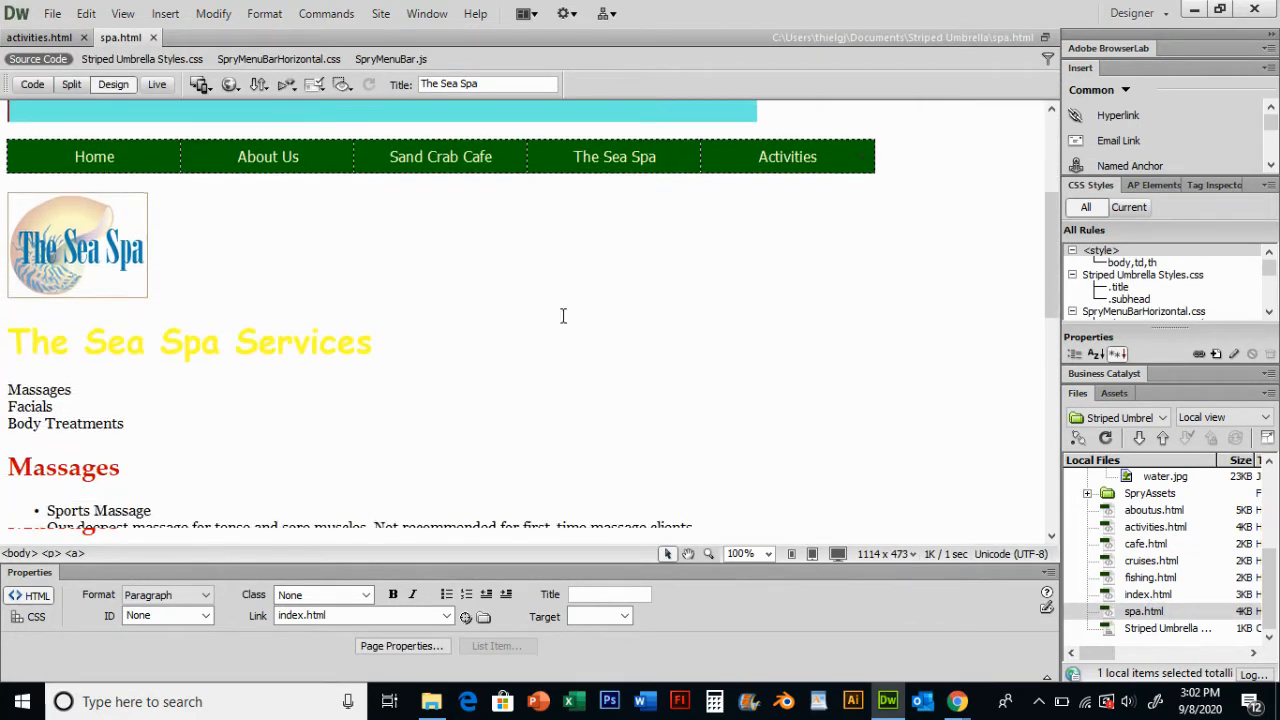
scroll(610, 300, down, 7)
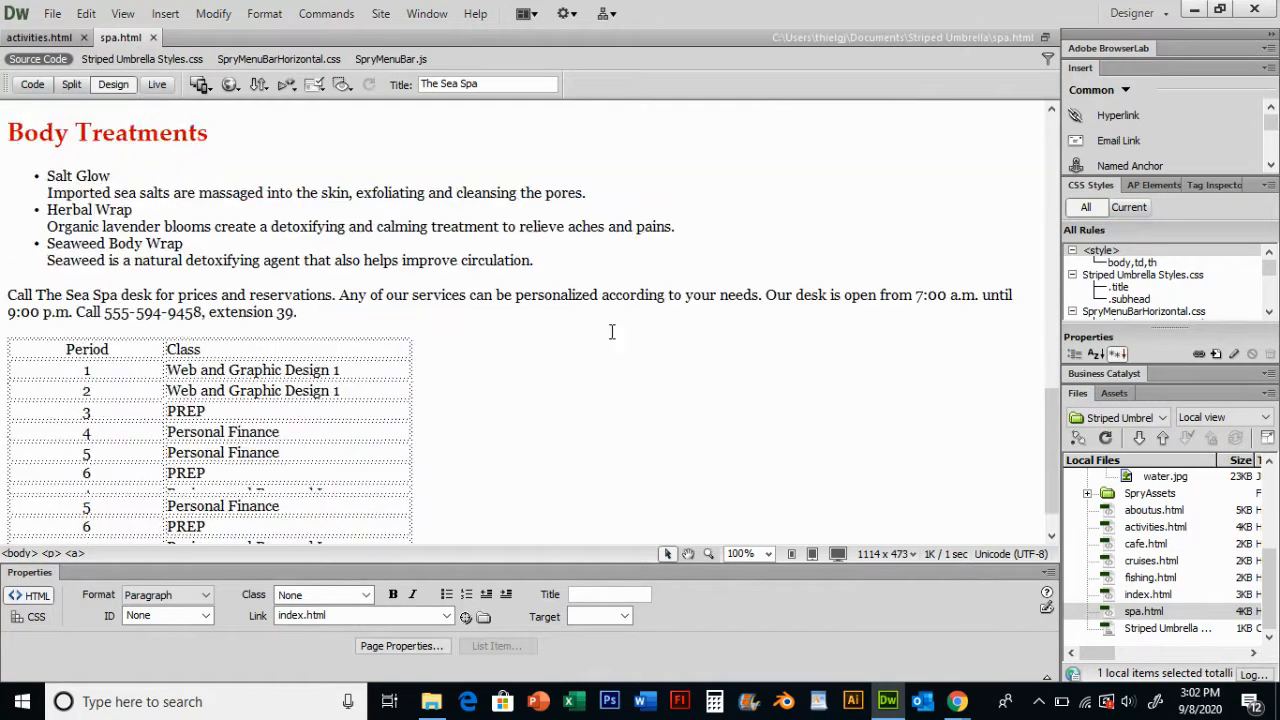
scroll(585, 365, up, 9)
scroll(586, 331, up, 10)
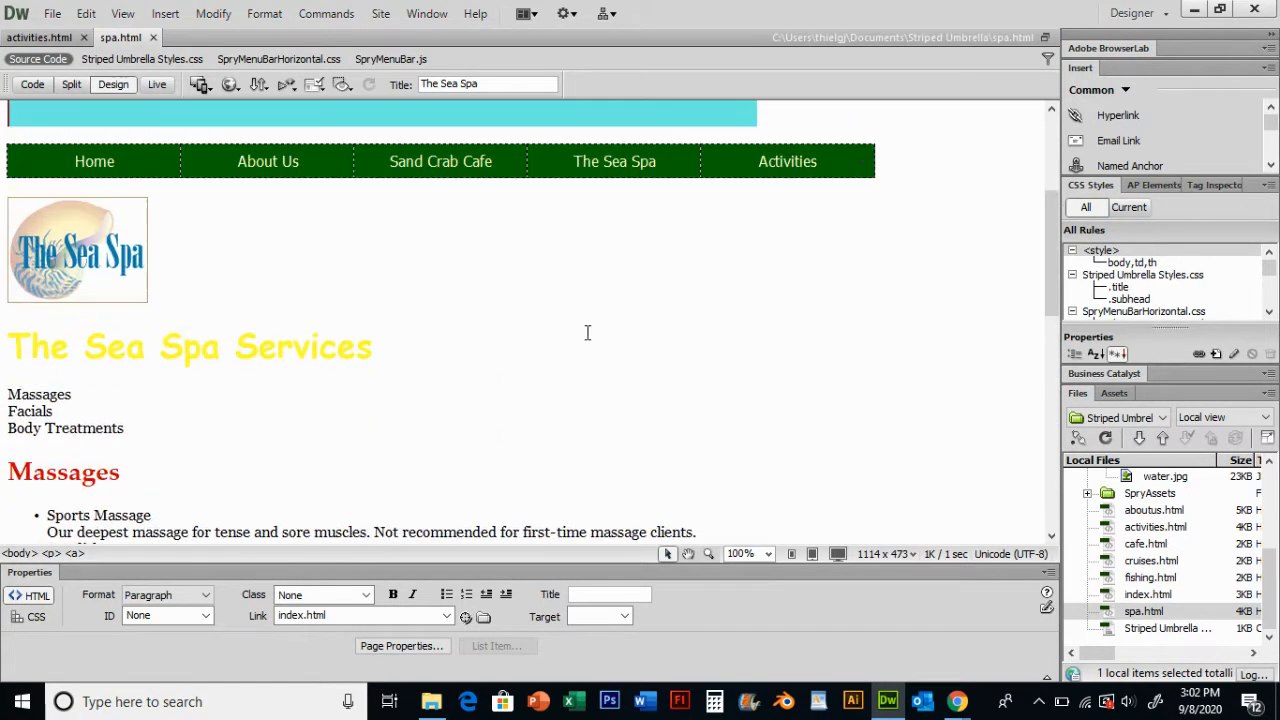
scroll(524, 266, down, 6)
scroll(524, 266, down, 10)
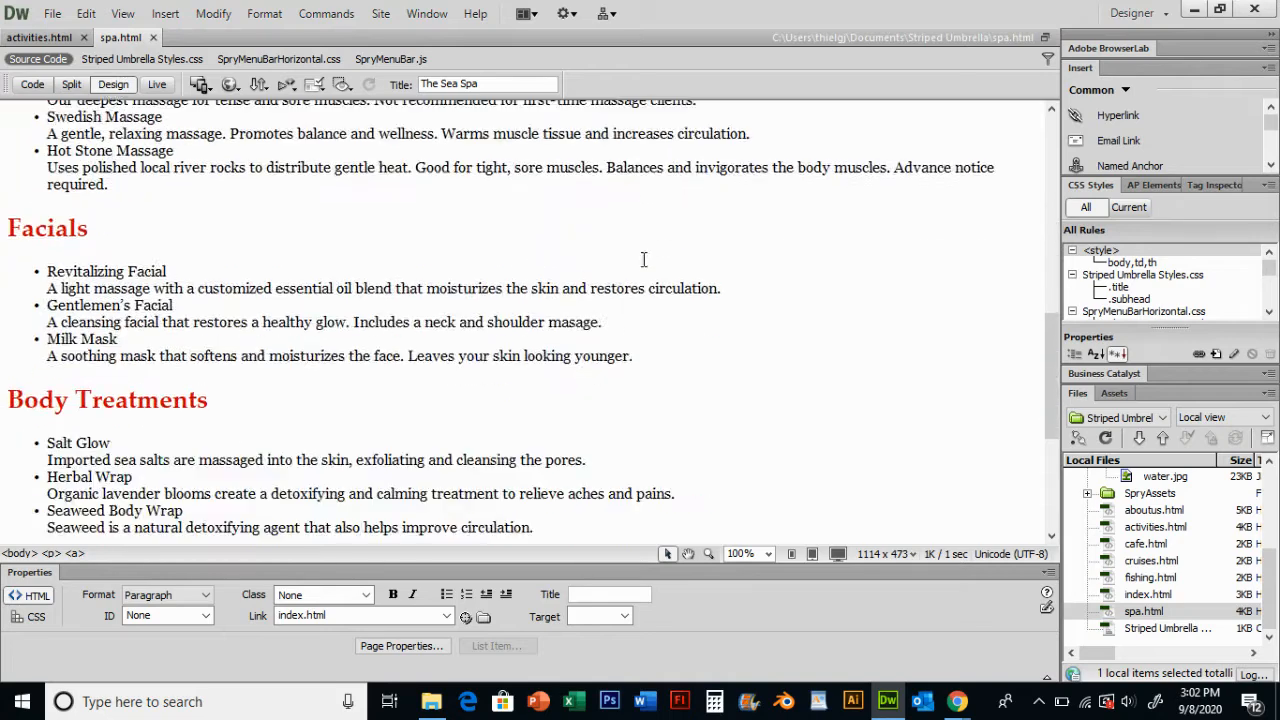
click(469, 466)
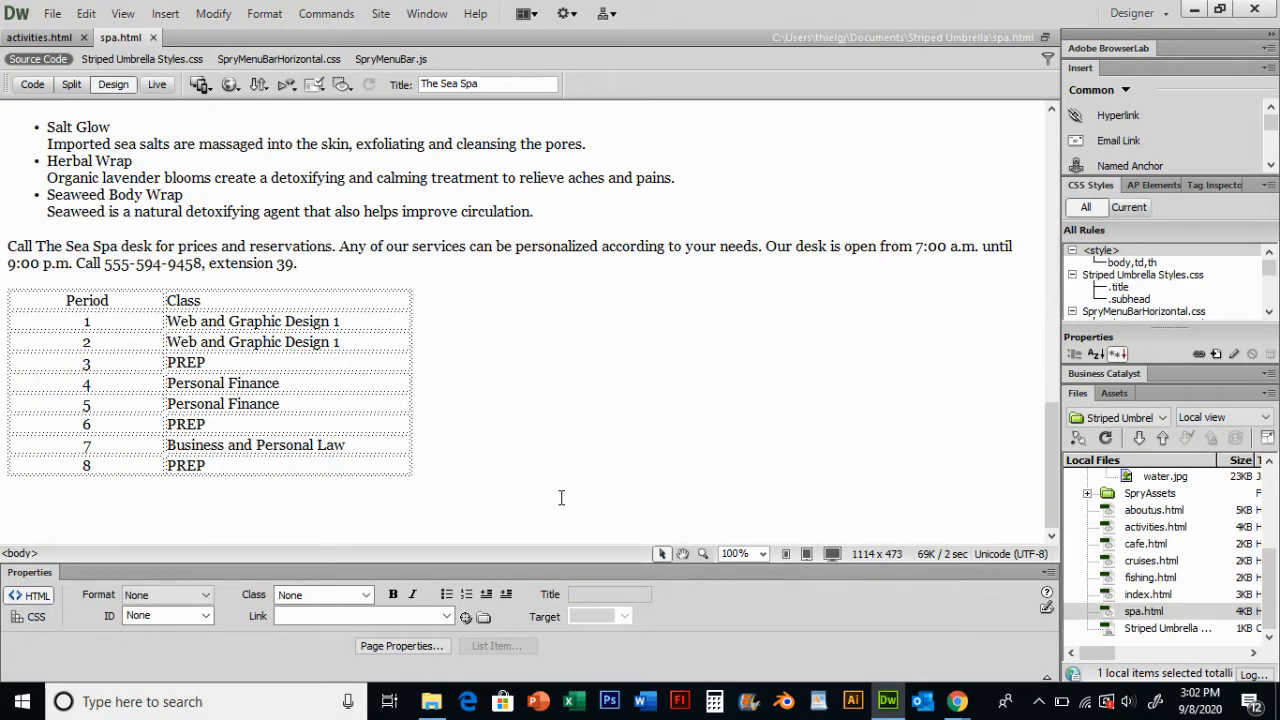
key(Return)
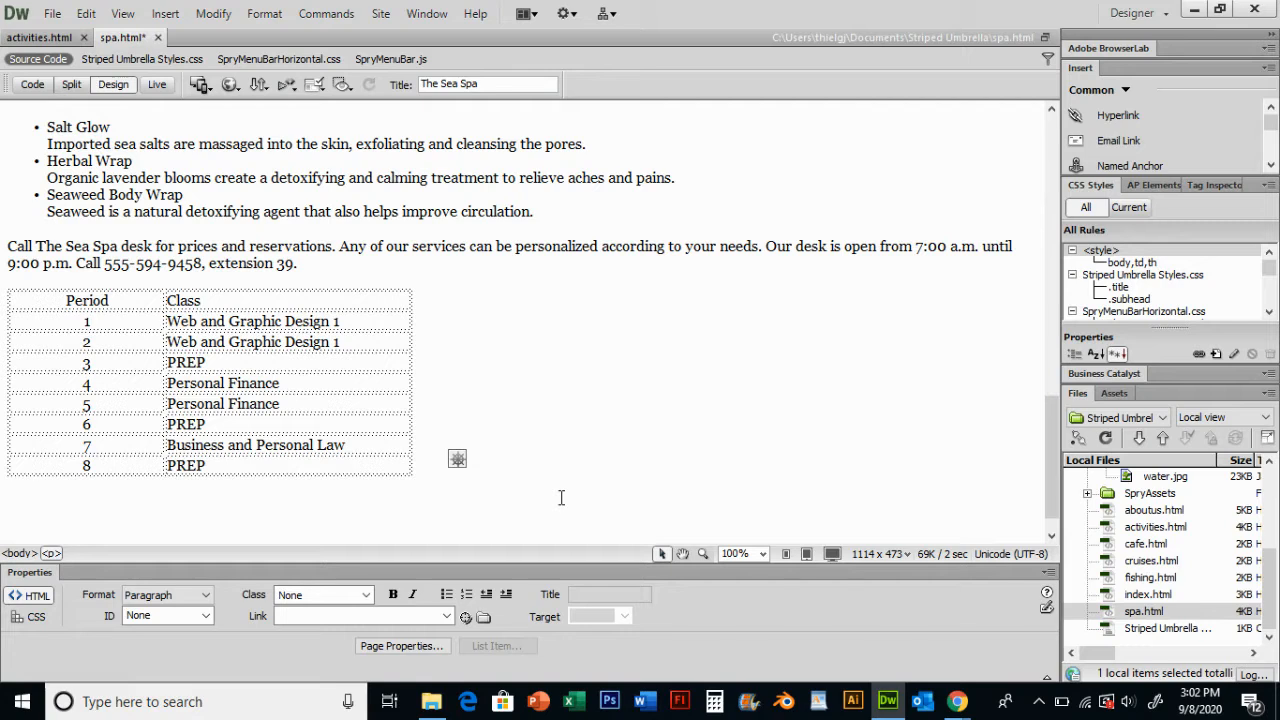
text(TOP)
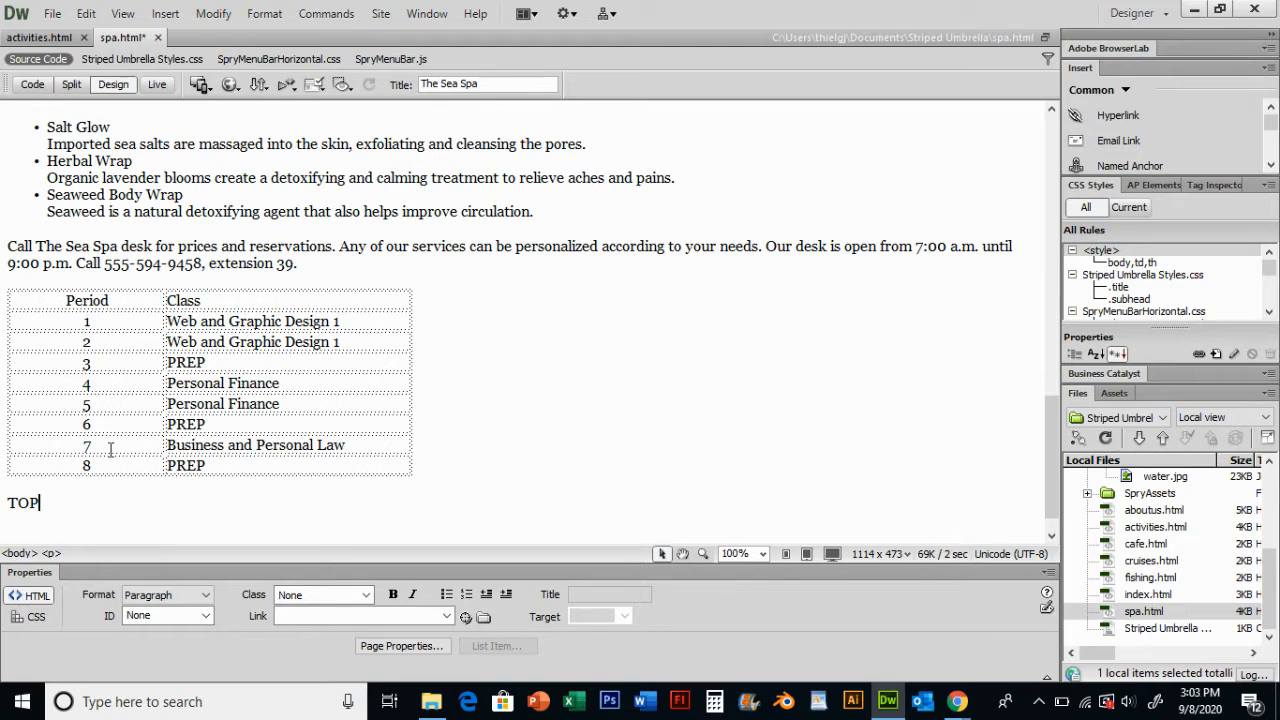
- Insert a named anchor called Top just before the banner image at the top of the page
scroll(148, 415, up, 1)
scroll(150, 416, down, 2)
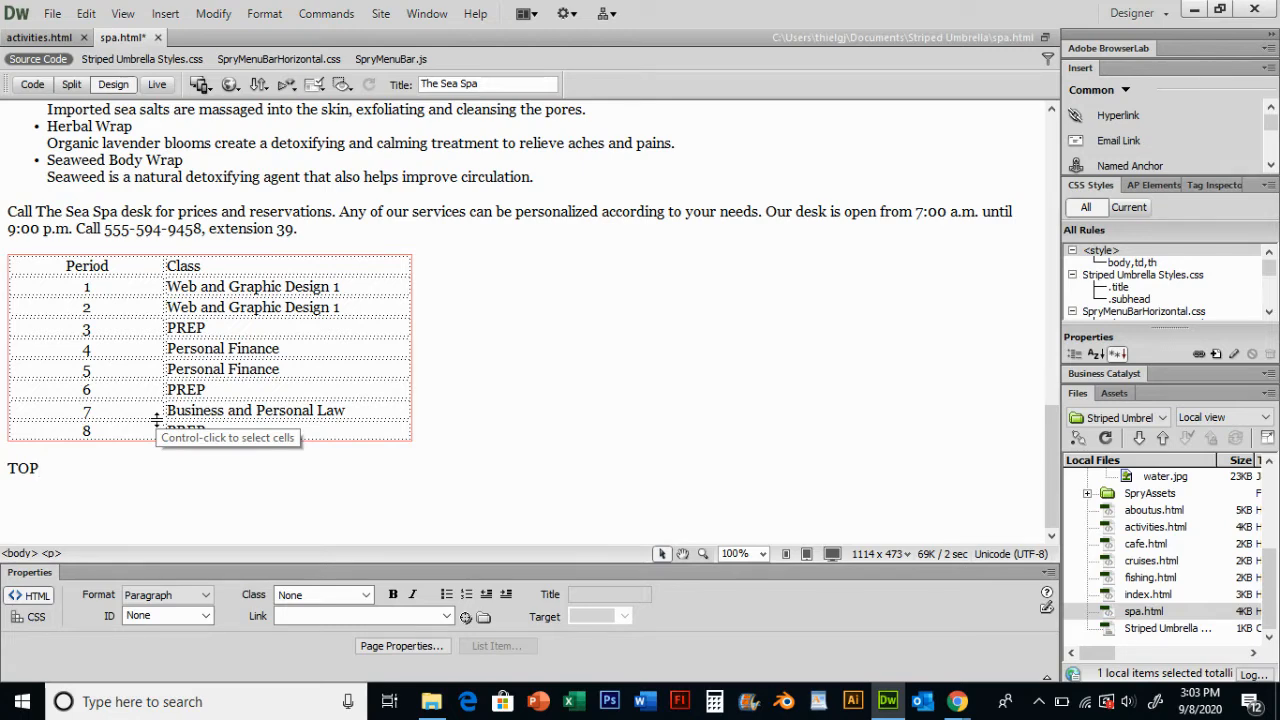
scroll(130, 393, up, 15)
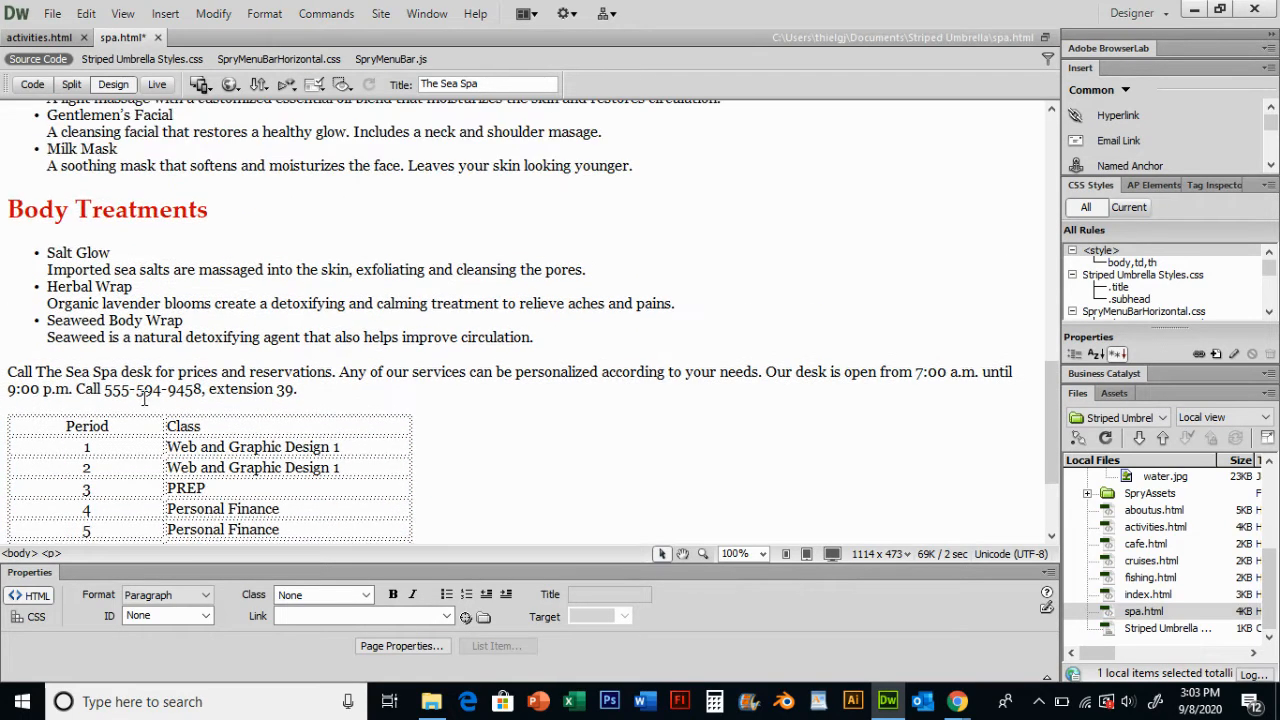
scroll(226, 364, up, 7)
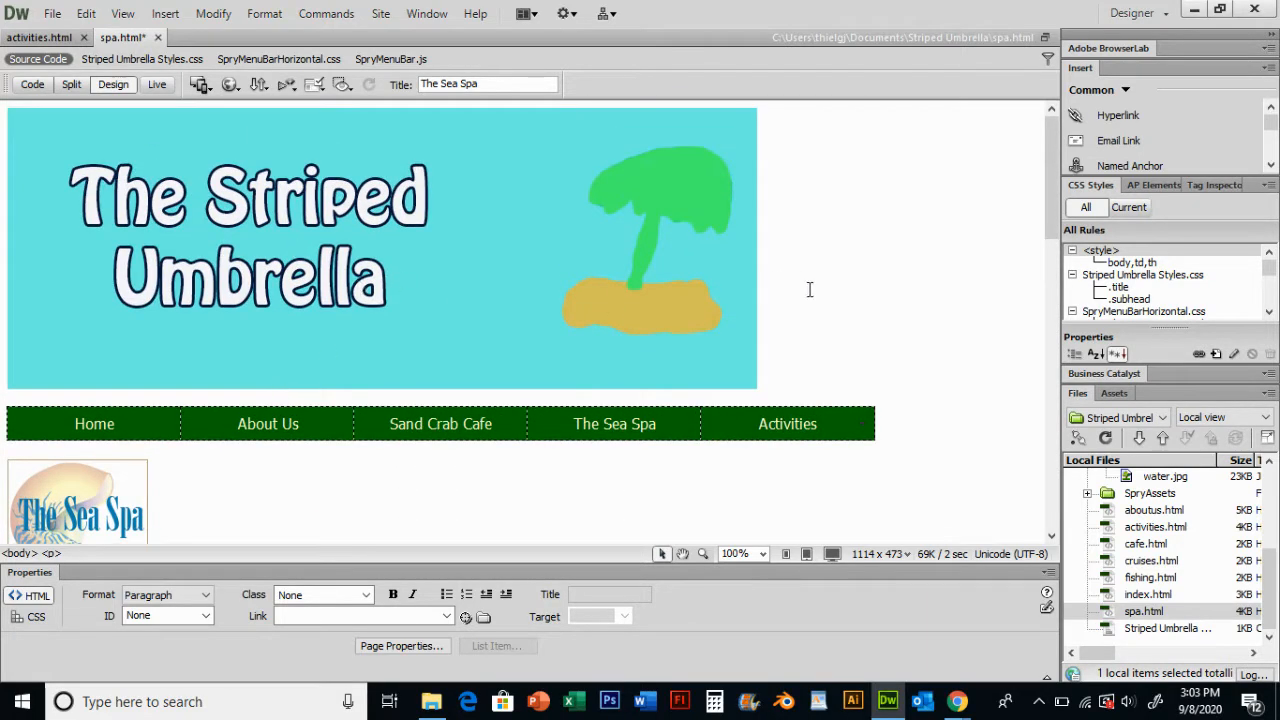
click(314, 240)
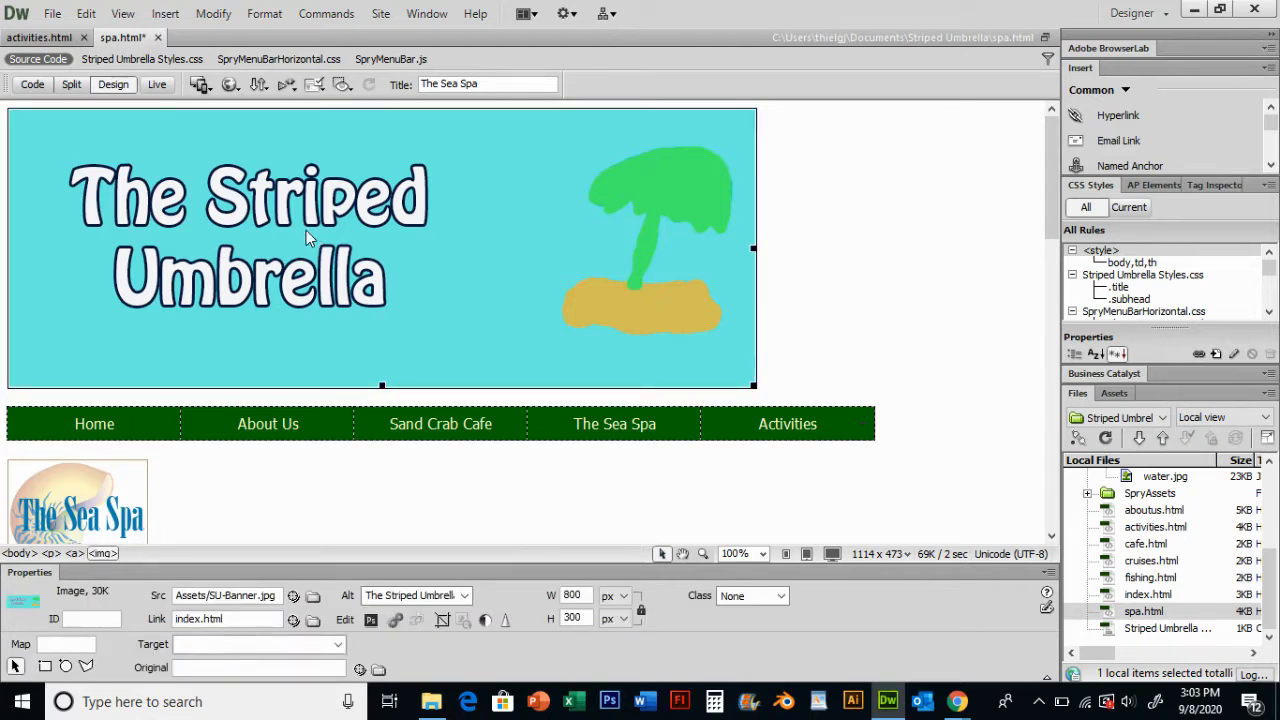
key(Left)
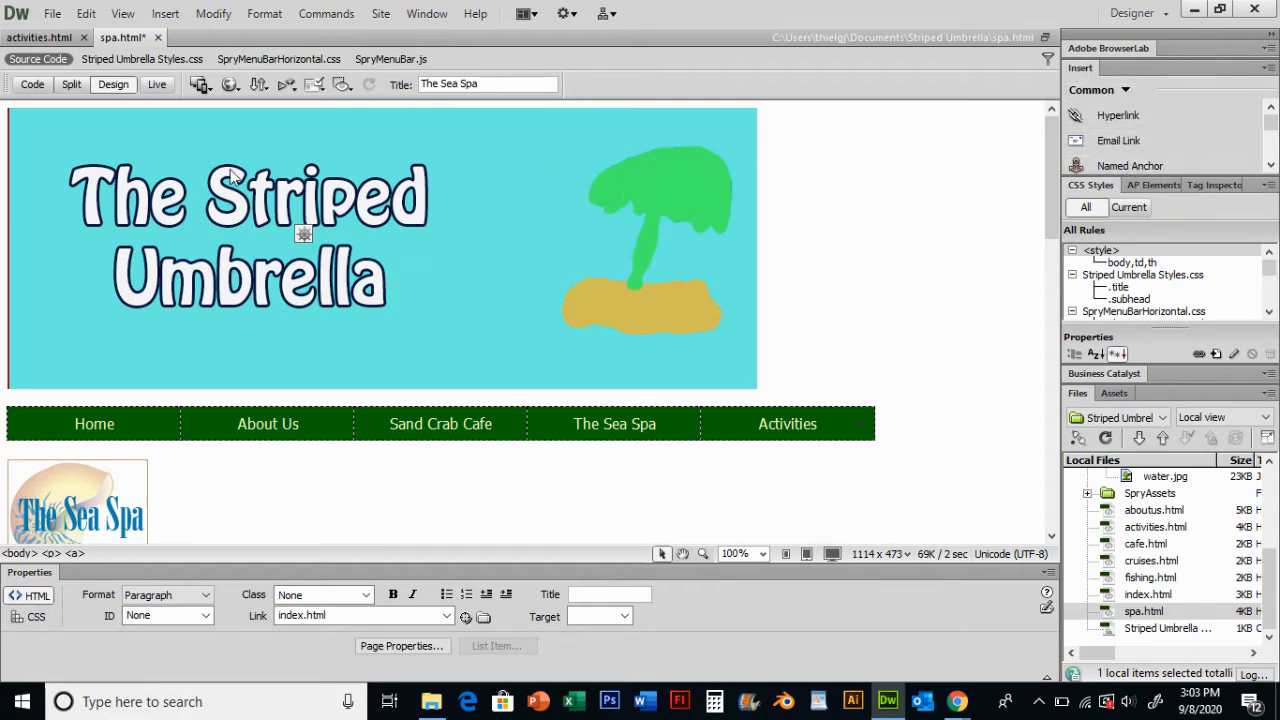
click(166, 14)
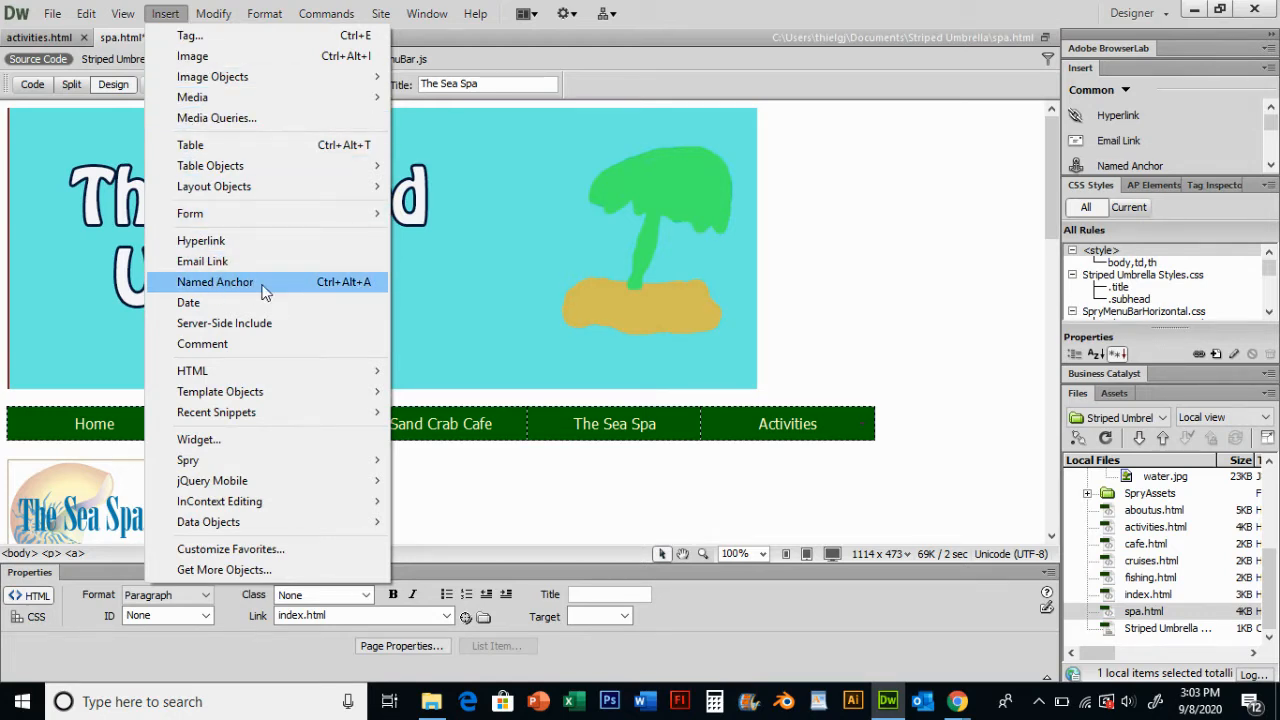
click(1133, 166)
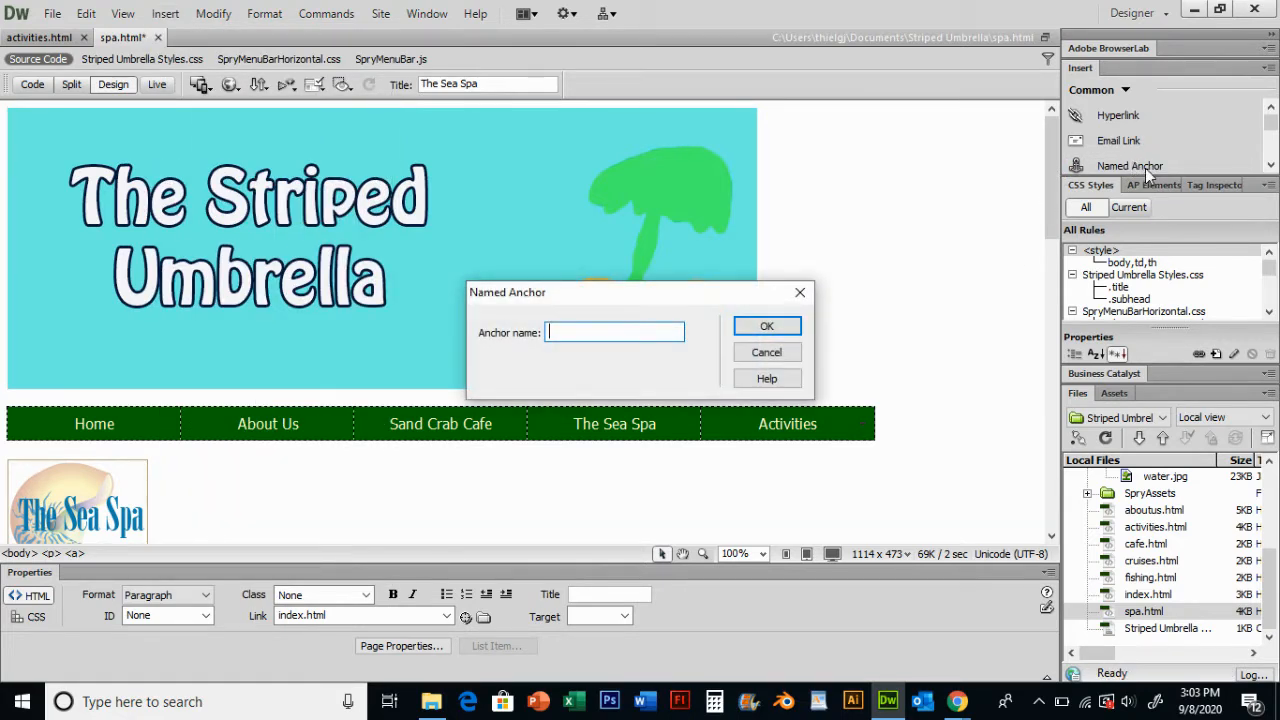
text(Top)
click(786, 331)
click(907, 262)
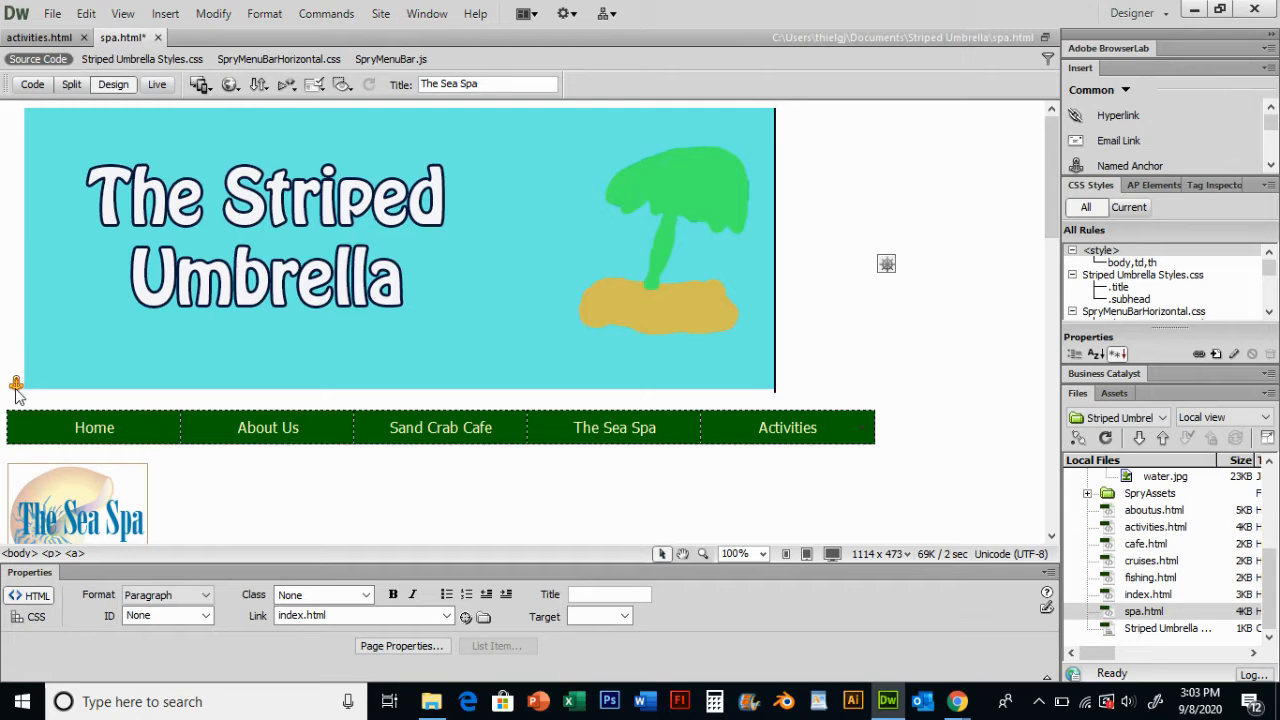
- Select the TOP text below the class table
scroll(150, 318, down, 12)
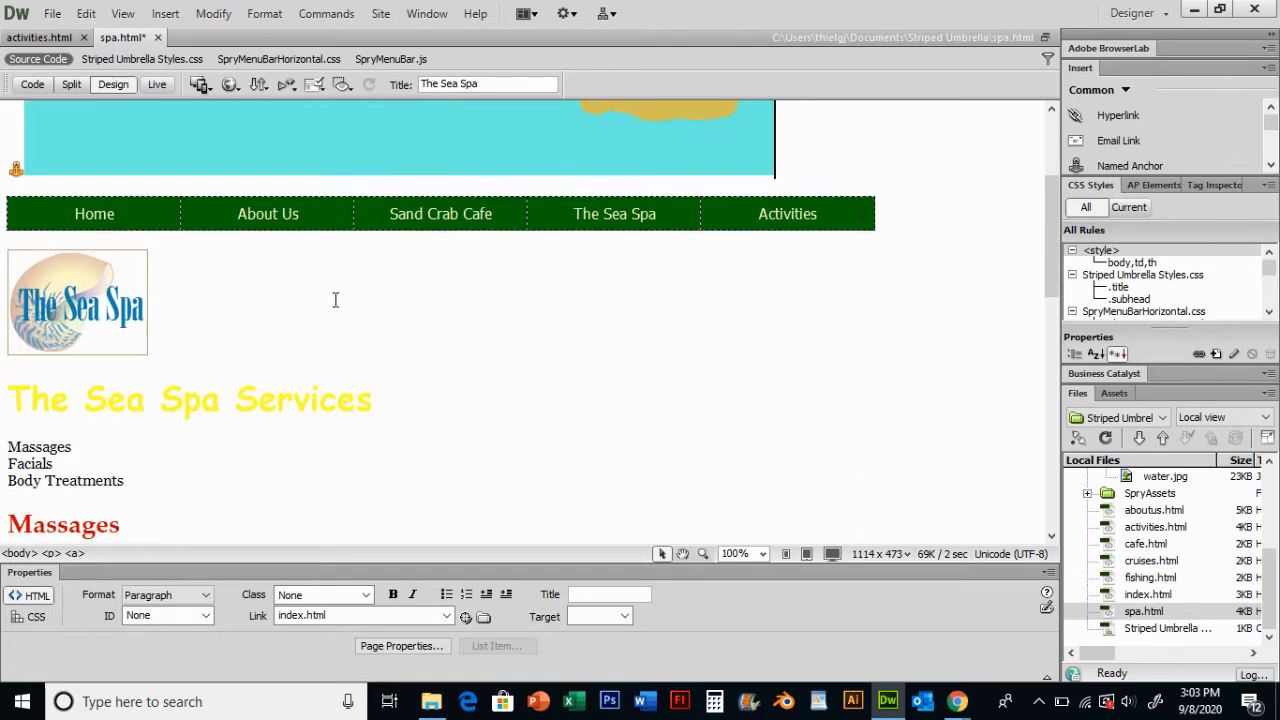
scroll(206, 314, down, 7)
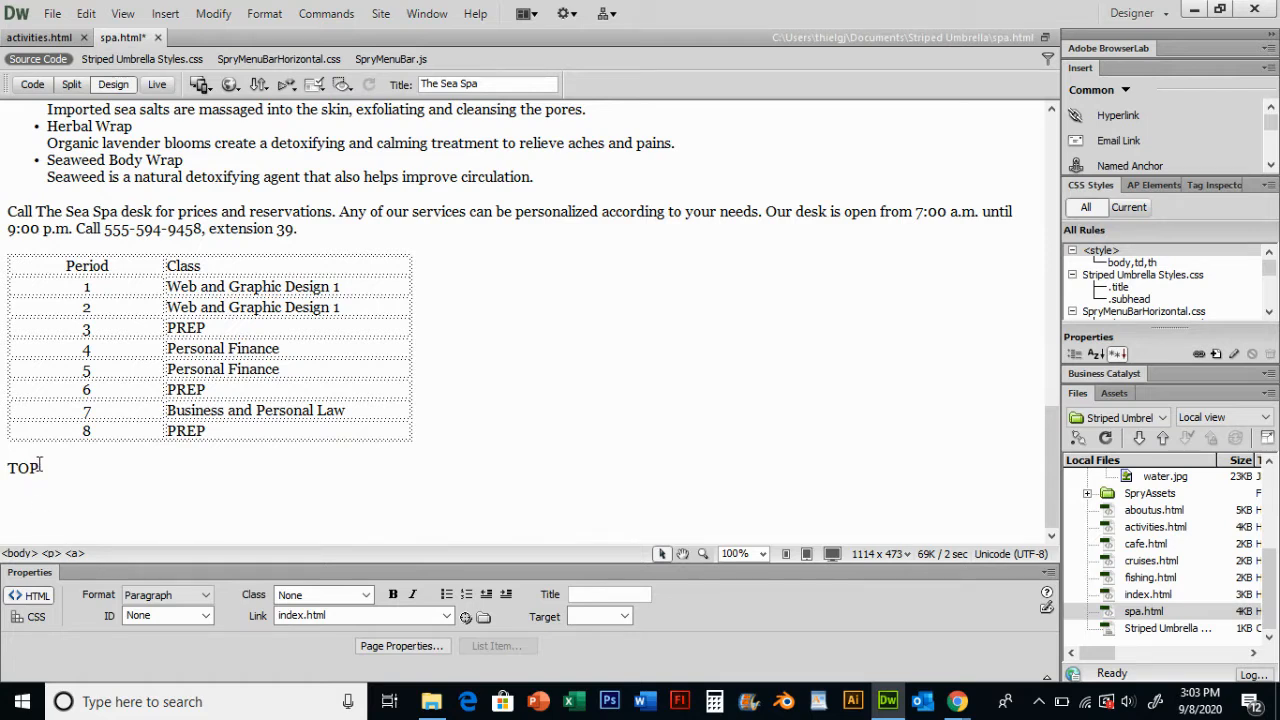
drag(40, 466, 8, 466)
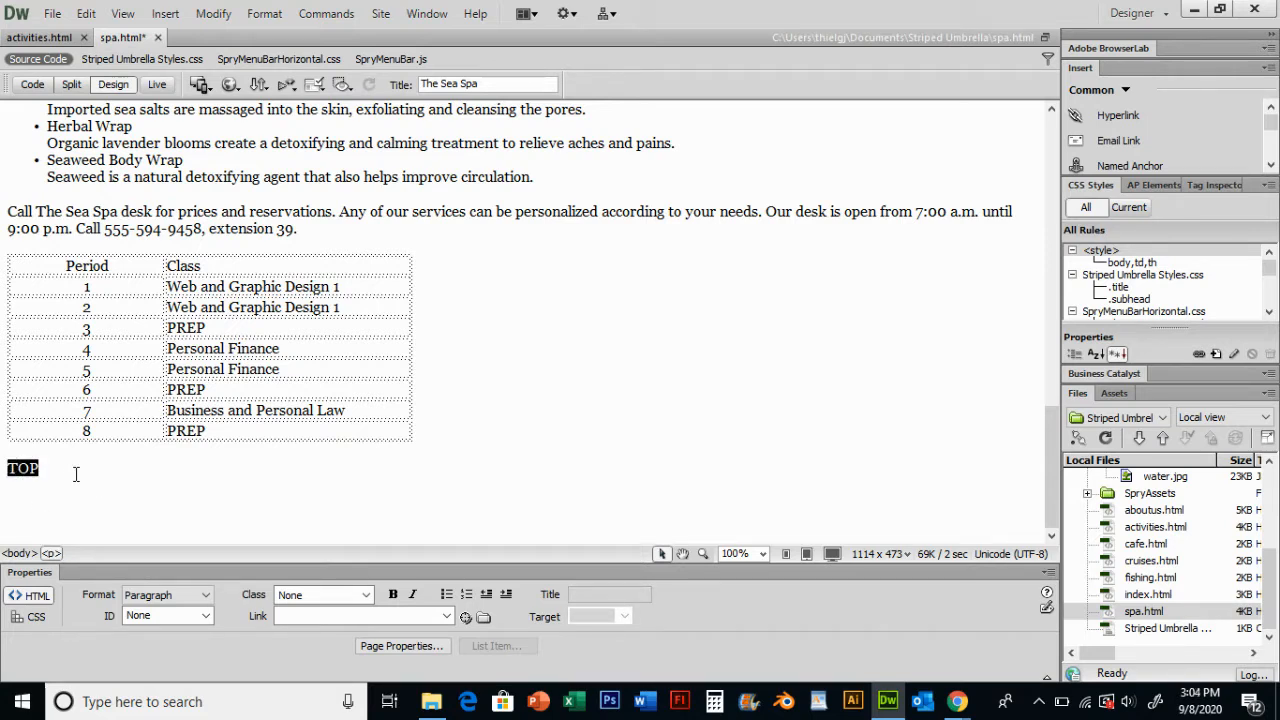
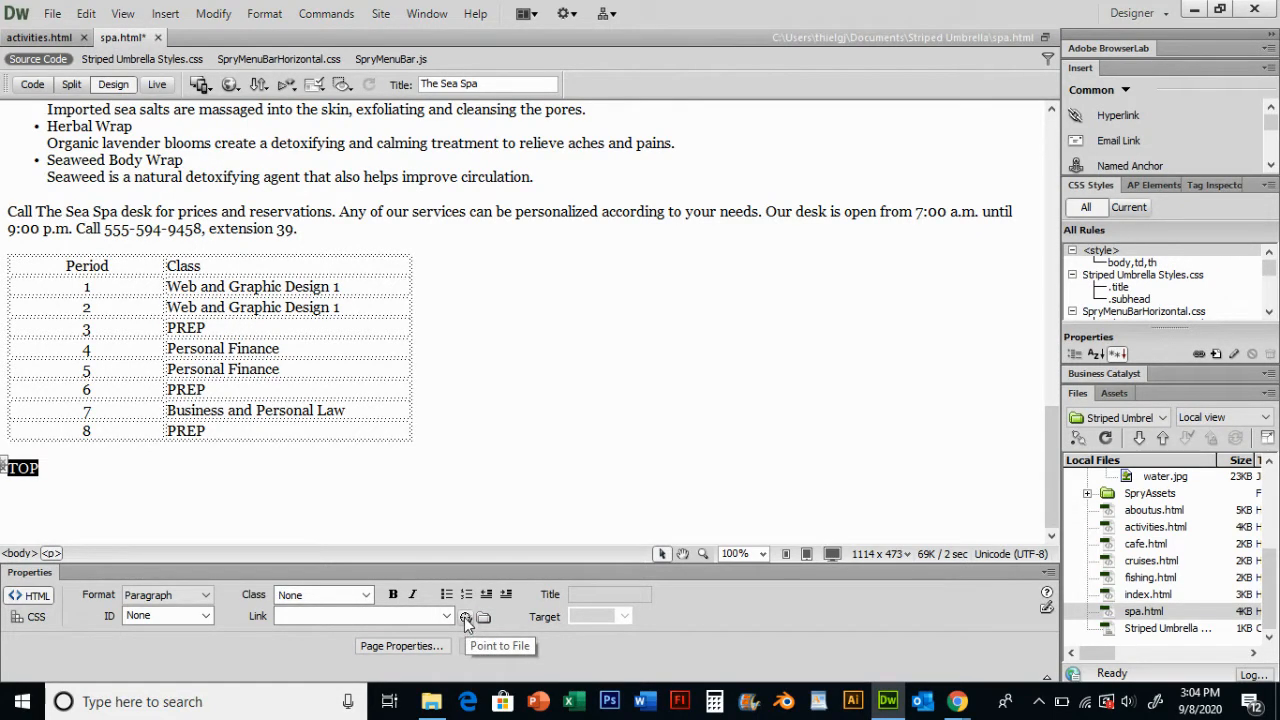
- Link the selected TOP text to the Top named anchor
drag(464, 617, 19, 234)
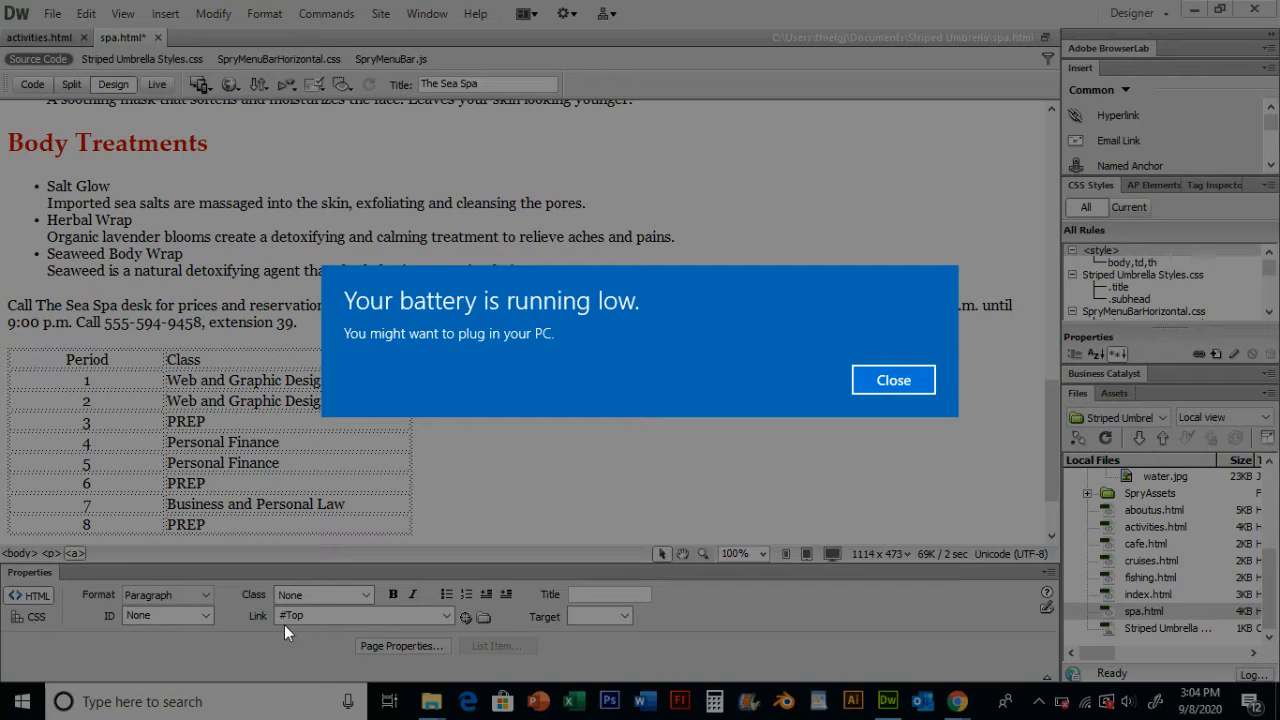
click(875, 386)
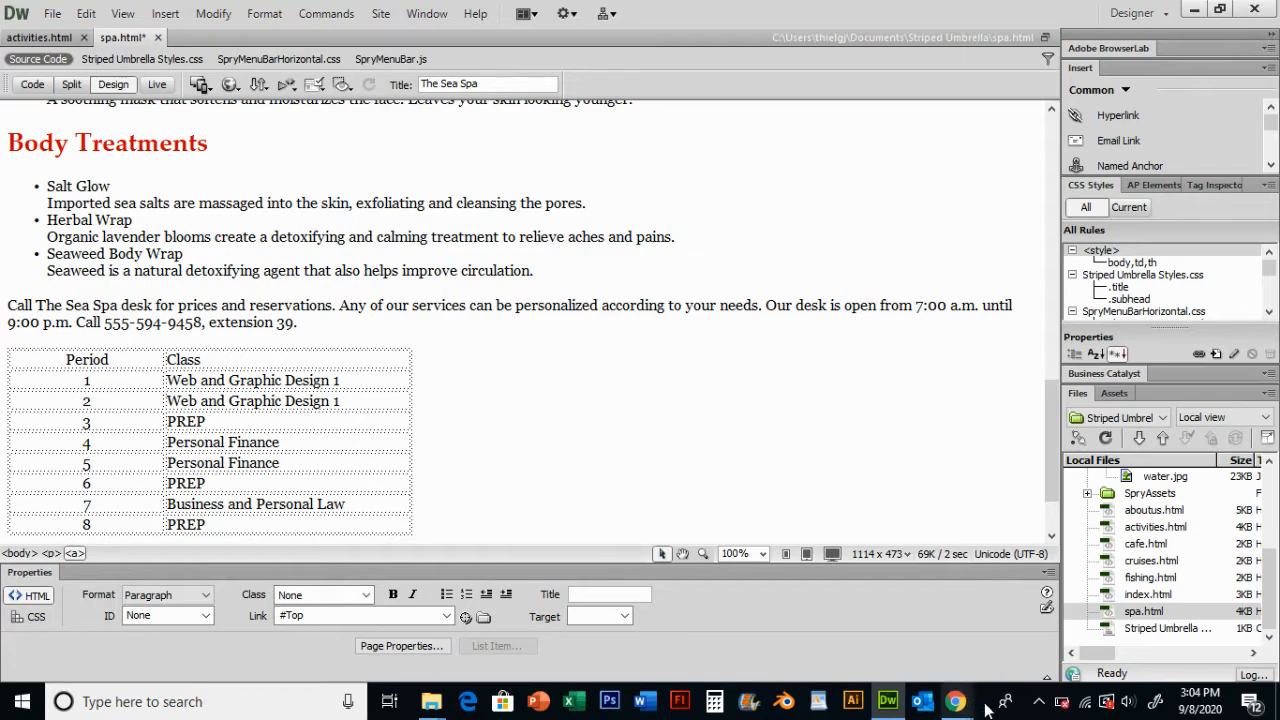
mouse_move(957, 701)
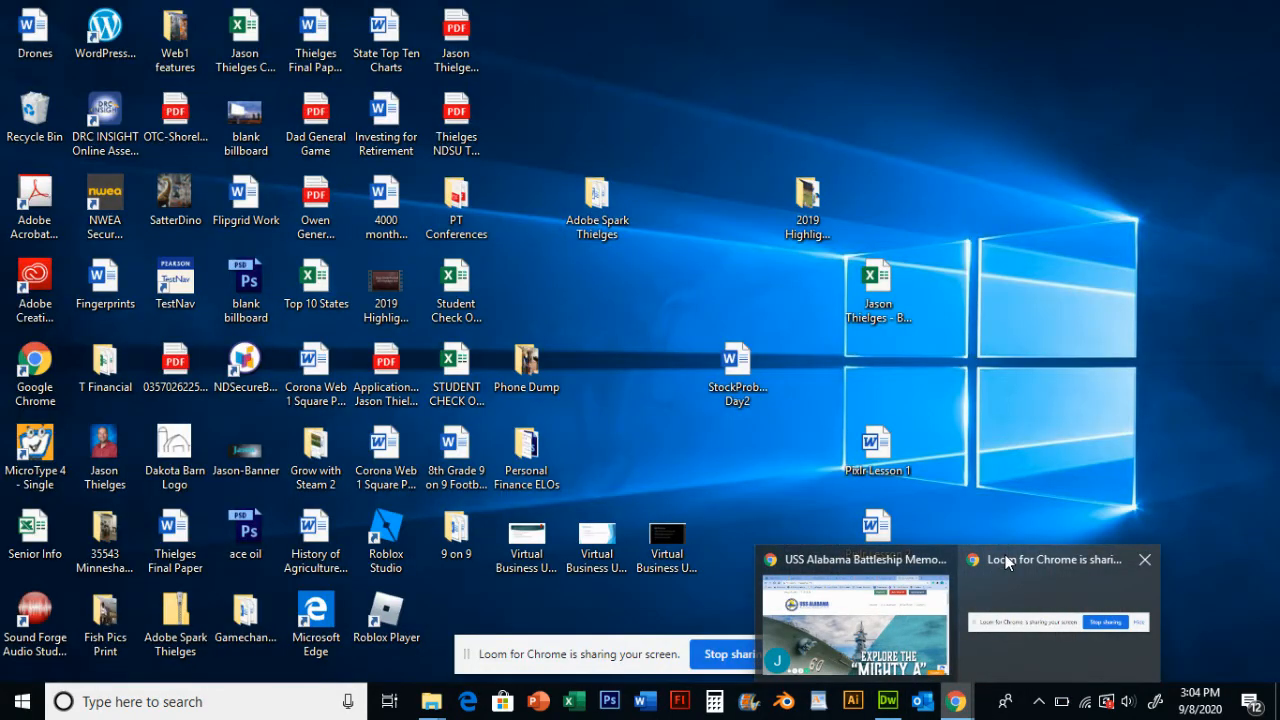
click(1005, 554)
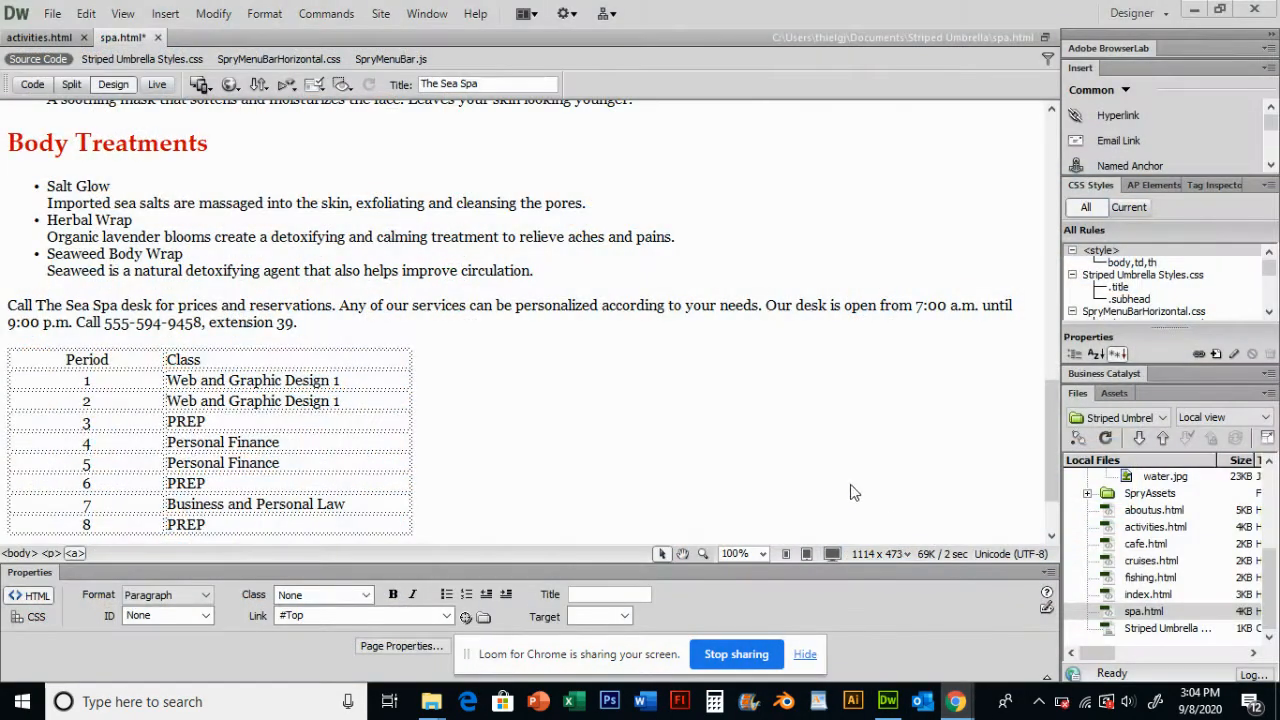
click(805, 654)
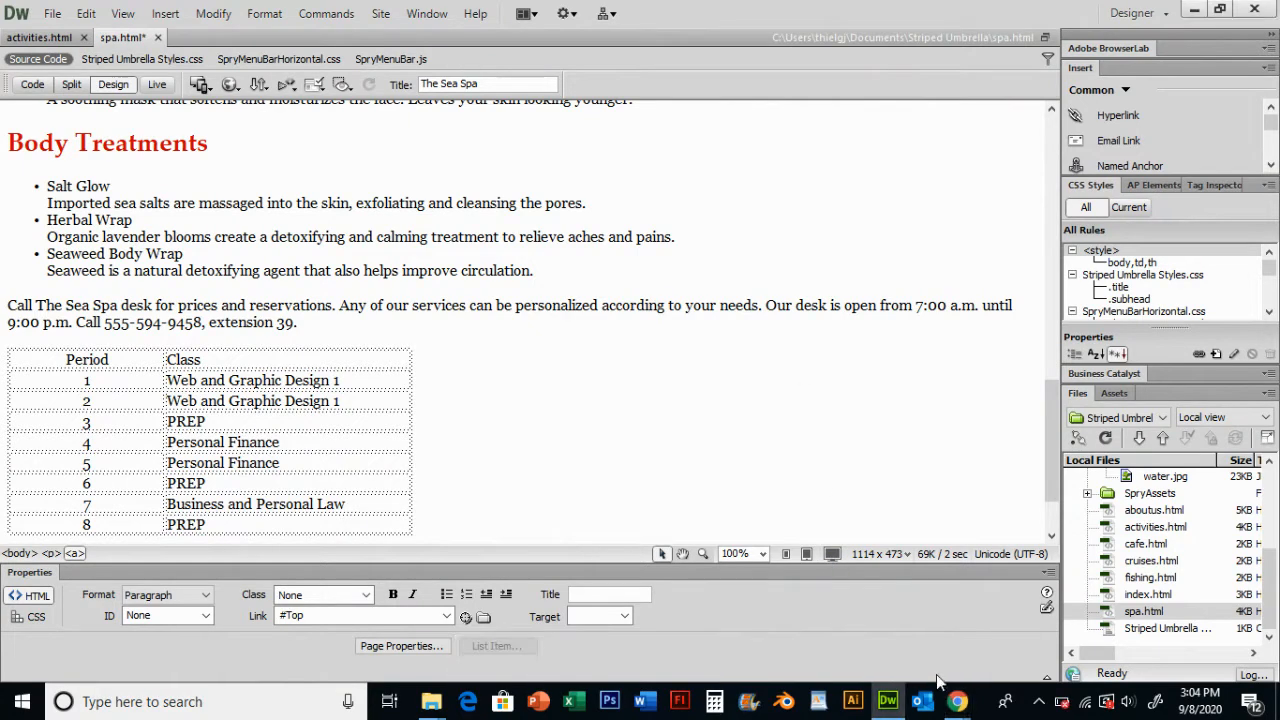
mouse_move(957, 700)
click(858, 598)
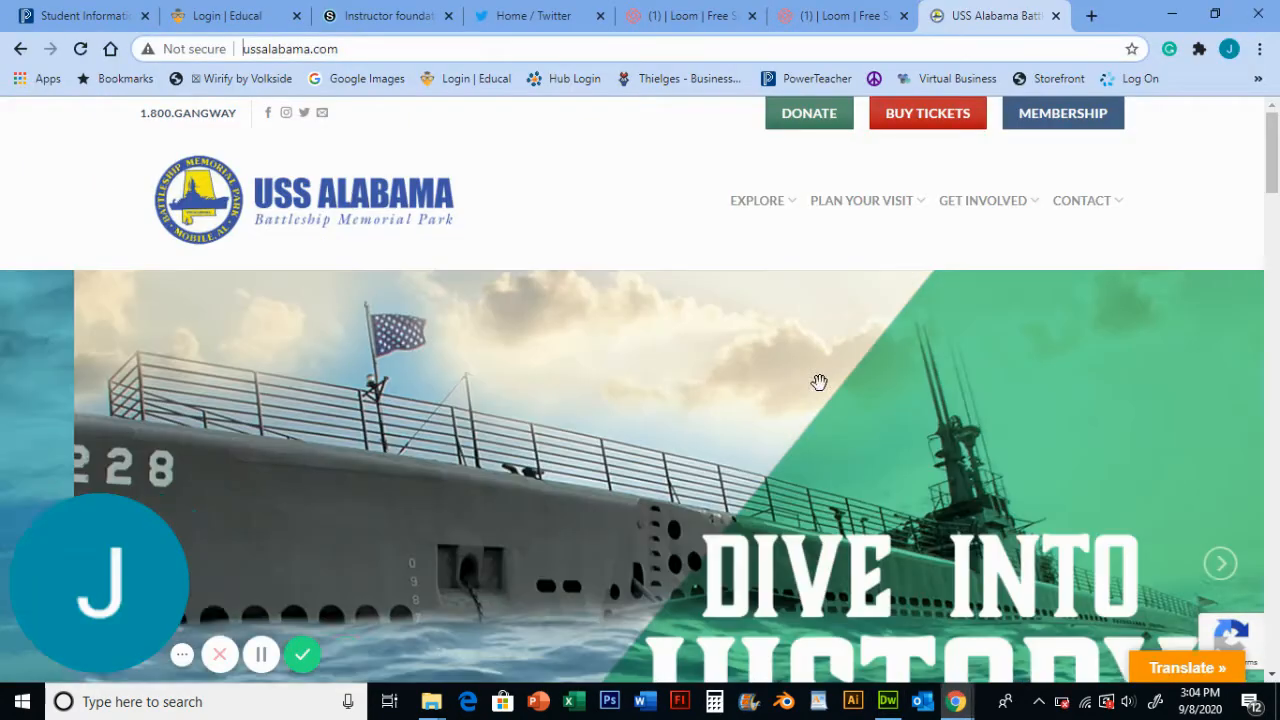
click(840, 16)
click(700, 16)
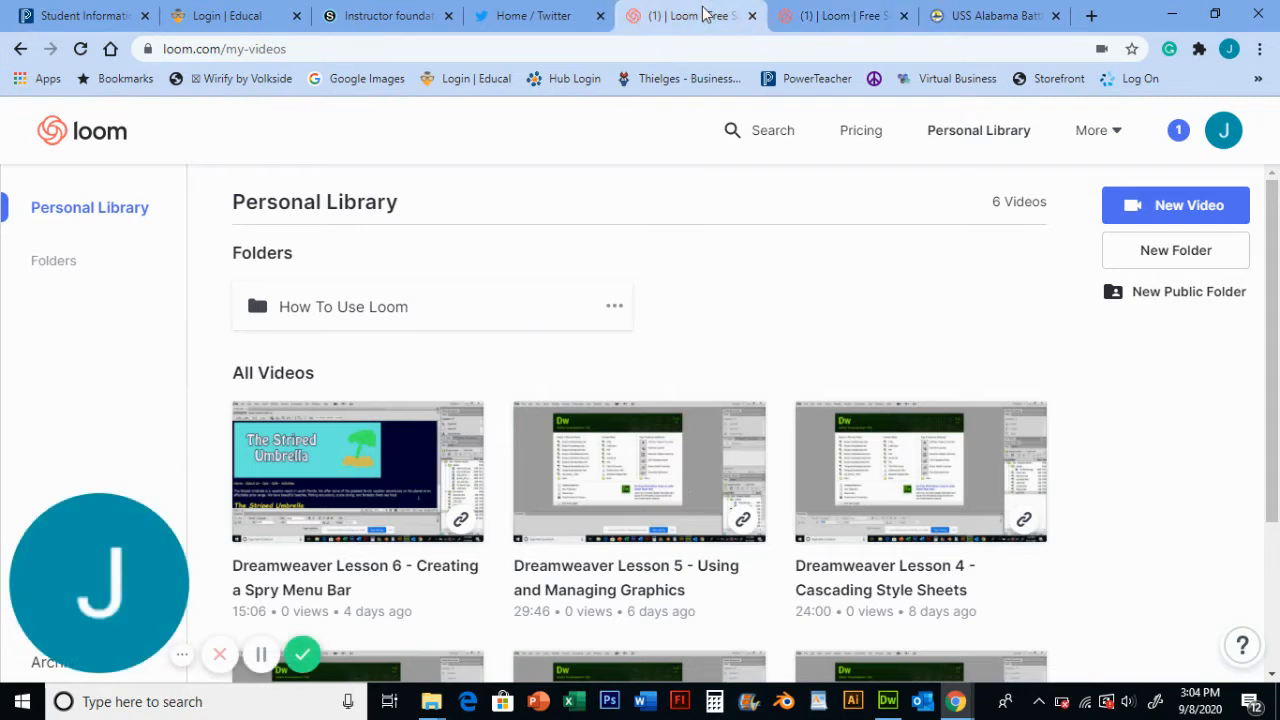
click(815, 16)
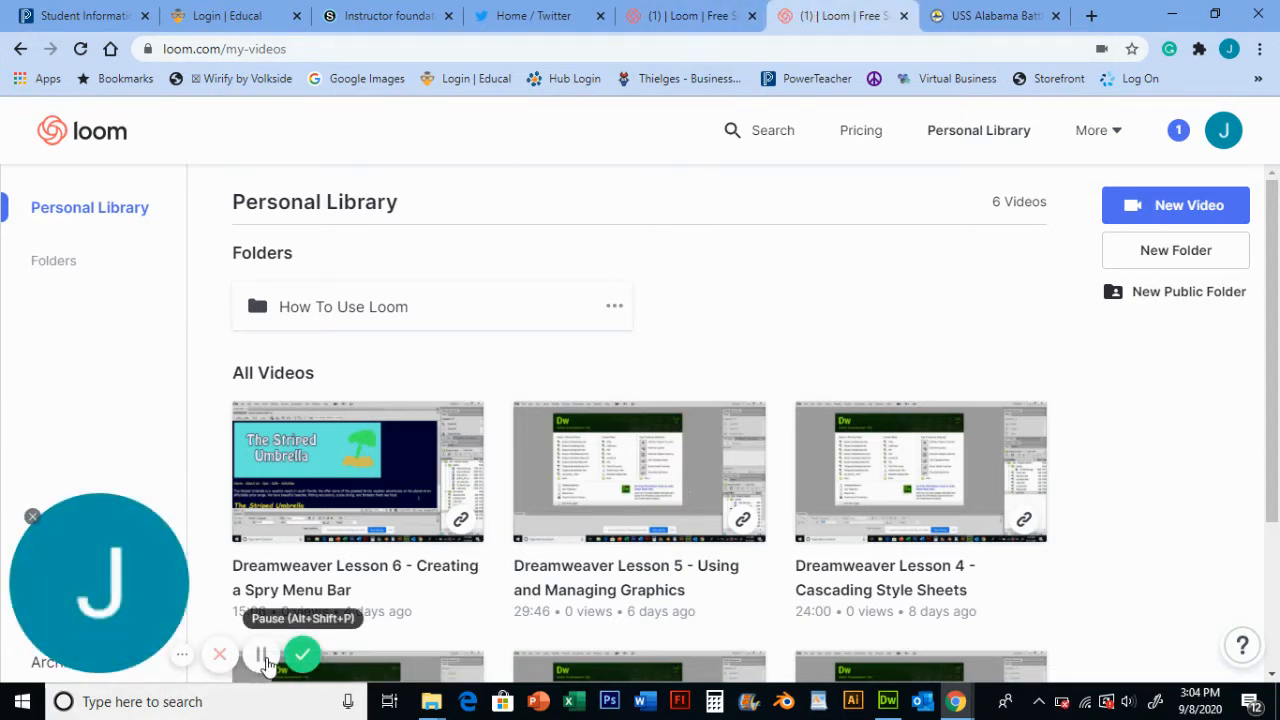
click(258, 656)
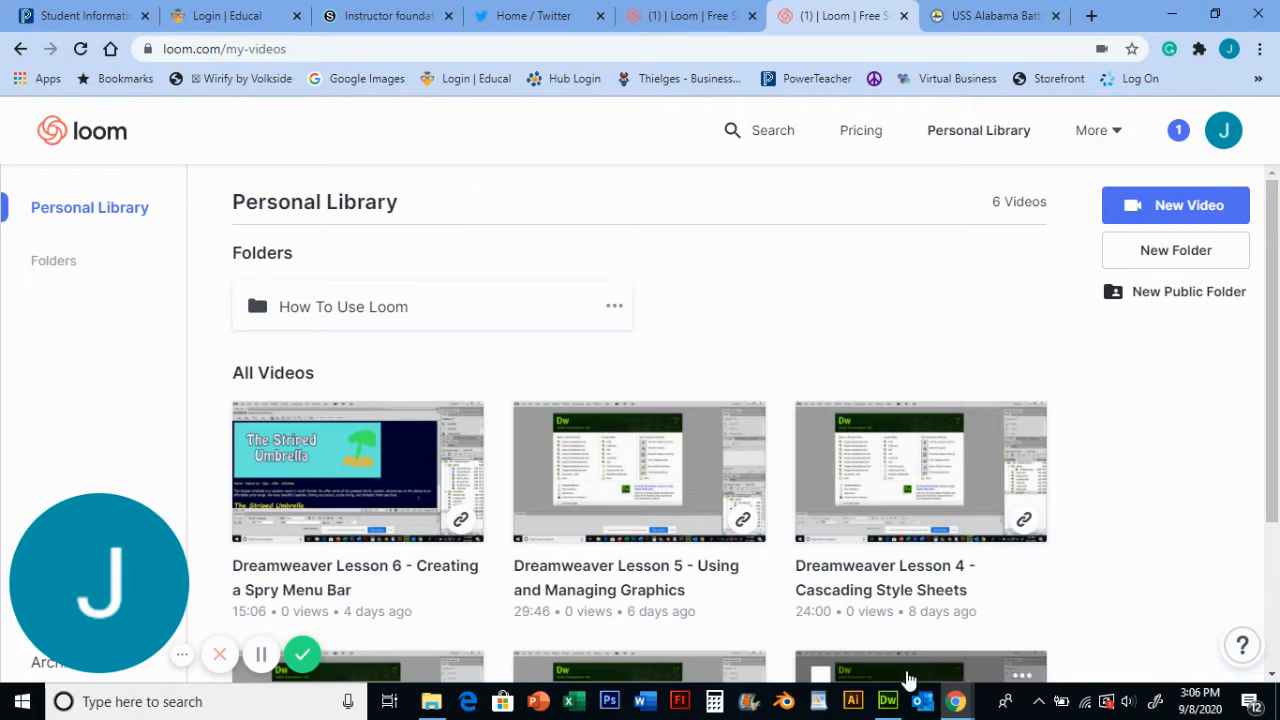
click(888, 700)
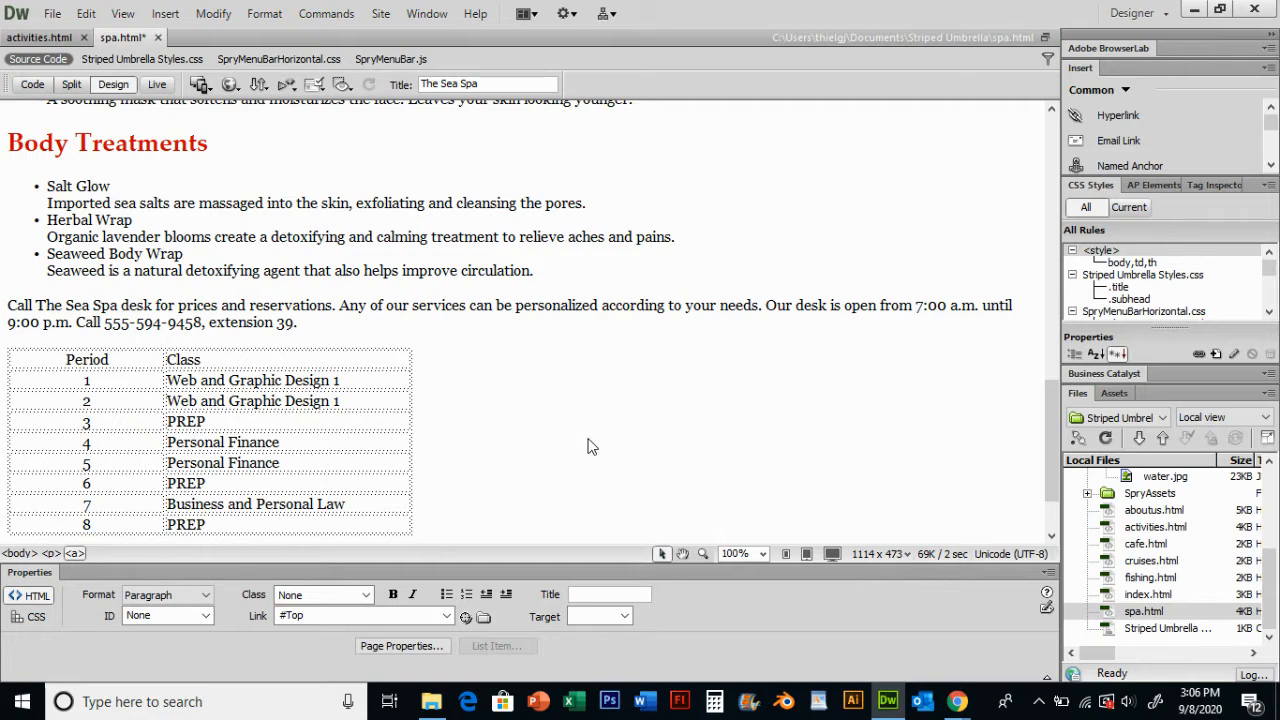
- Insert a named anchor called massages just before the Massages heading
scroll(247, 375, down, 2)
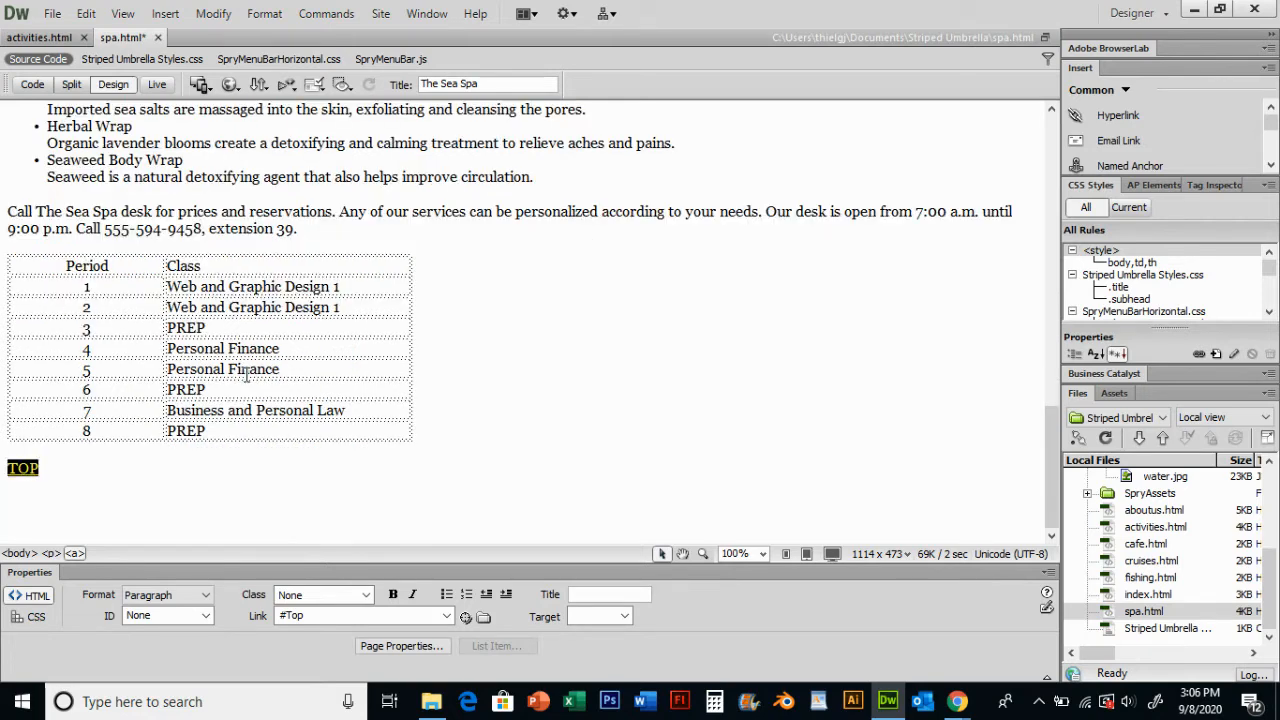
click(57, 476)
scroll(63, 466, up, 18)
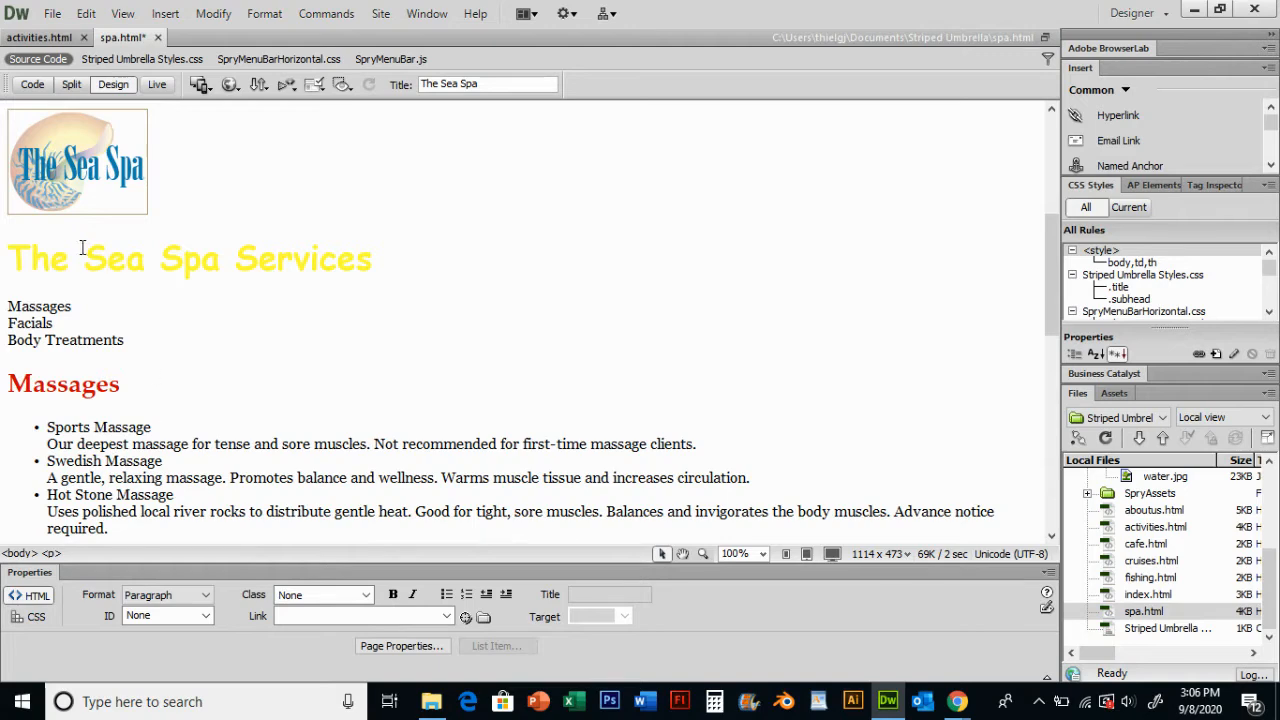
scroll(82, 248, up, 3)
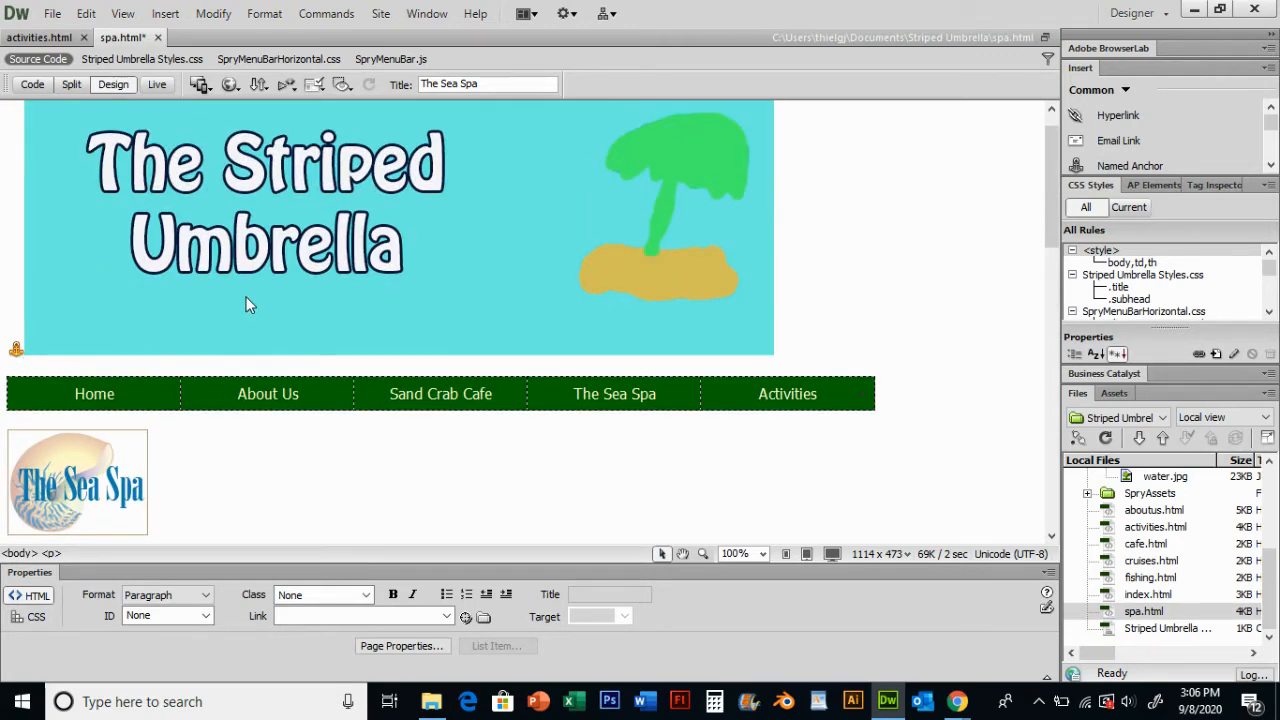
scroll(242, 300, down, 1)
scroll(265, 322, down, 1)
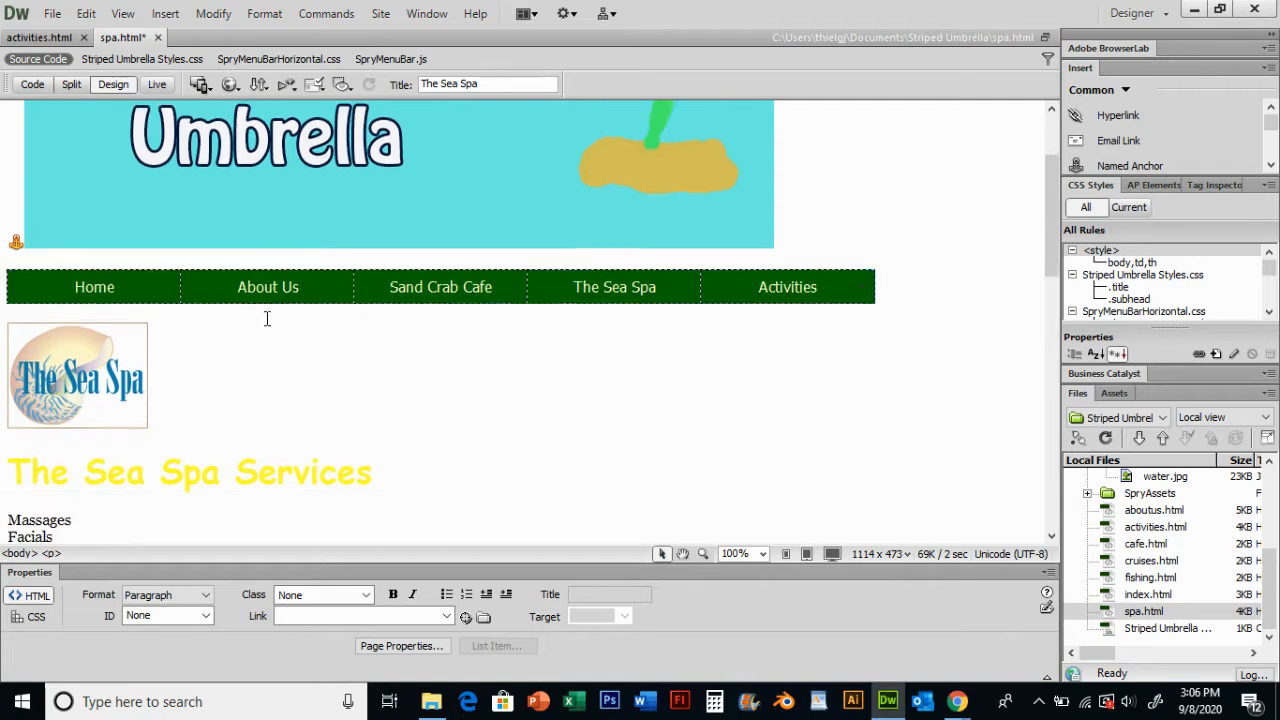
scroll(267, 318, down, 4)
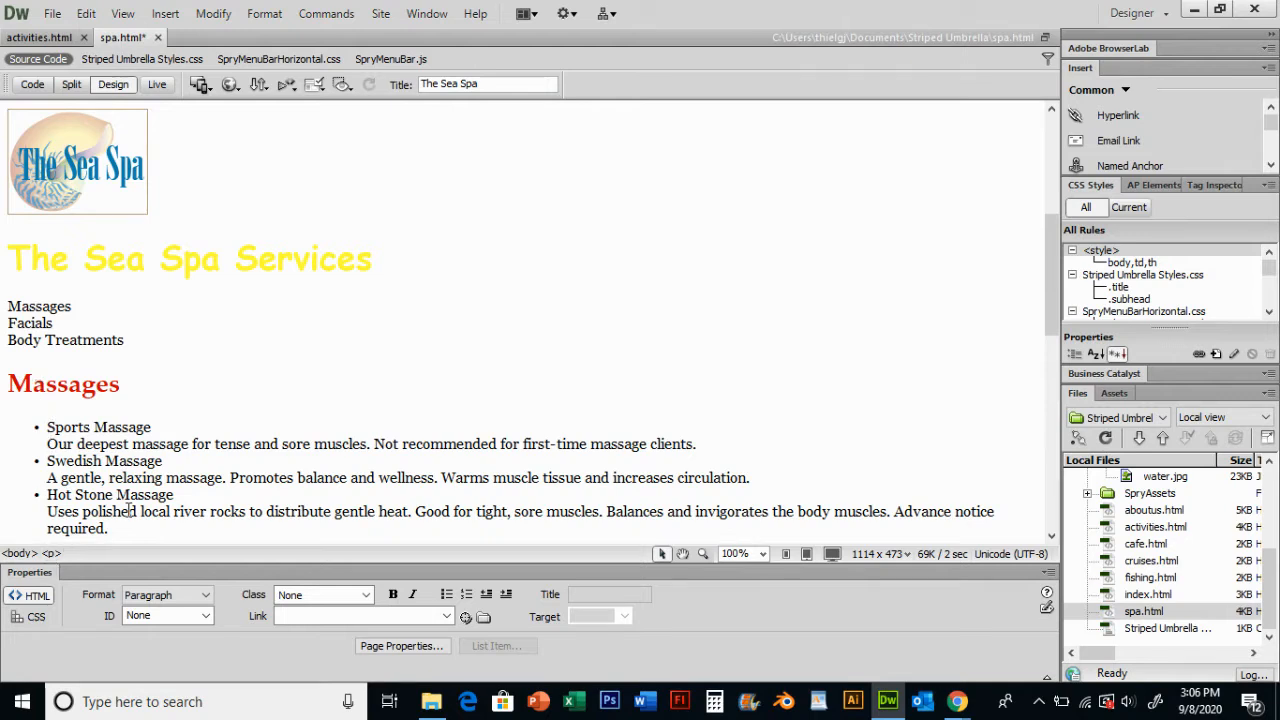
click(10, 383)
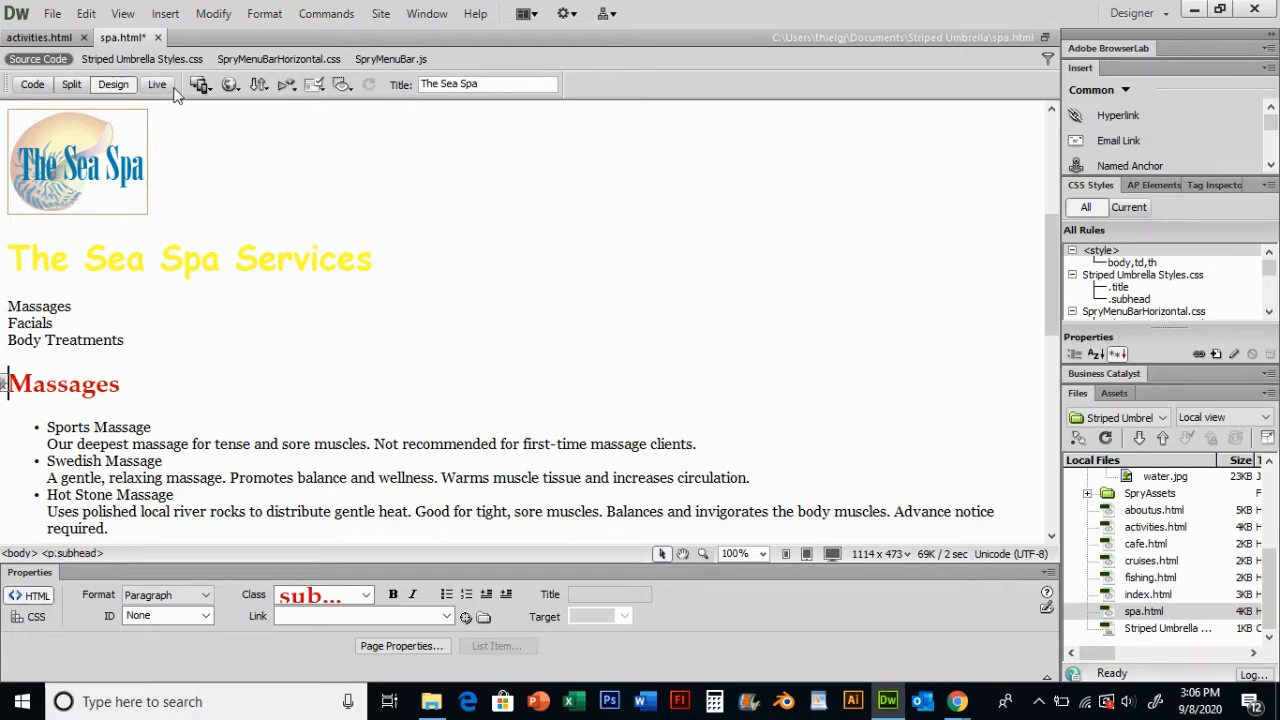
click(168, 16)
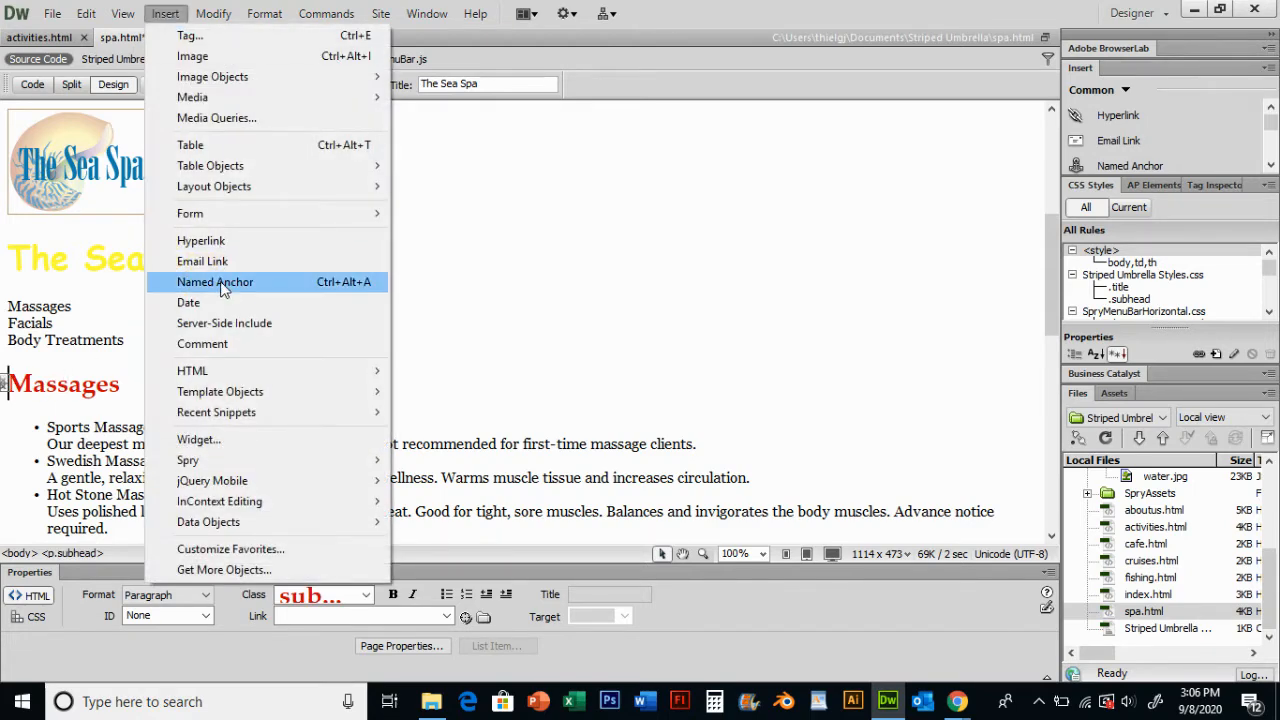
click(215, 281)
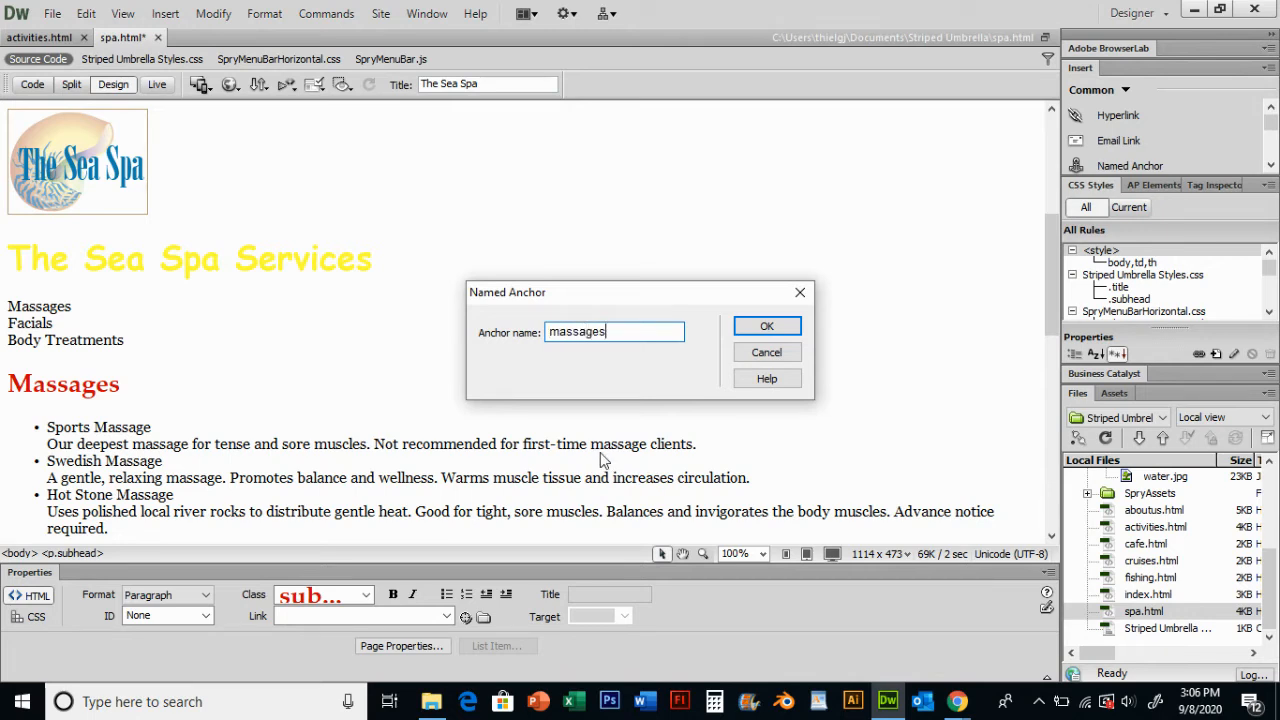
click(785, 335)
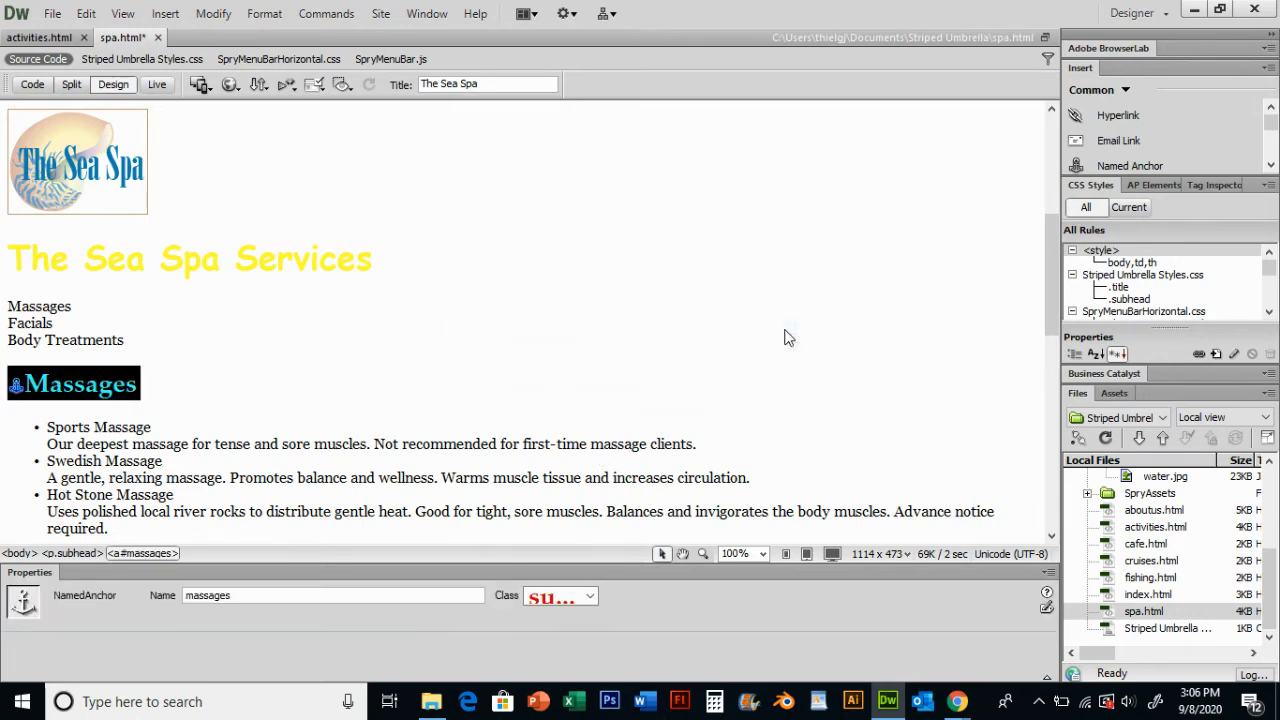
- Insert a named anchor called facials just before the Facials heading
scroll(194, 410, down, 3)
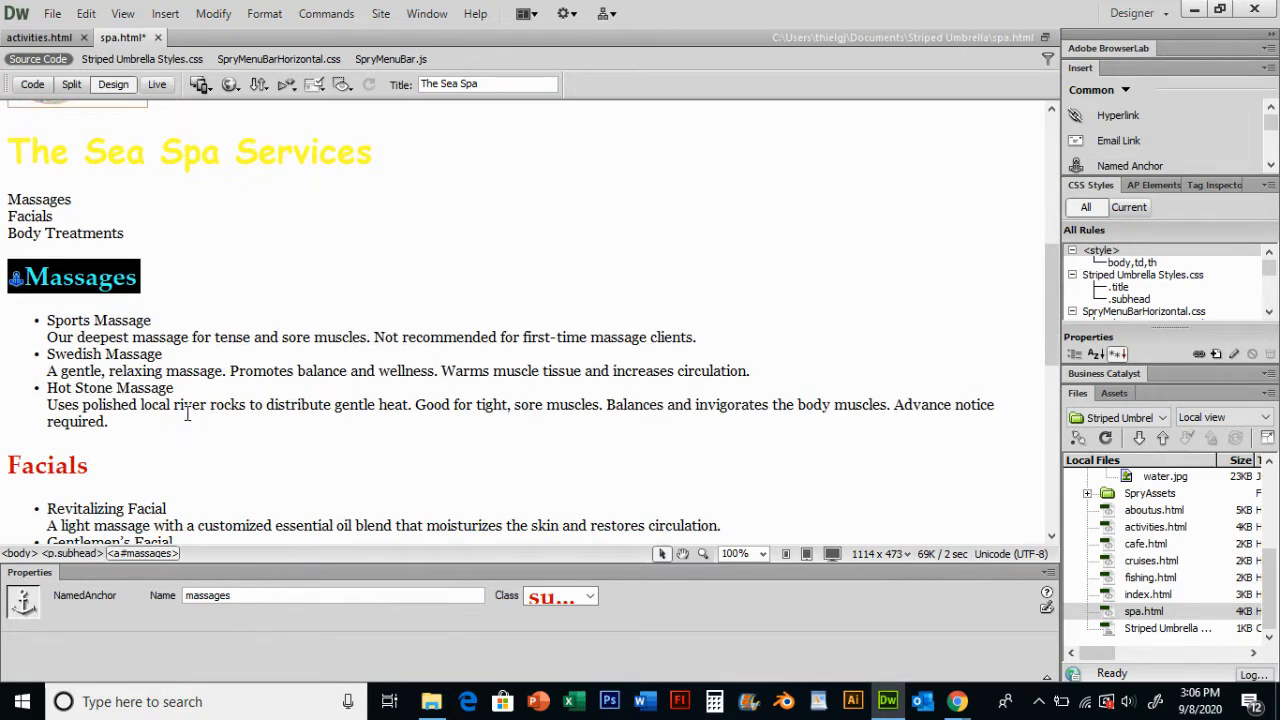
click(10, 412)
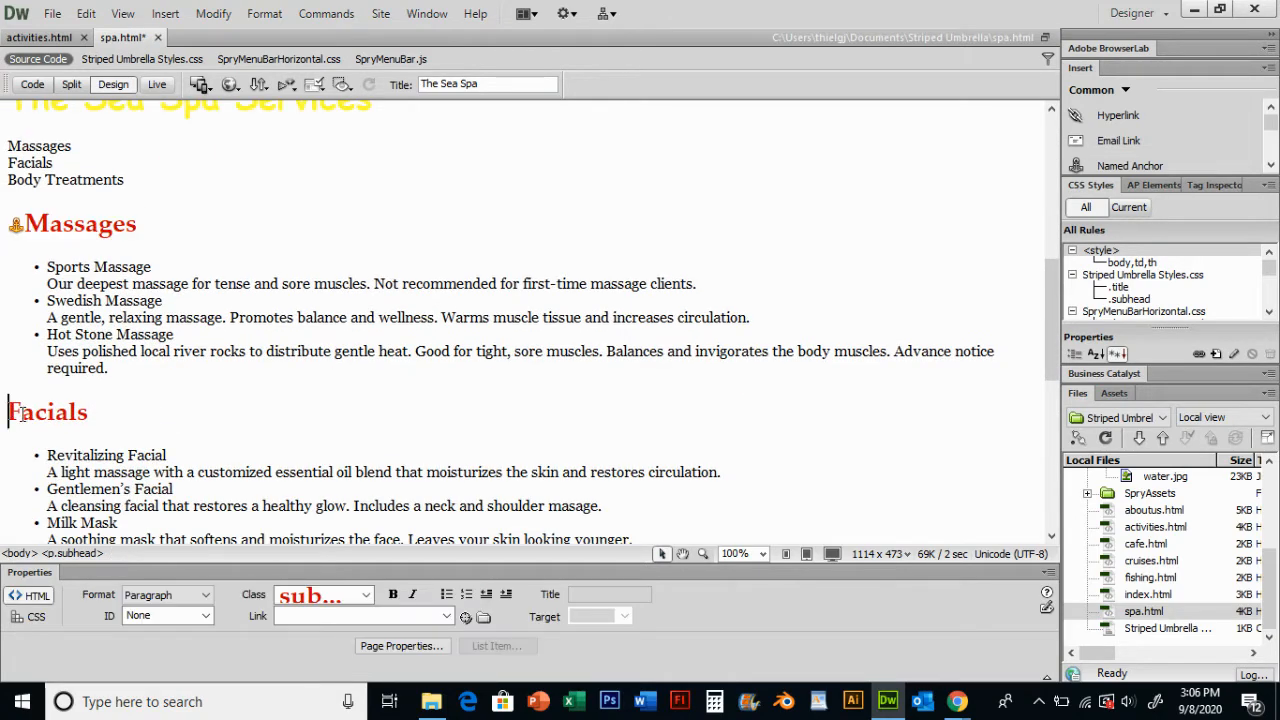
click(165, 13)
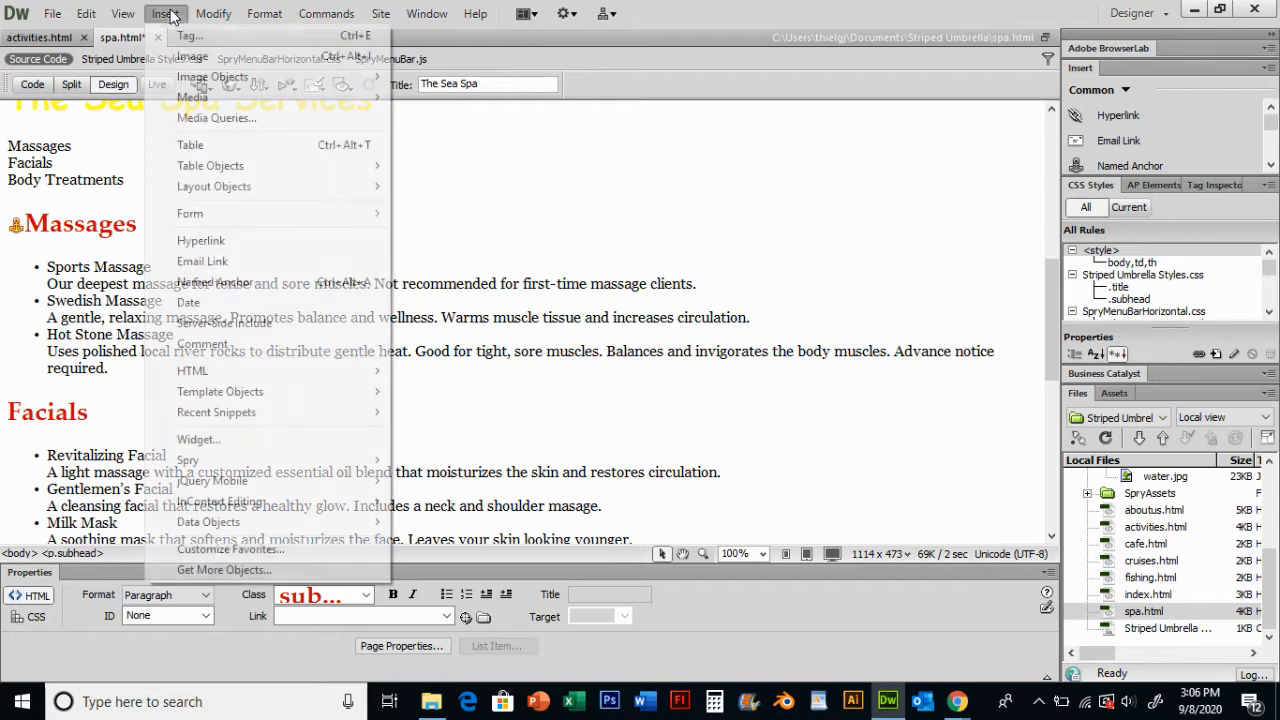
click(250, 280)
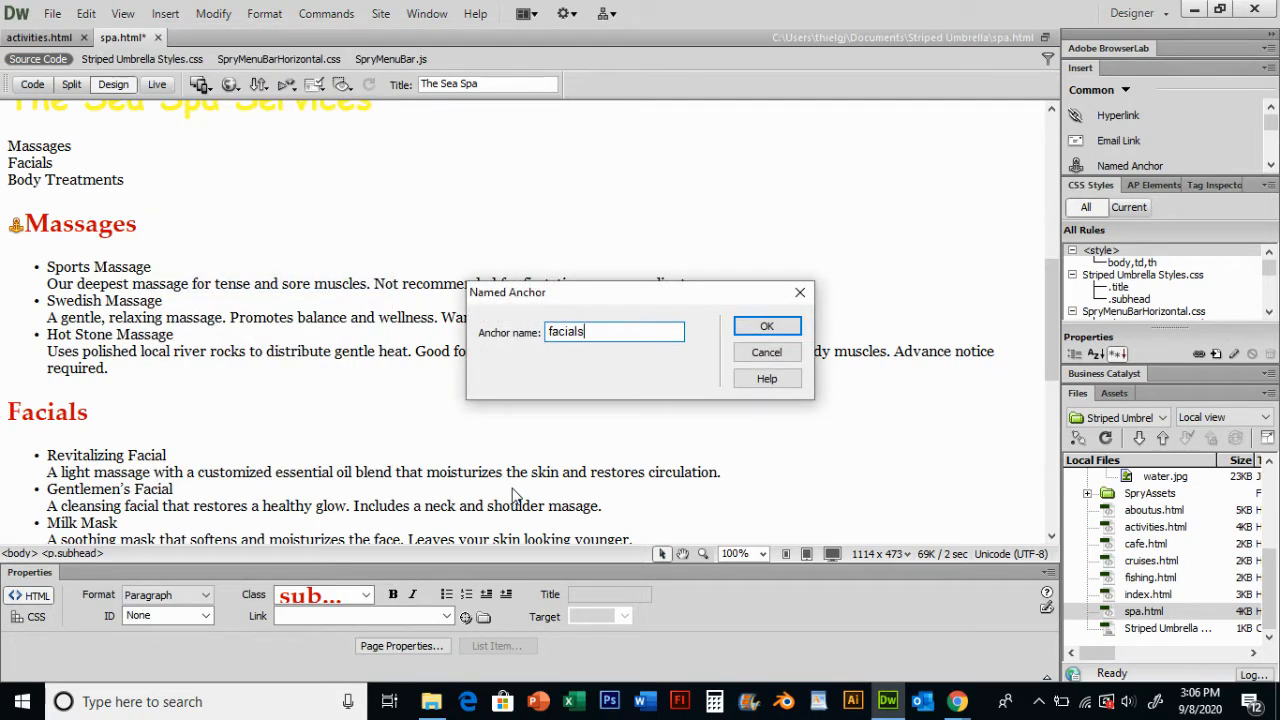
click(760, 327)
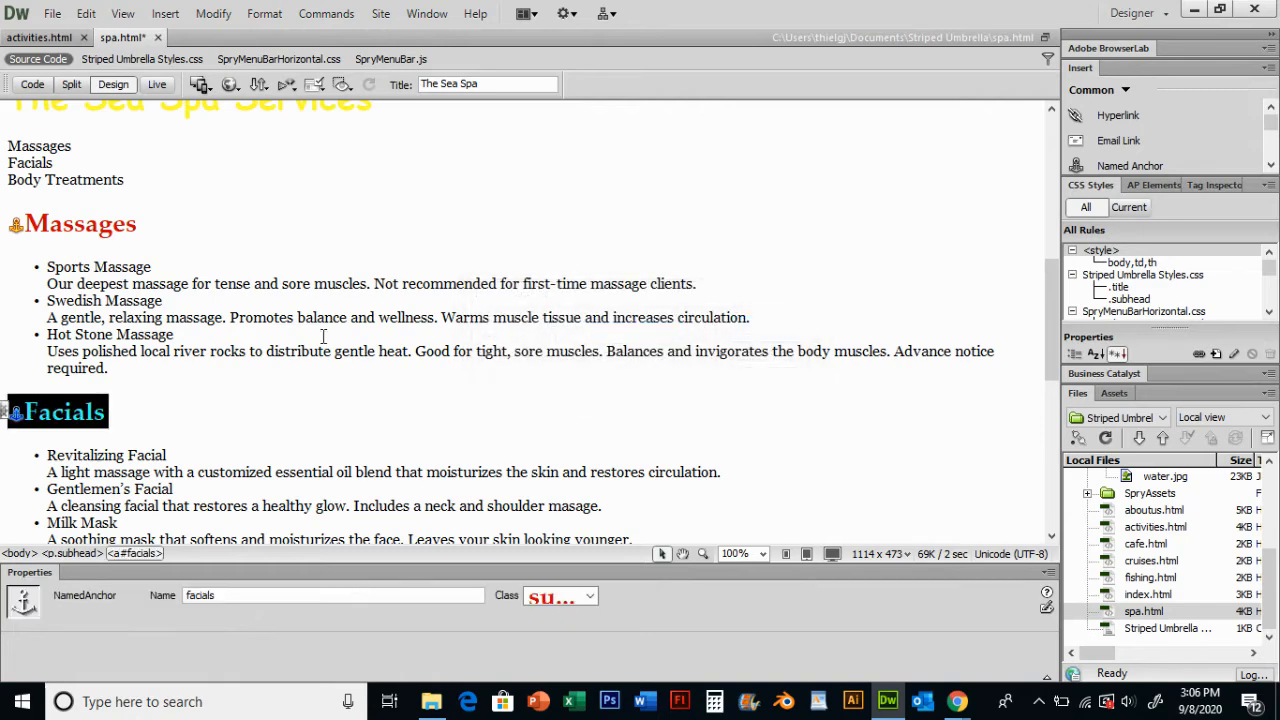
- Insert a named anchor called body just before the Body Treatments heading
scroll(323, 336, down, 5)
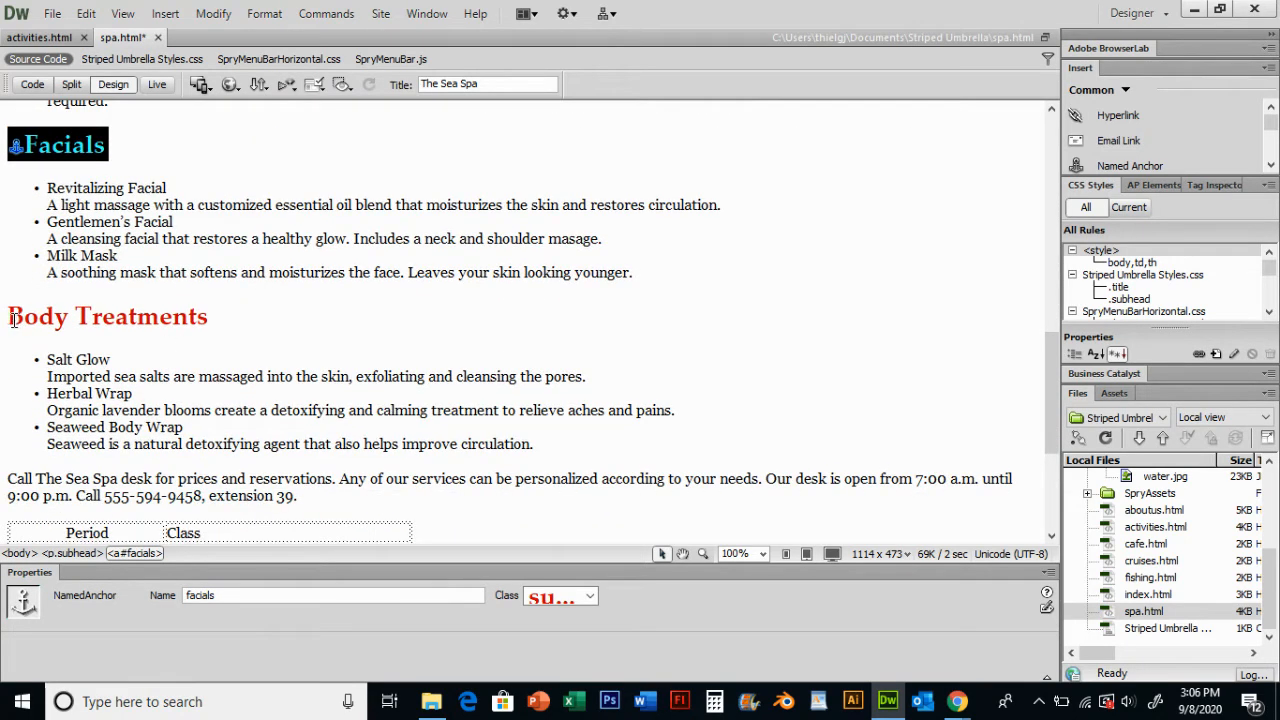
click(13, 319)
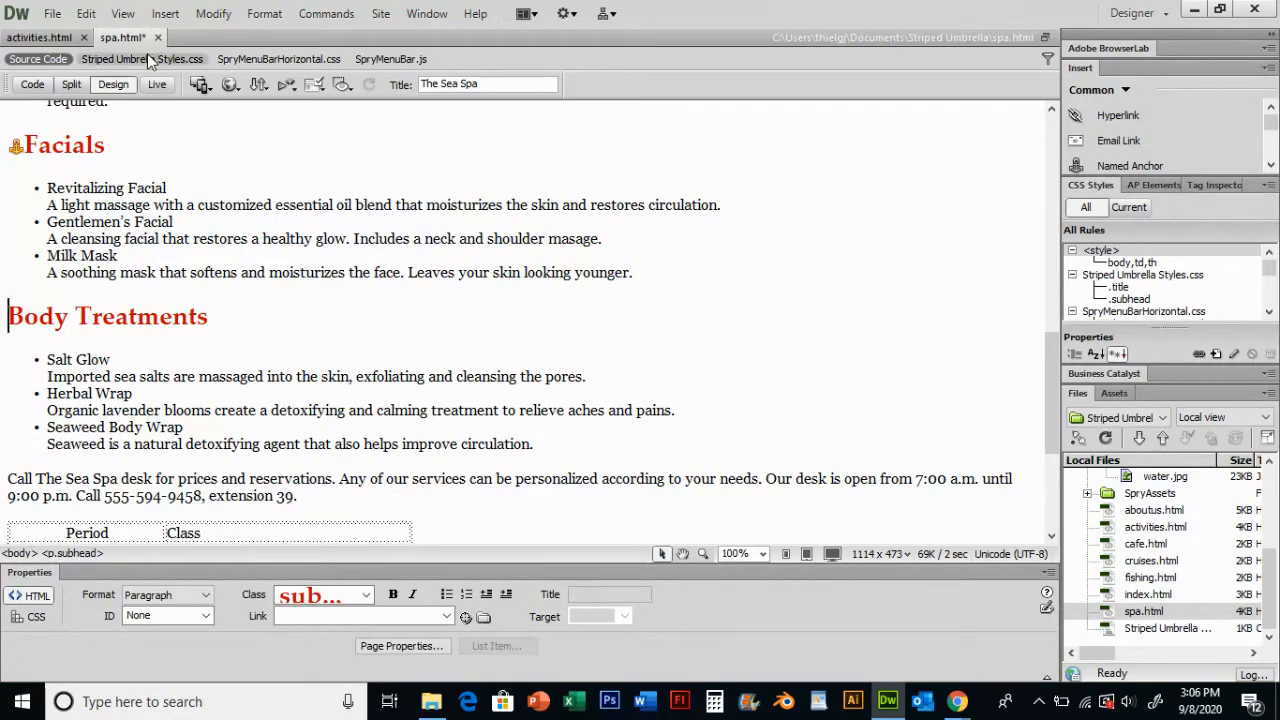
click(166, 14)
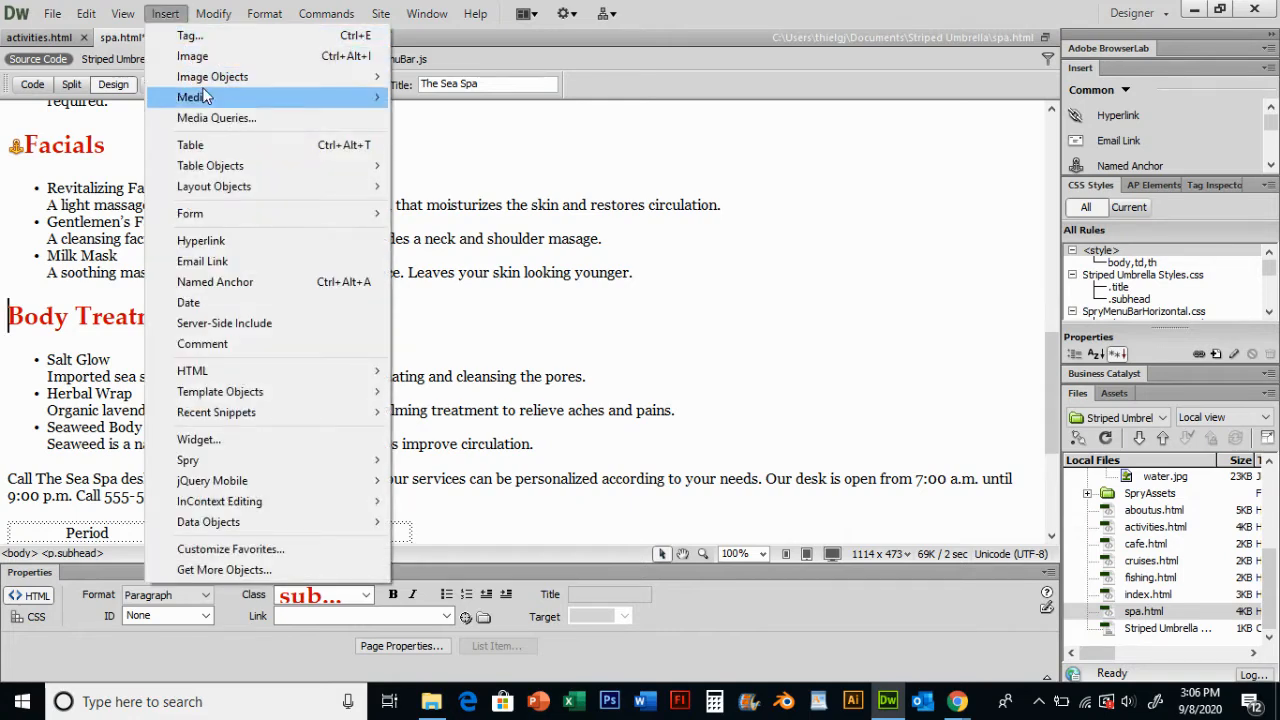
click(215, 282)
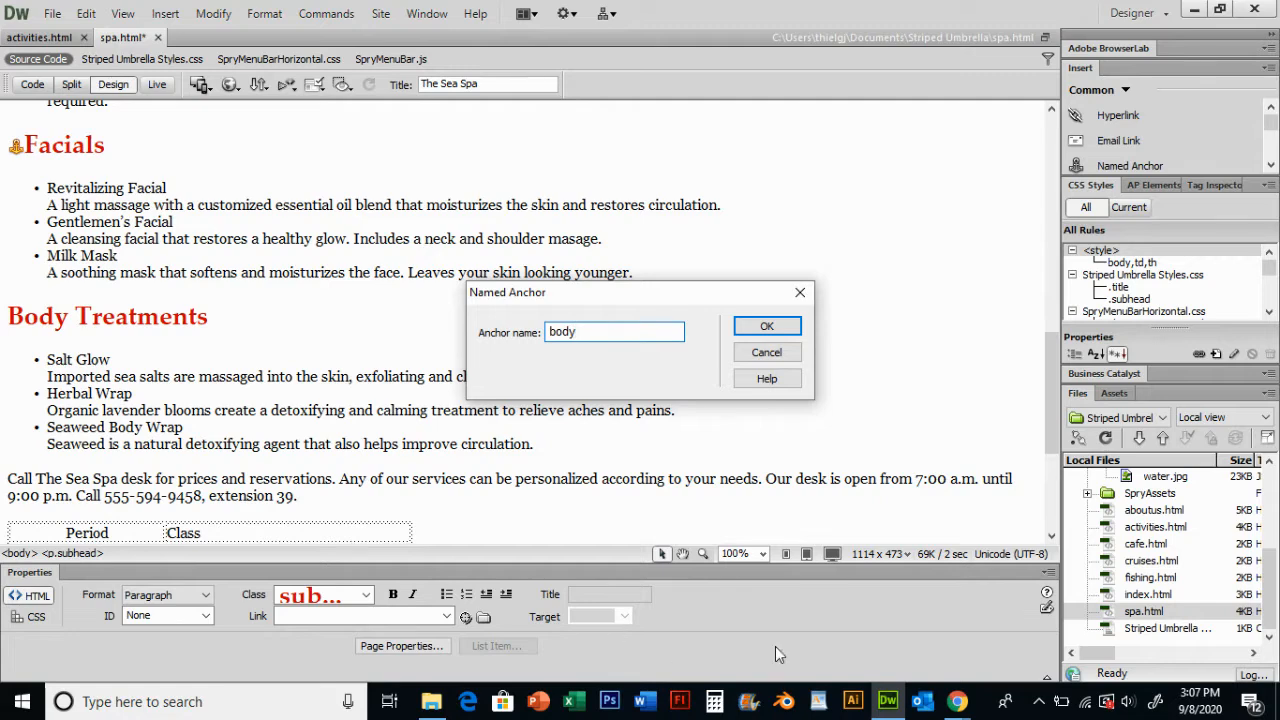
click(764, 326)
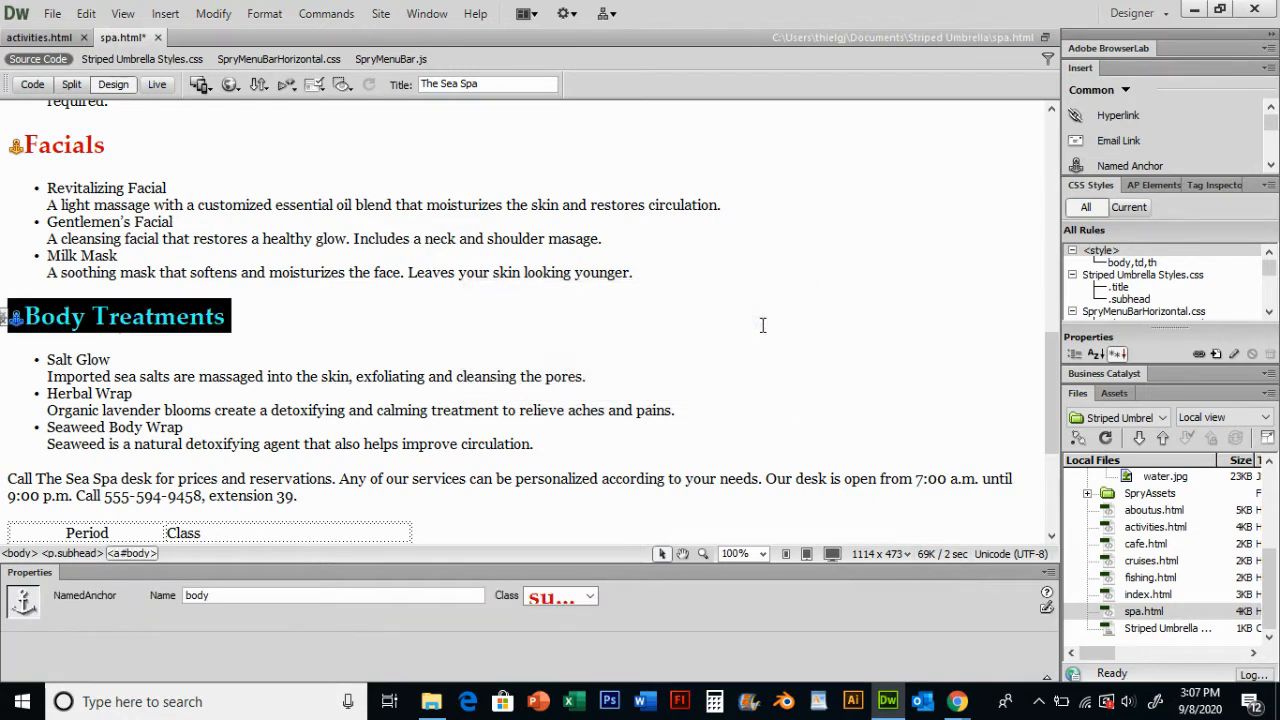
- Link the Massages item in the list under the page title to the massages anchor
click(316, 374)
scroll(141, 352, up, 6)
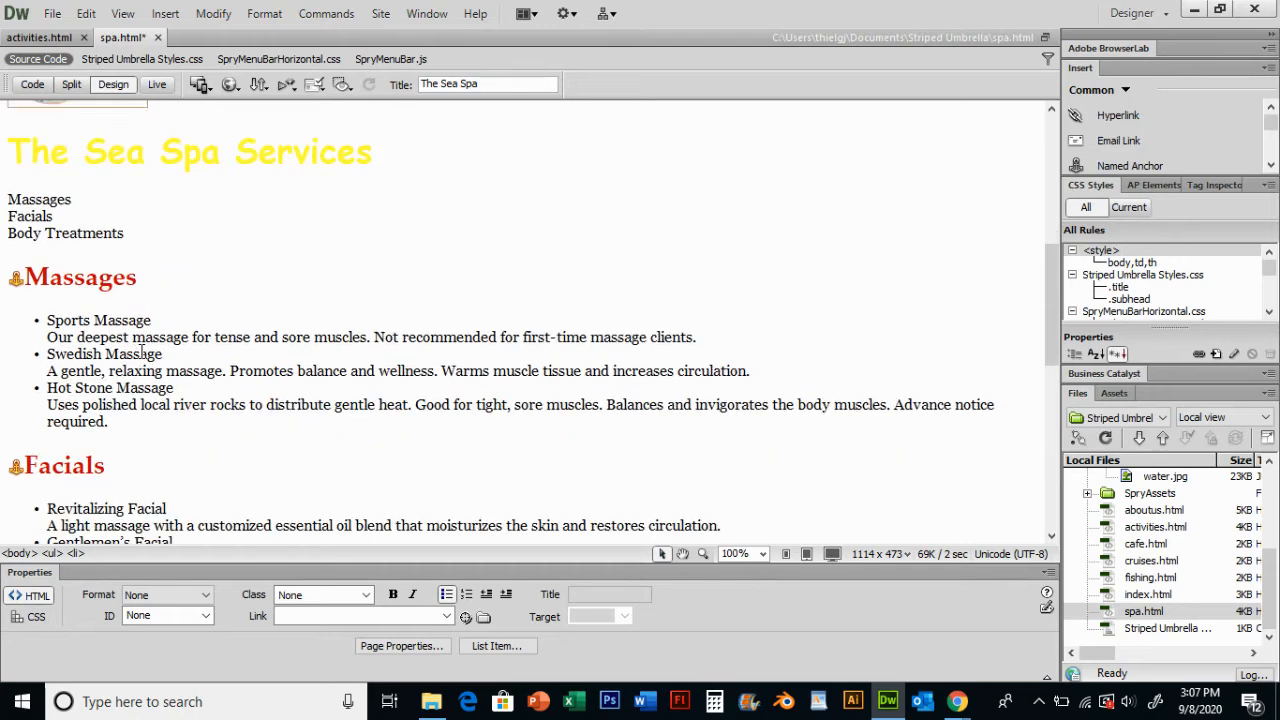
scroll(145, 352, up, 1)
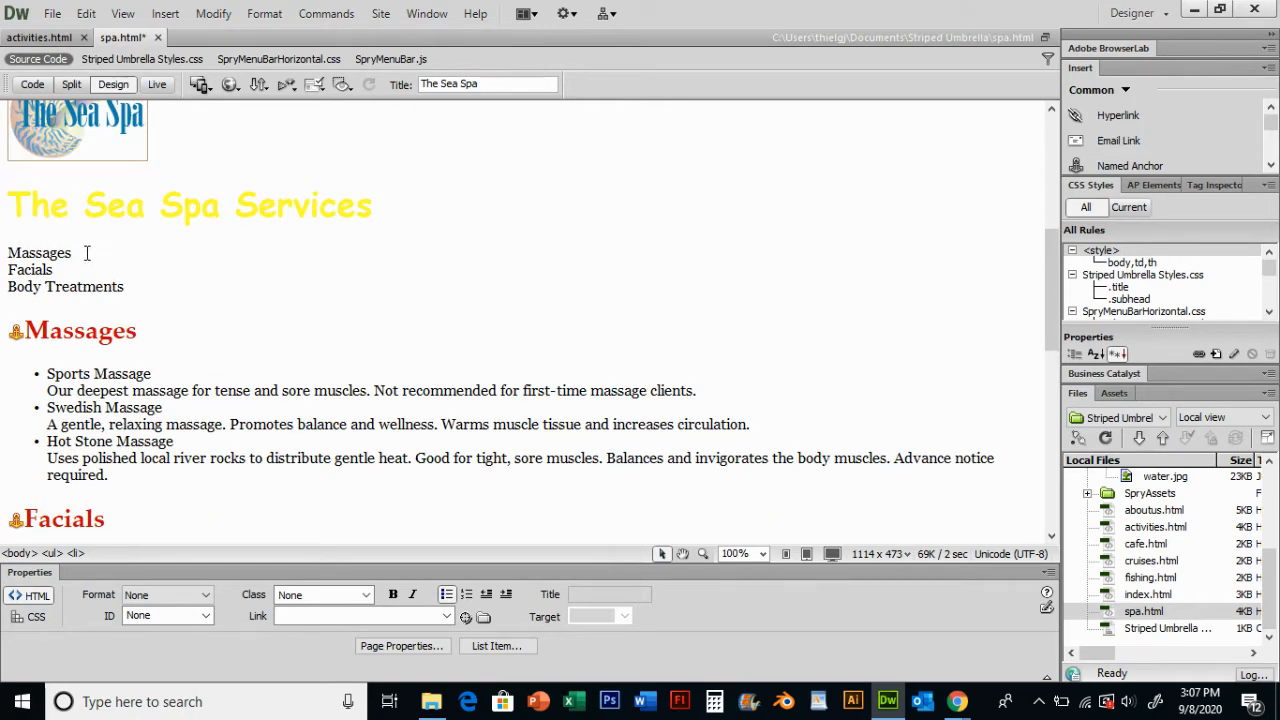
drag(75, 252, 8, 253)
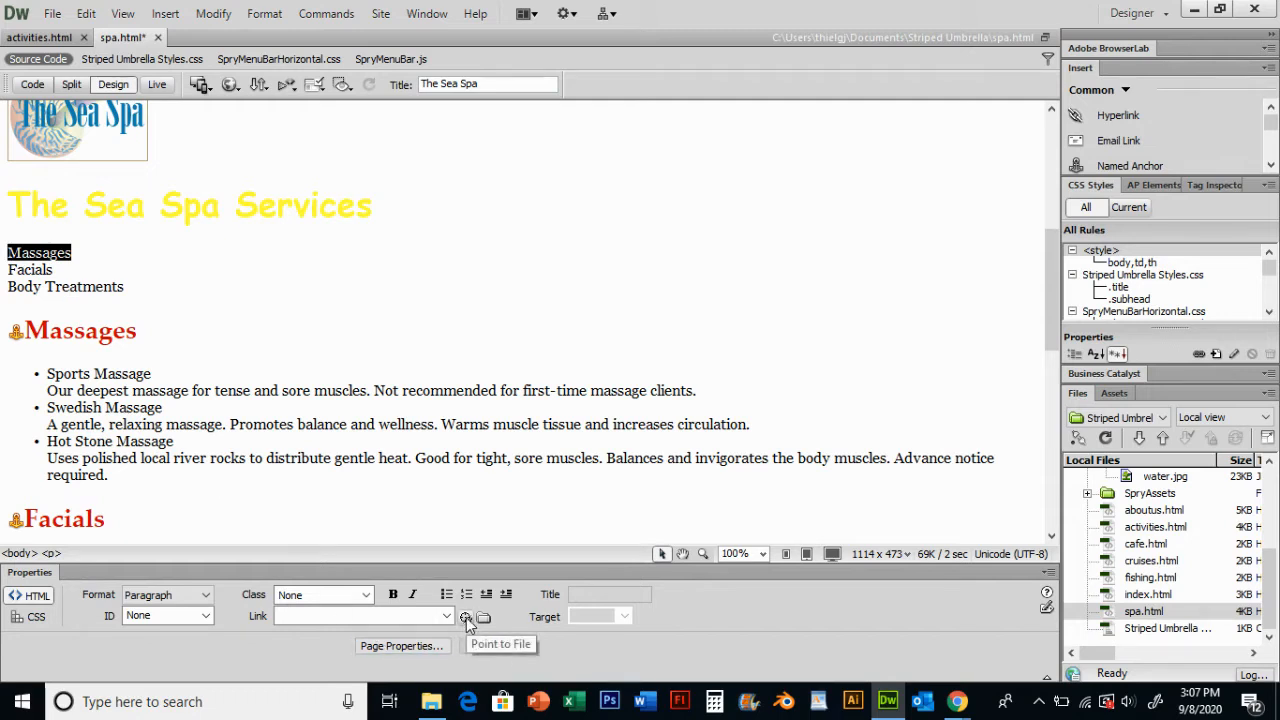
drag(466, 617, 16, 336)
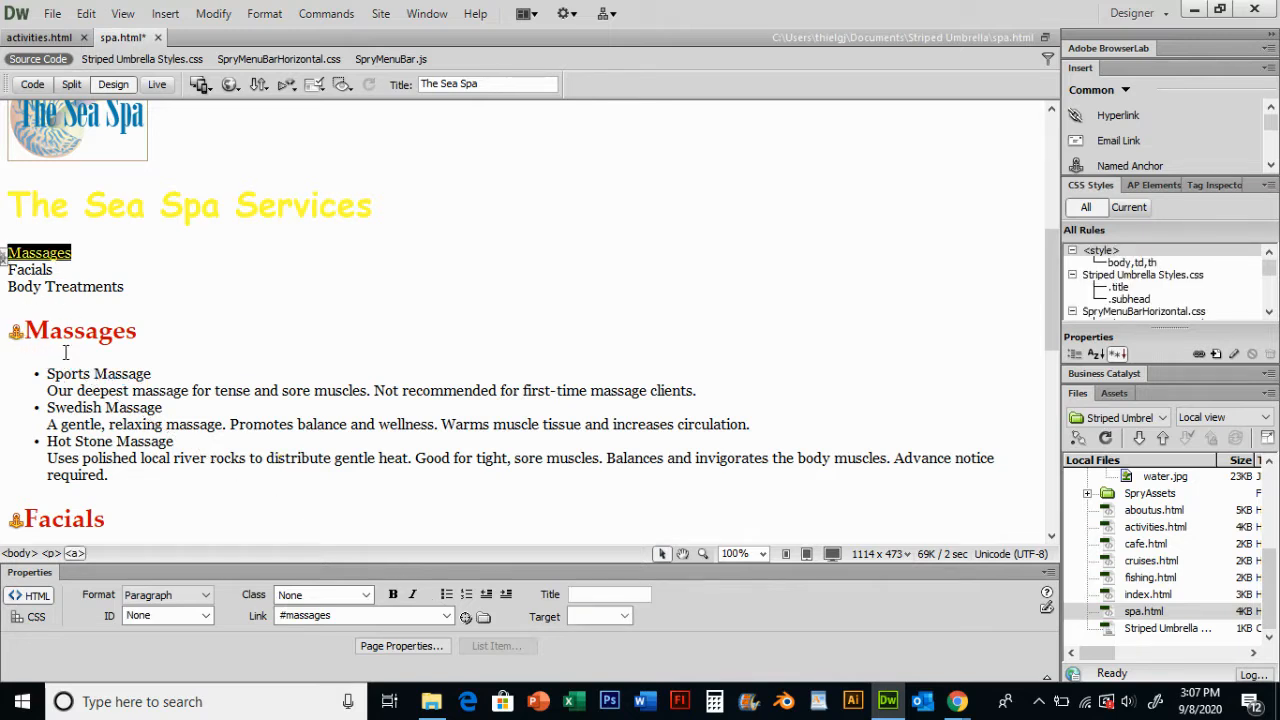
- Link the Facials item in the list under the page title to the facials anchor
scroll(146, 441, down, 1)
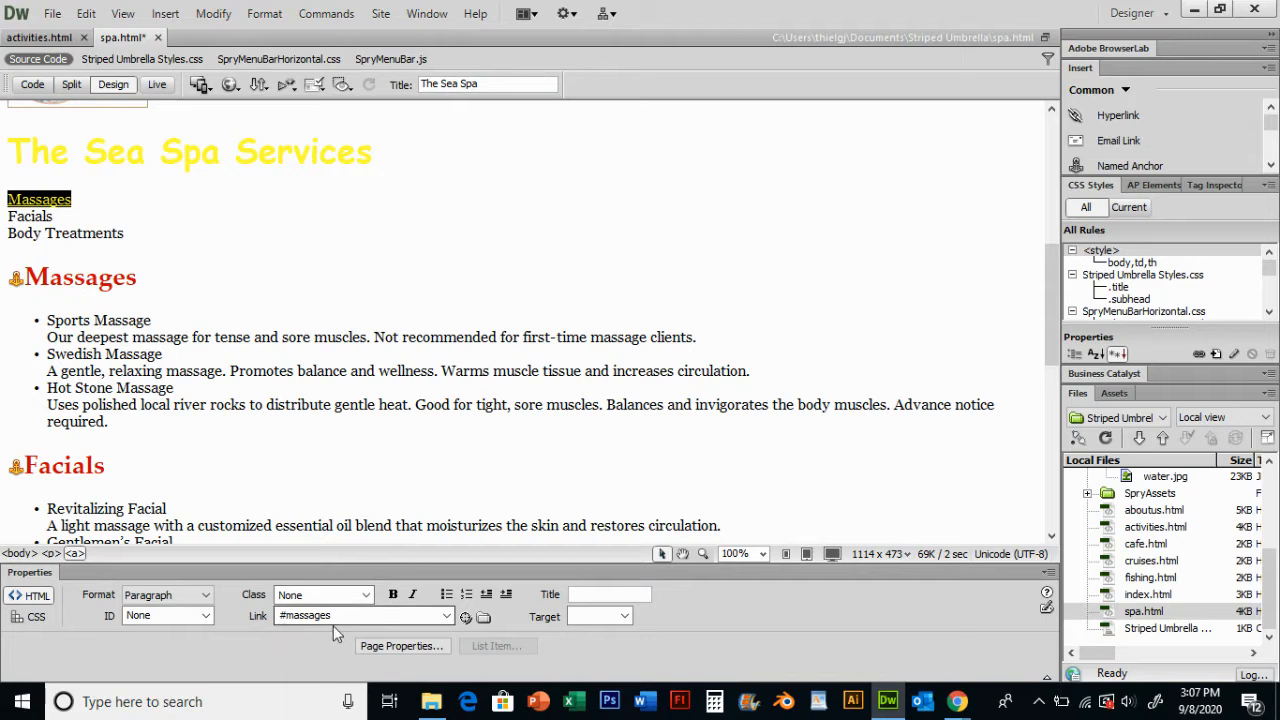
click(40, 216)
click(40, 216)
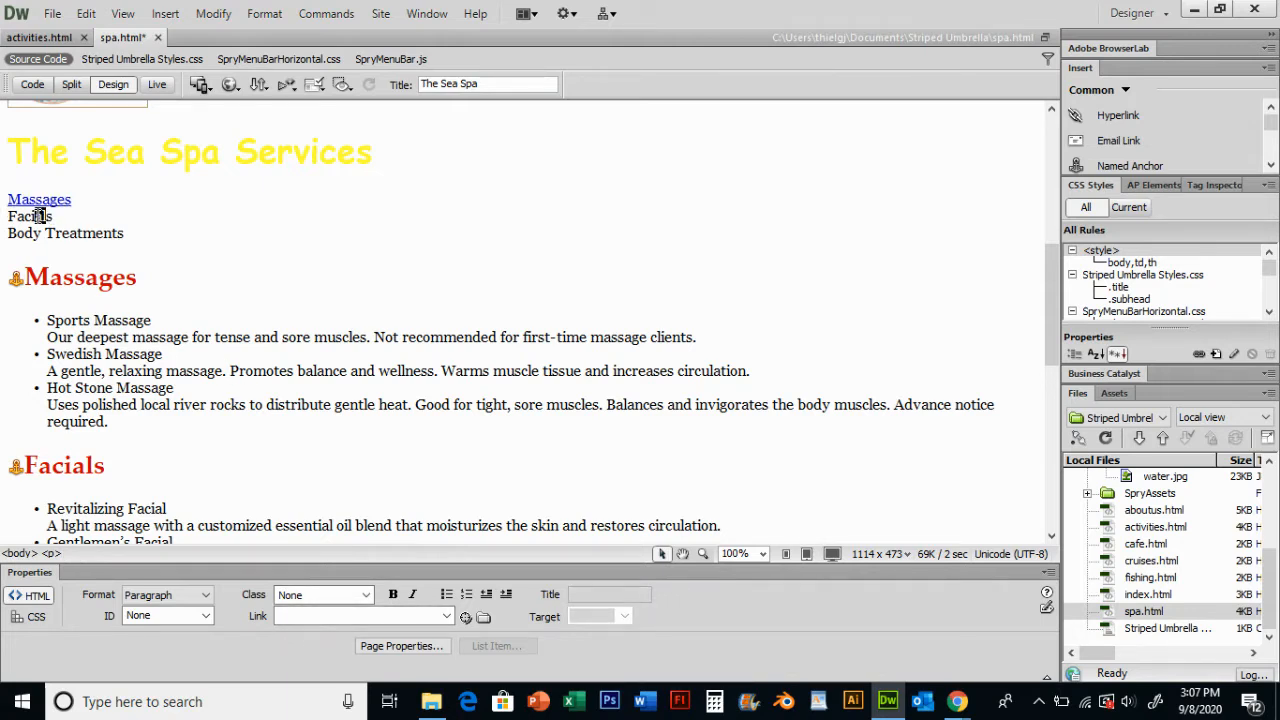
click(55, 216)
drag(53, 216, 7, 216)
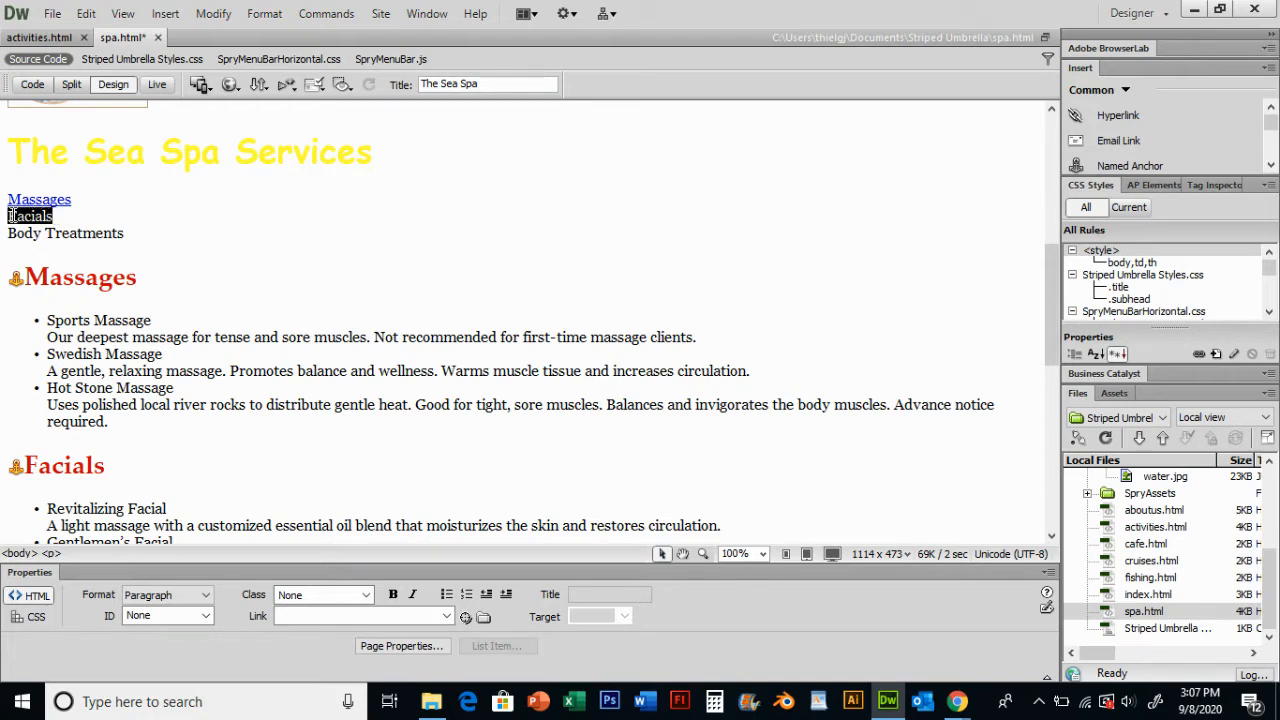
click(341, 617)
text(#)
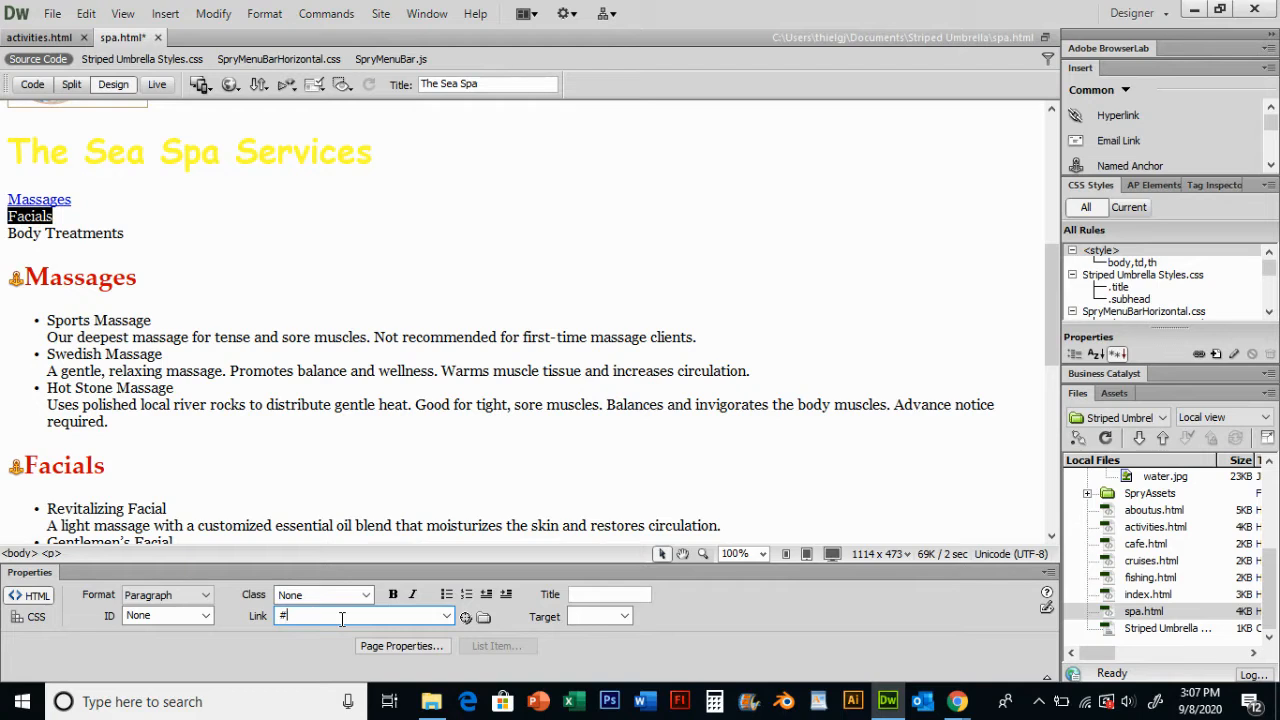
text(fai)
click(395, 387)
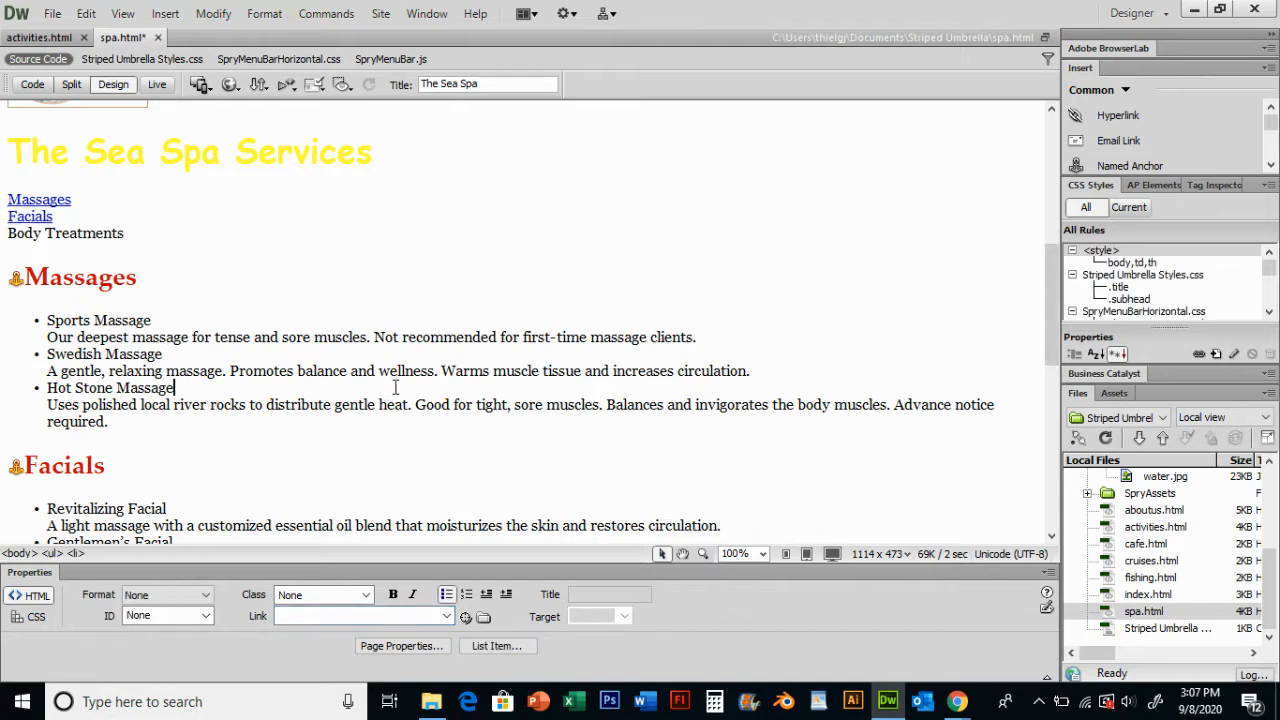
- Link the Body Treatments item to the body anchor by pointing at that anchor
click(15, 468)
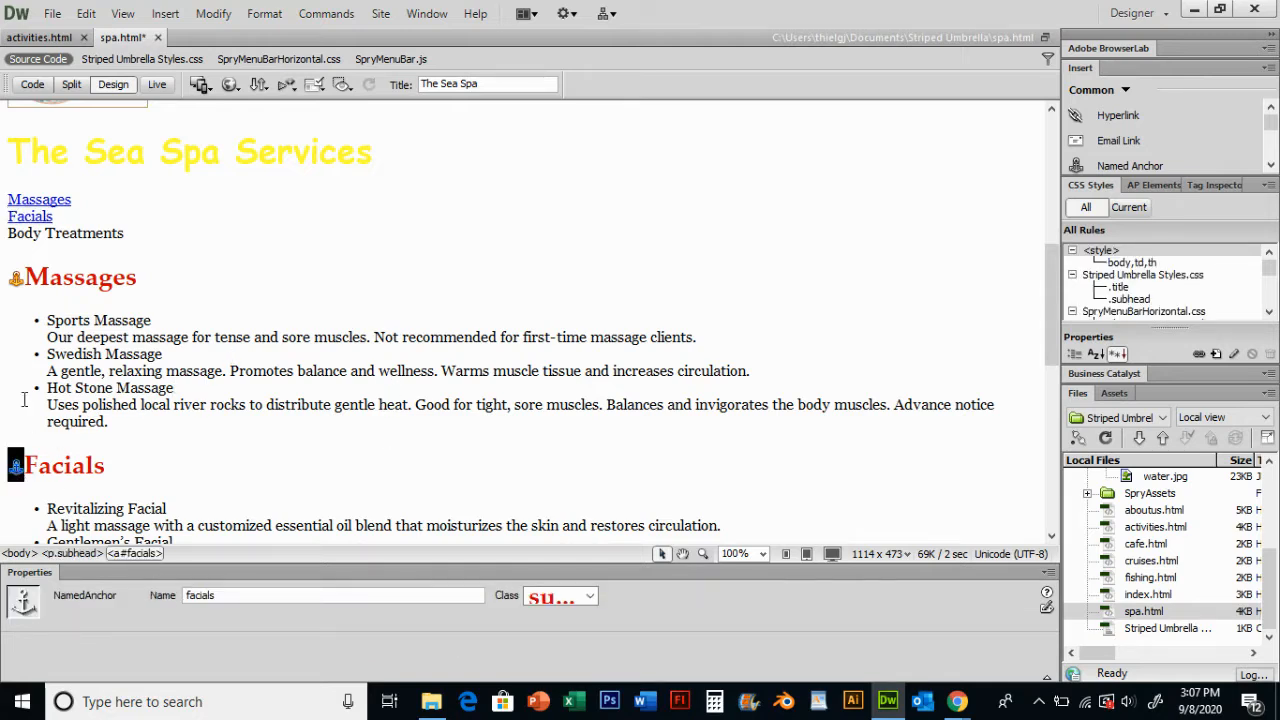
click(17, 280)
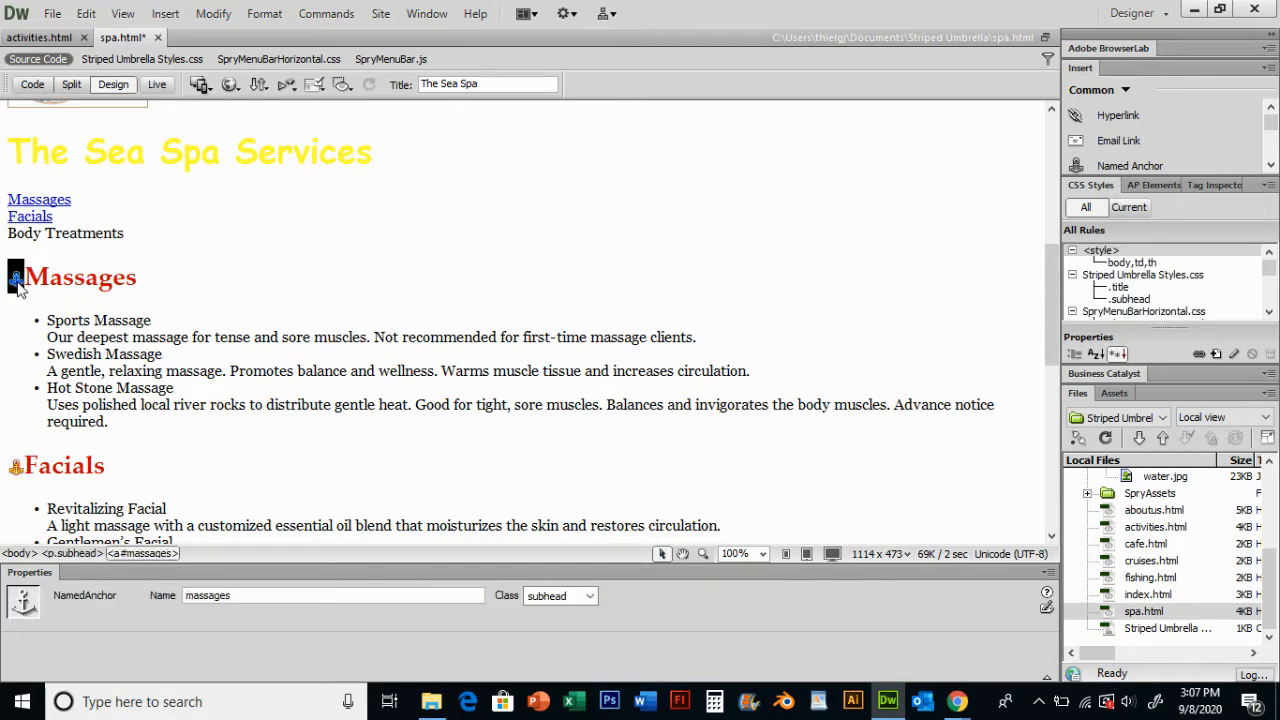
click(15, 468)
click(128, 365)
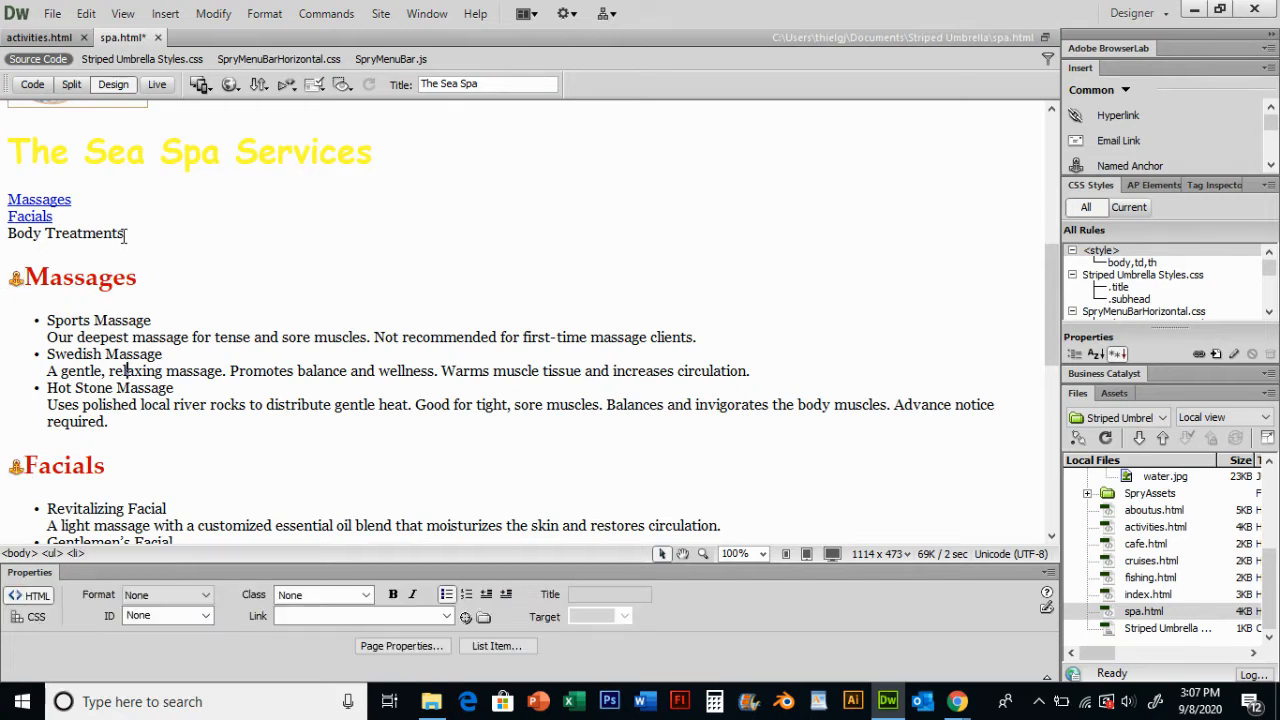
drag(124, 234, 10, 238)
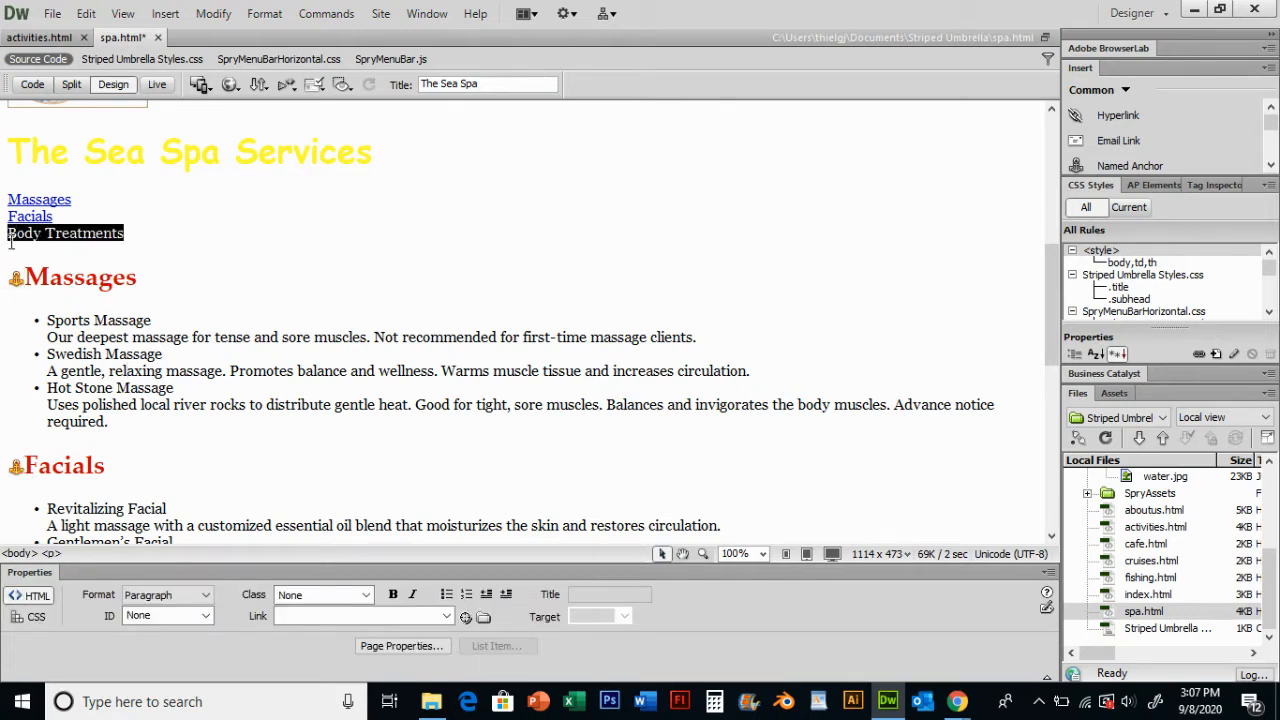
drag(465, 617, 27, 457)
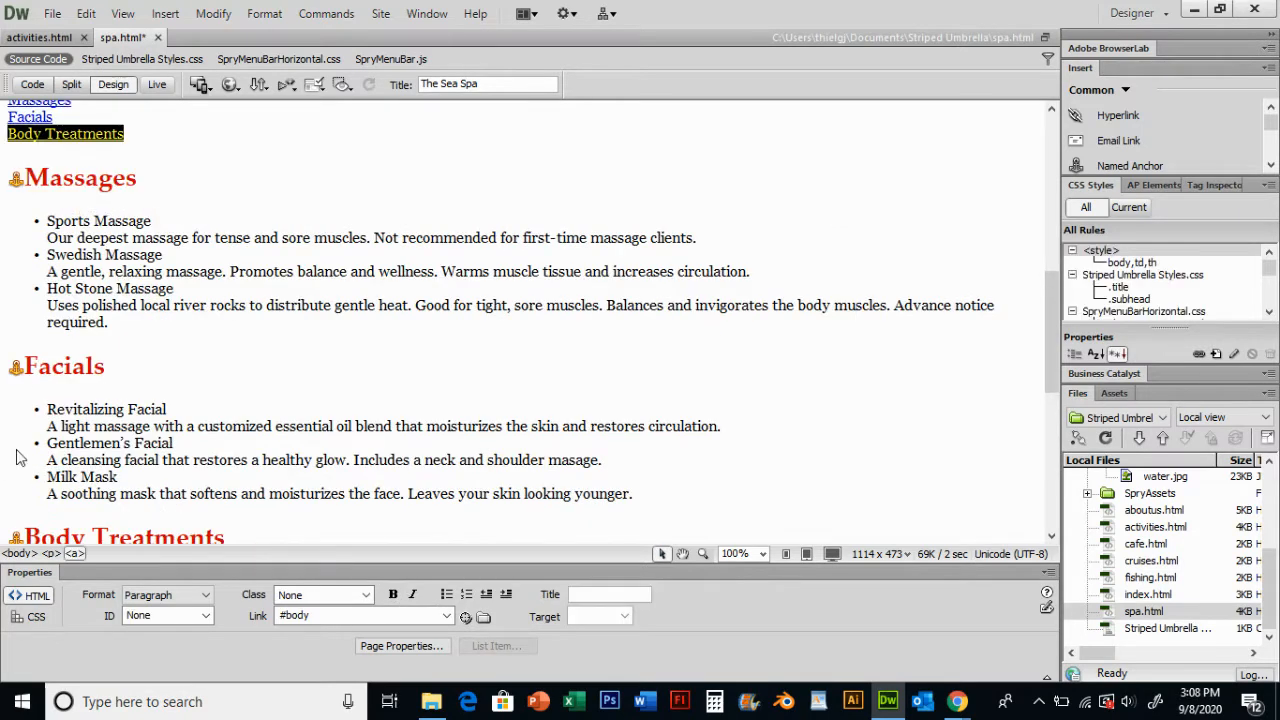
- Save the spa page and preview it in the browser
scroll(260, 345, up, 10)
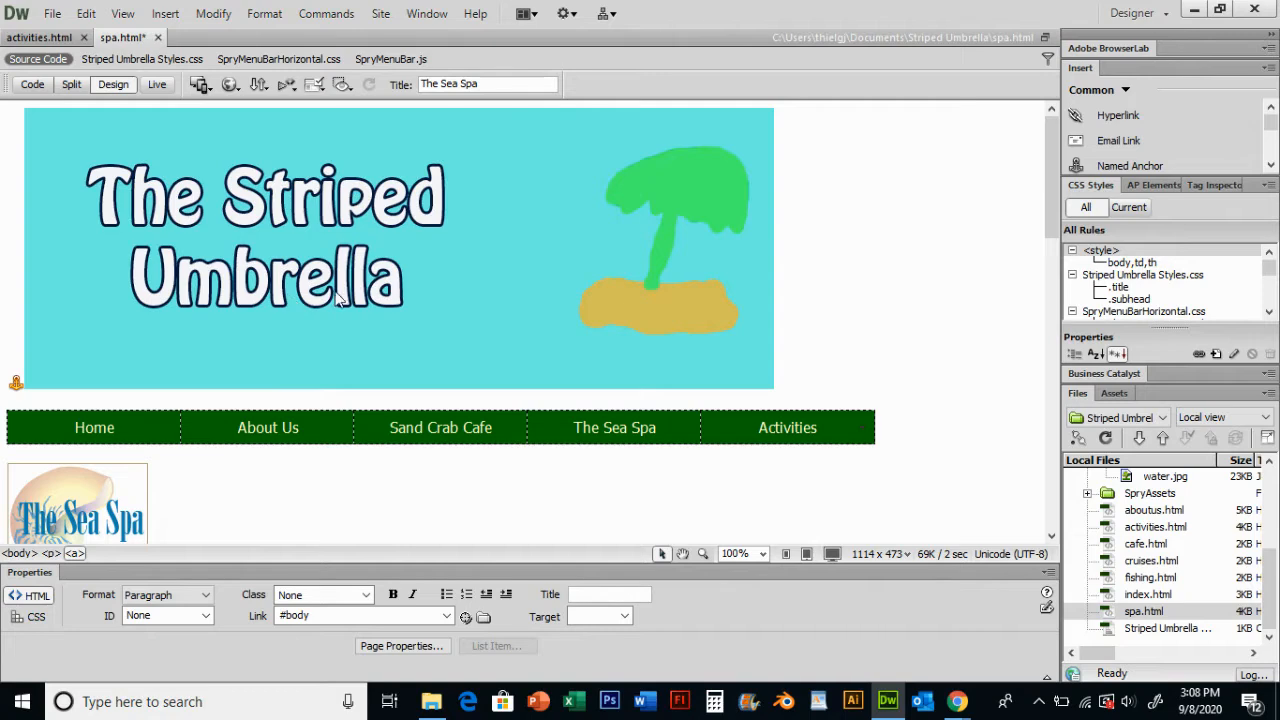
key(F12)
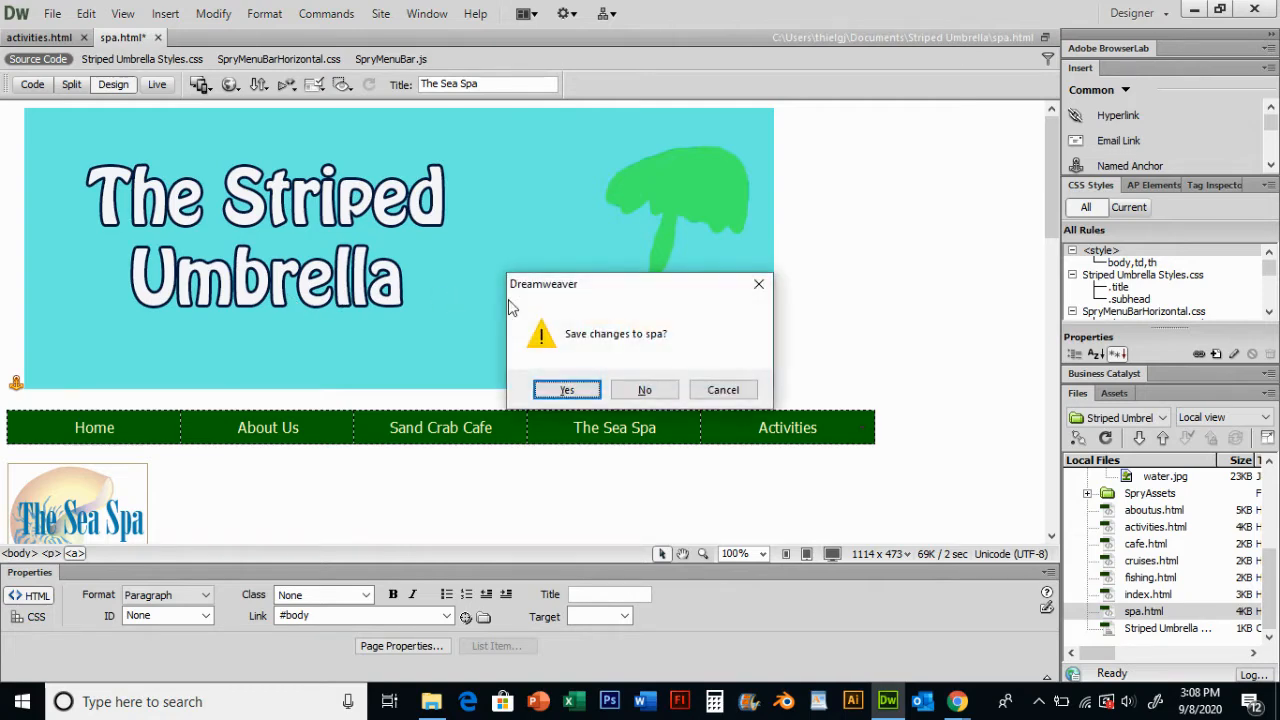
click(568, 388)
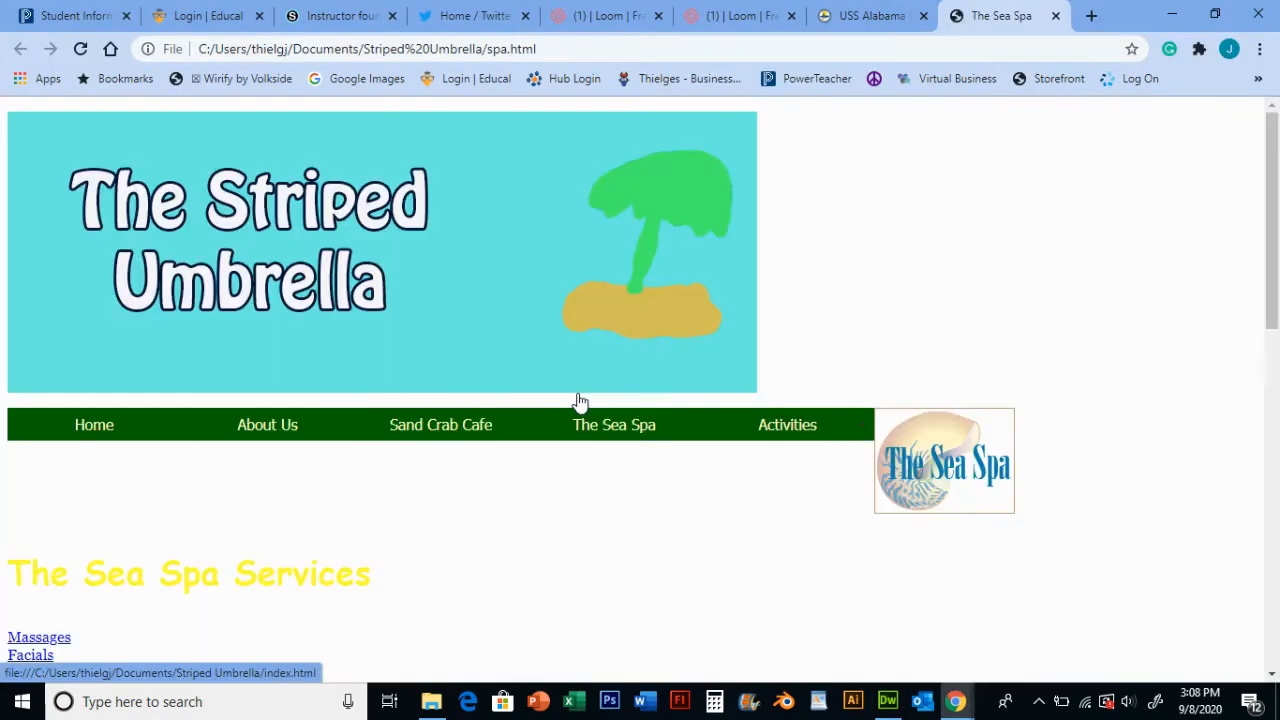
- Test the Massages, Facials, Body Treatments and TOP jump links in the browser, then close the preview tab
scroll(330, 330, down, 2)
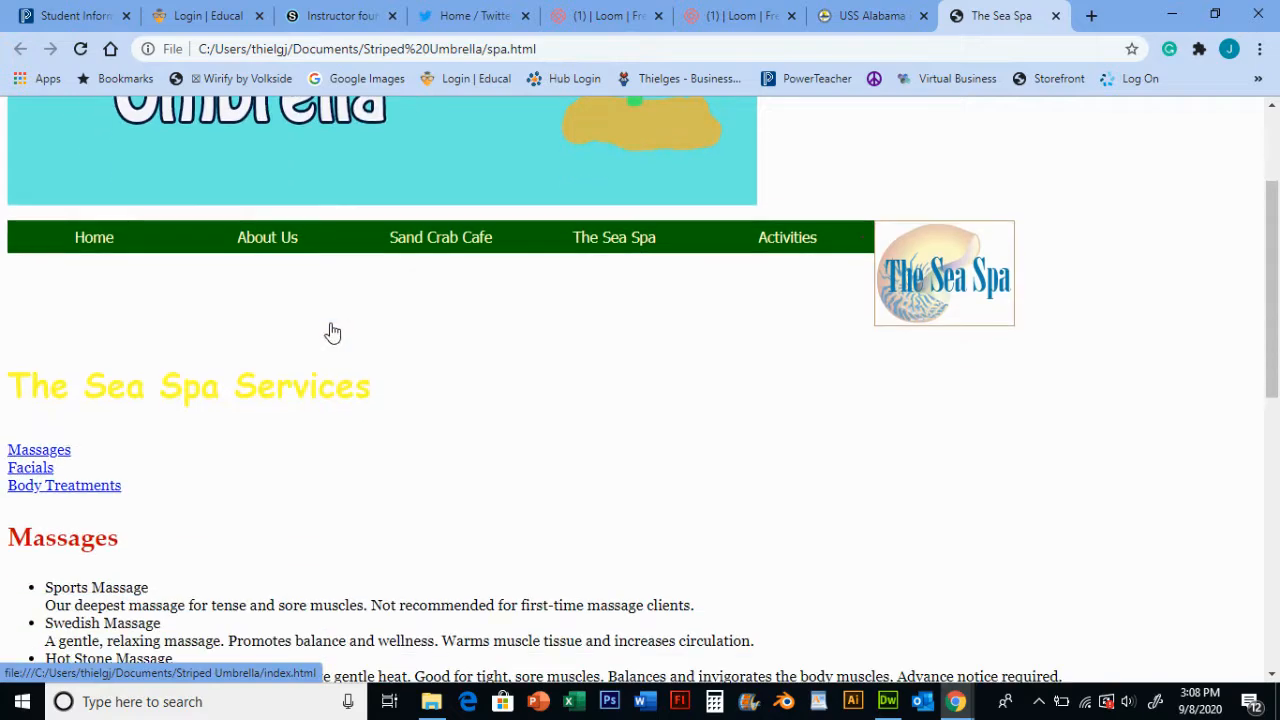
click(57, 452)
scroll(210, 420, up, 5)
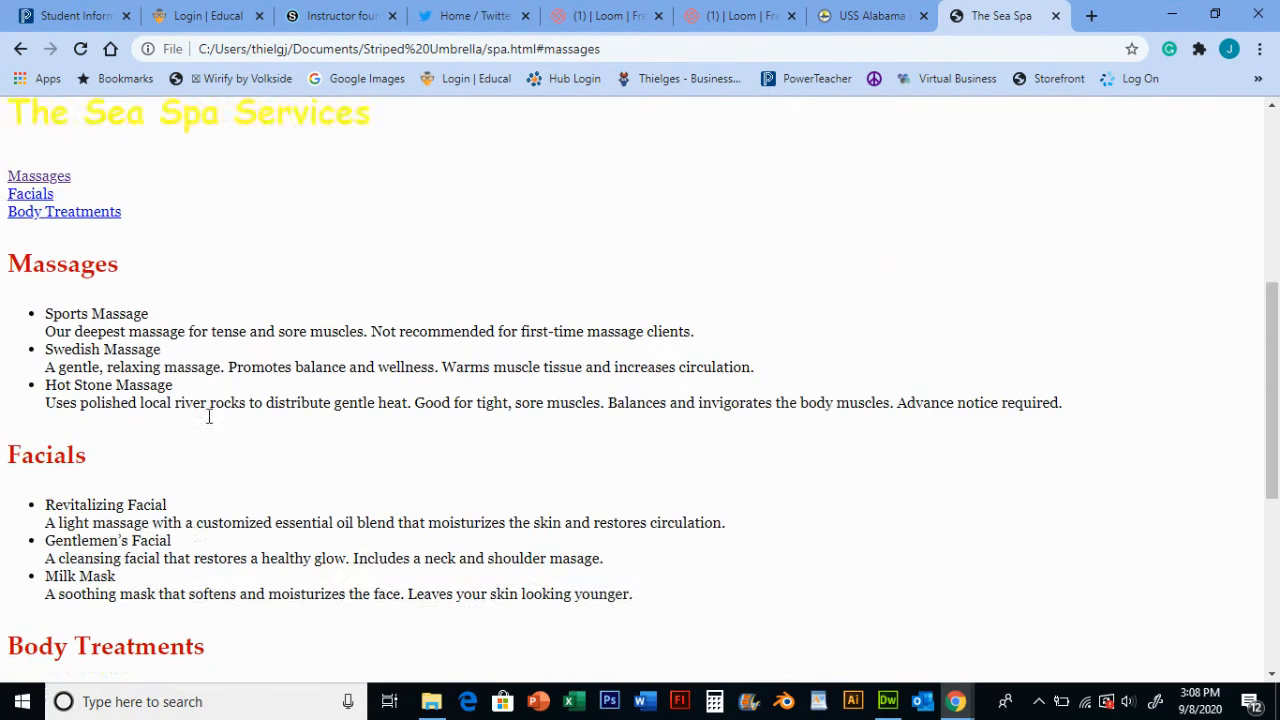
click(50, 522)
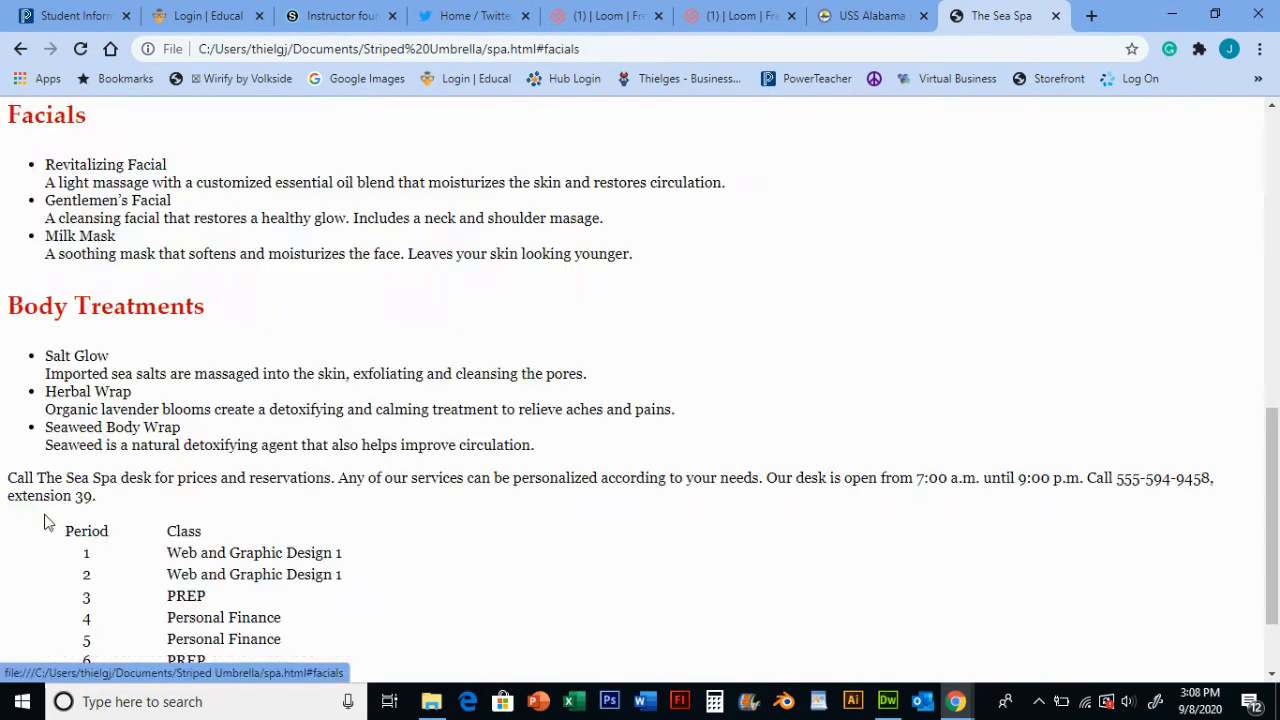
scroll(190, 360, up, 5)
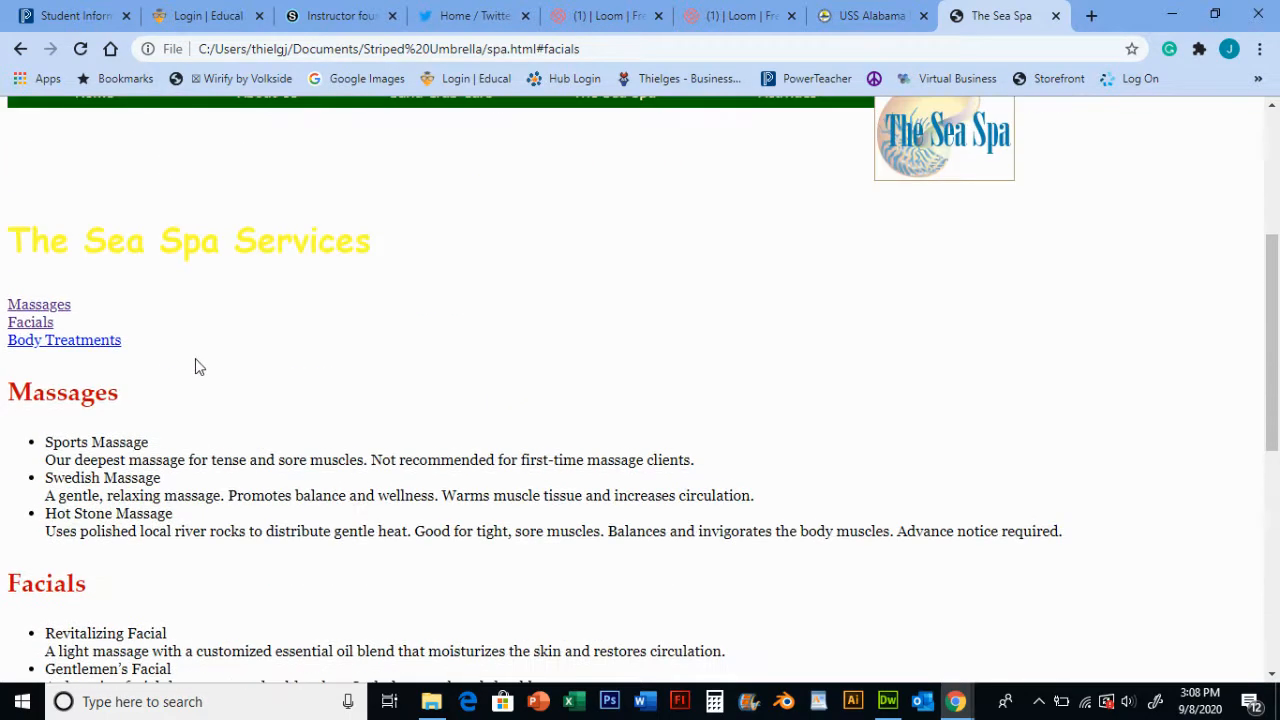
click(106, 344)
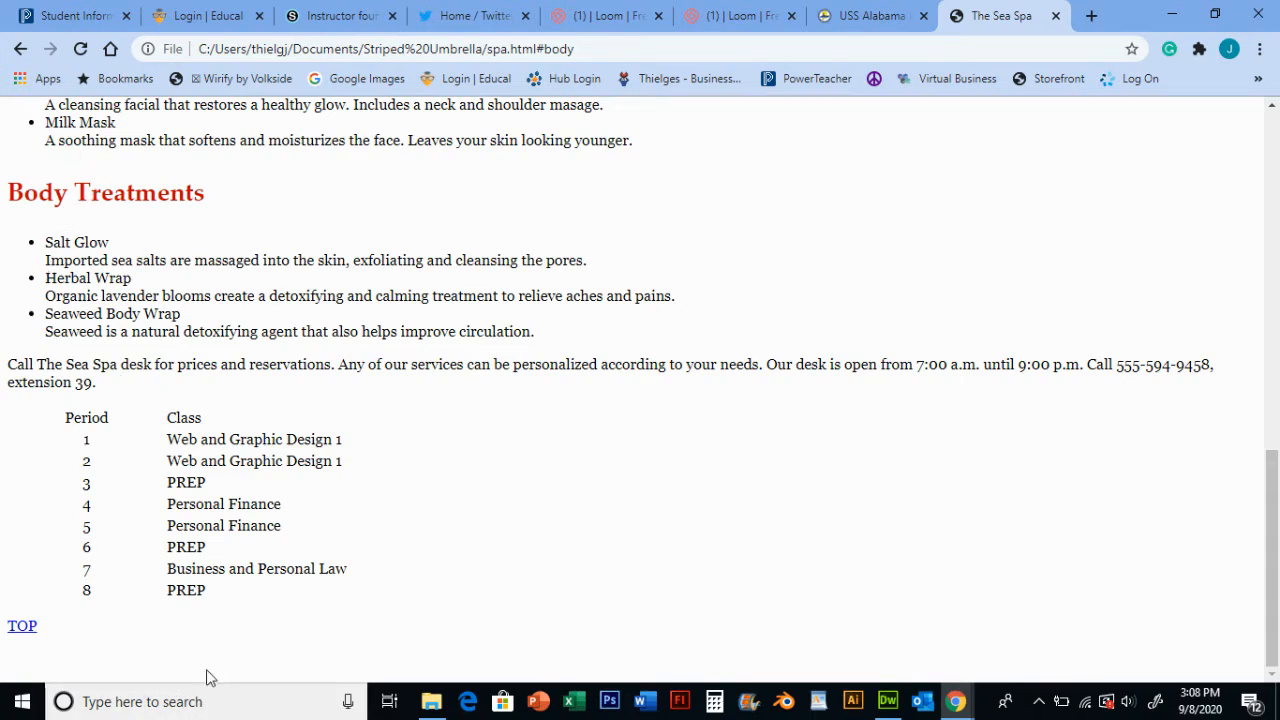
click(24, 628)
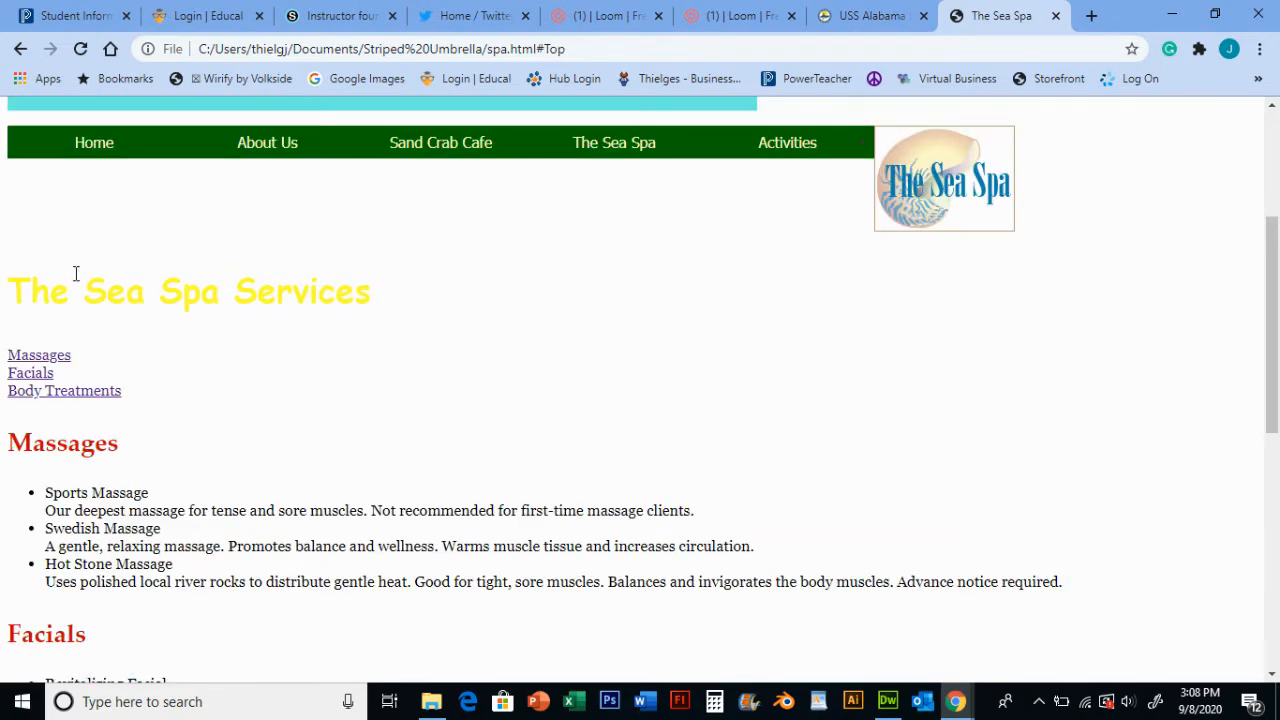
scroll(70, 268, up, 2)
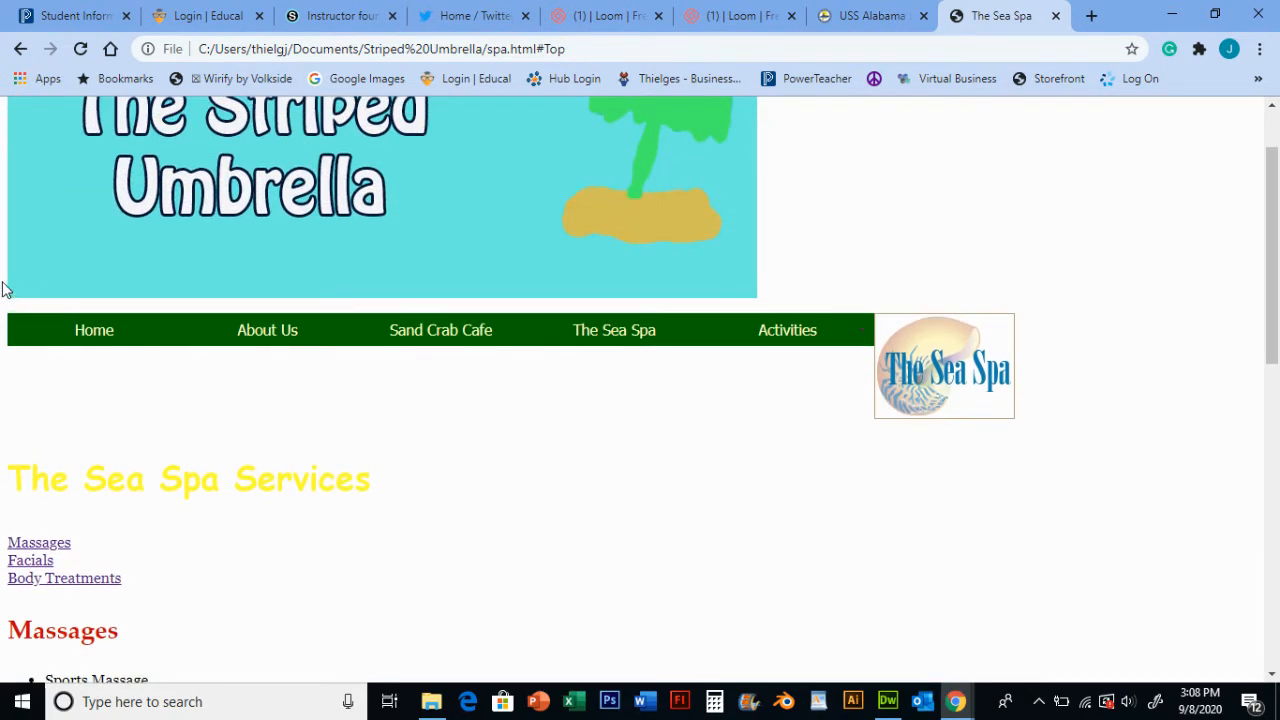
scroll(245, 281, up, 1)
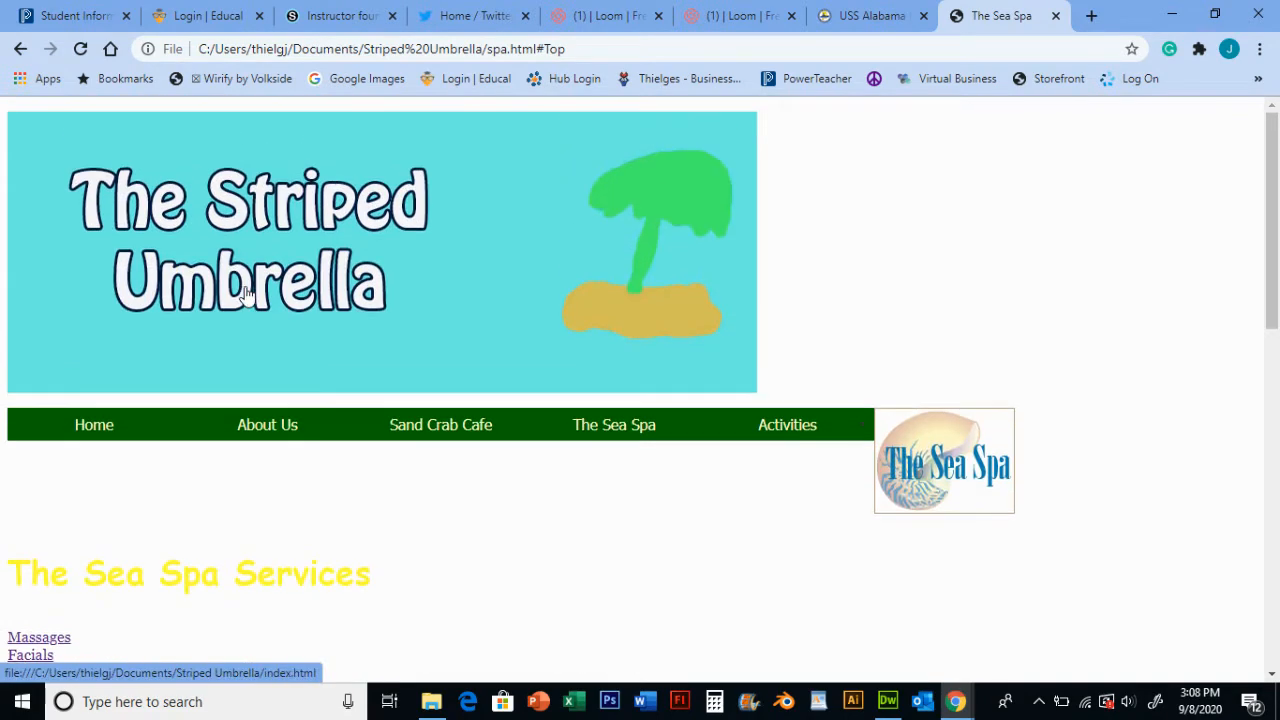
scroll(240, 297, down, 6)
scroll(94, 425, down, 1)
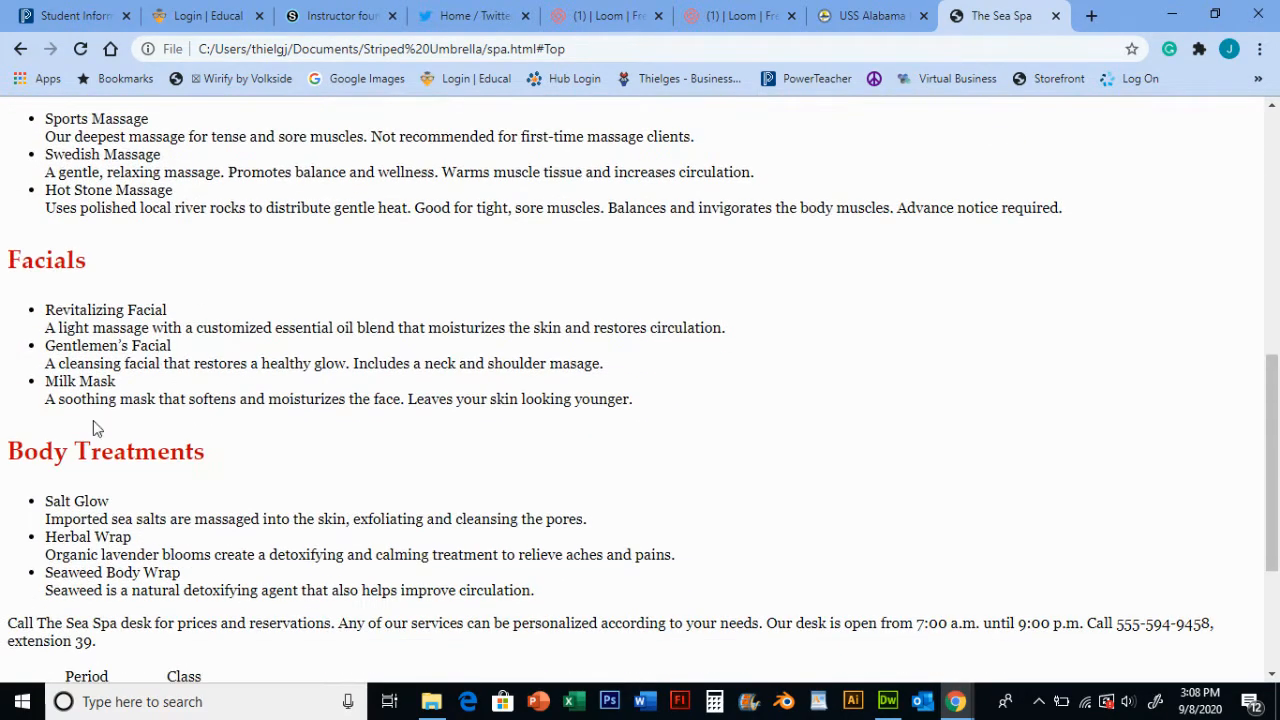
scroll(203, 346, up, 5)
scroll(203, 418, up, 2)
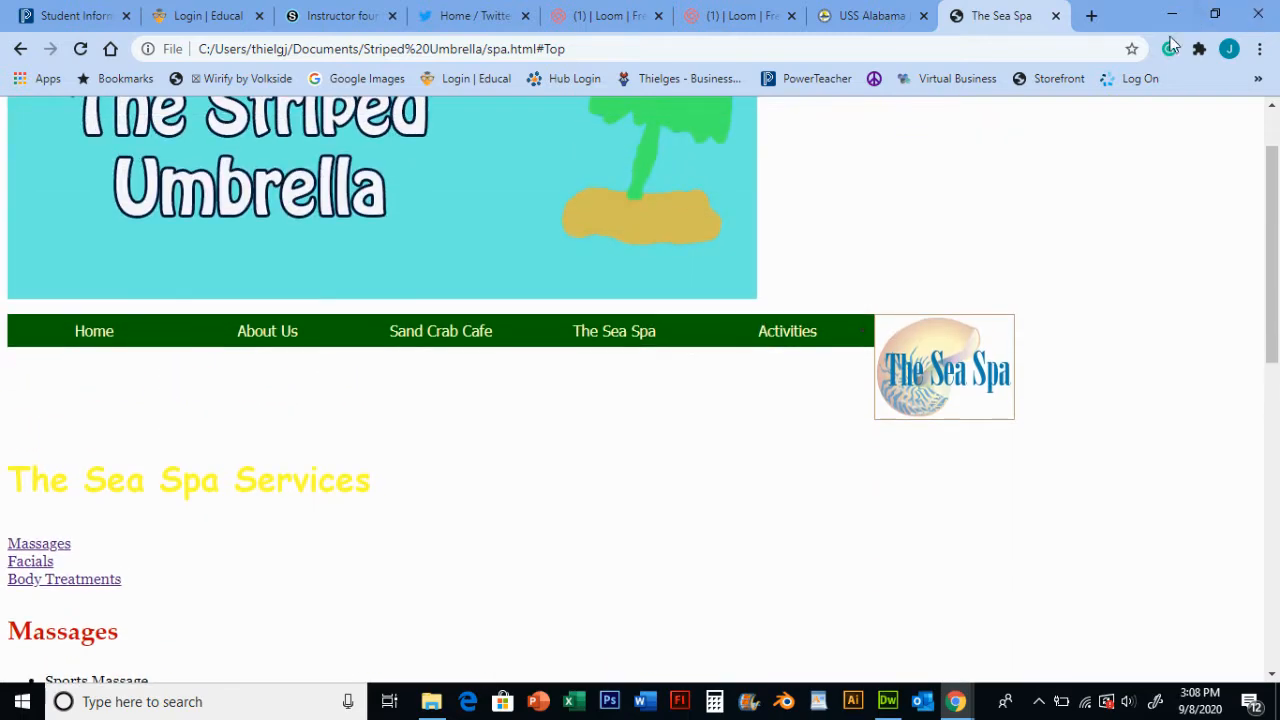
click(1057, 16)
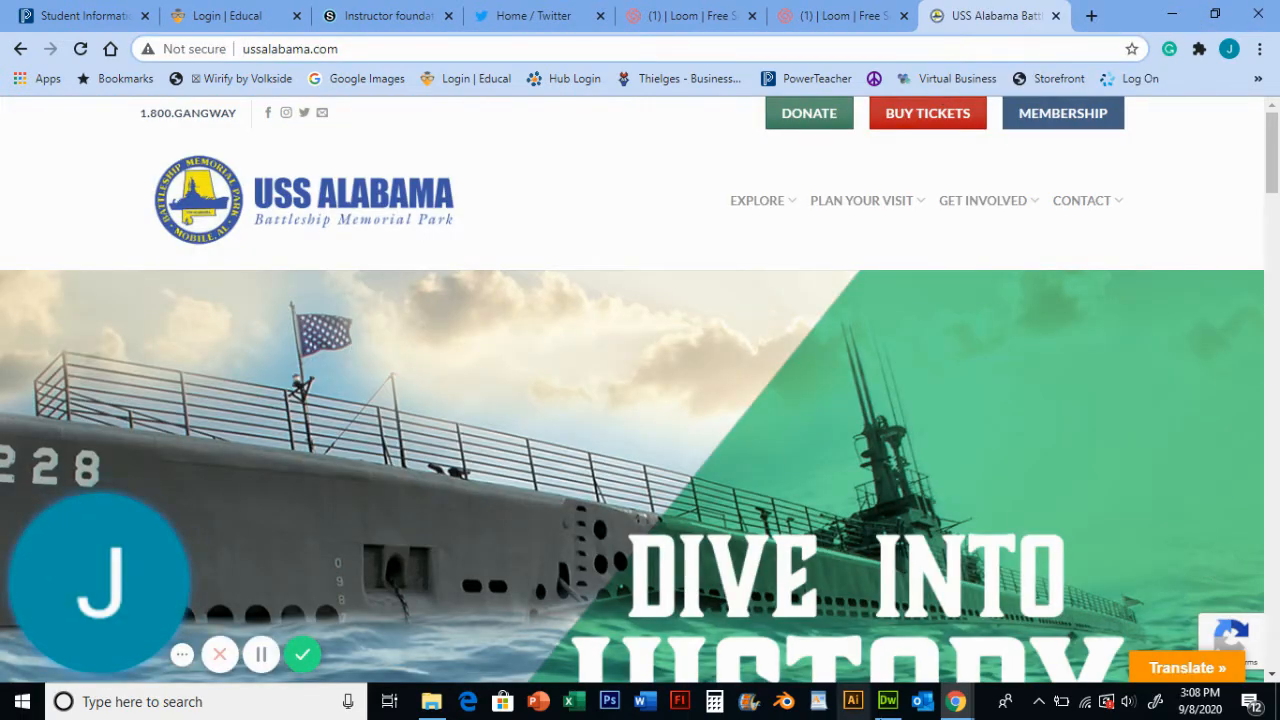
- Add four empty paragraphs below the TOP link at the end of the spa page
click(887, 703)
scroll(117, 383, down, 2)
scroll(117, 383, down, 10)
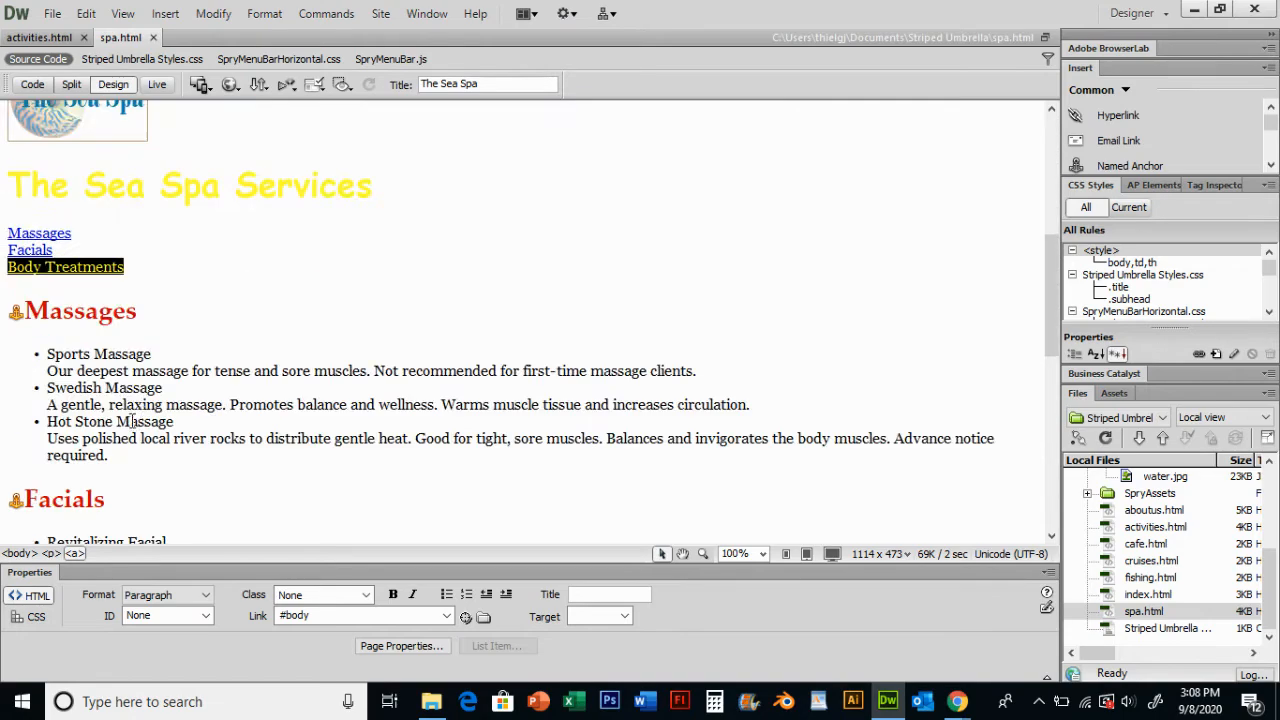
click(35, 514)
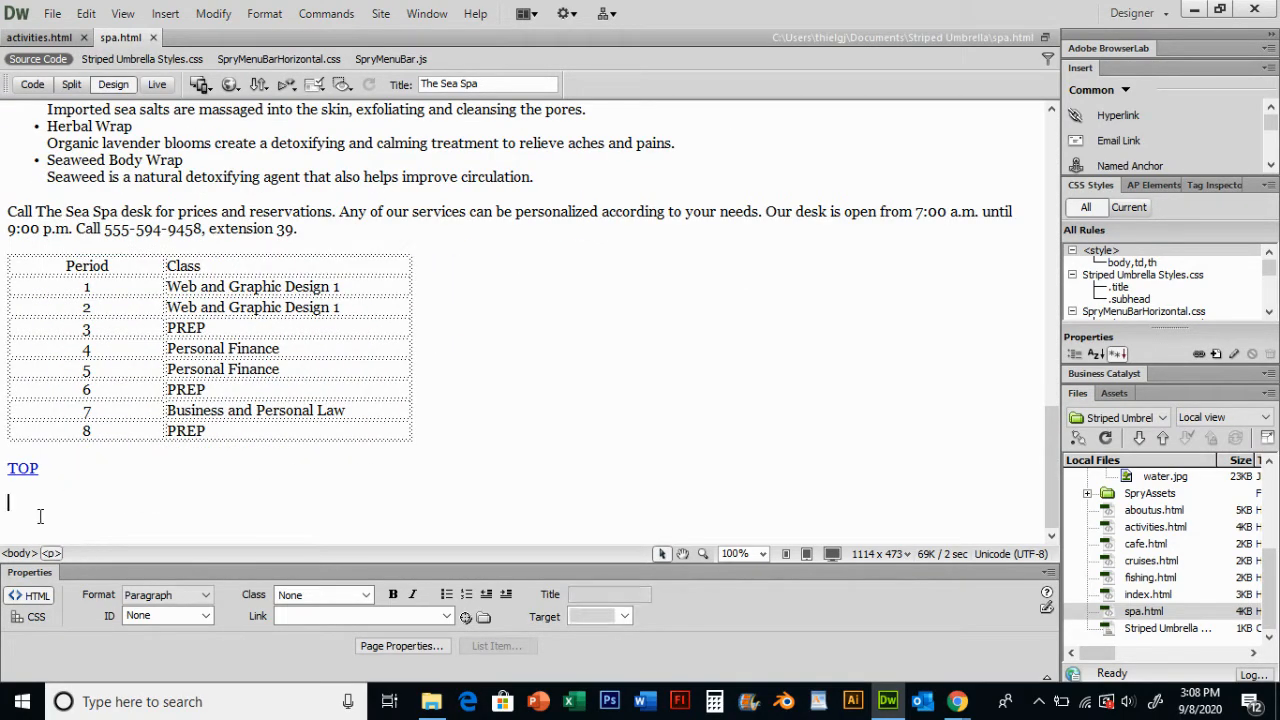
key(Return)
key(Return)
key(Return)
key(Return)
key(Return)
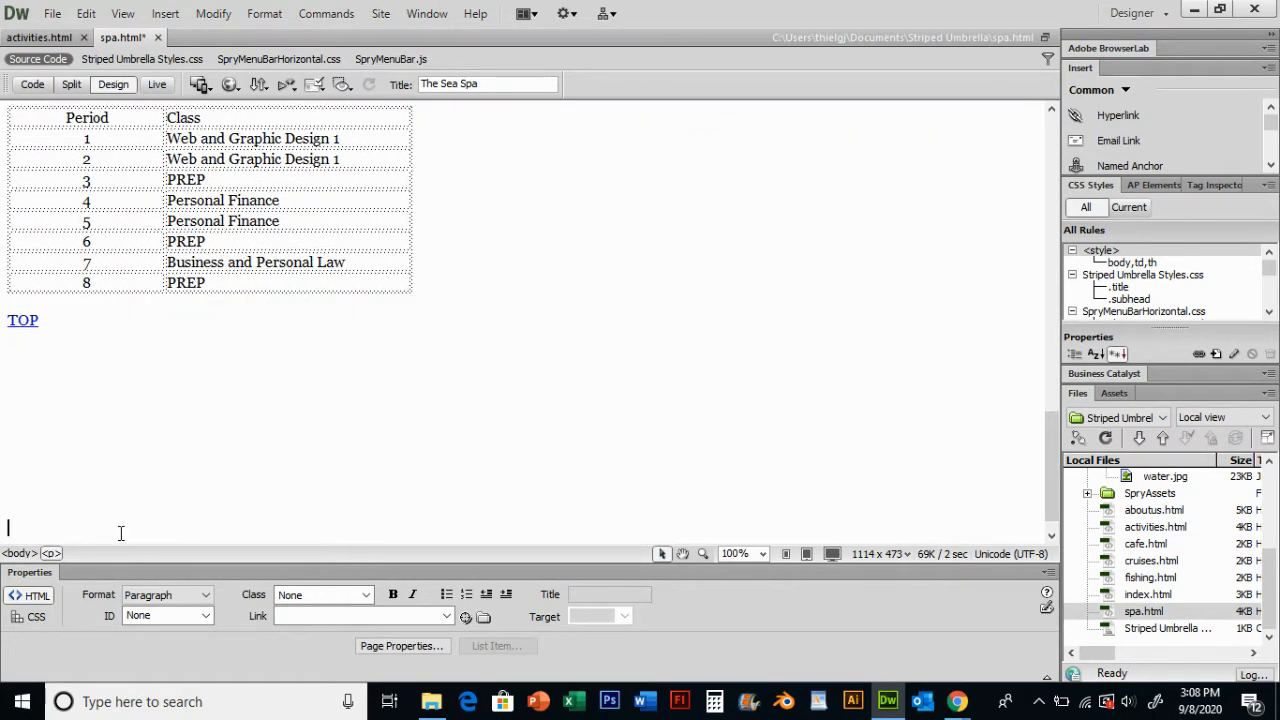
- Save and preview the spa page again, check the Body Treatments jump link, and close the preview tab
key(ctrl+w)
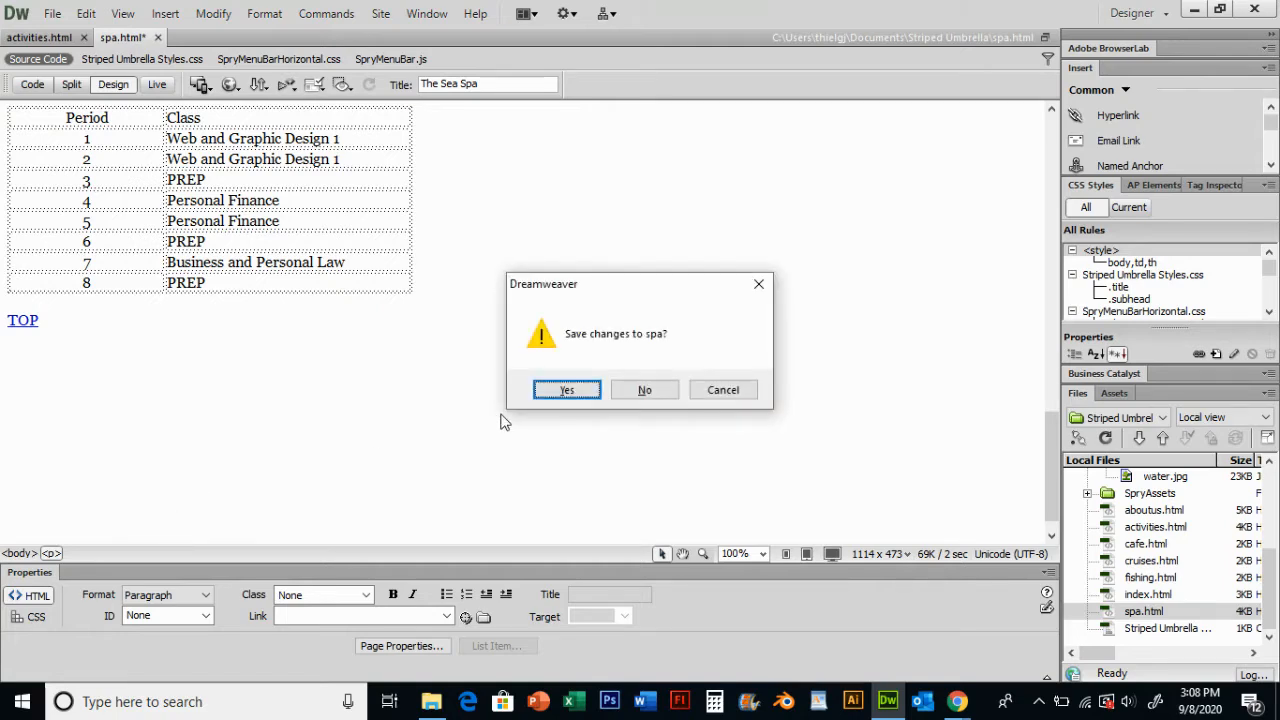
click(567, 389)
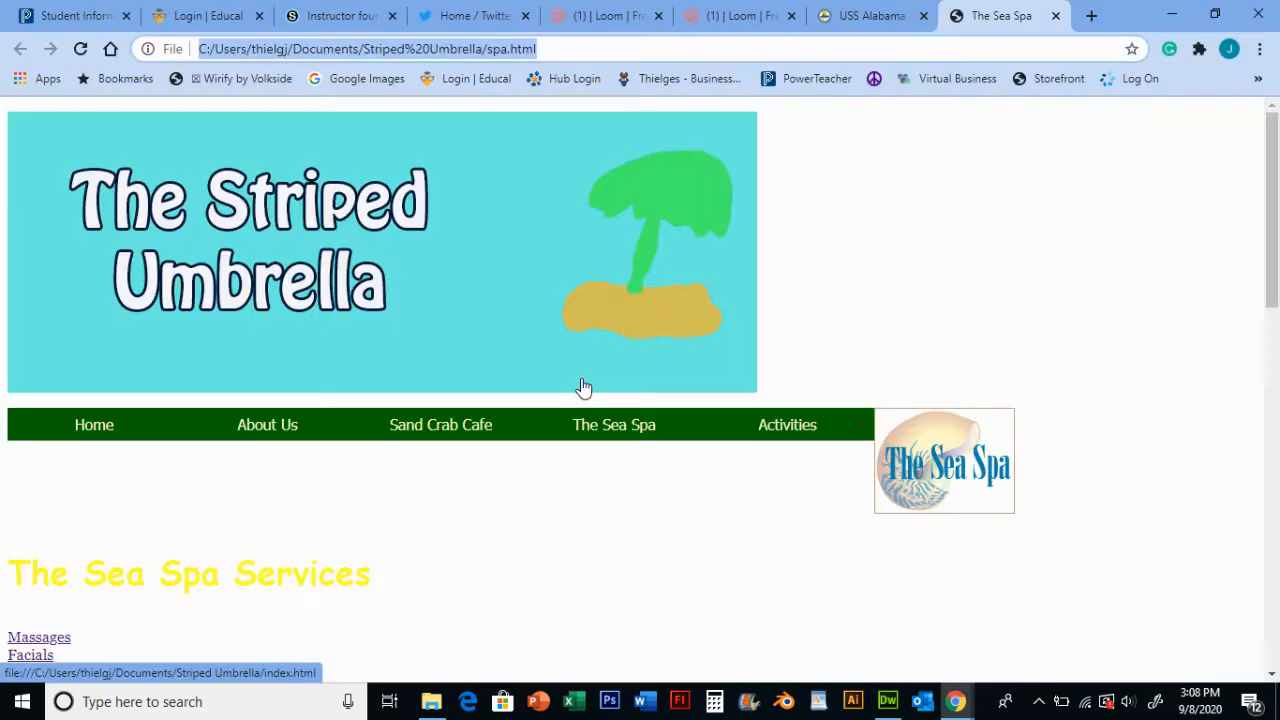
scroll(252, 420, down, 3)
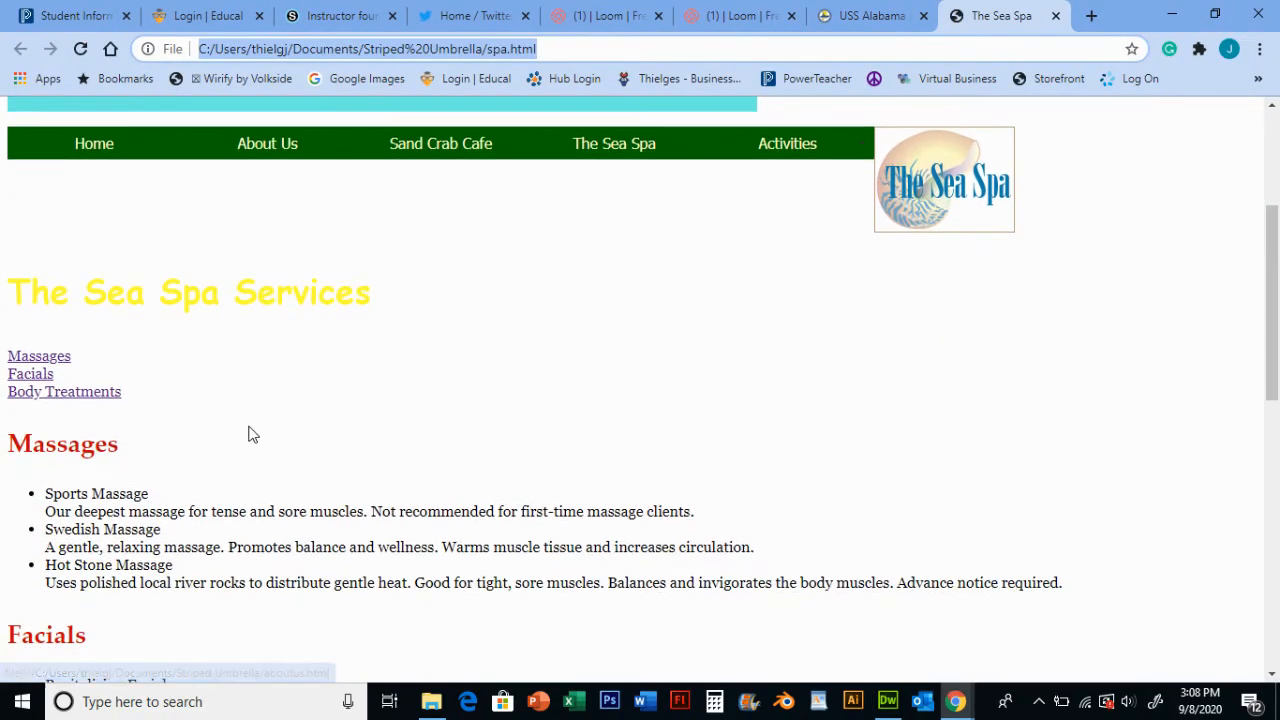
click(106, 394)
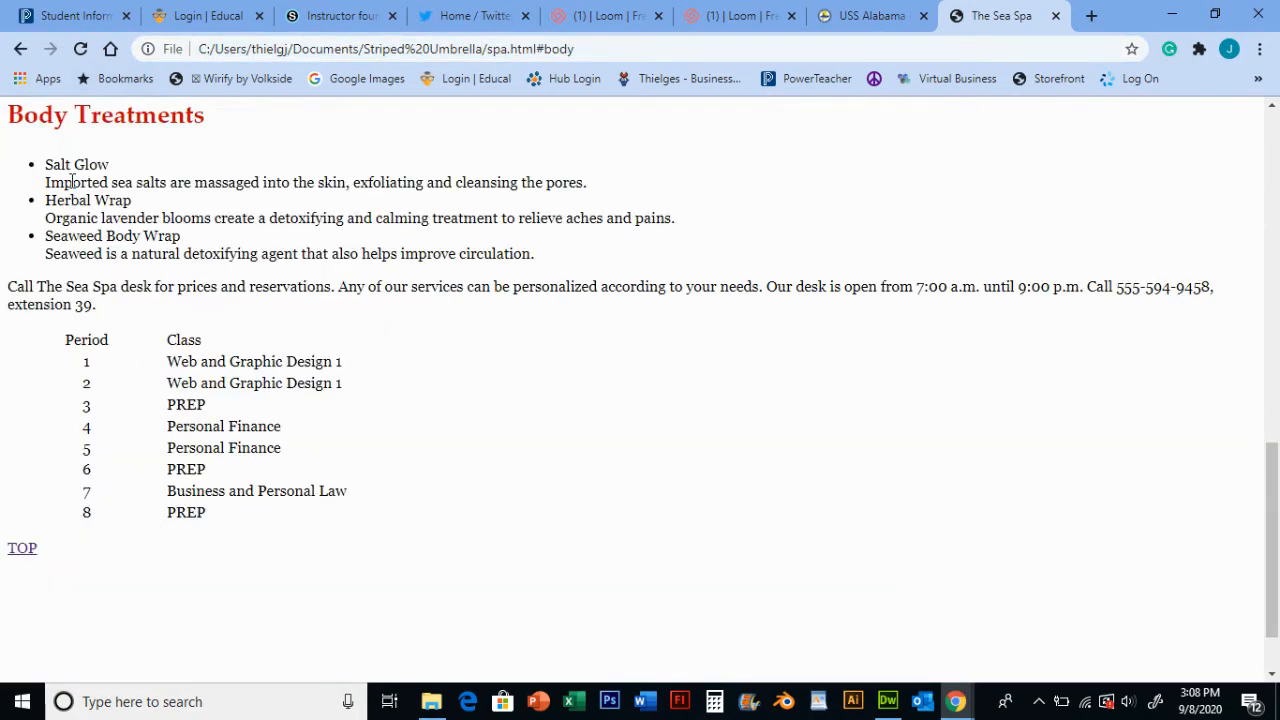
scroll(152, 280, up, 6)
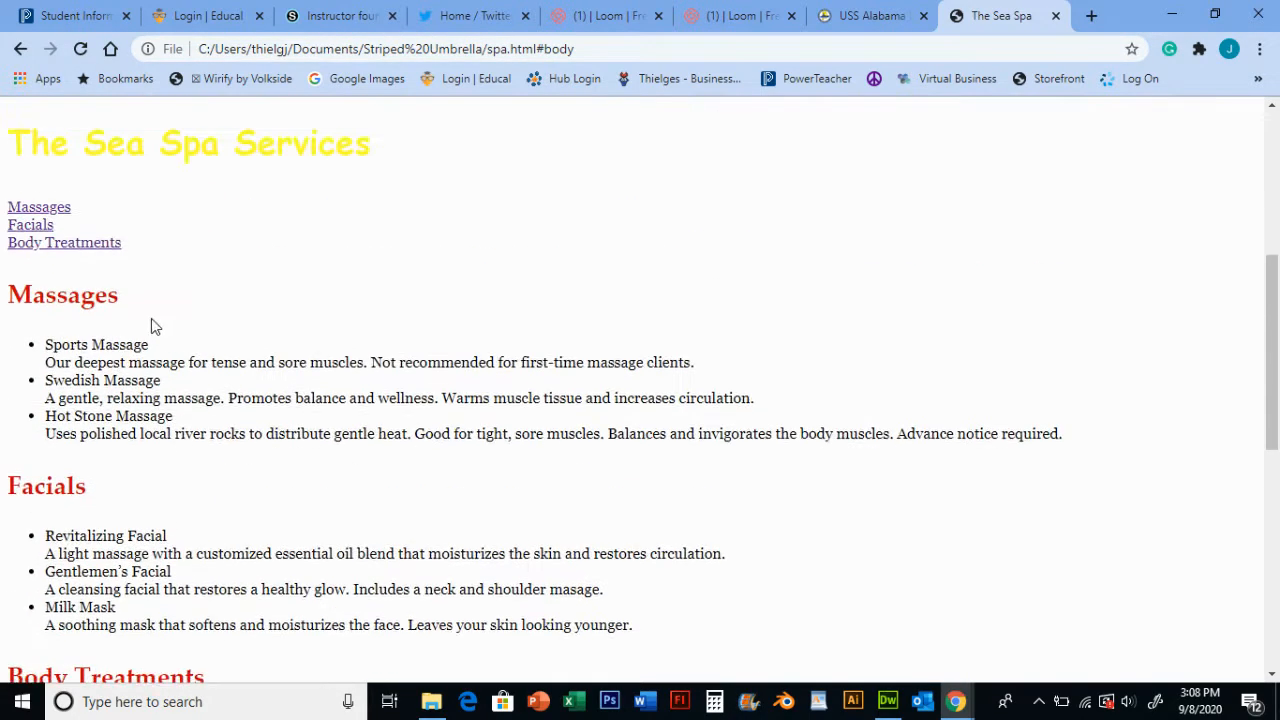
scroll(151, 320, down, 7)
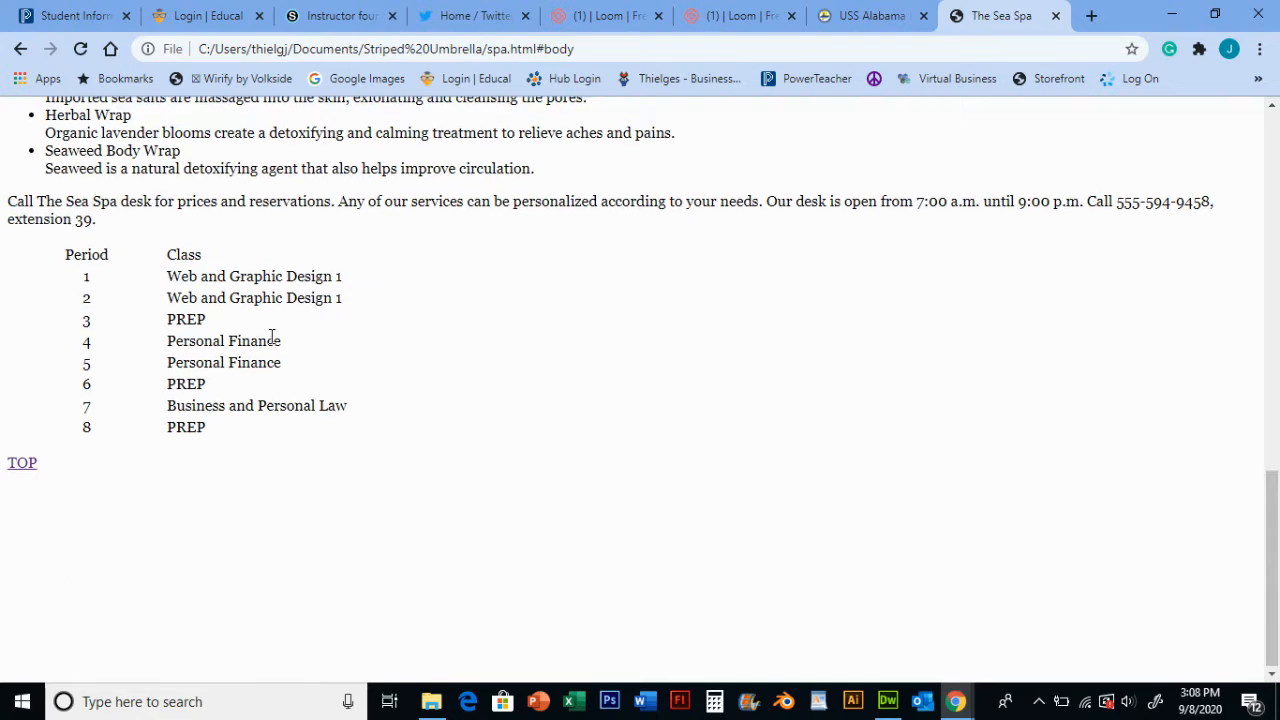
scroll(271, 345, up, 10)
scroll(253, 380, up, 2)
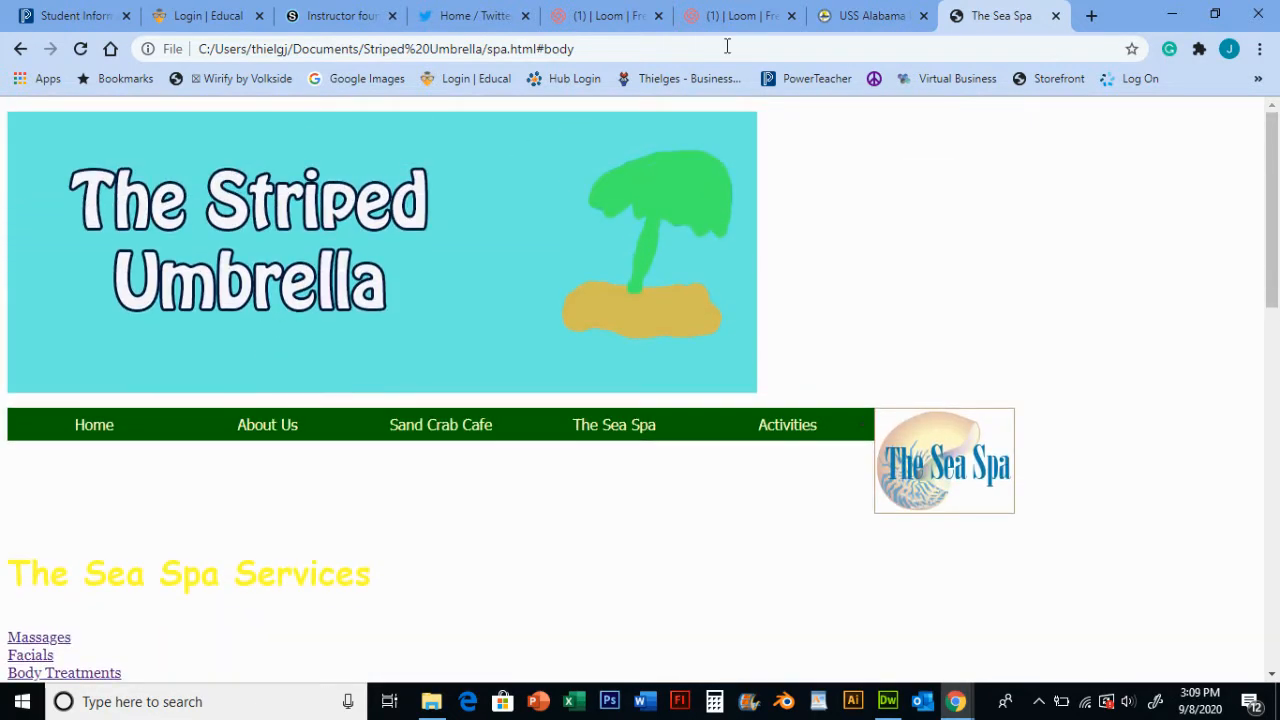
click(1056, 16)
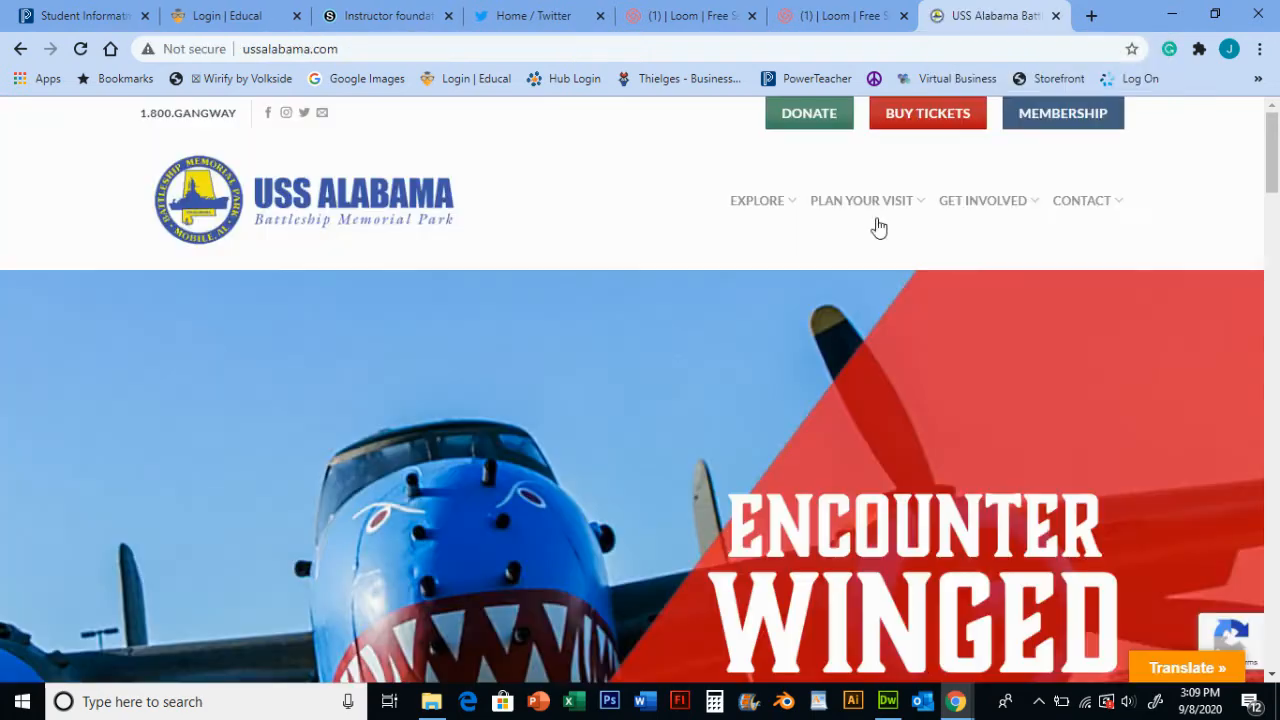
- Return to the spa page and set its banner image to link to index.html from the site root
click(889, 702)
scroll(260, 400, up, 10)
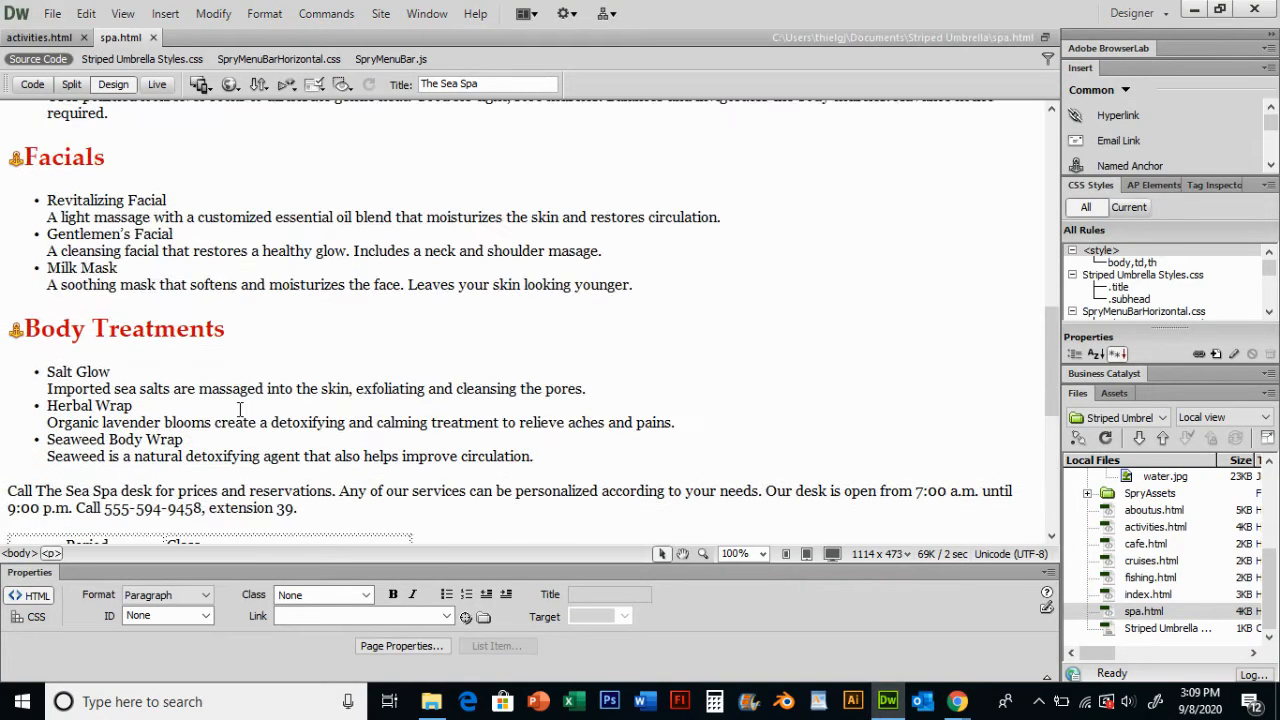
scroll(251, 405, up, 5)
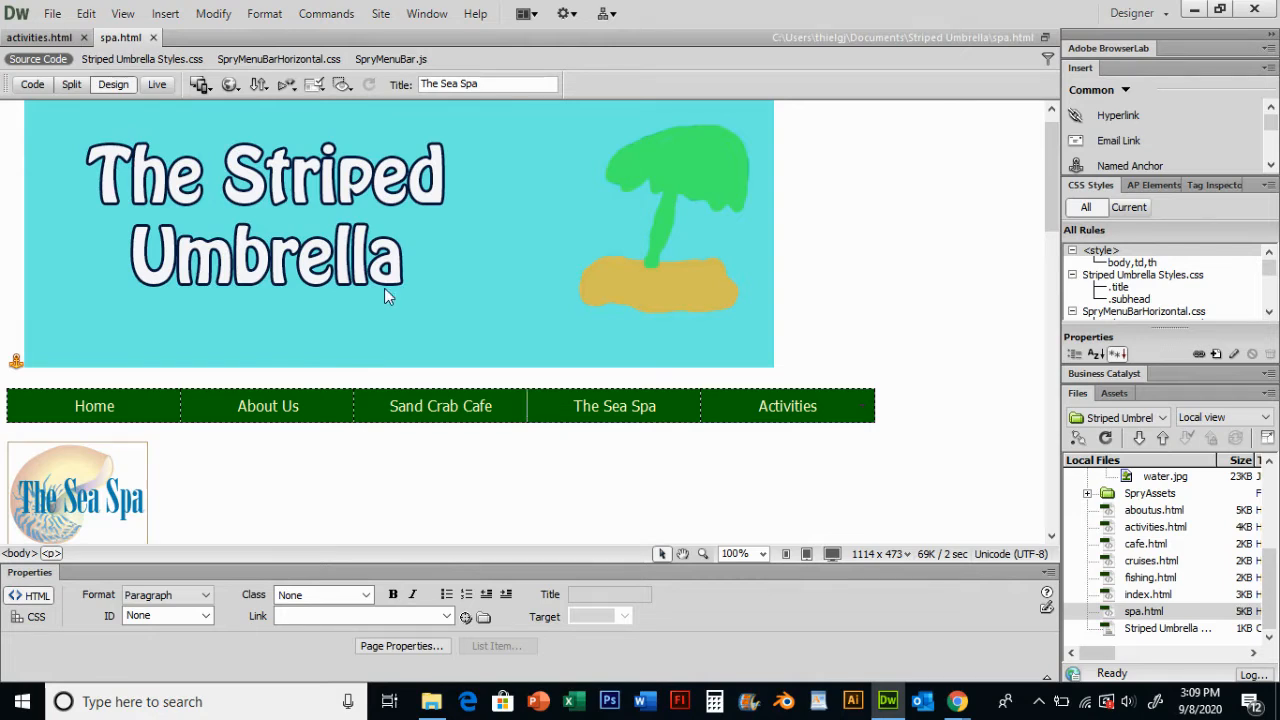
scroll(400, 310, up, 1)
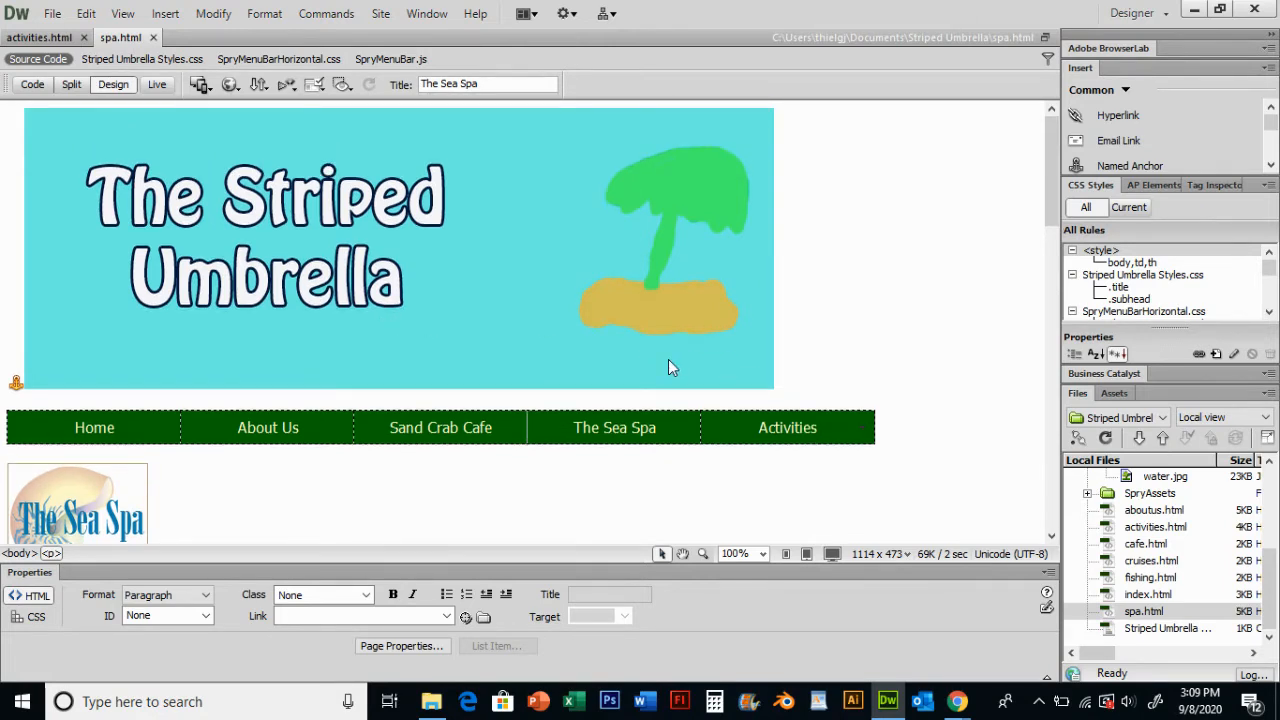
scroll(477, 340, down, 20)
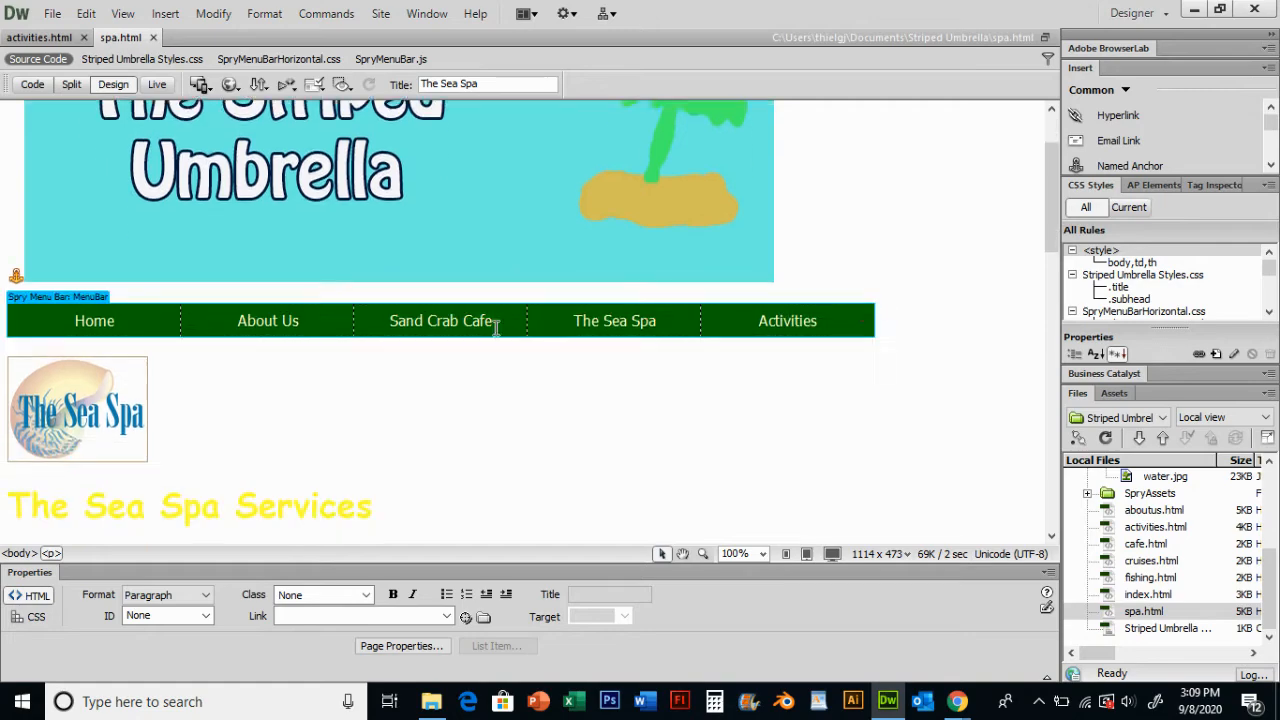
scroll(448, 375, up, 20)
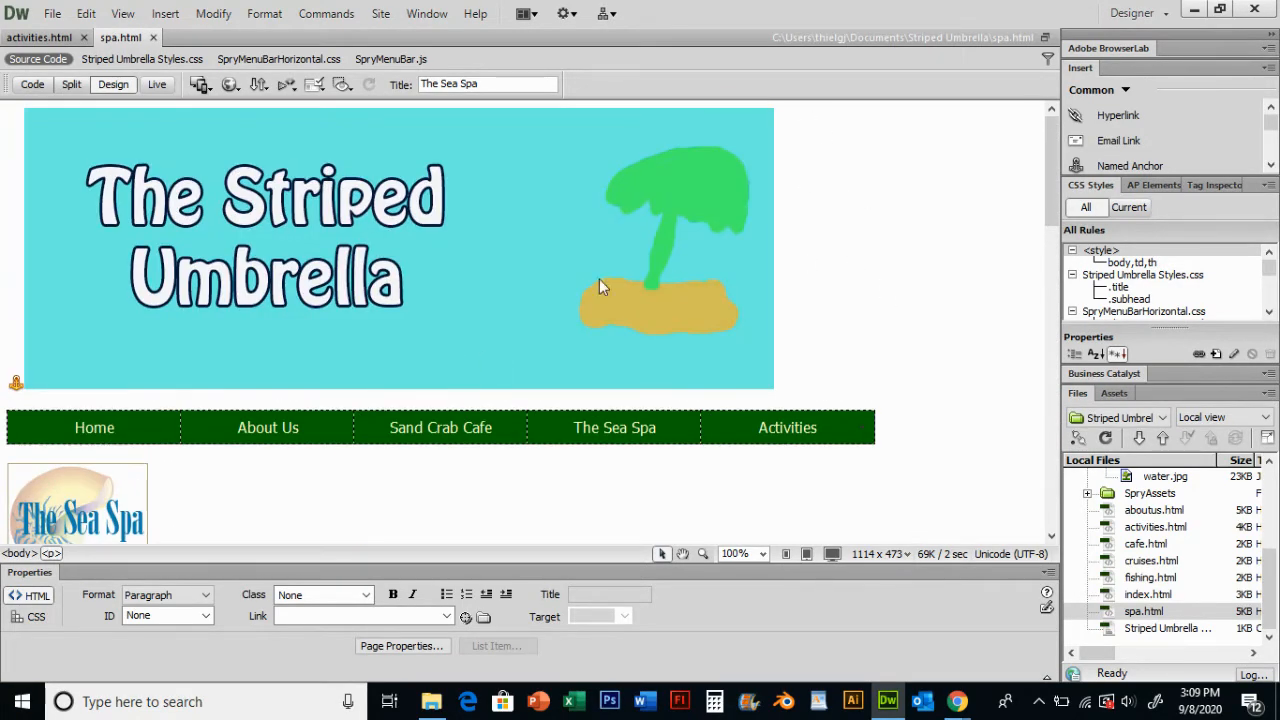
click(415, 261)
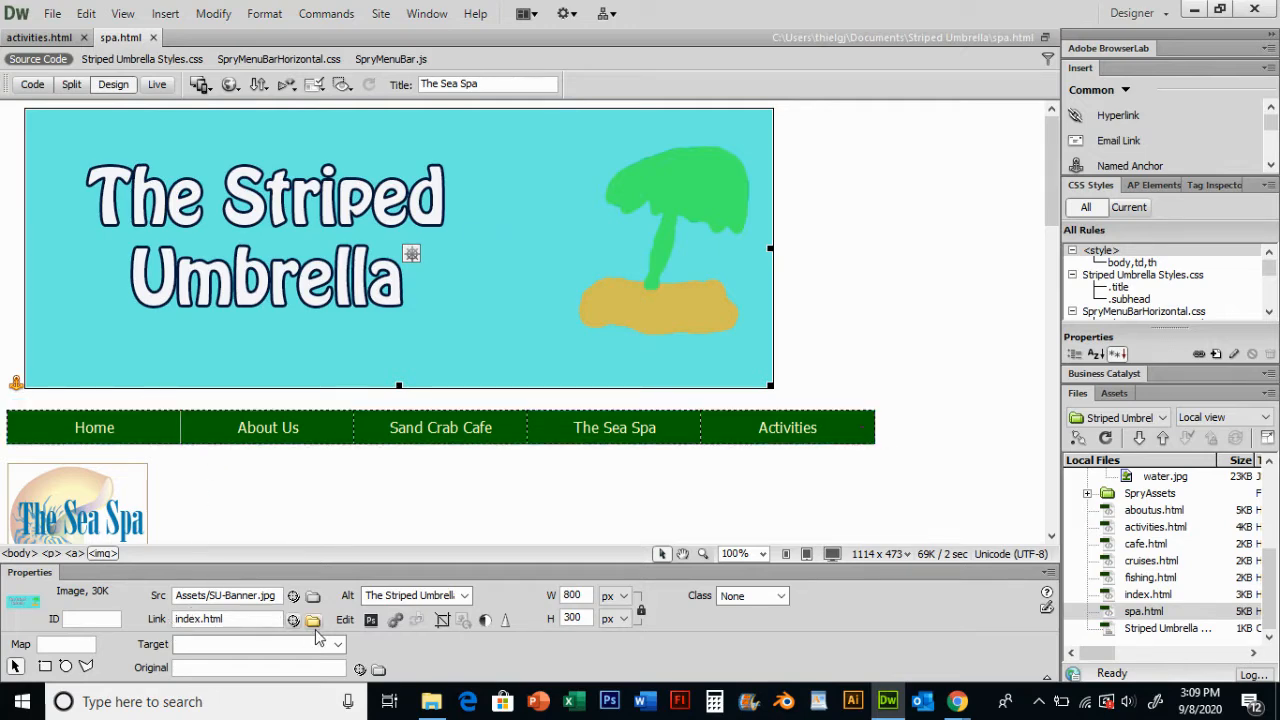
click(313, 621)
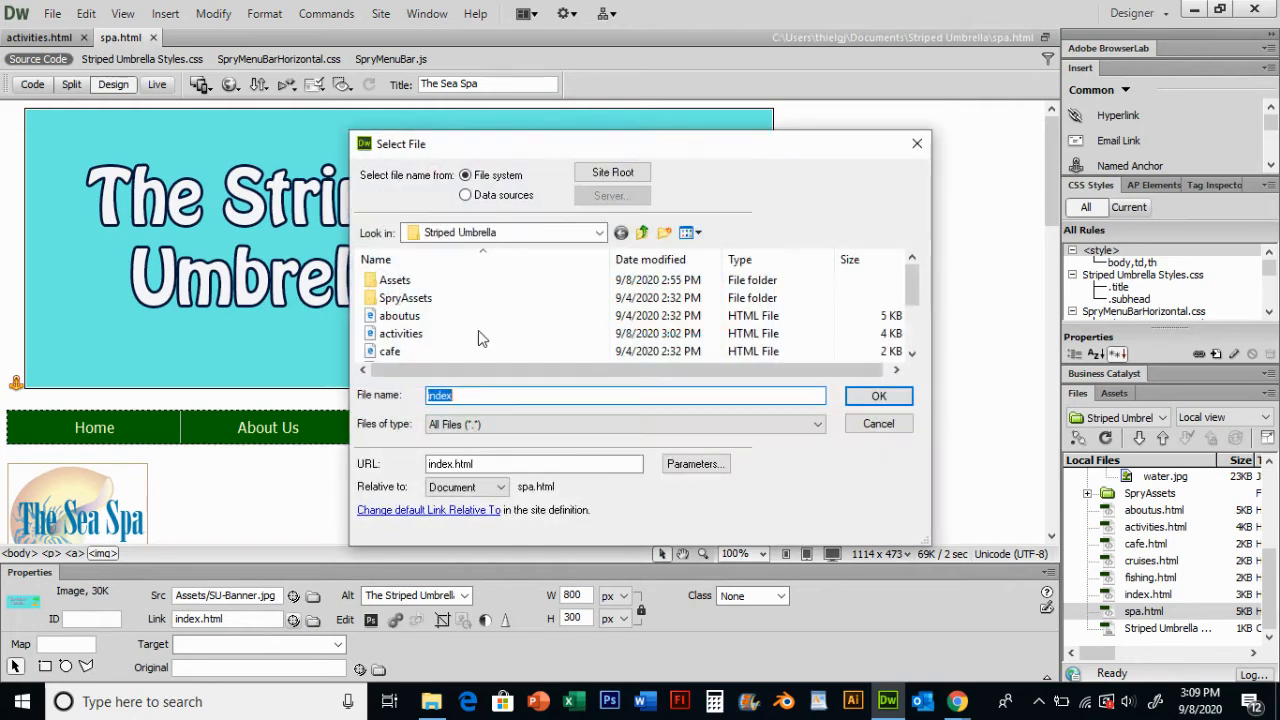
click(612, 173)
scroll(910, 300, down, 2)
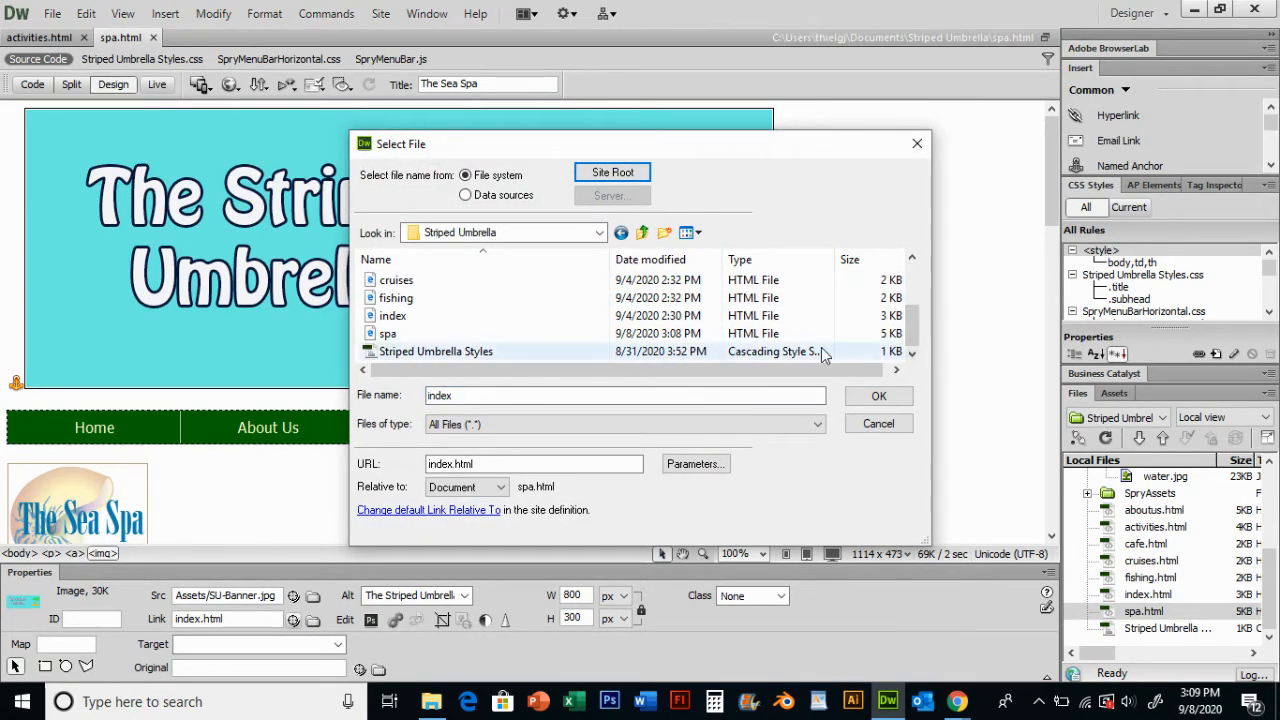
click(410, 316)
double_click(404, 316)
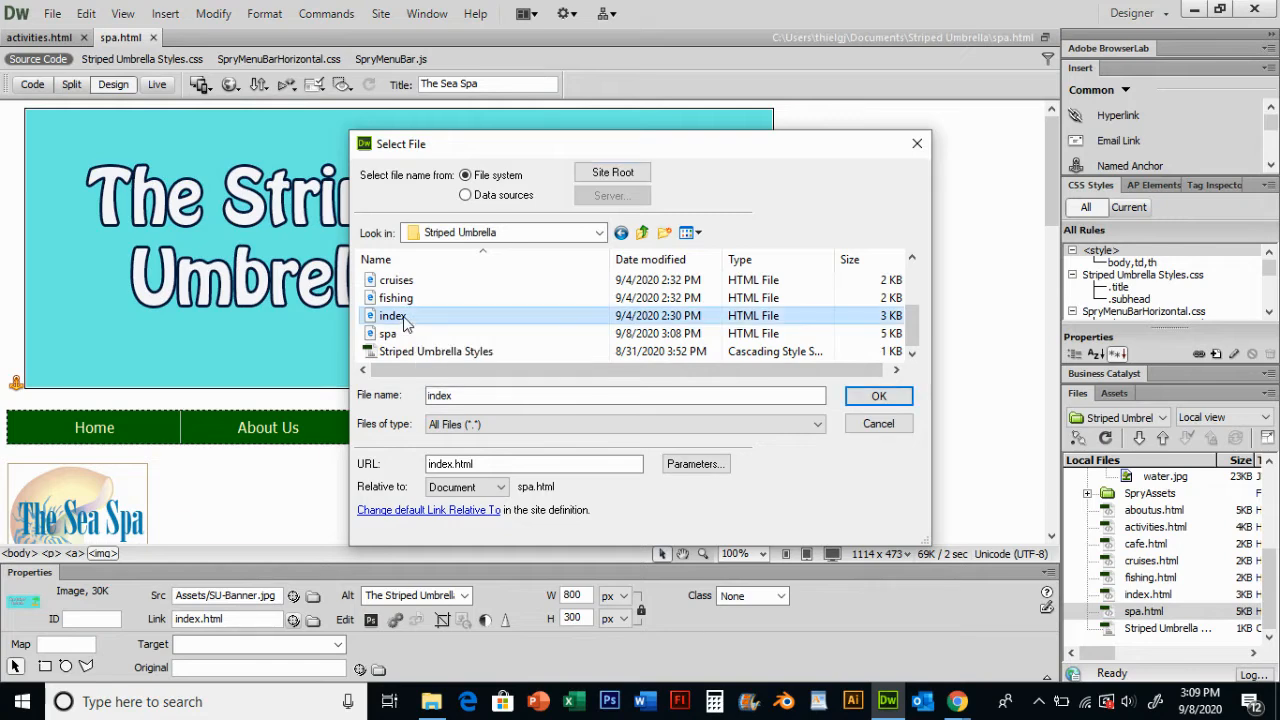
- On the activities page, link the banner image to index.html and save the page
click(39, 38)
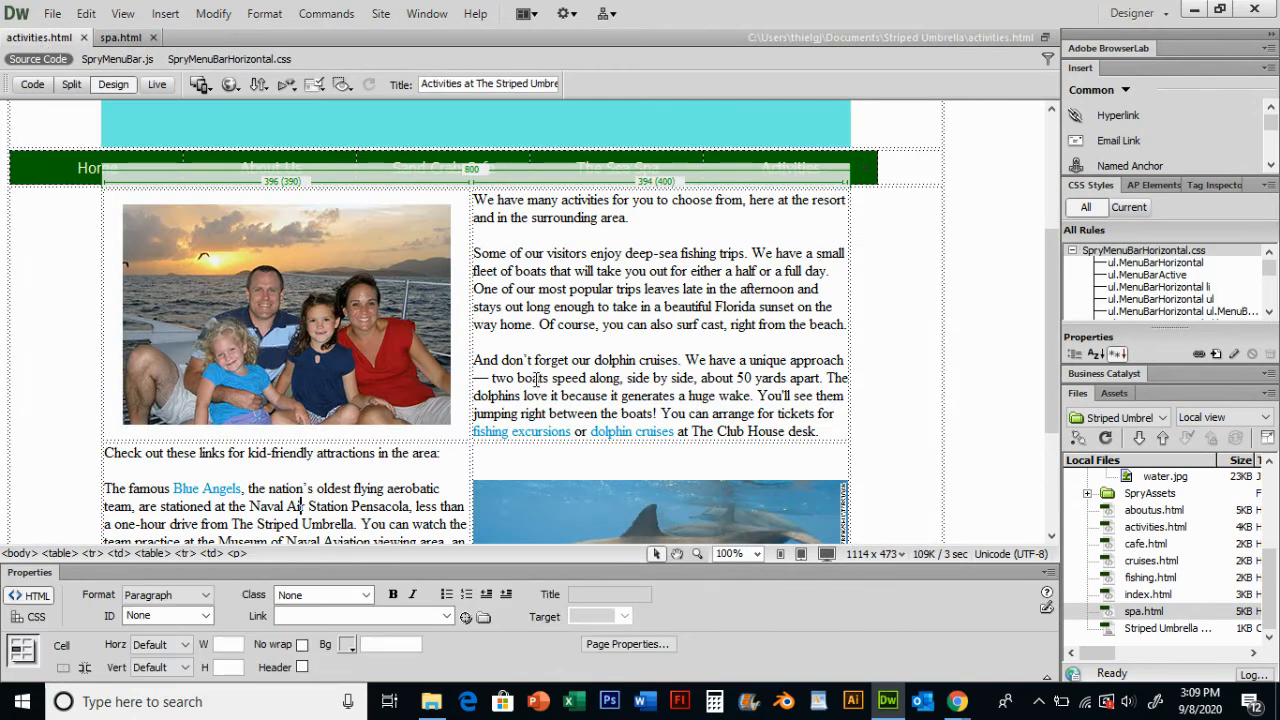
scroll(605, 266, up, 5)
click(605, 266)
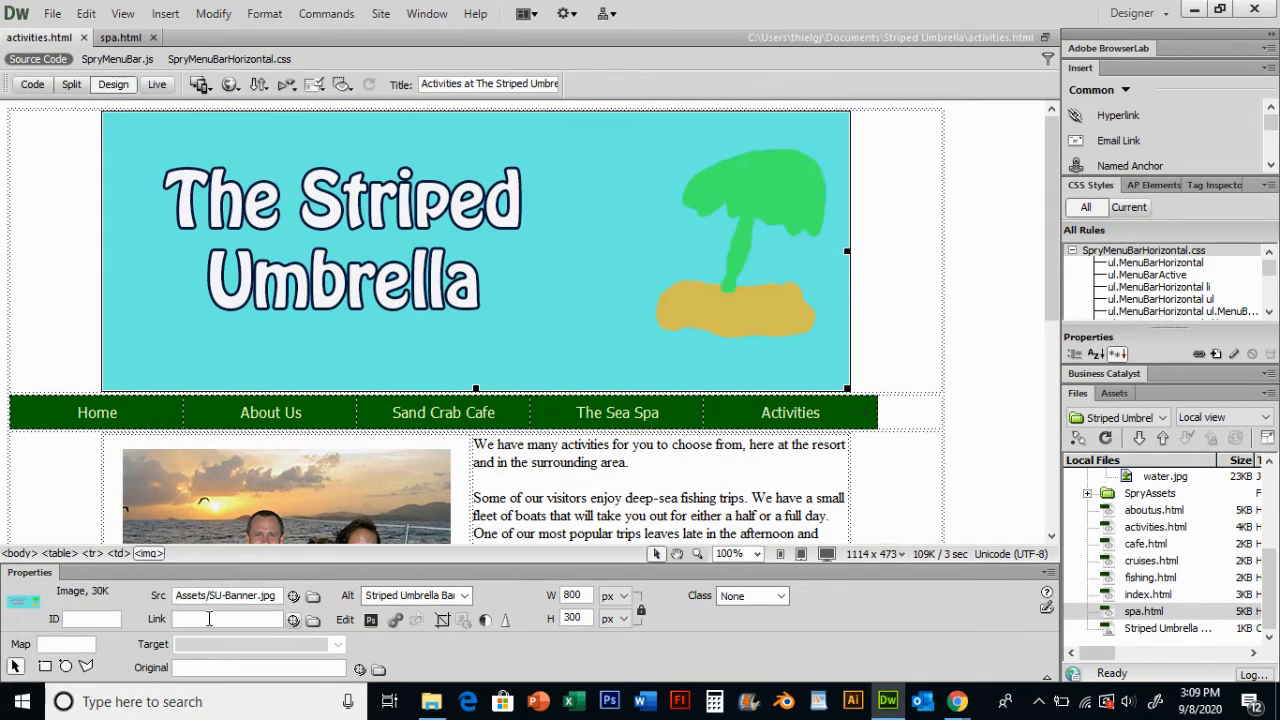
click(313, 620)
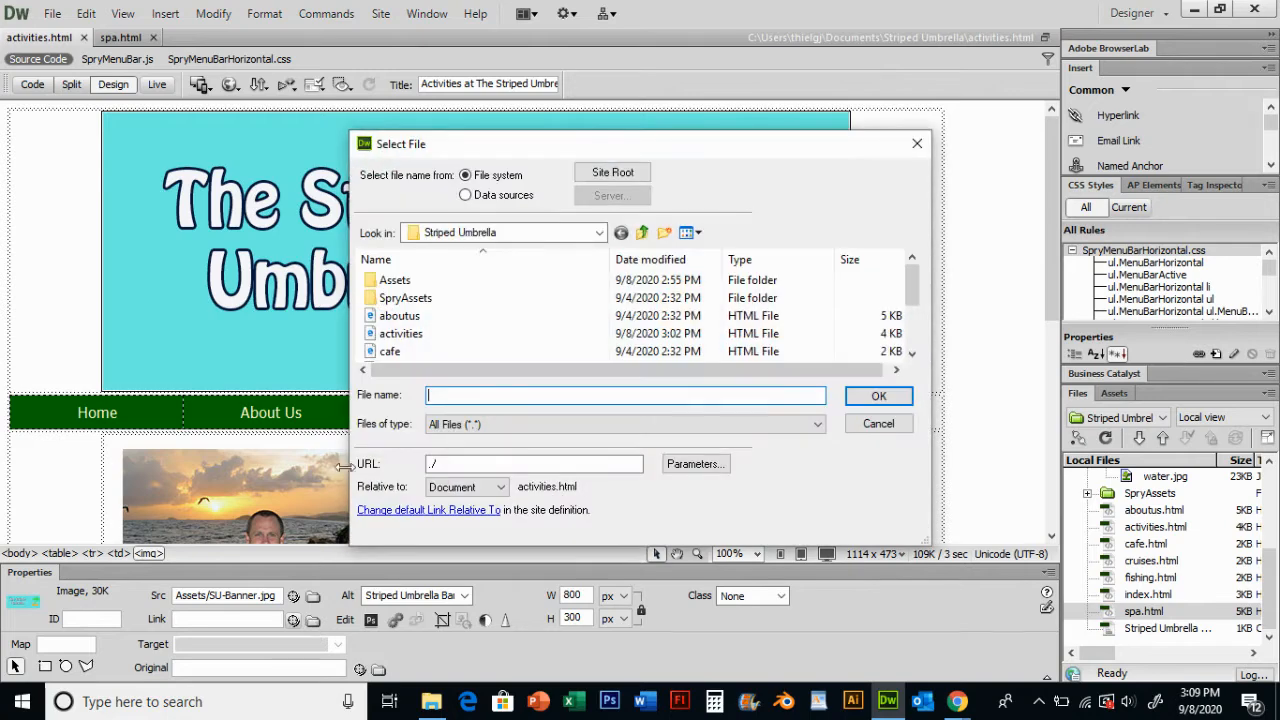
scroll(880, 320, down, 2)
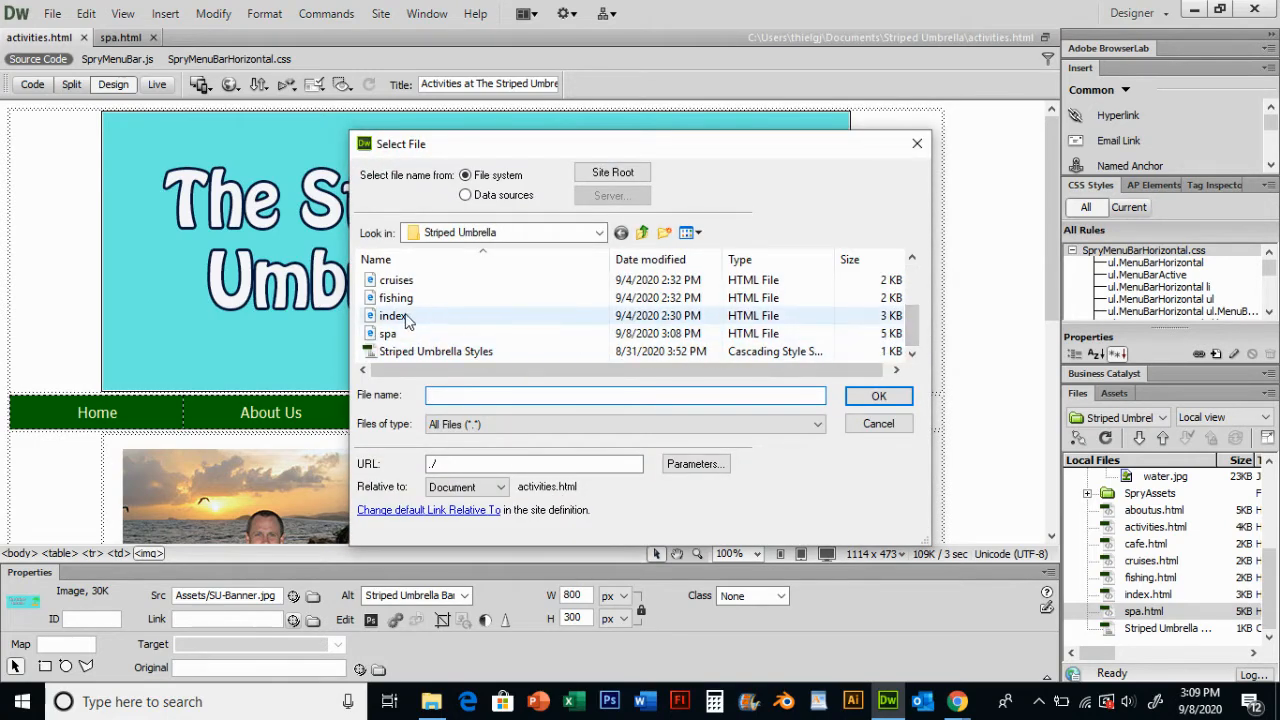
double_click(393, 316)
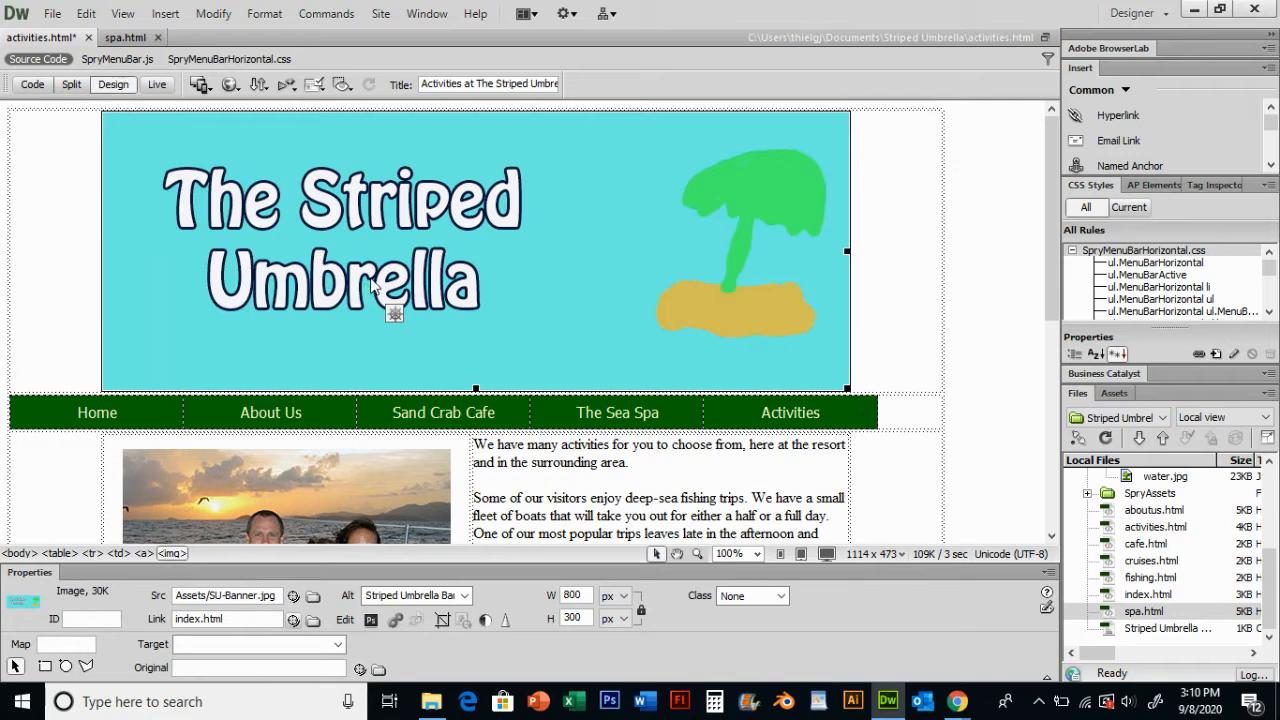
key(ctrl+s)
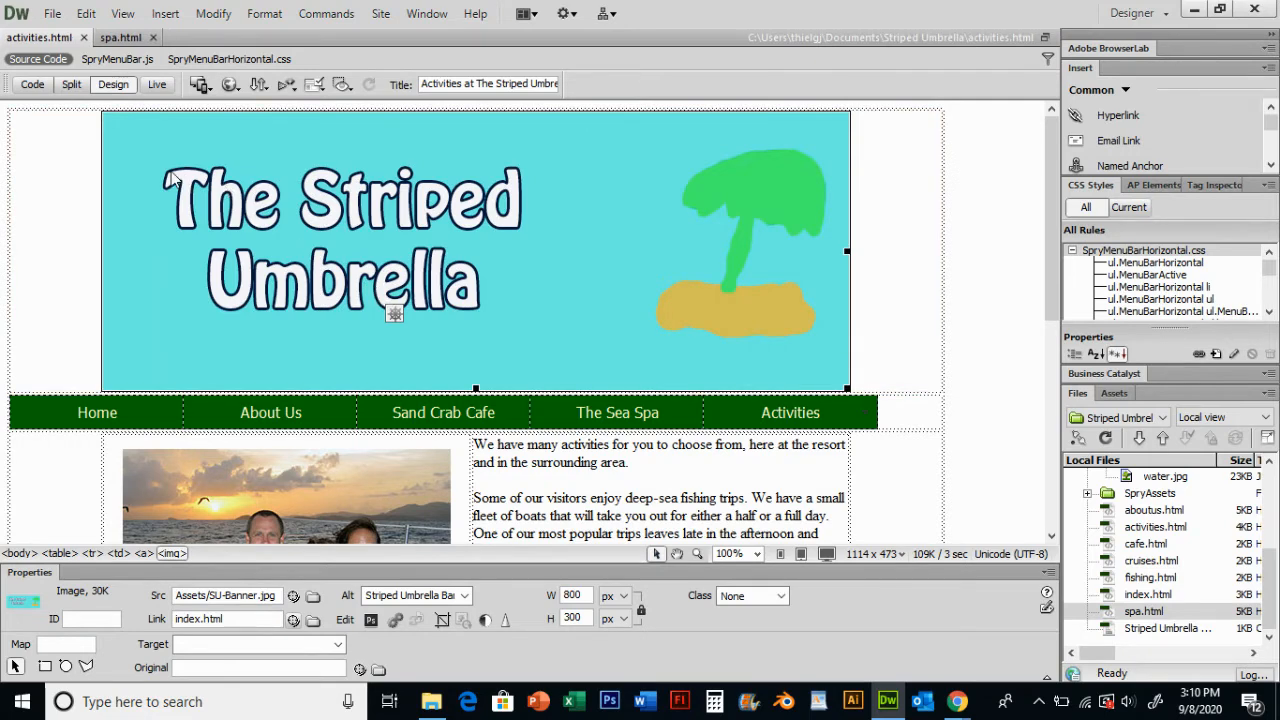
scroll(360, 255, down, 6)
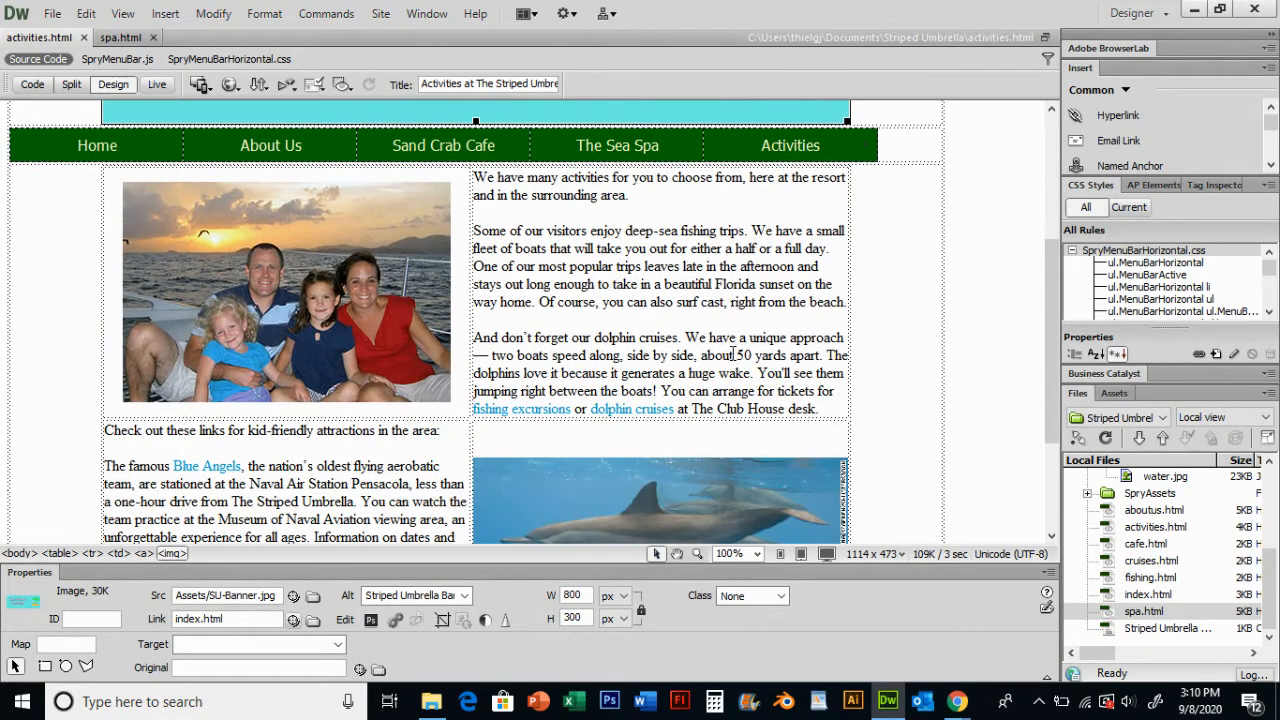
scroll(705, 325, down, 1)
scroll(645, 302, up, 1)
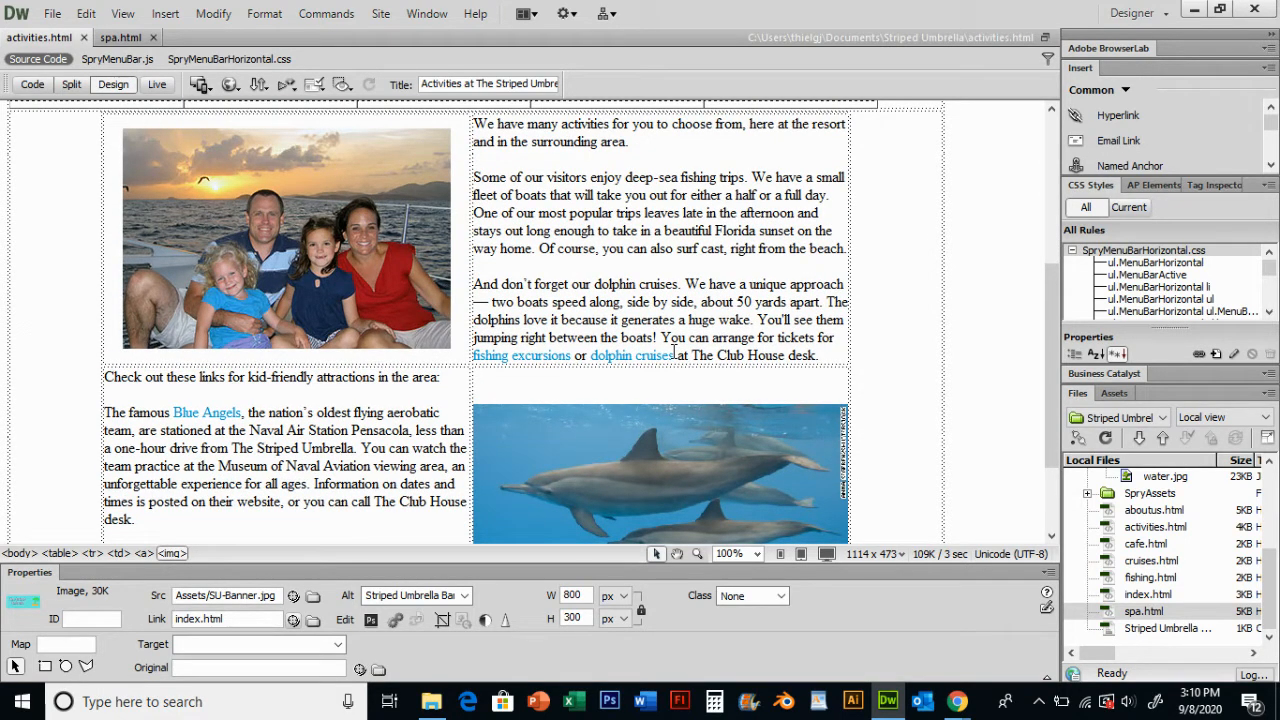
scroll(548, 282, up, 1)
scroll(565, 285, down, 1)
scroll(583, 289, up, 1)
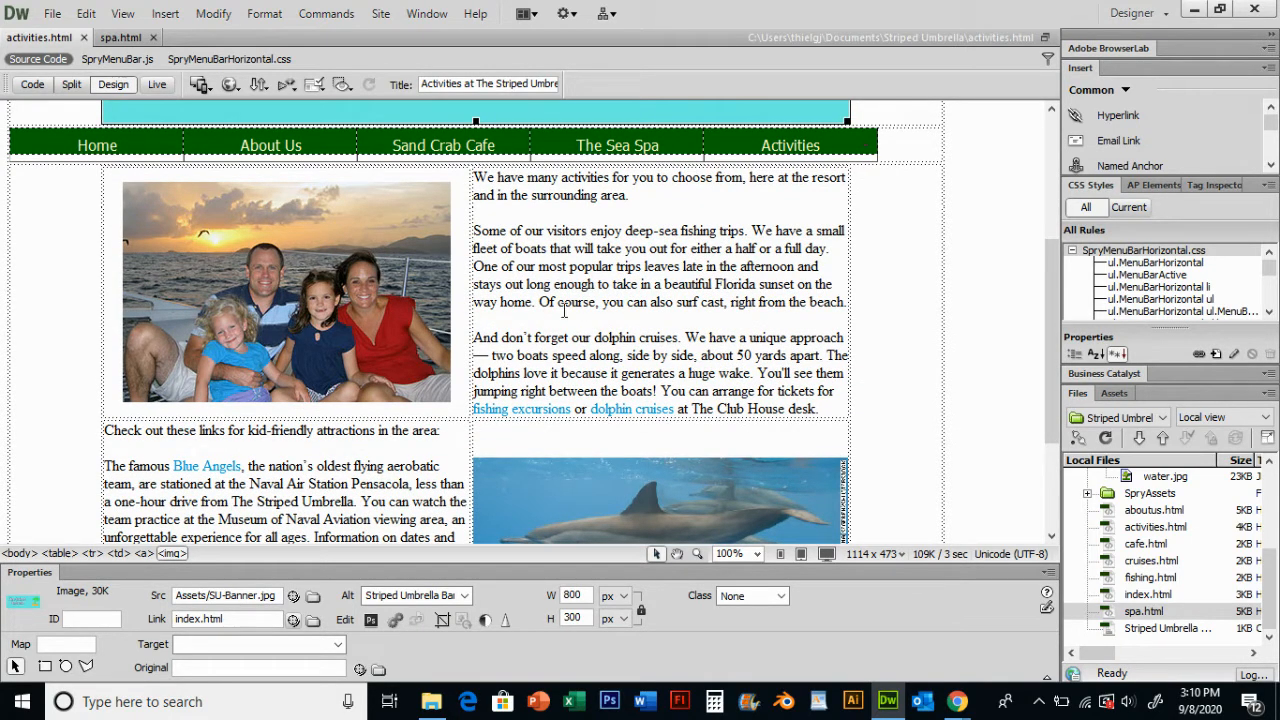
scroll(577, 306, down, 1)
scroll(579, 308, up, 1)
- Draw a rectangular hotspot over the father's face in the family sunset photo
click(278, 288)
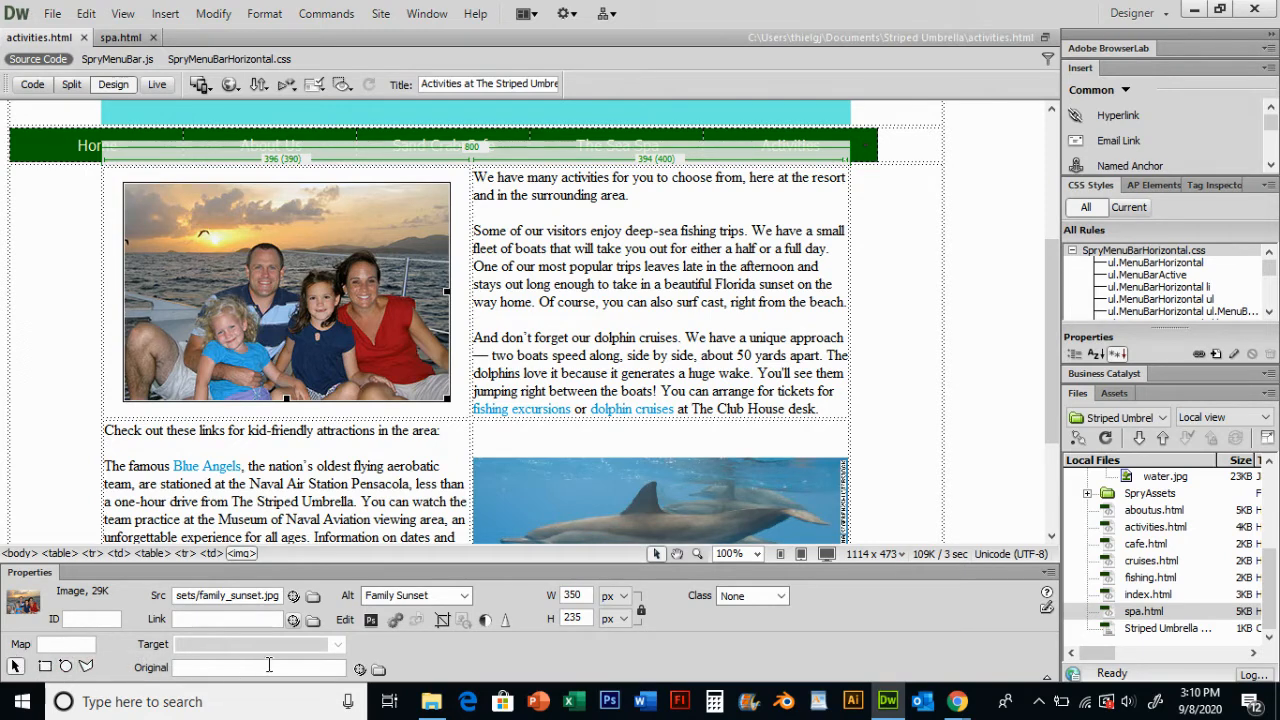
click(45, 666)
drag(236, 235, 293, 308)
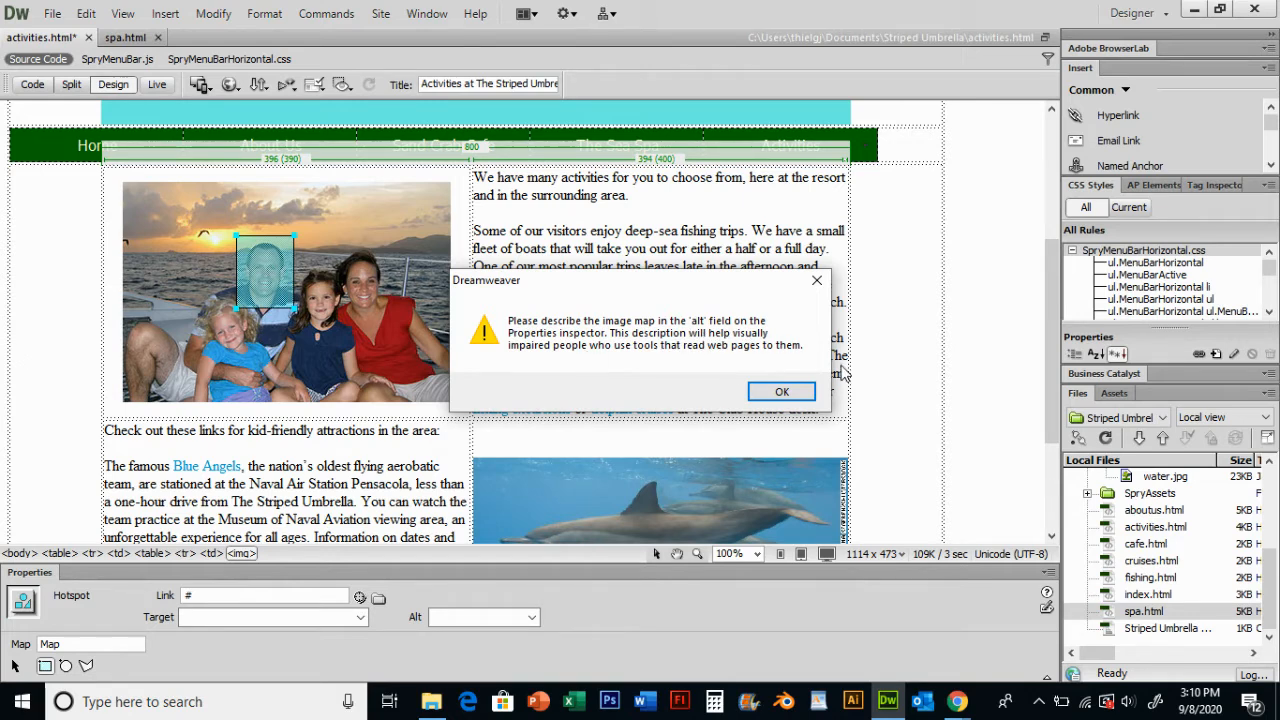
click(783, 392)
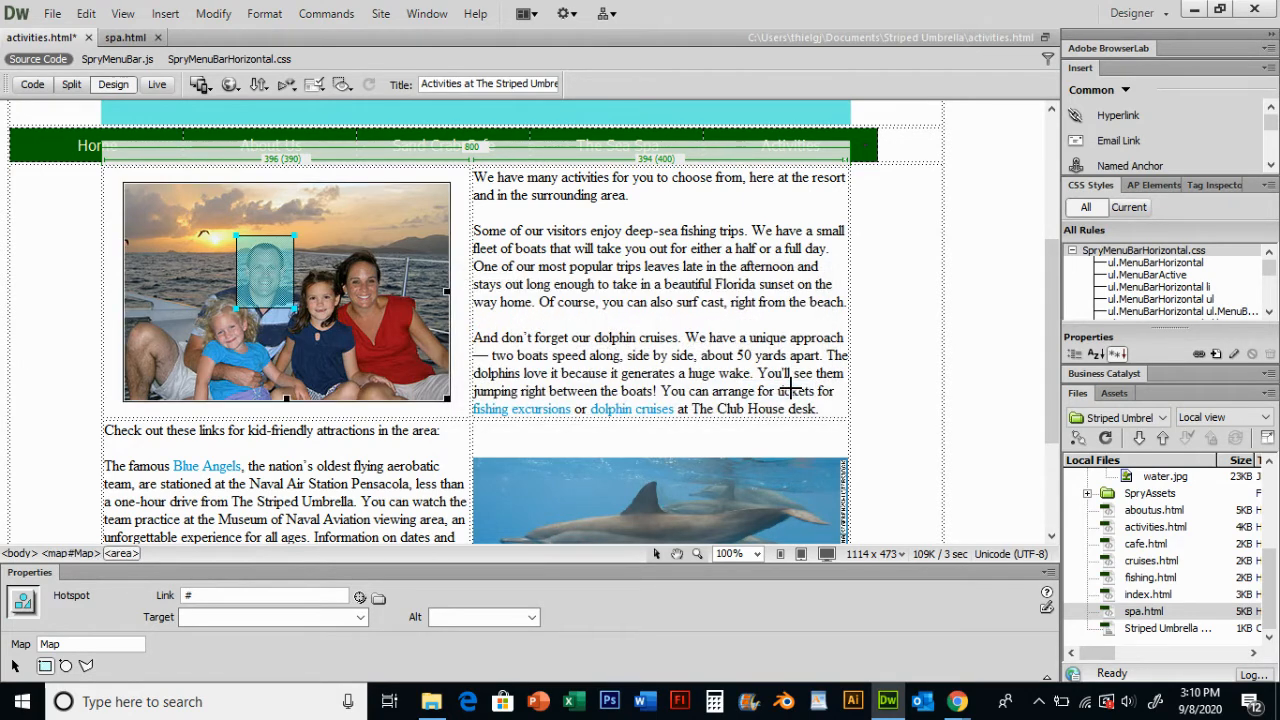
click(486, 618)
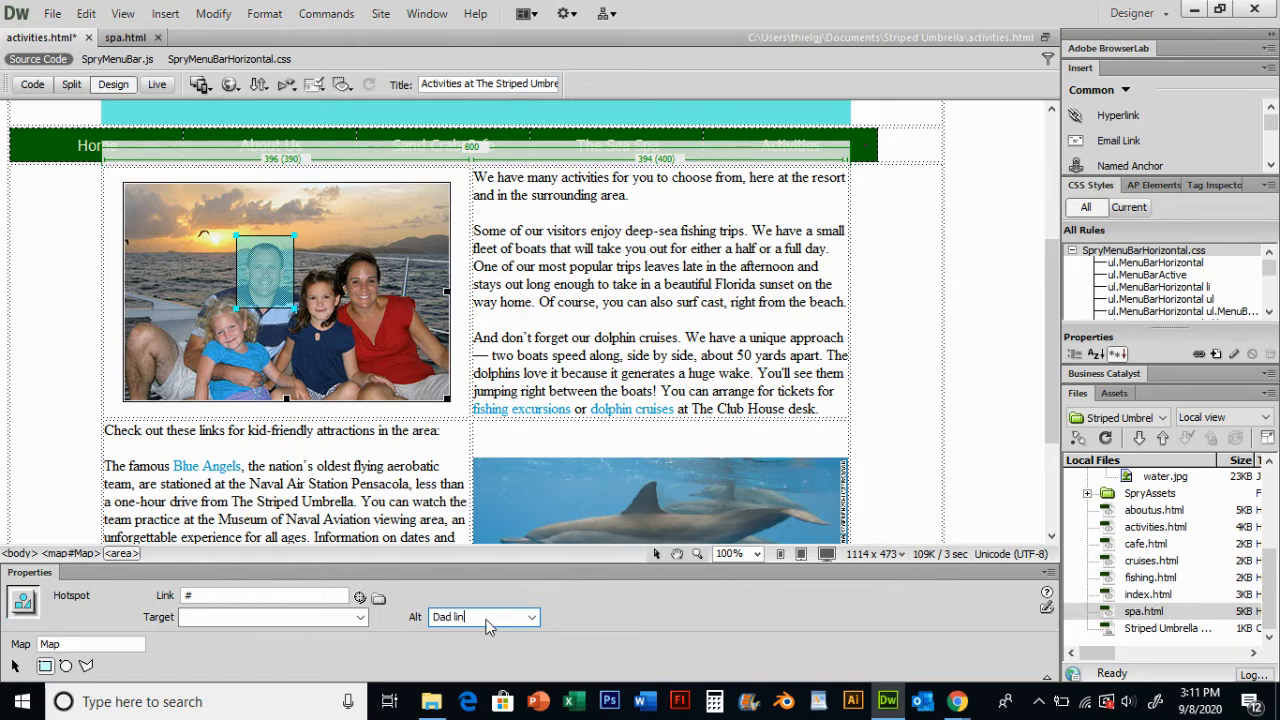
click(224, 596)
text(http://dad.com)
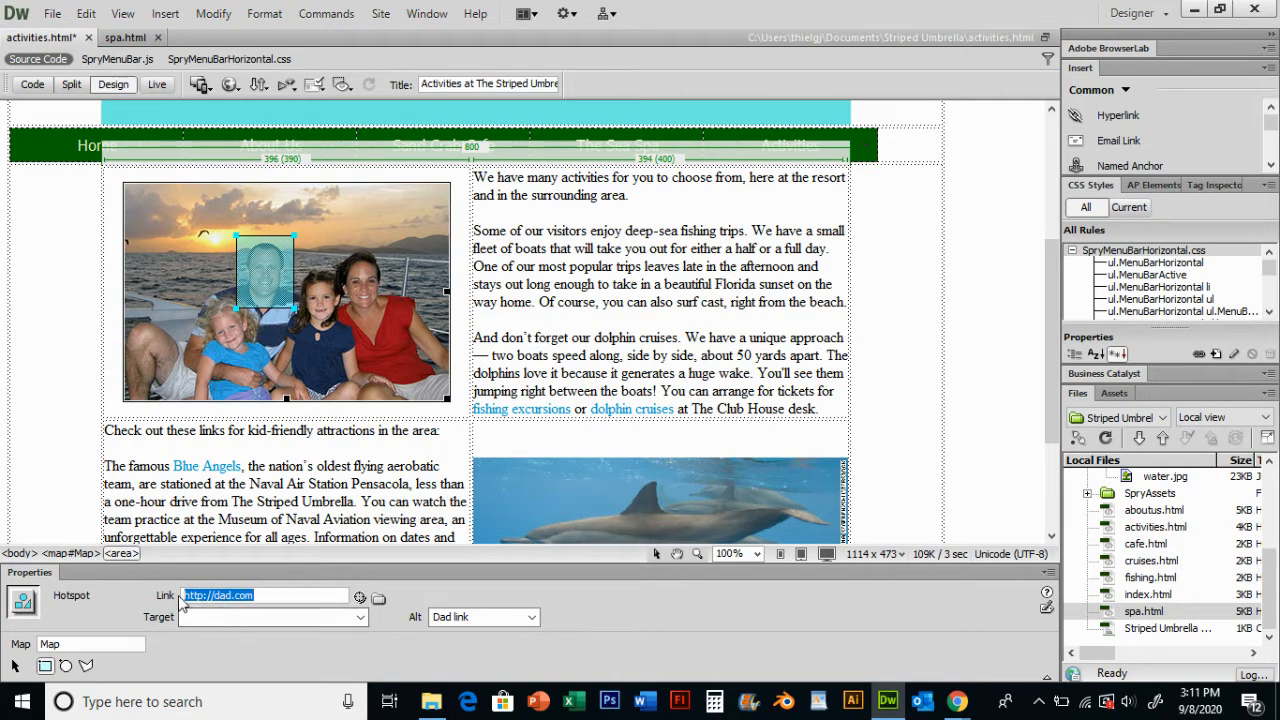
- Save the activities page and open it in the browser preview
key(ctrl+w)
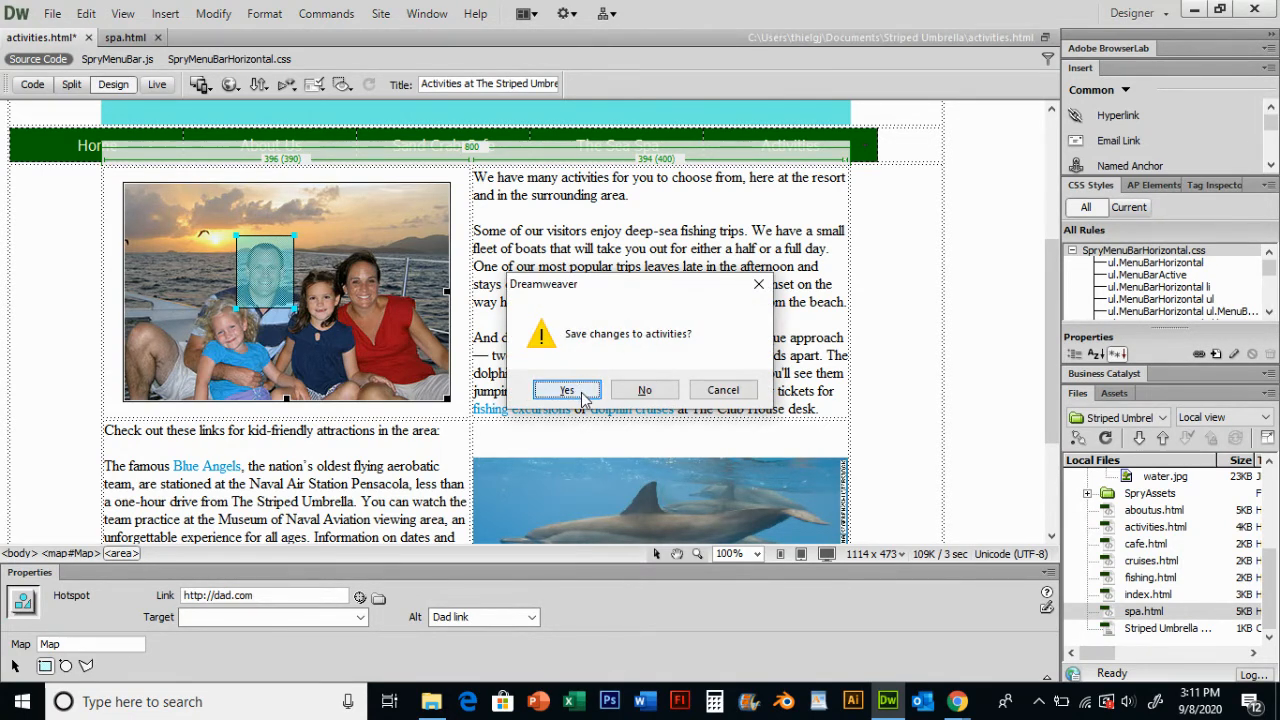
click(597, 390)
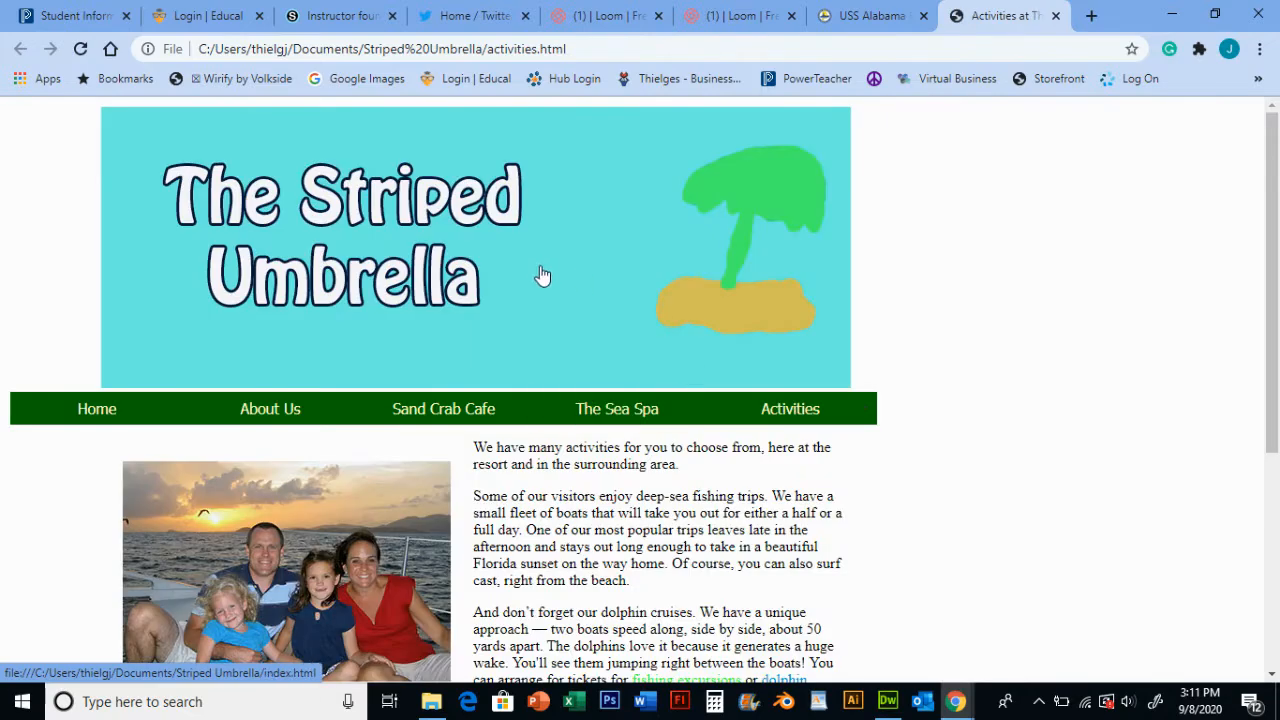
- Test the father hotspot link on the family photo in the browser, then close the opened tab
scroll(425, 260, down, 2)
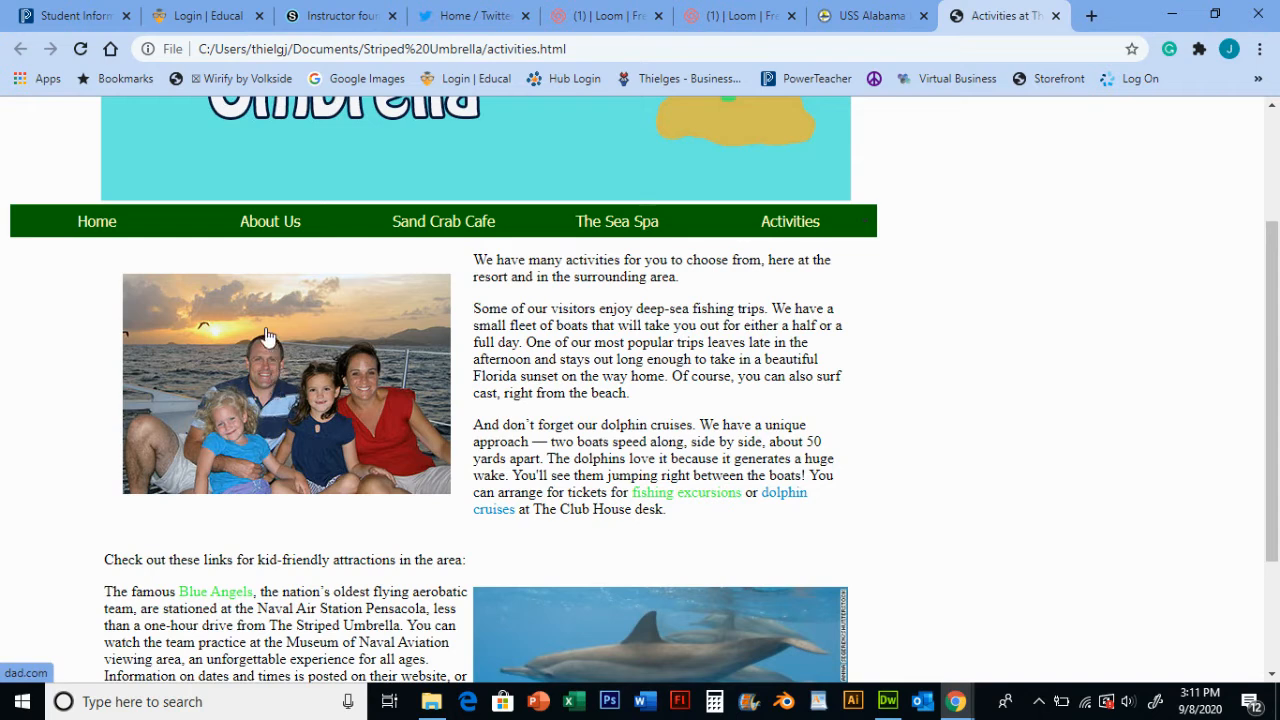
click(270, 366)
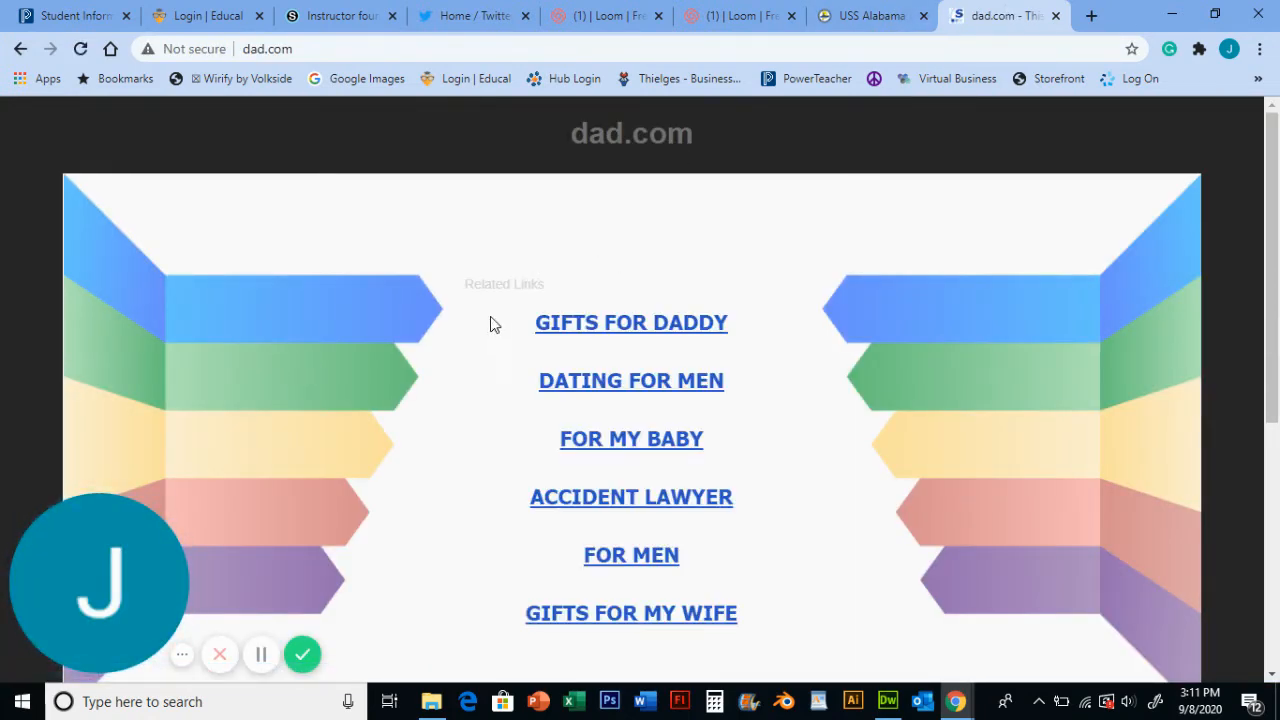
click(1057, 17)
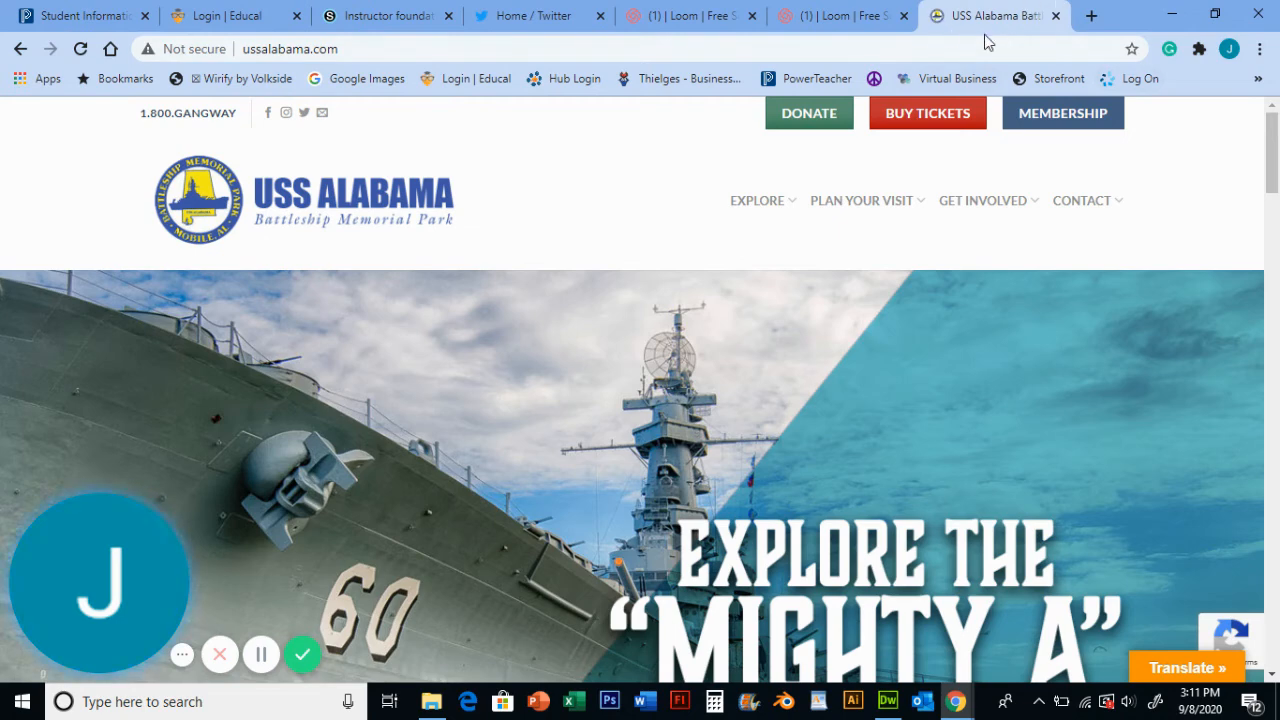
- Search the web for mom and open the CBS official Mom show page from the results
click(1001, 54)
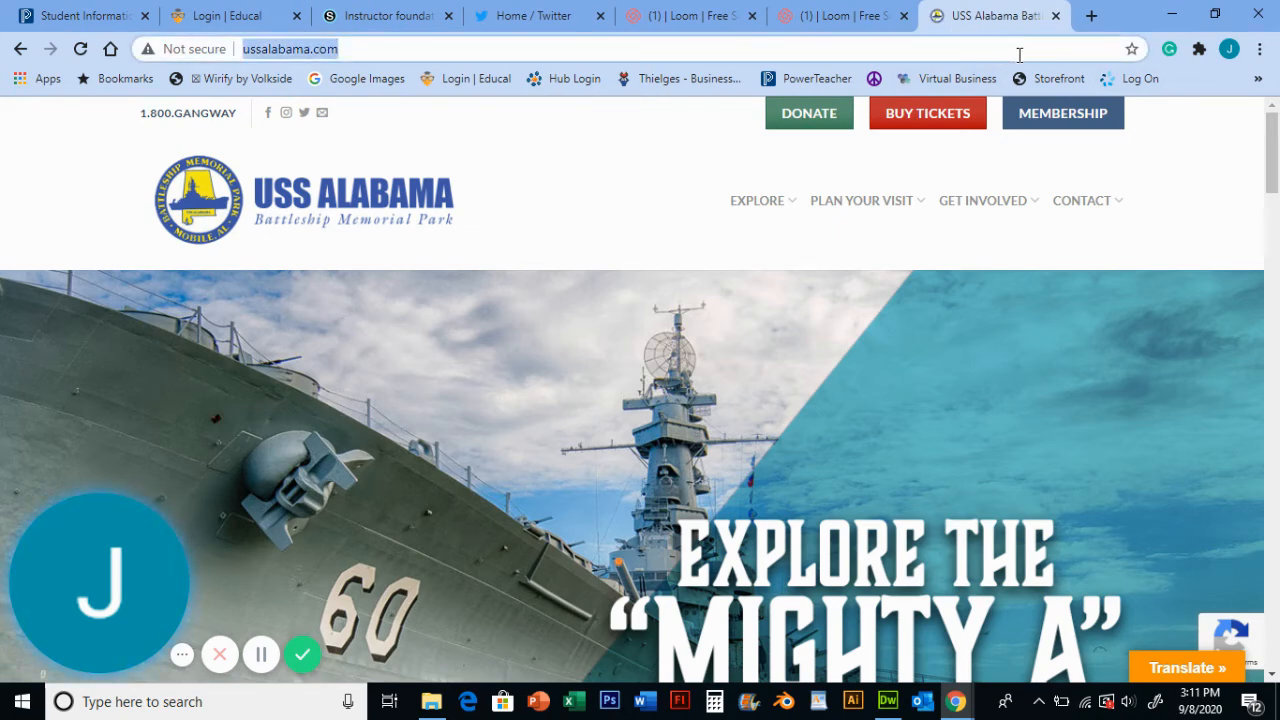
text(mom)
key(Return)
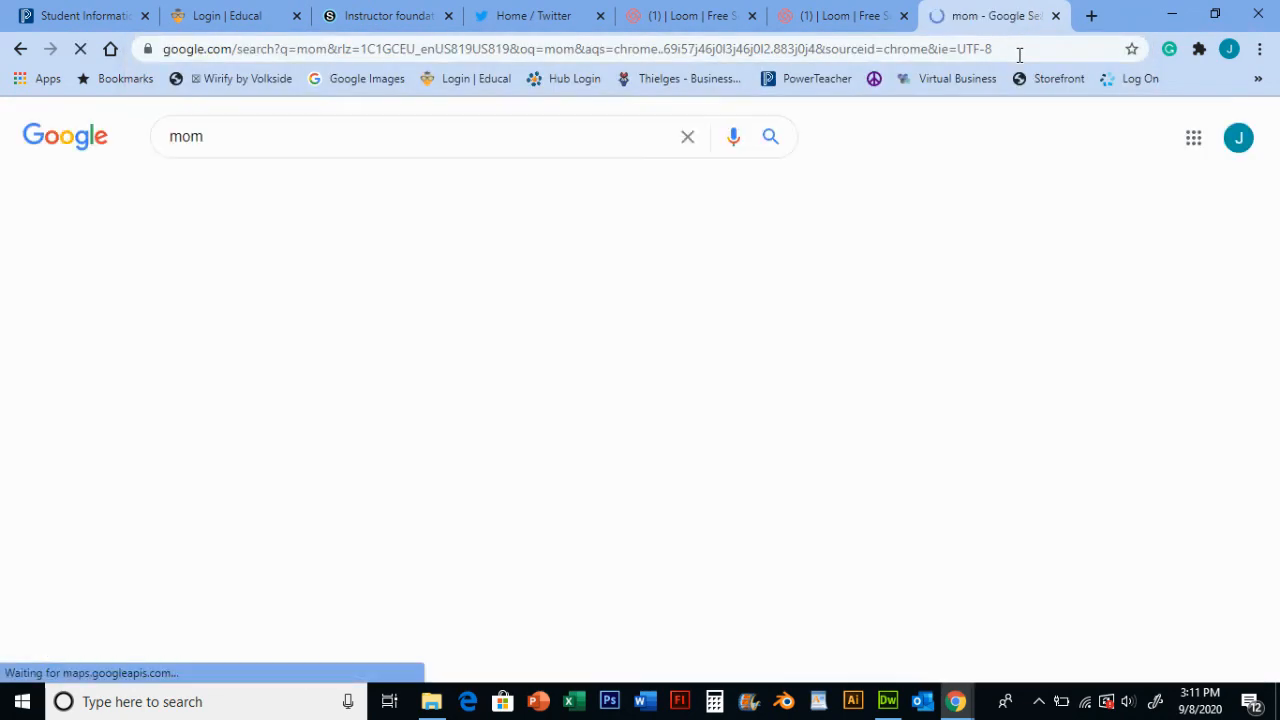
scroll(511, 366, down, 3)
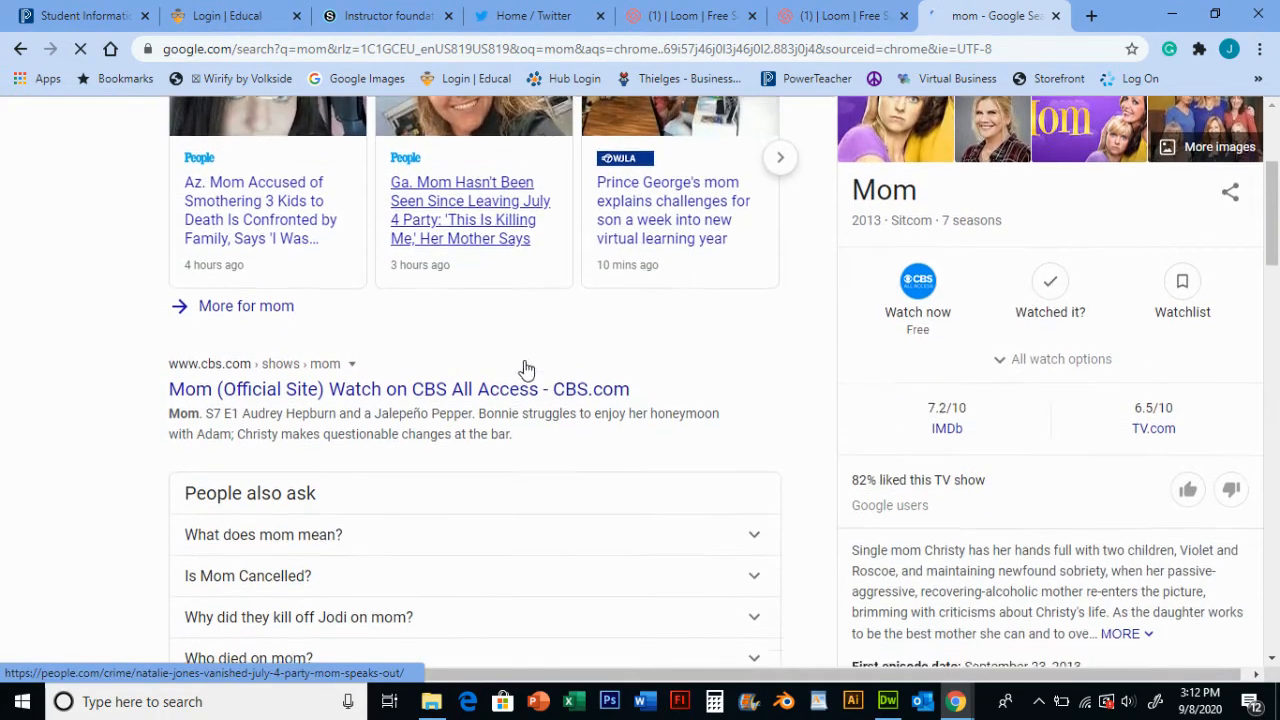
scroll(543, 438, down, 4)
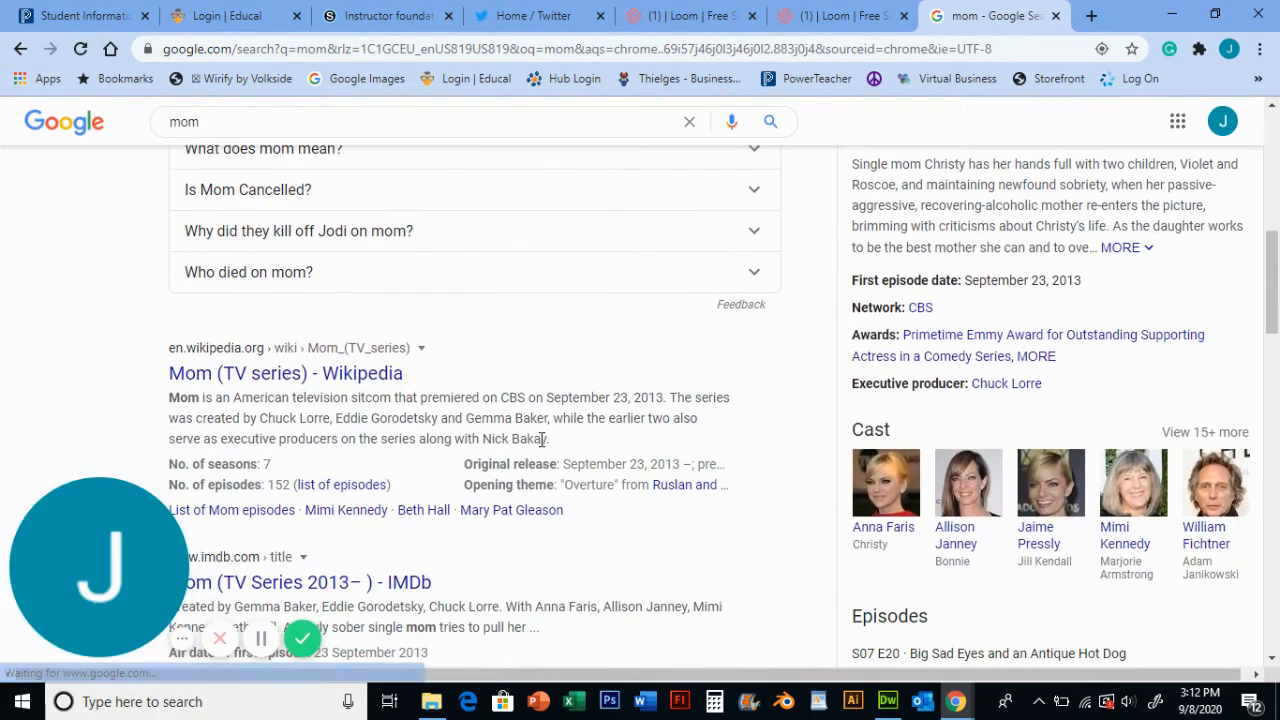
scroll(543, 439, down, 5)
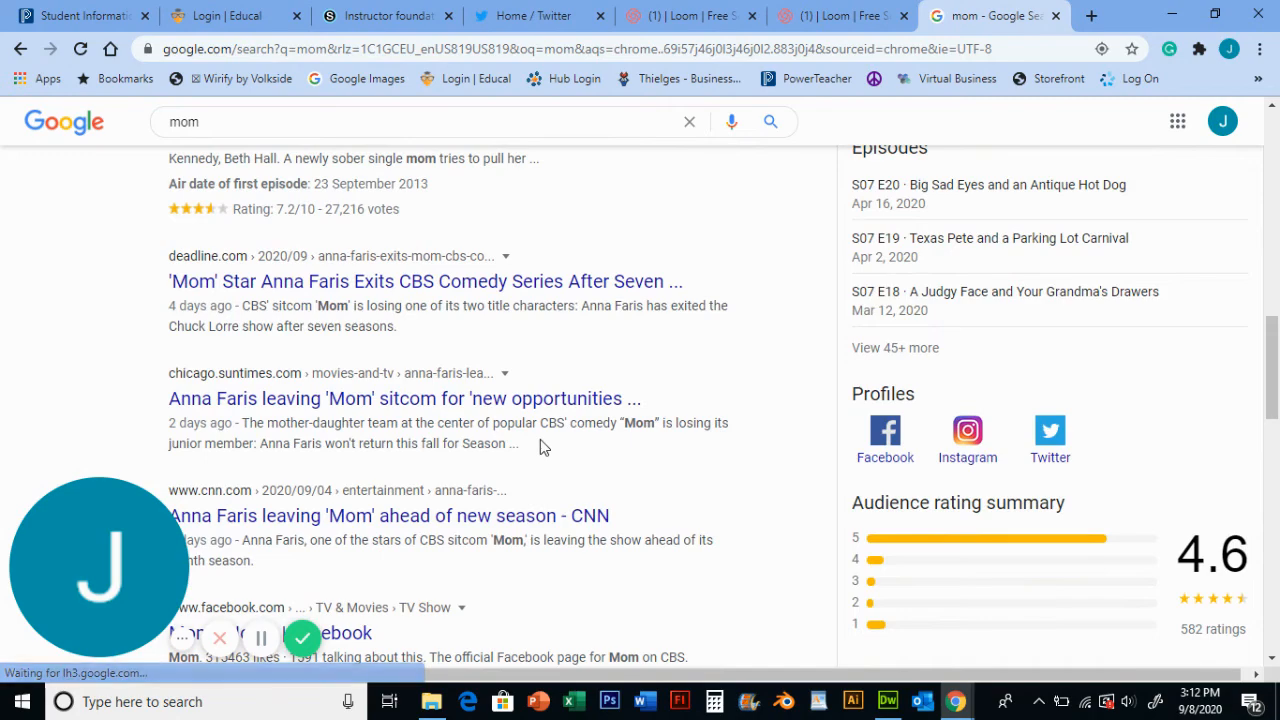
scroll(540, 447, down, 2)
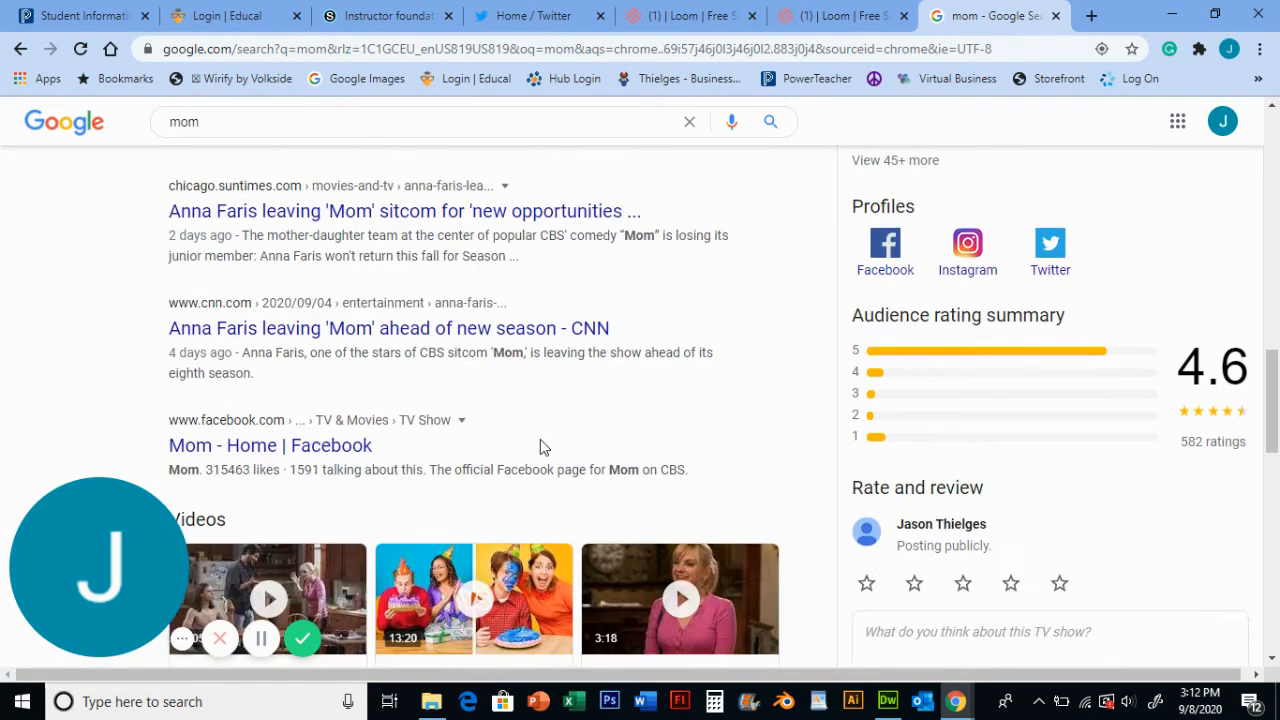
scroll(540, 447, up, 10)
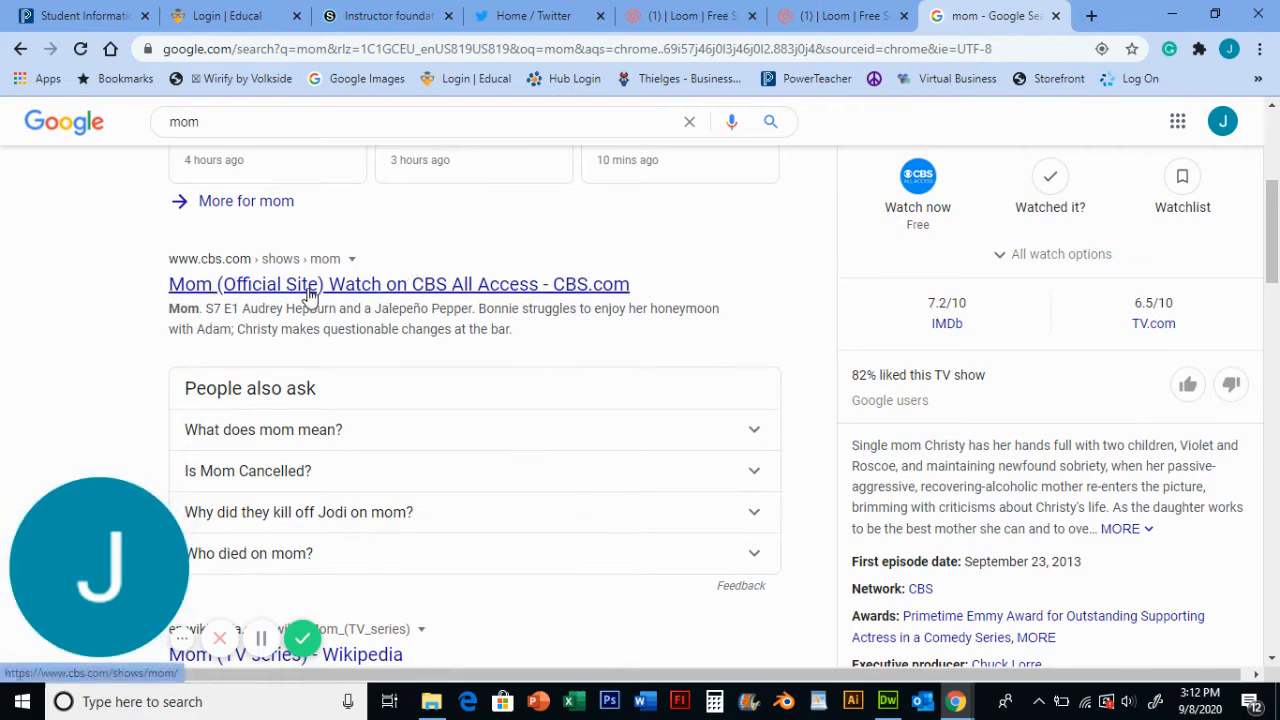
click(334, 287)
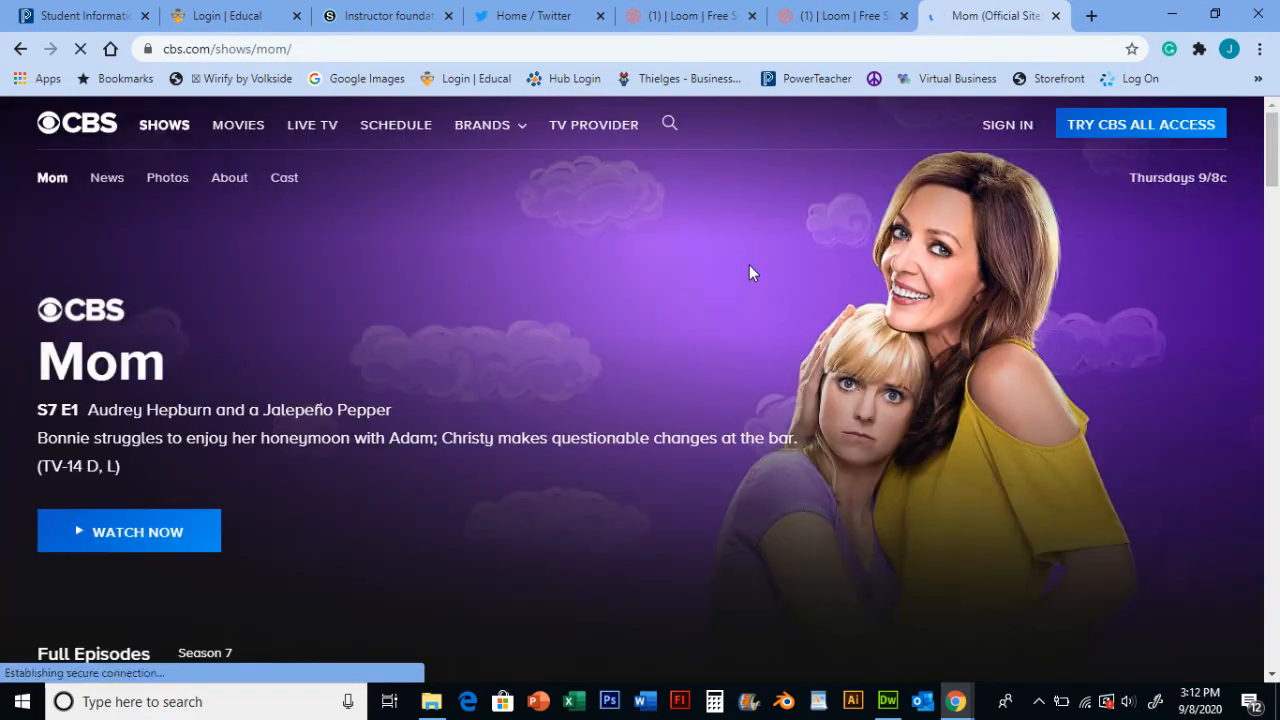
- Copy the CBS Mom page address and return to the Dreamweaver activities page
click(337, 46)
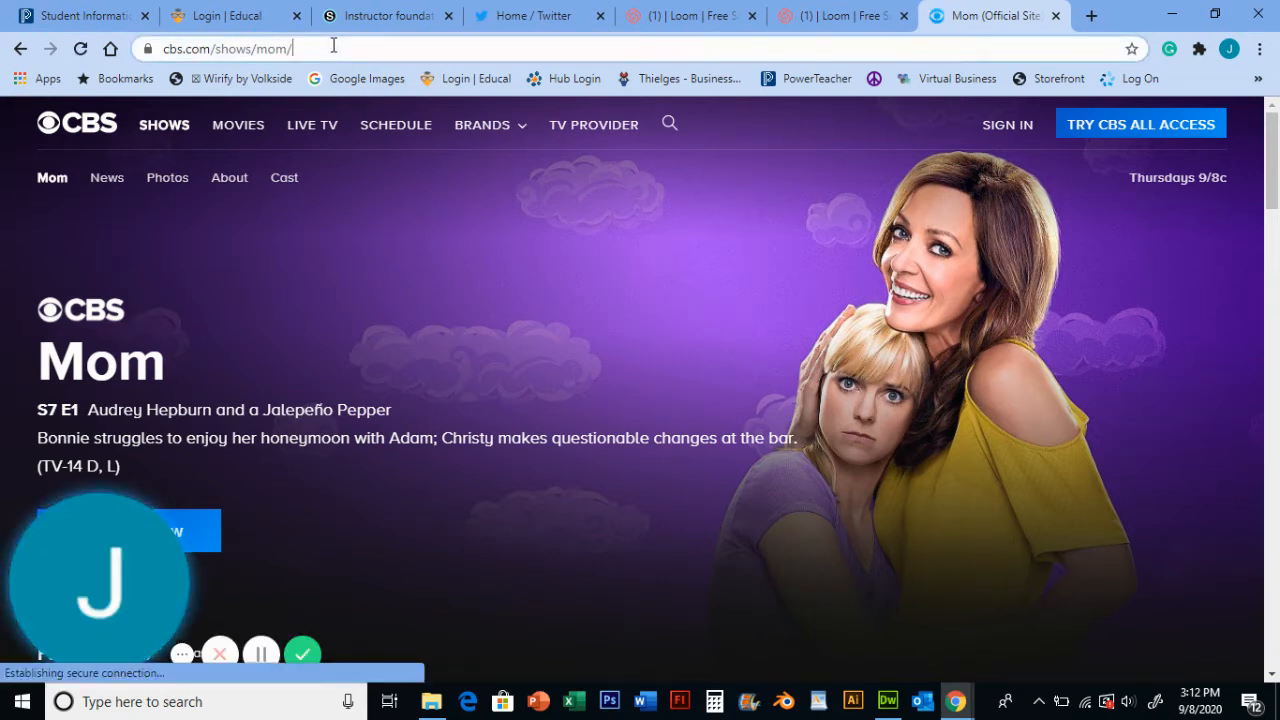
click(336, 46)
drag(383, 47, 157, 49)
key(ctrl+c)
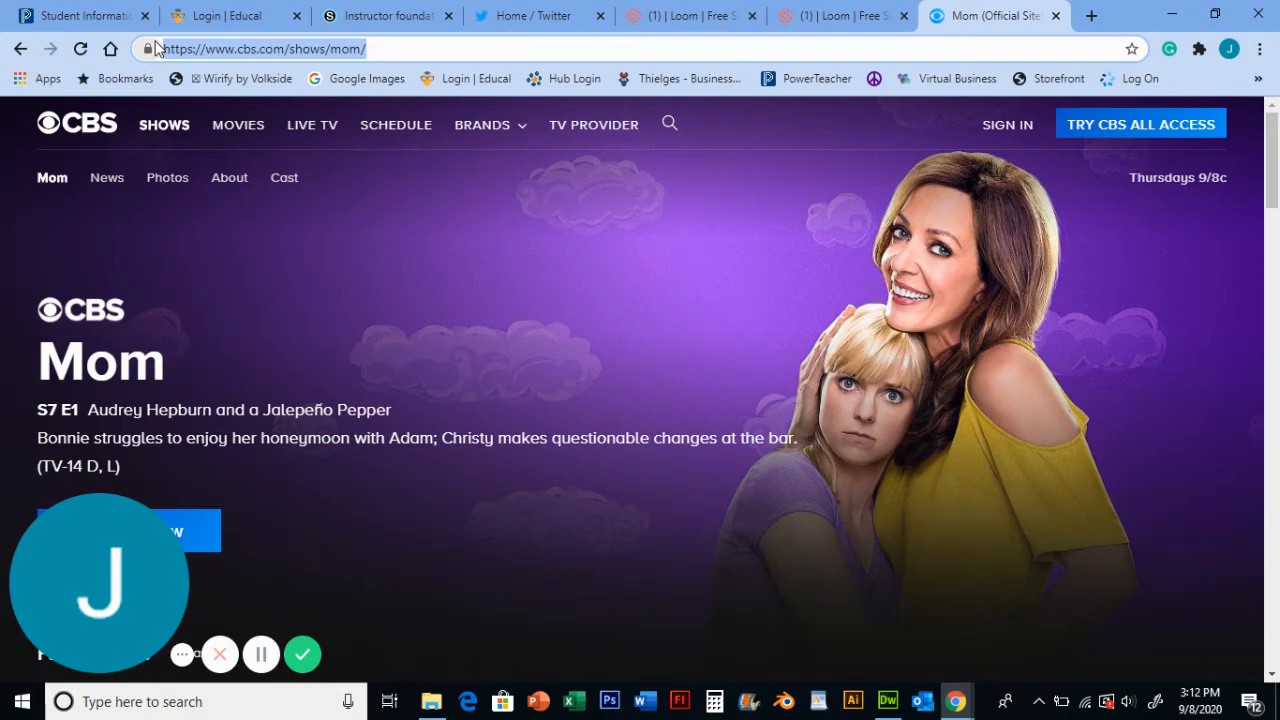
click(886, 705)
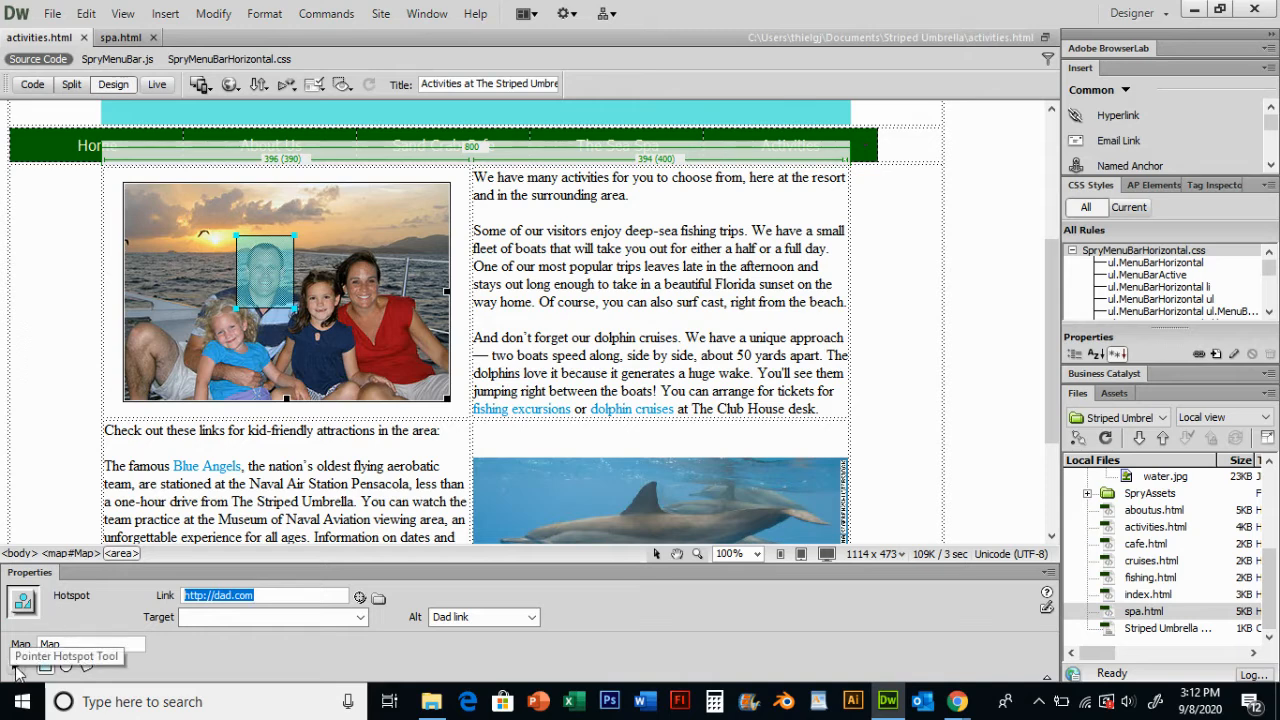
- Draw a circular hotspot over the mother's face in the family photo and nudge it into position
click(16, 667)
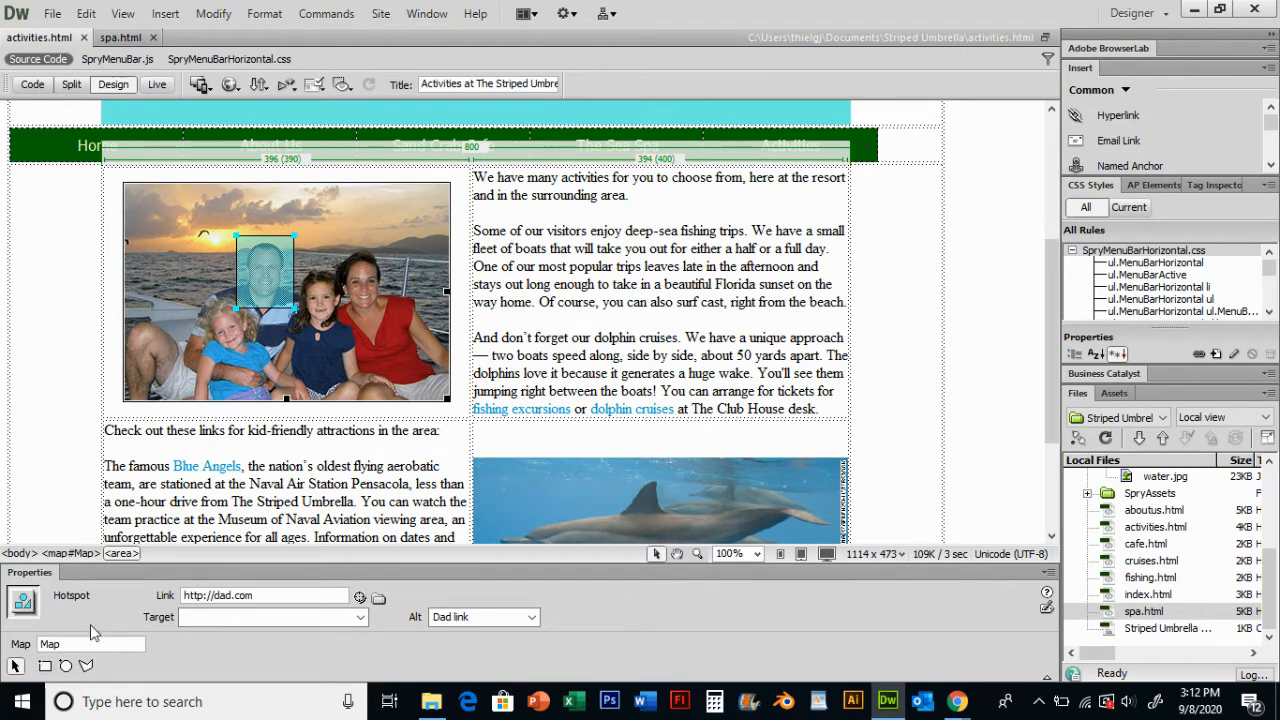
click(65, 666)
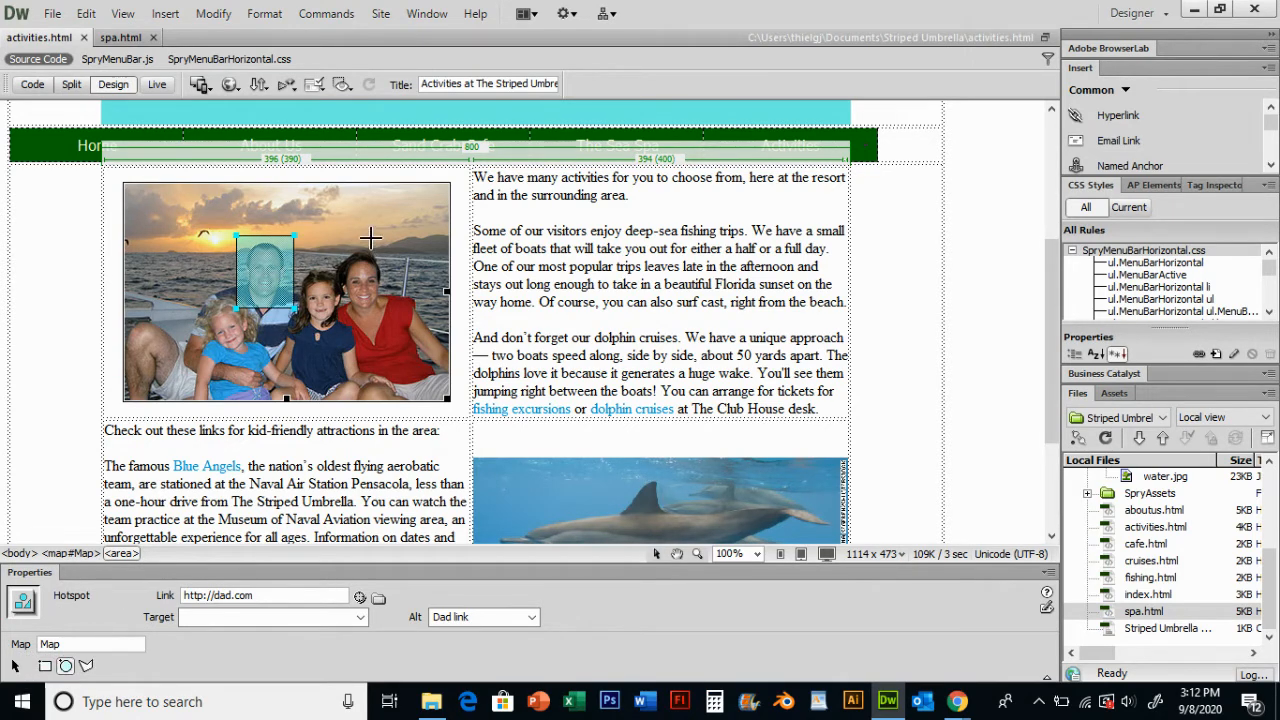
drag(328, 237, 416, 327)
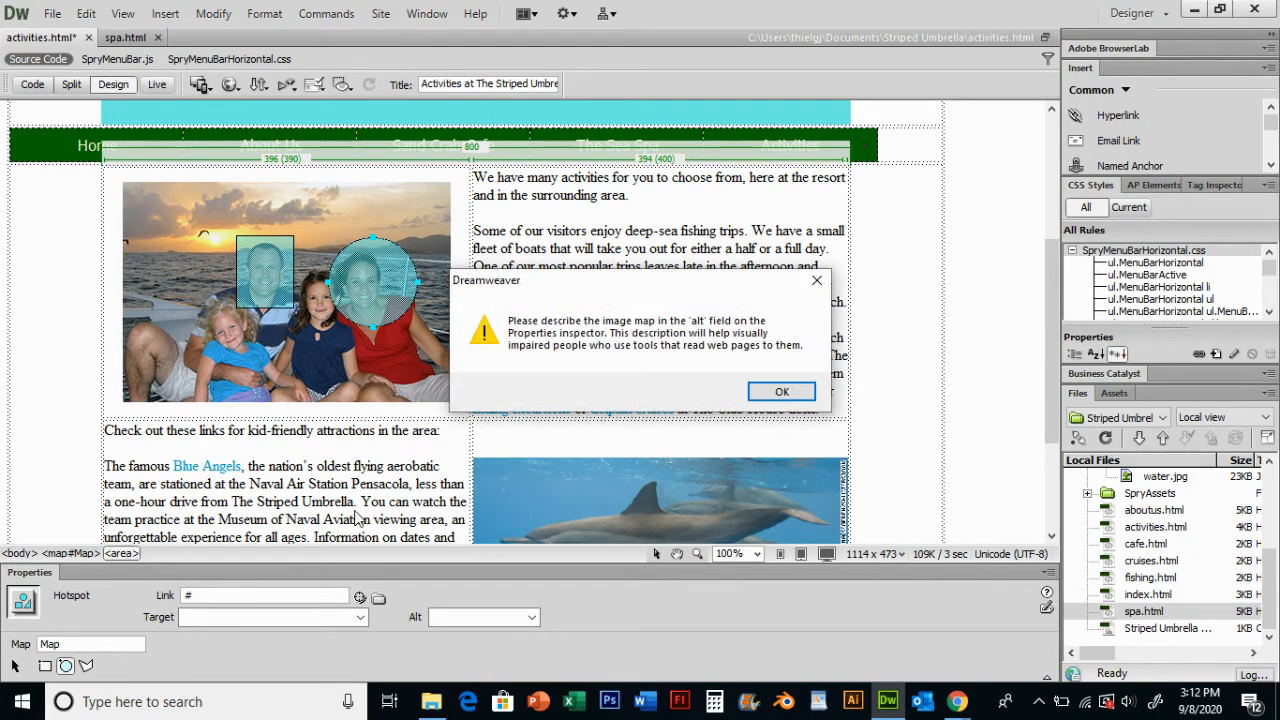
click(797, 392)
click(15, 665)
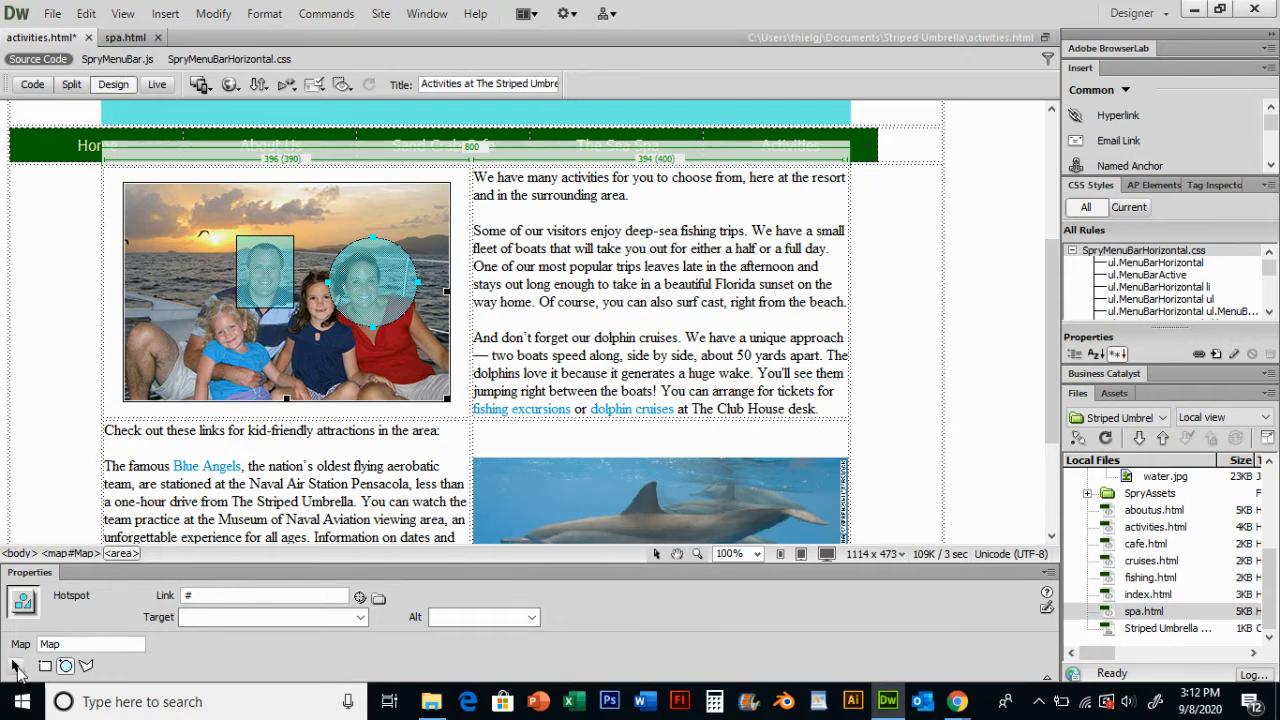
drag(407, 273, 378, 289)
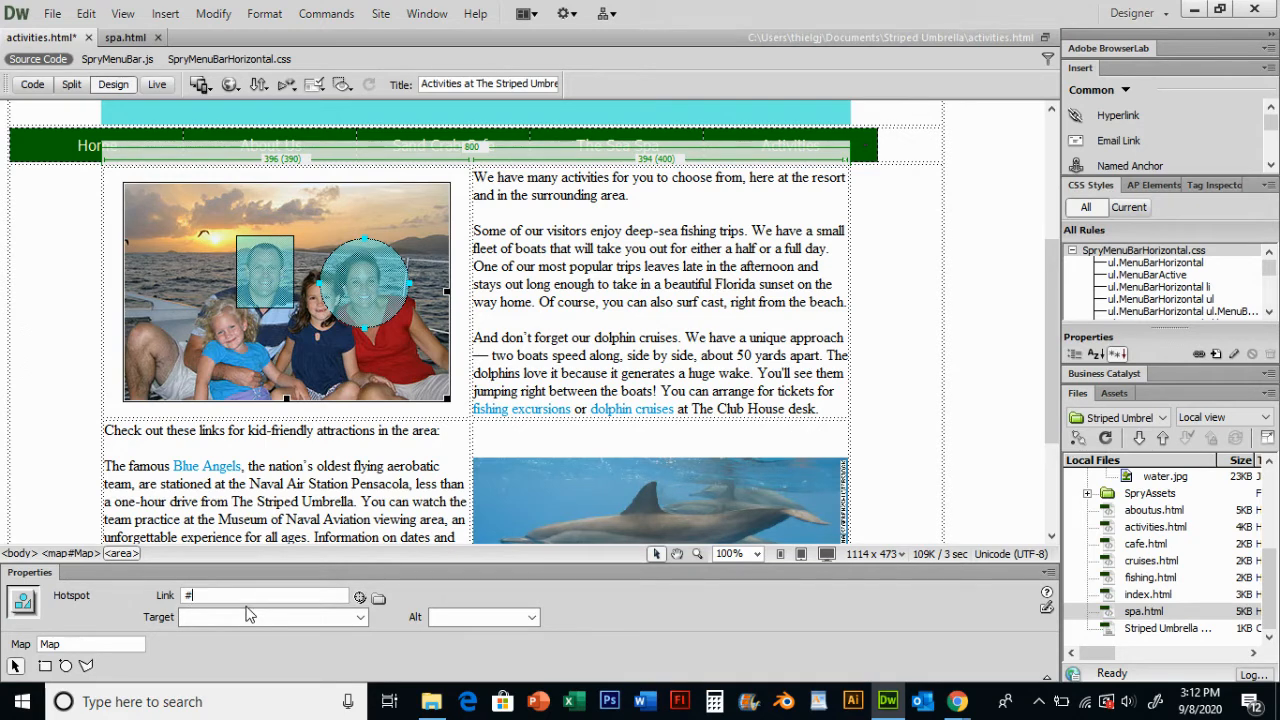
key(ctrl+v)
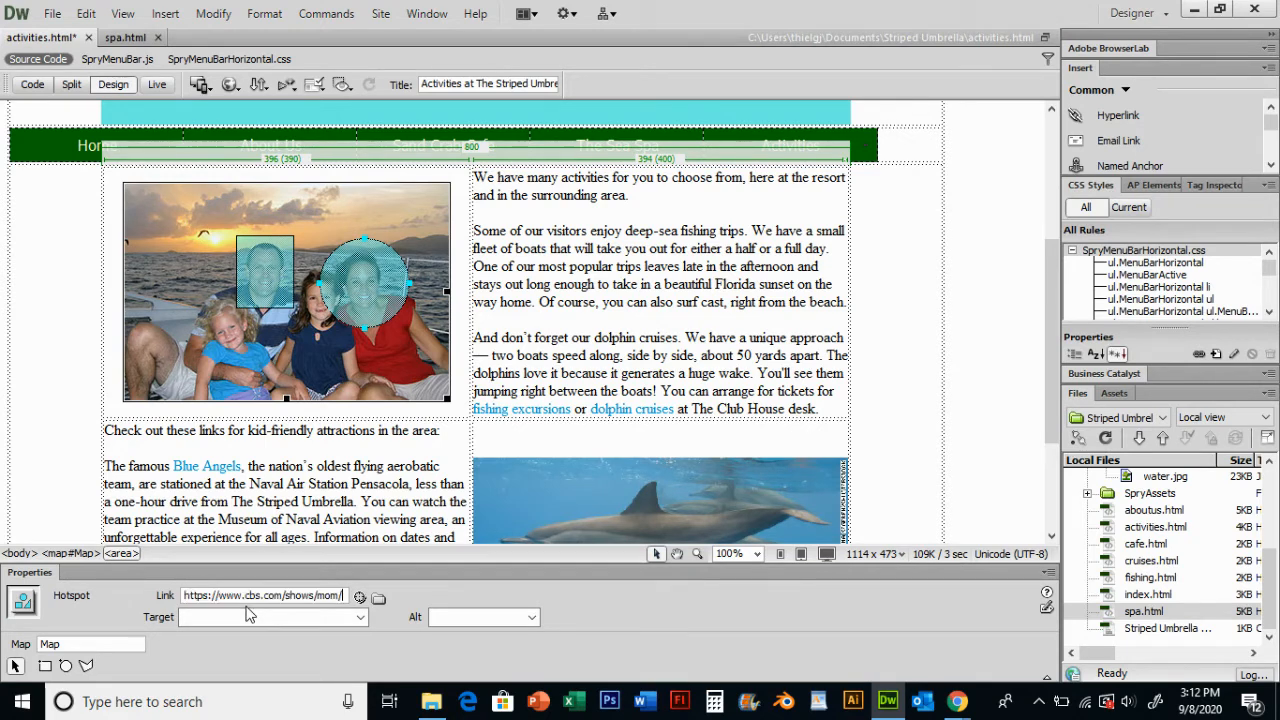
key(Return)
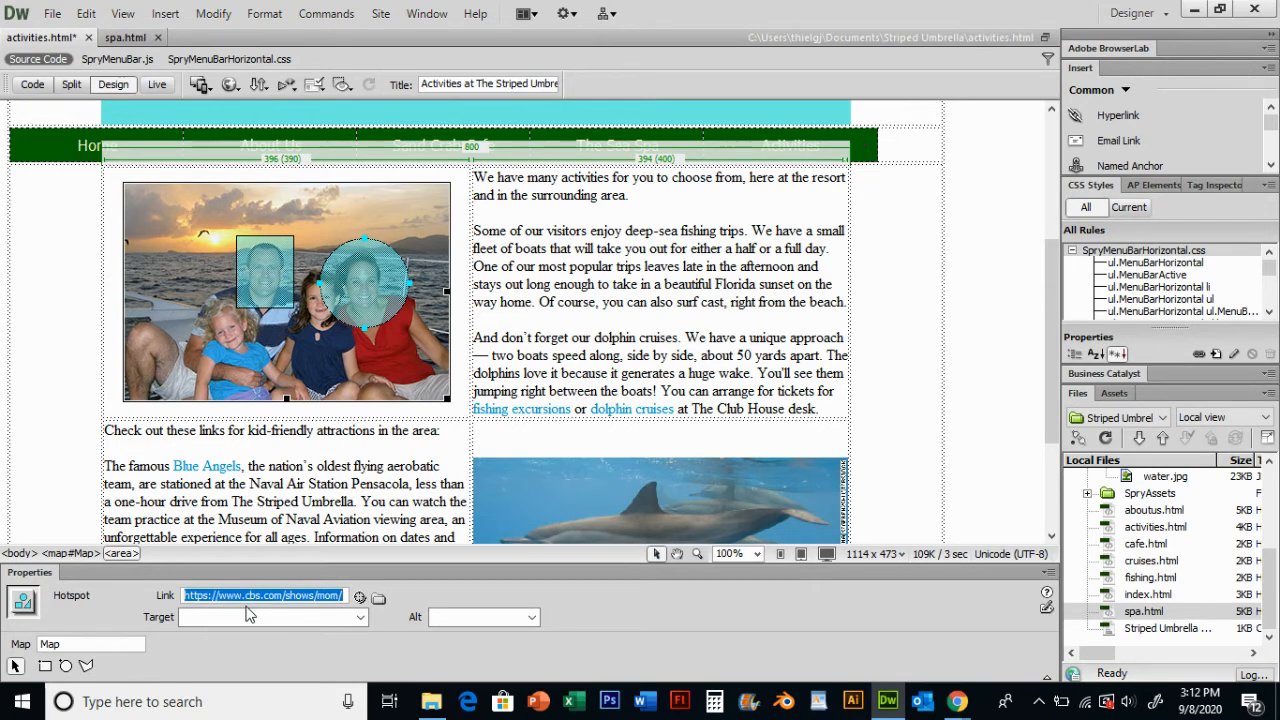
click(538, 283)
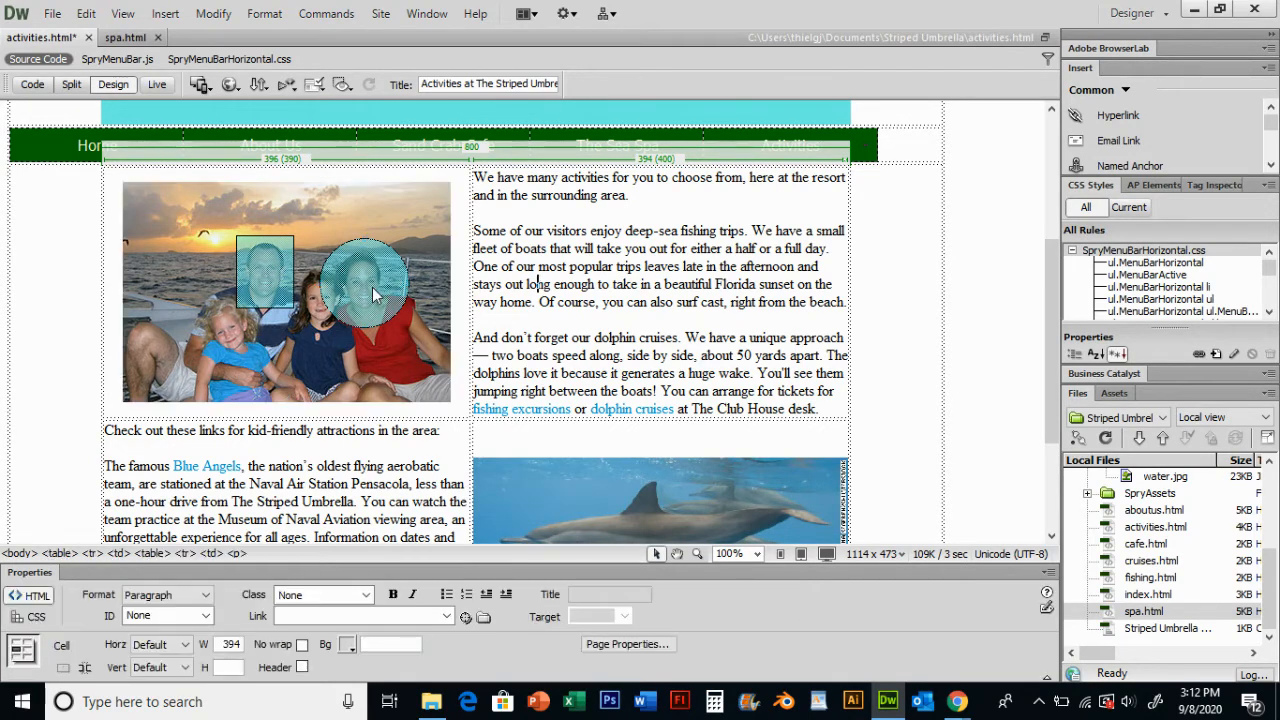
click(888, 704)
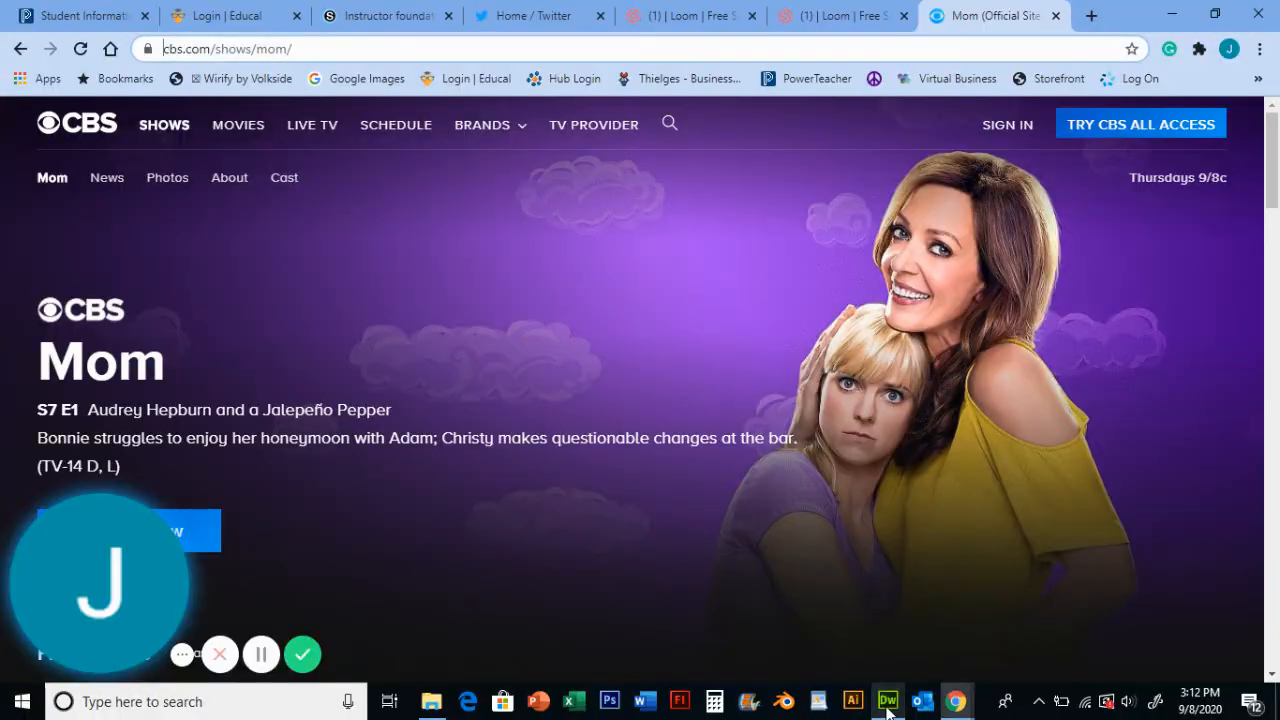
click(887, 702)
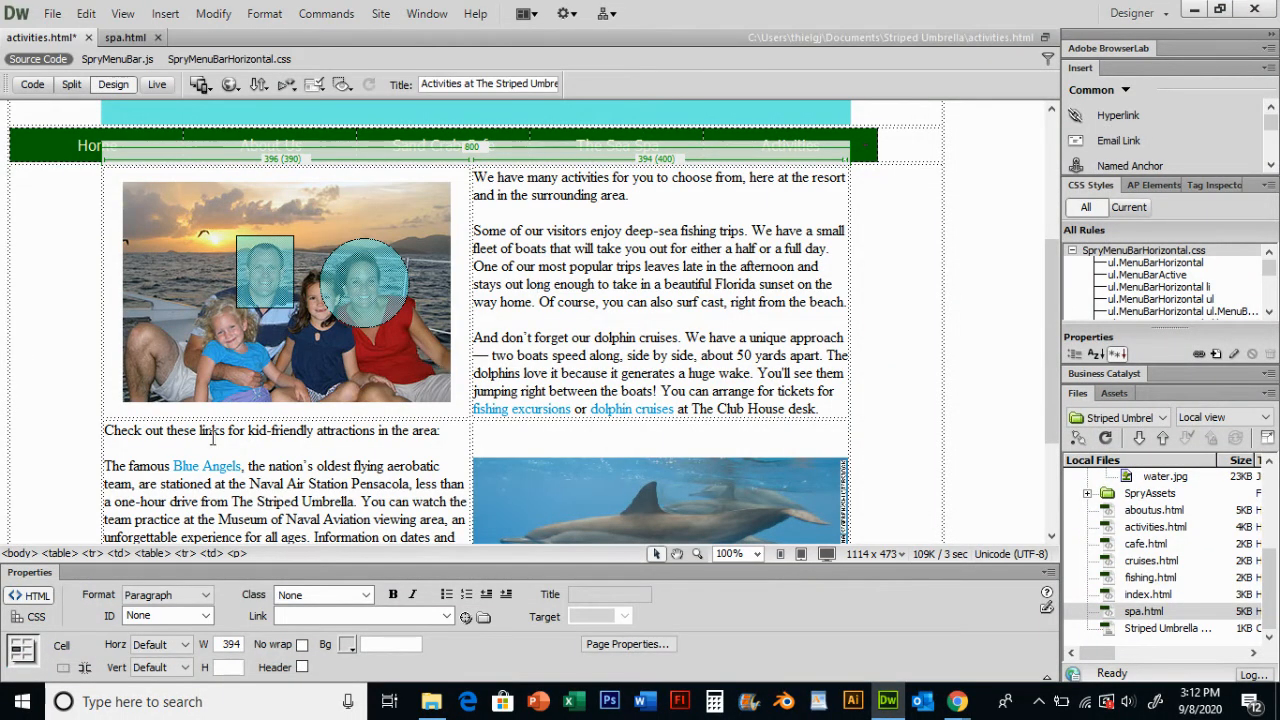
- Trace a polygon hotspot around the upper dolphin in the dolphins swimming image
scroll(265, 398, down, 3)
scroll(270, 378, down, 2)
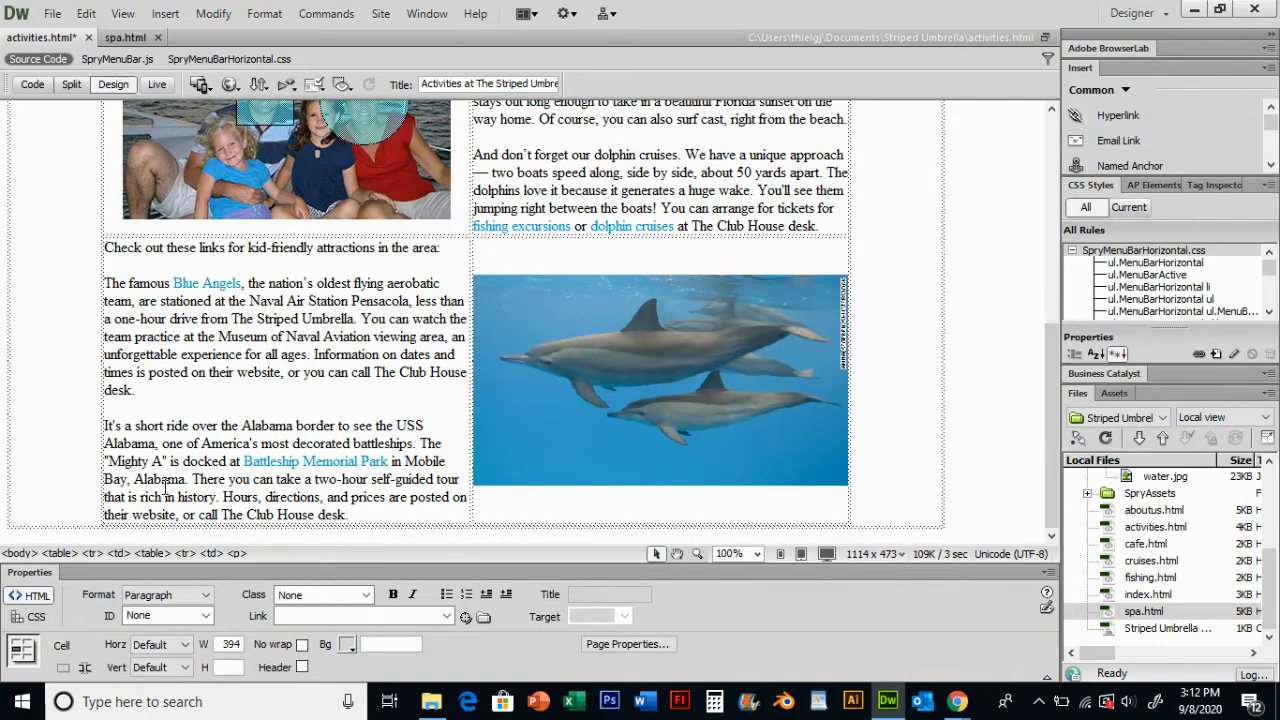
click(694, 364)
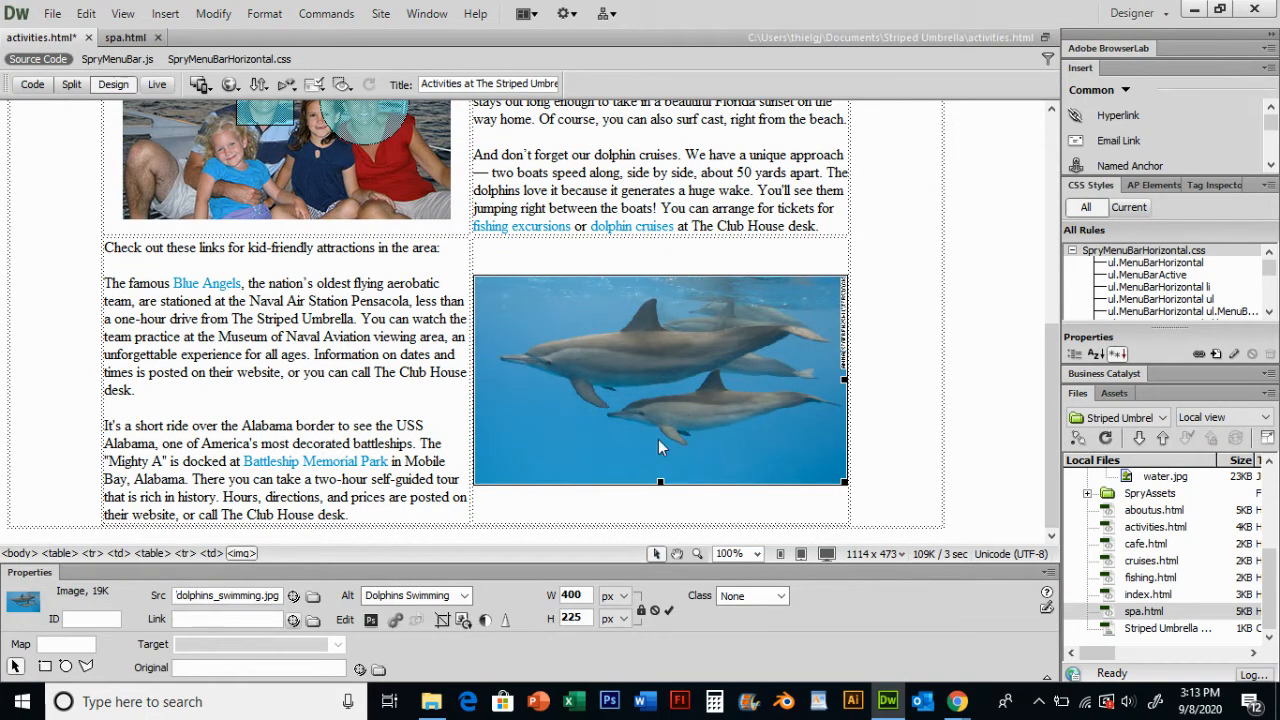
click(85, 668)
click(498, 356)
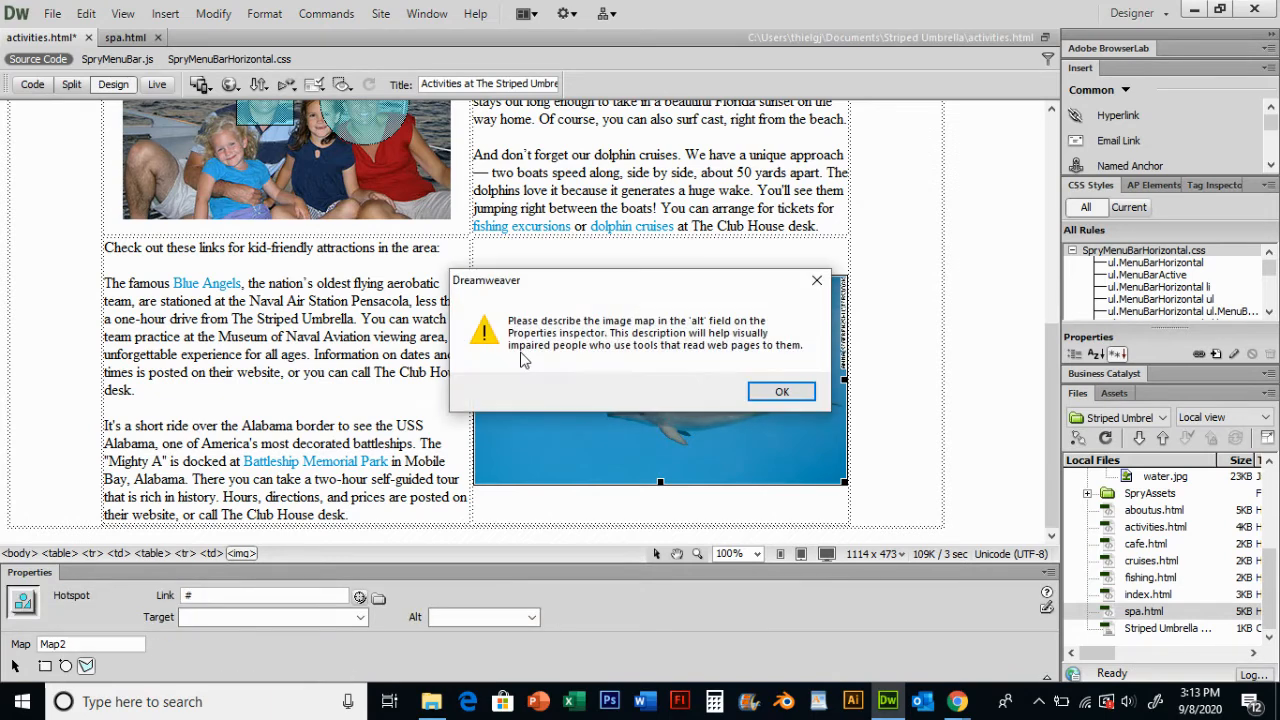
click(781, 393)
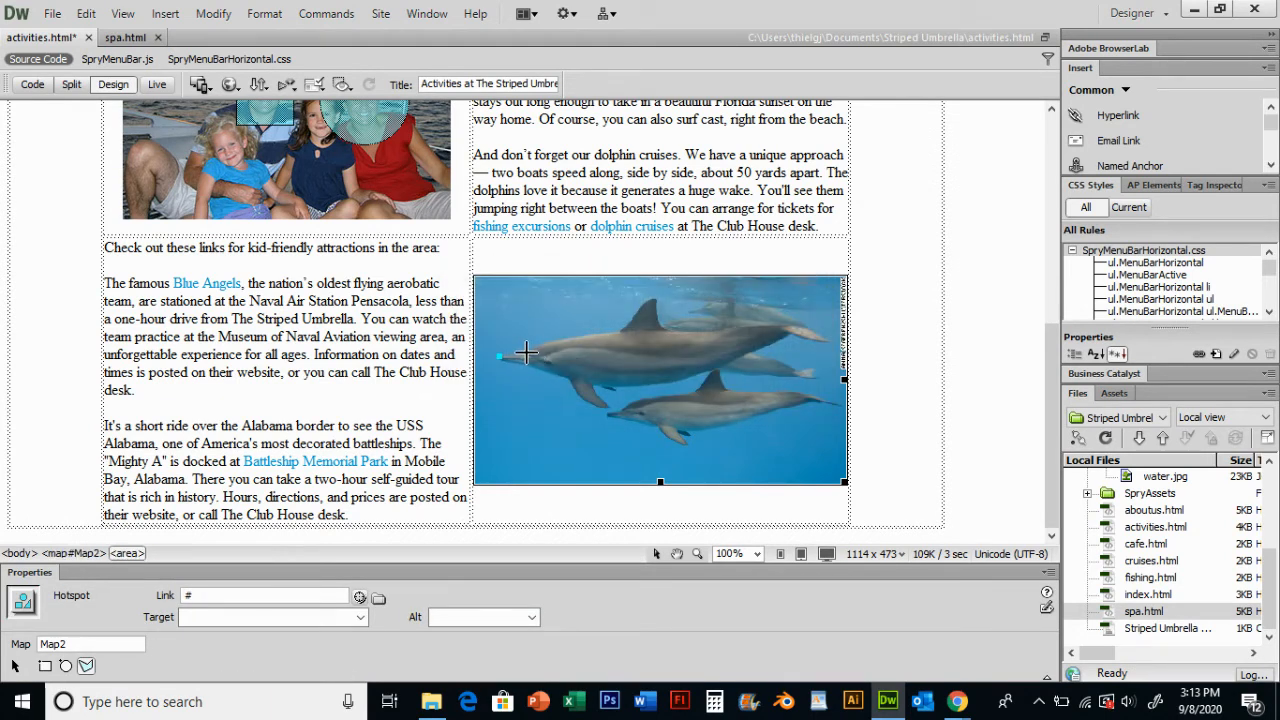
click(526, 351)
click(582, 334)
click(624, 328)
click(655, 305)
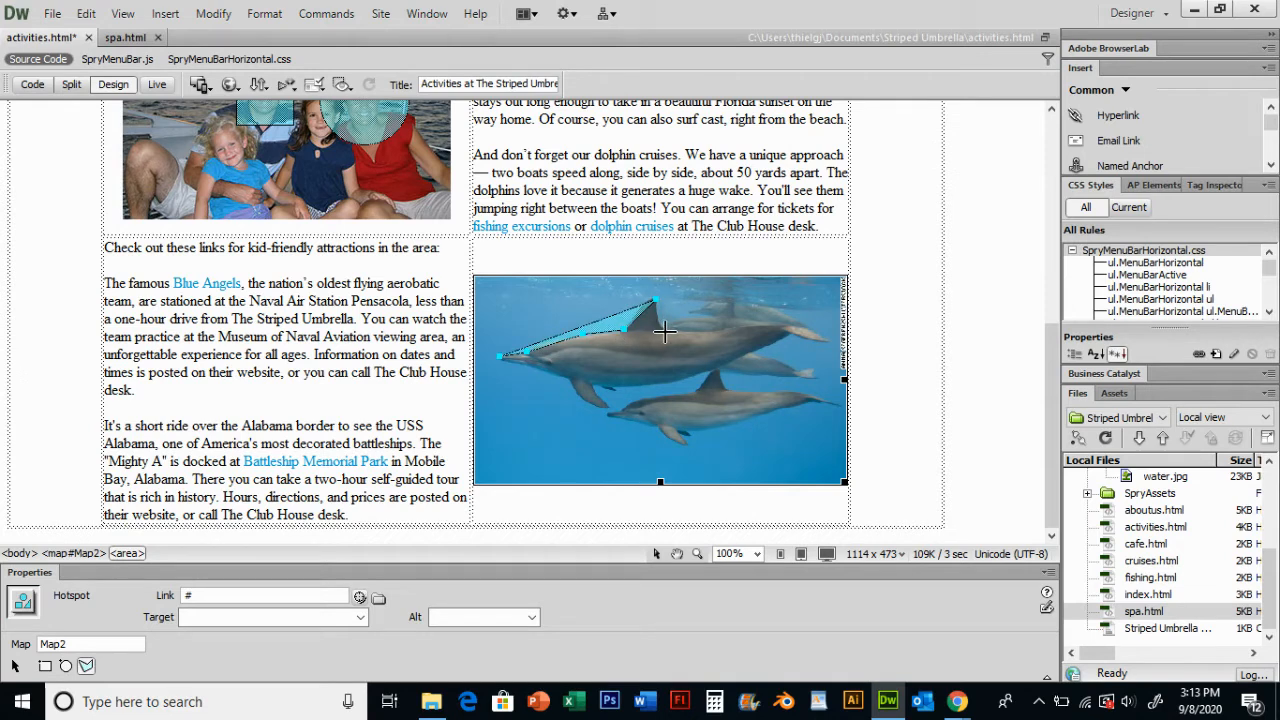
click(665, 332)
click(739, 326)
click(806, 321)
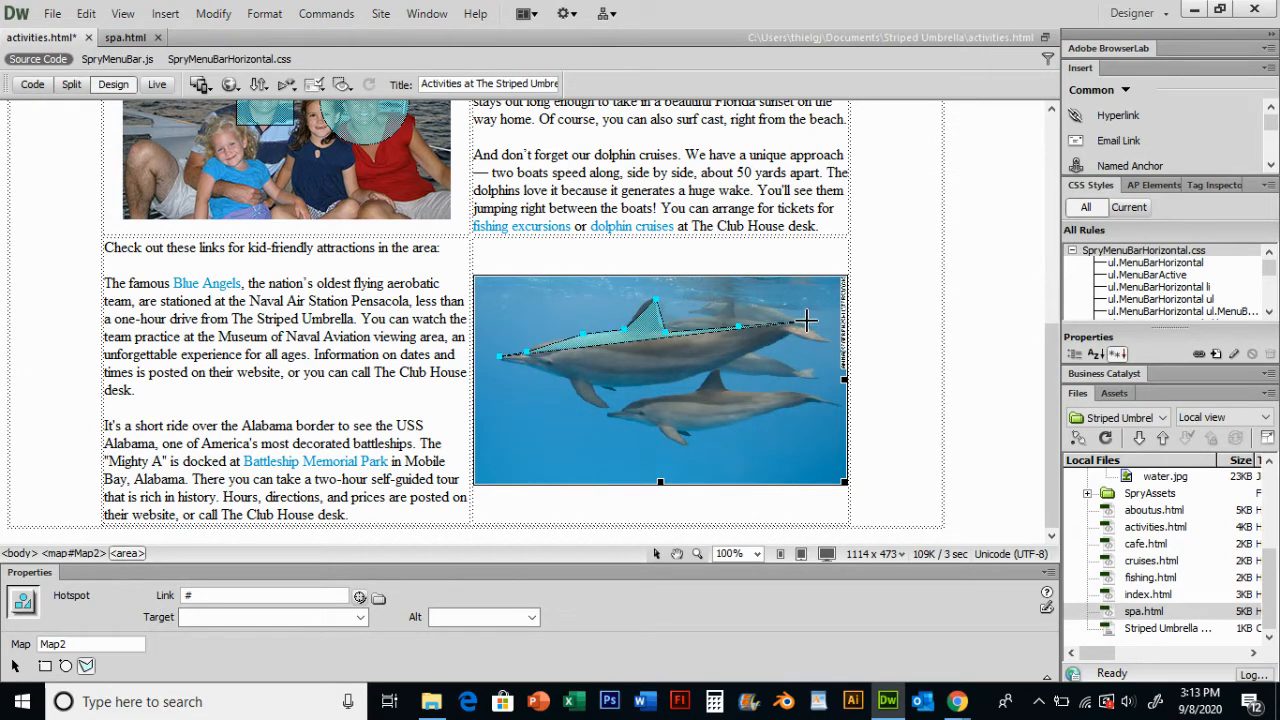
click(827, 343)
click(757, 351)
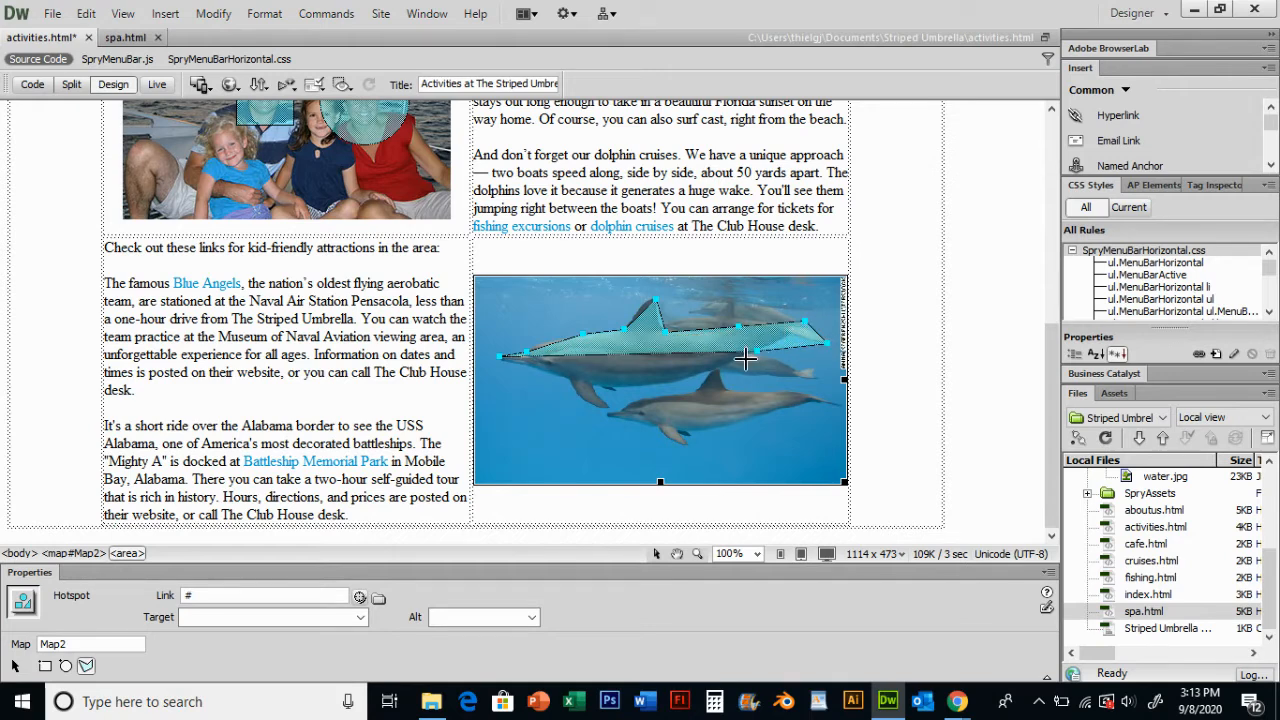
click(698, 373)
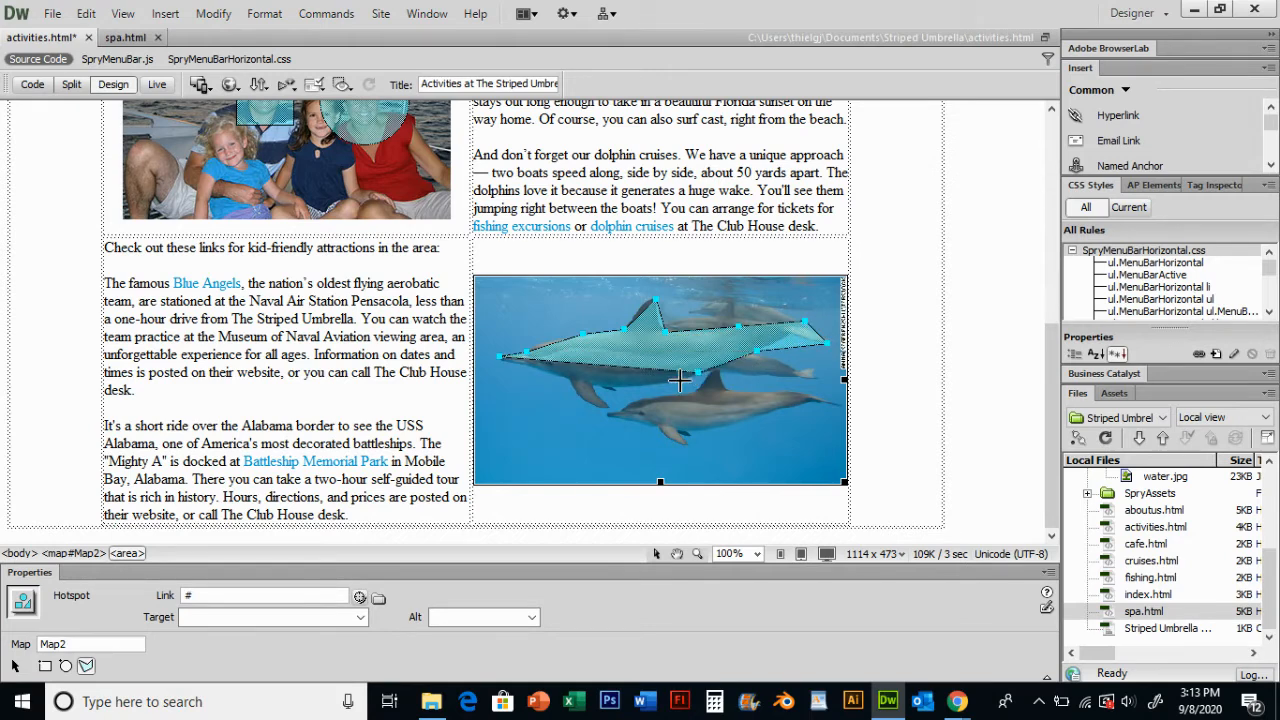
click(592, 387)
click(611, 404)
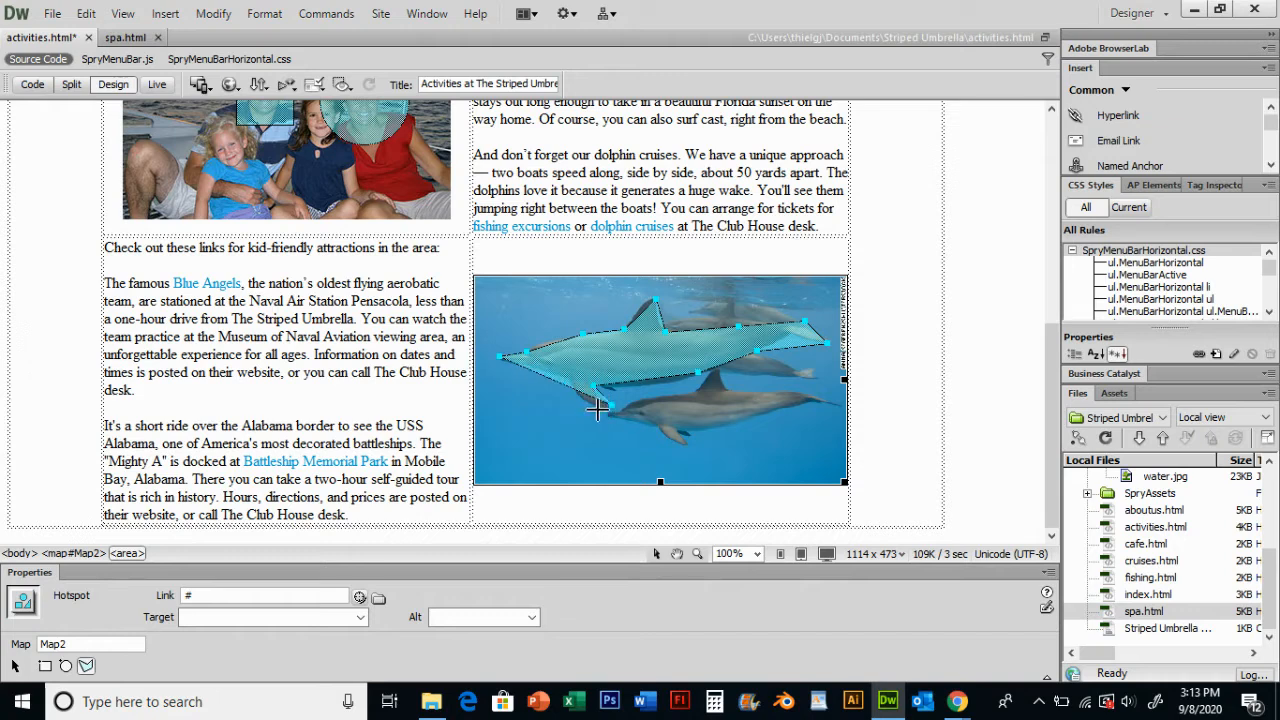
click(570, 375)
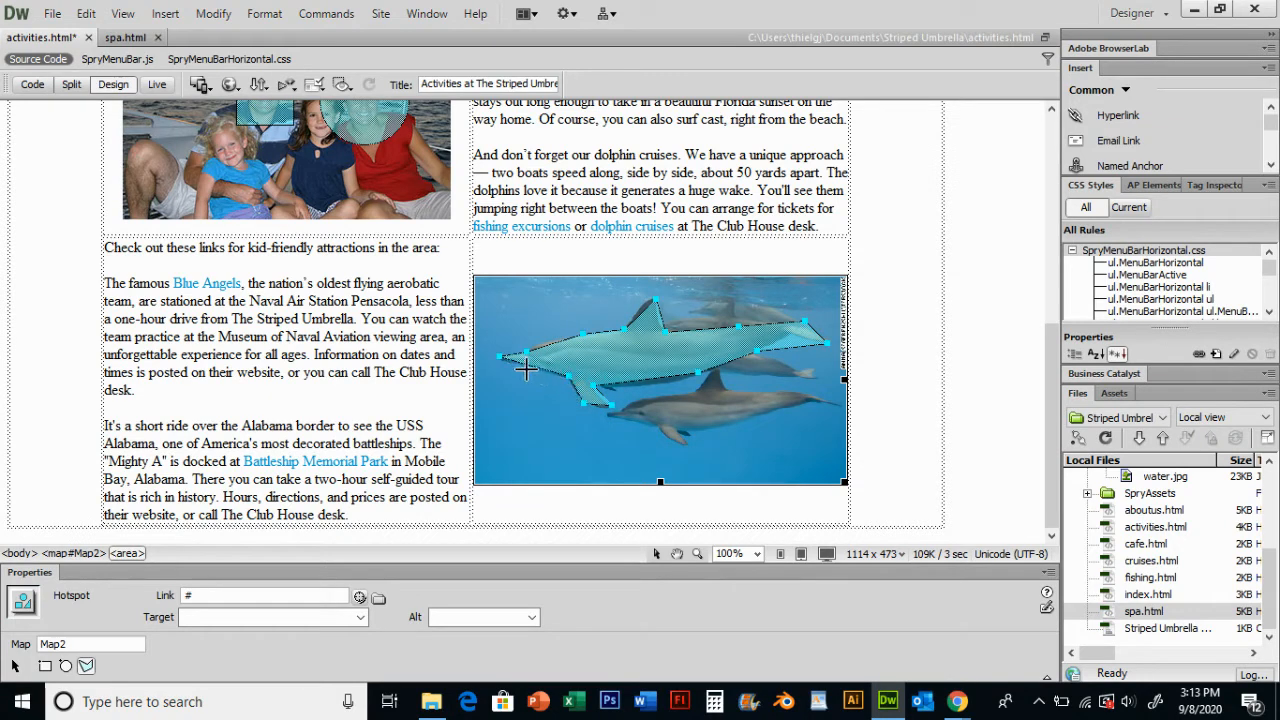
click(522, 369)
drag(213, 595, 168, 597)
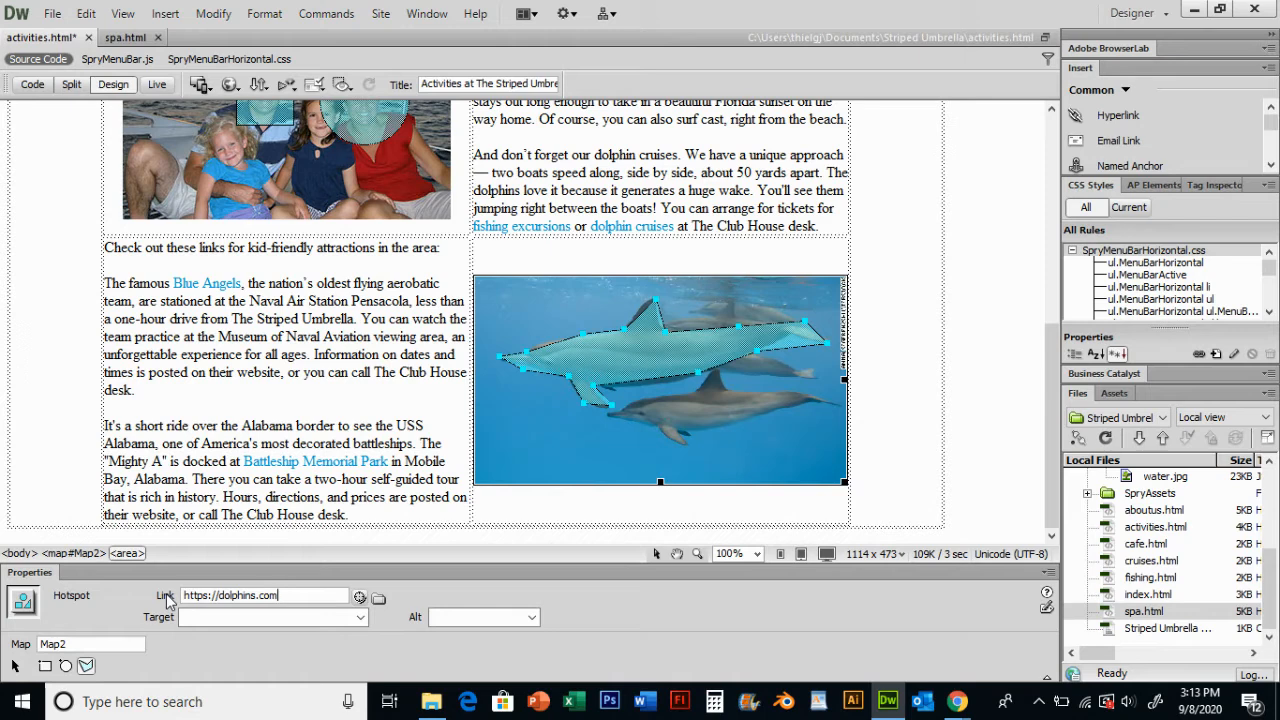
key(ctrl+a)
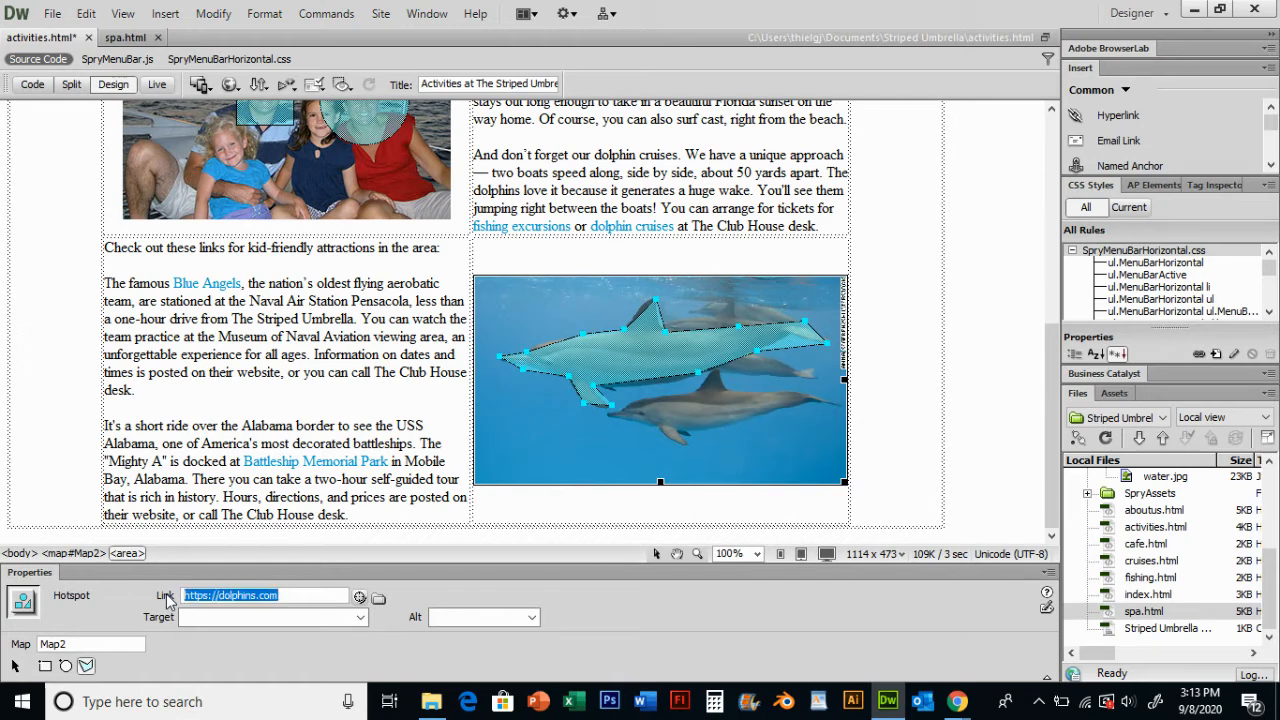
key(ctrl+w)
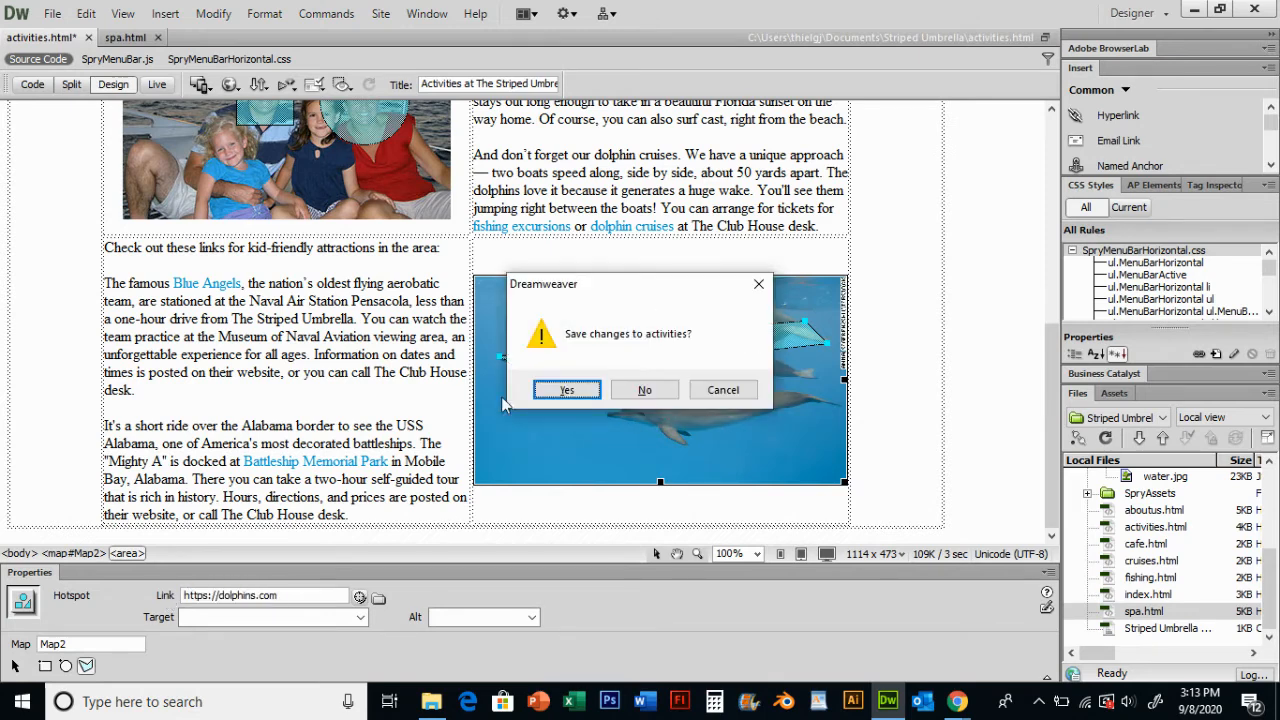
click(551, 396)
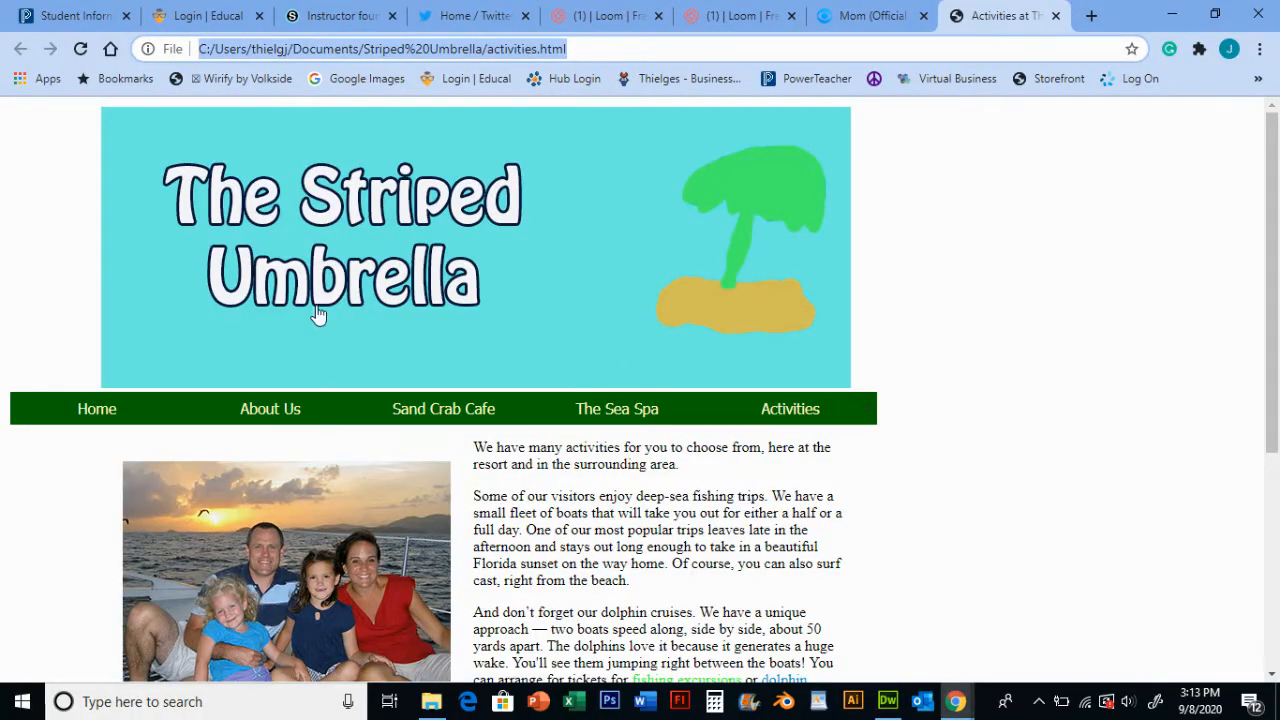
- Test the mother and dolphin hotspots in the browser preview of the activities page
scroll(390, 291, down, 1)
scroll(390, 291, up, 1)
scroll(375, 400, down, 2)
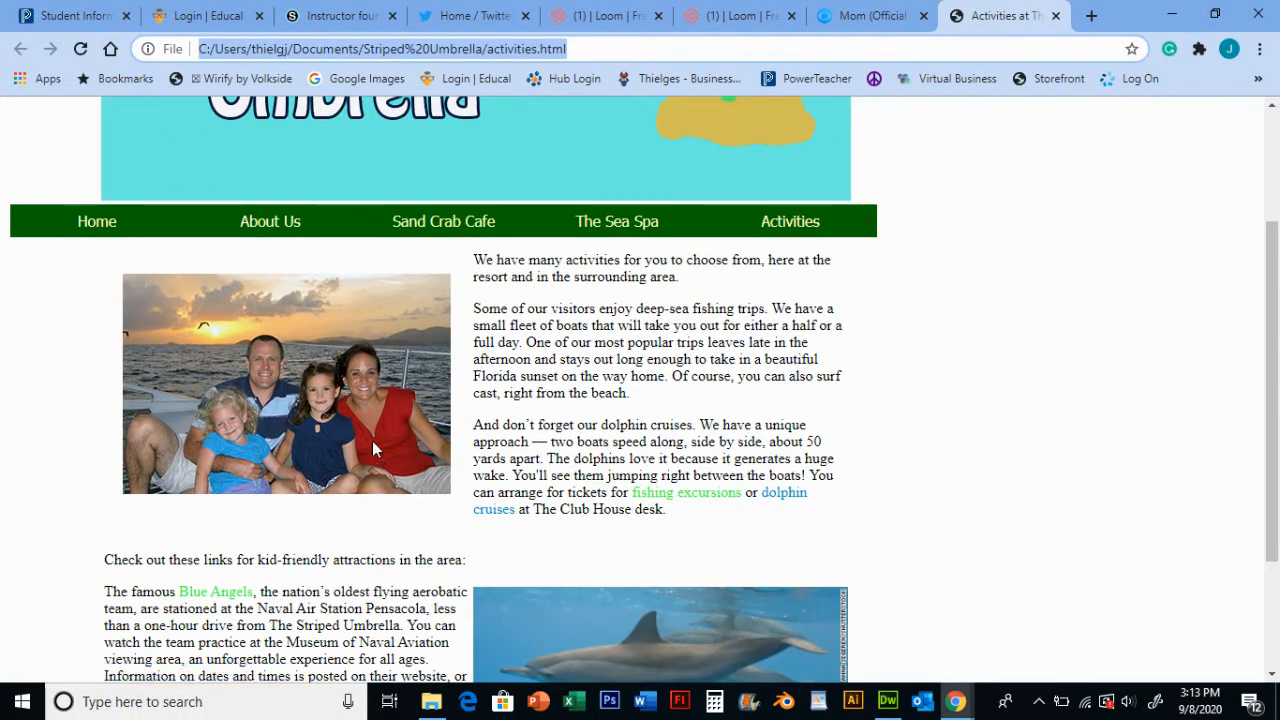
click(364, 378)
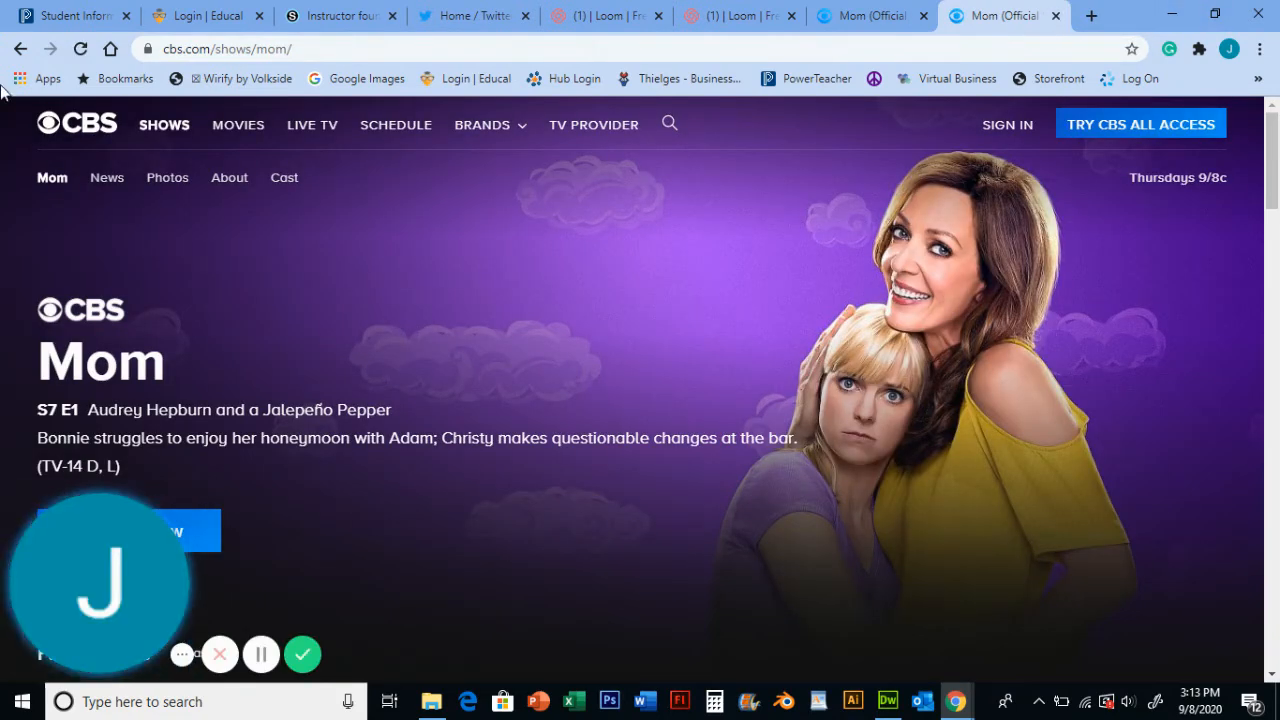
click(20, 50)
scroll(300, 320, down, 2)
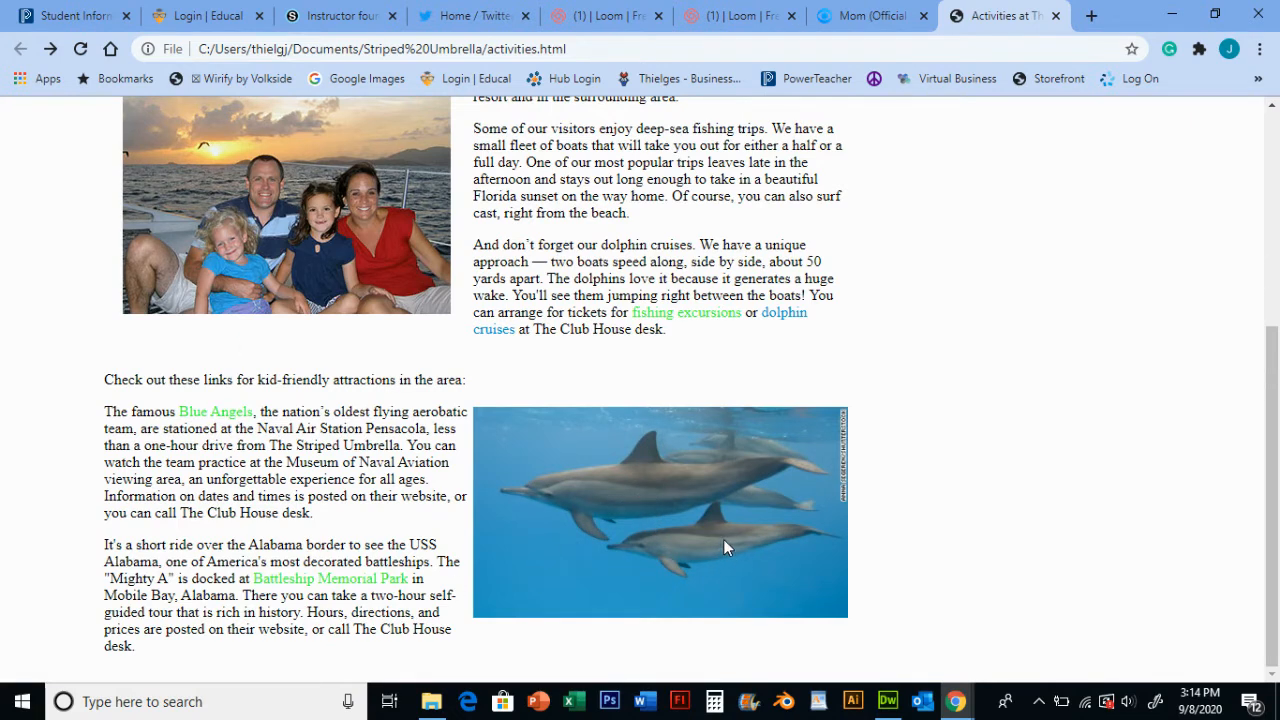
click(648, 492)
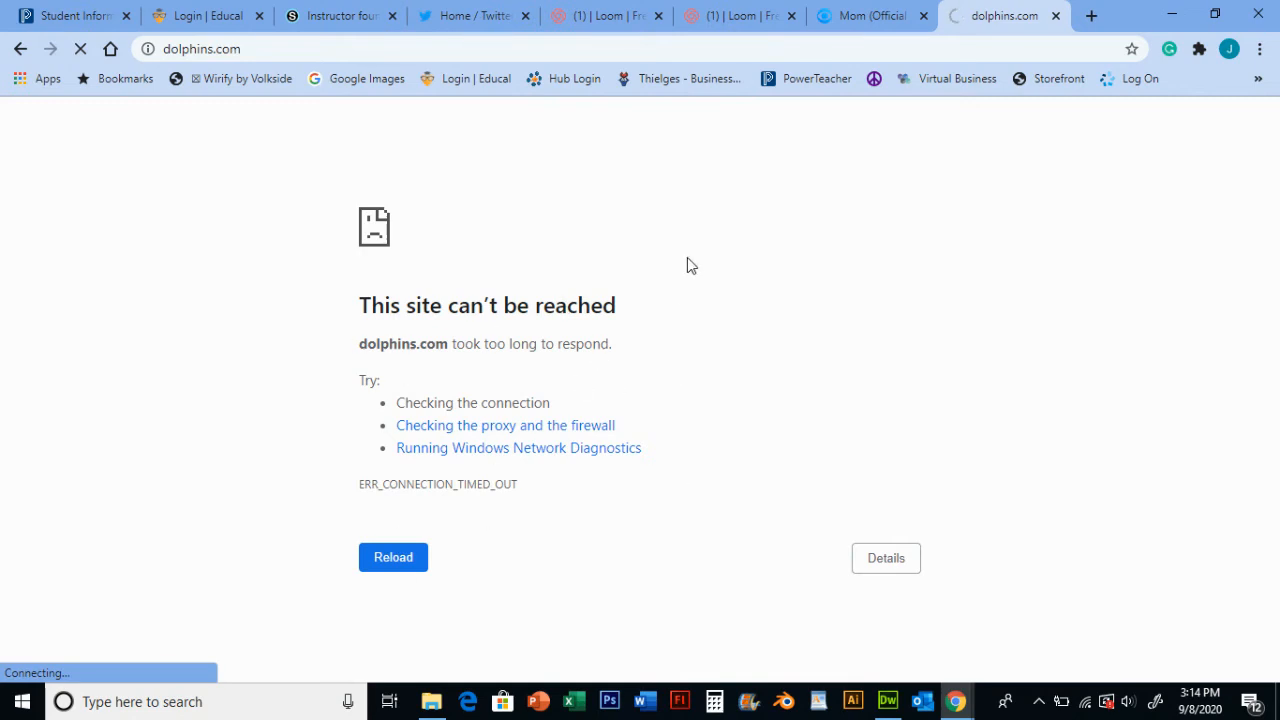
- Search the web for dolphins and open the National Geographic Dolphin Facts page
click(992, 46)
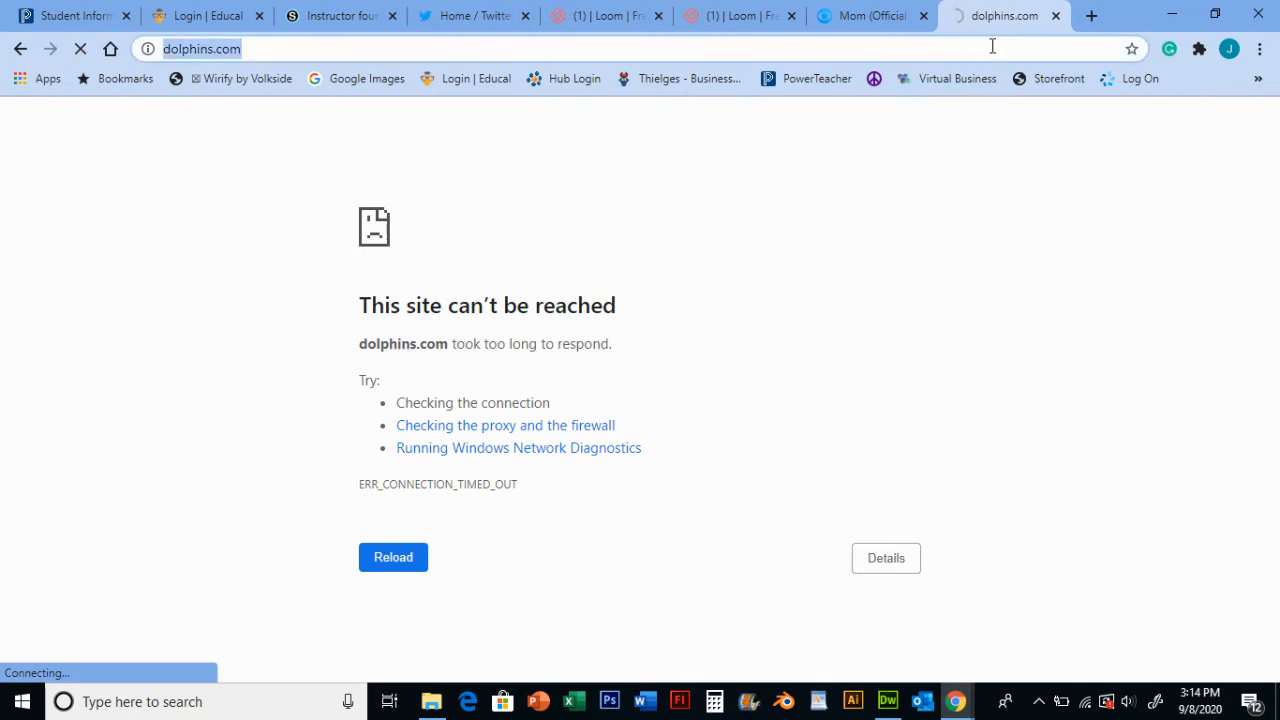
text(dolphins)
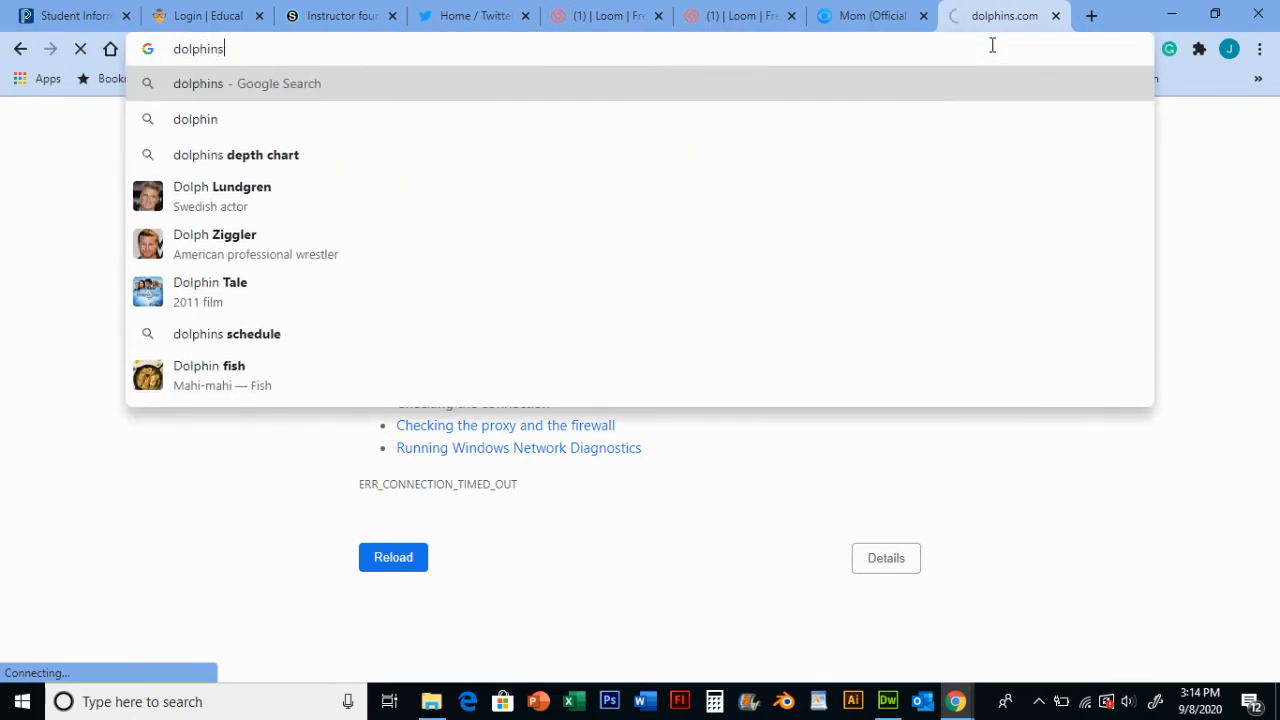
key(Return)
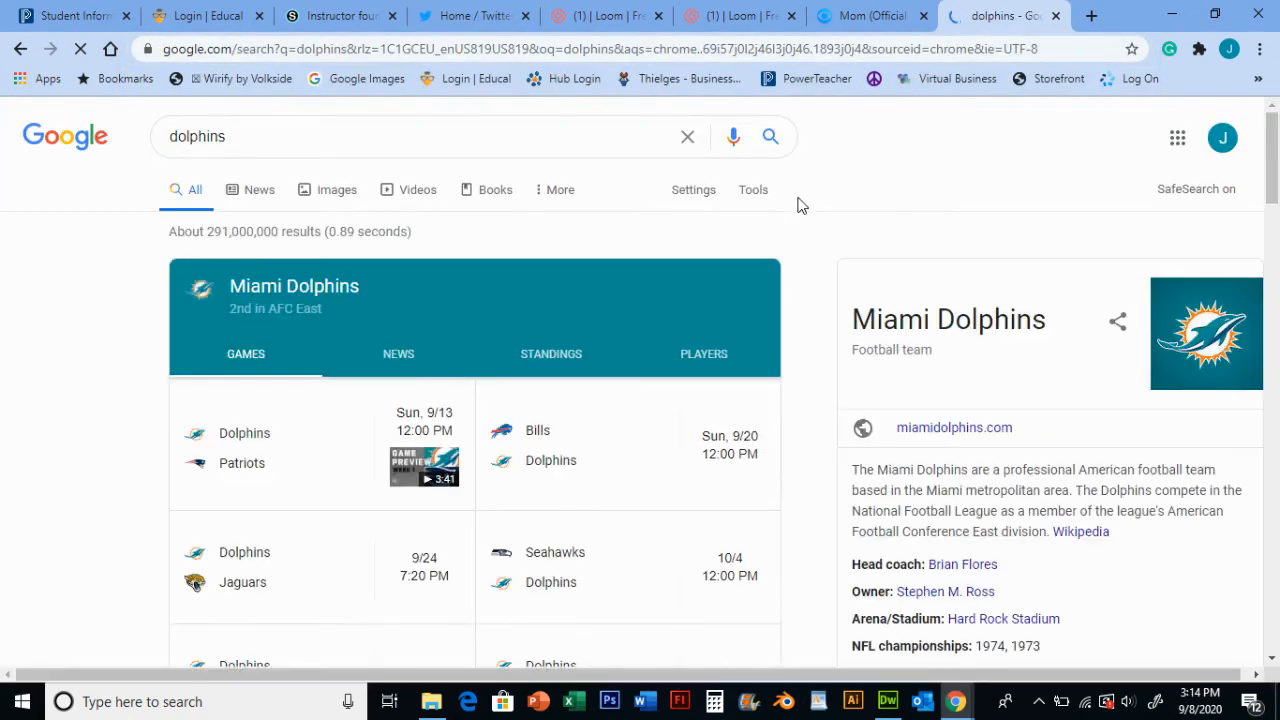
scroll(414, 300, down, 7)
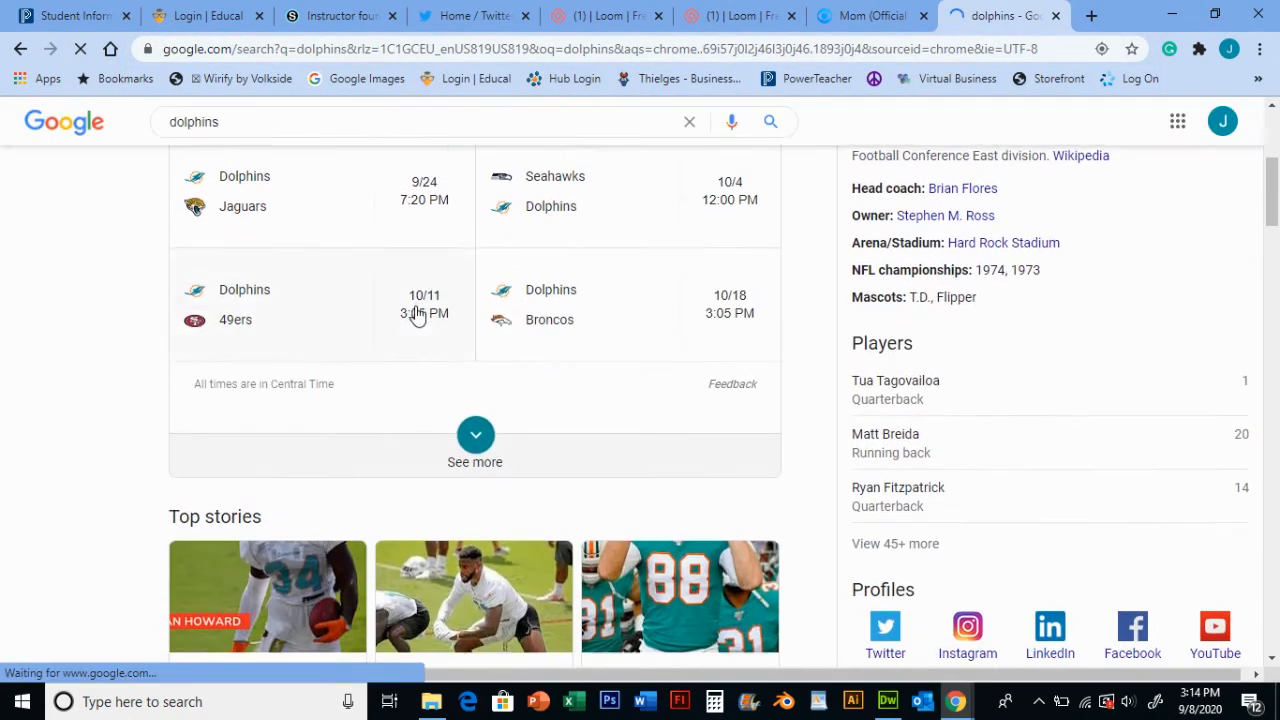
scroll(409, 327, down, 6)
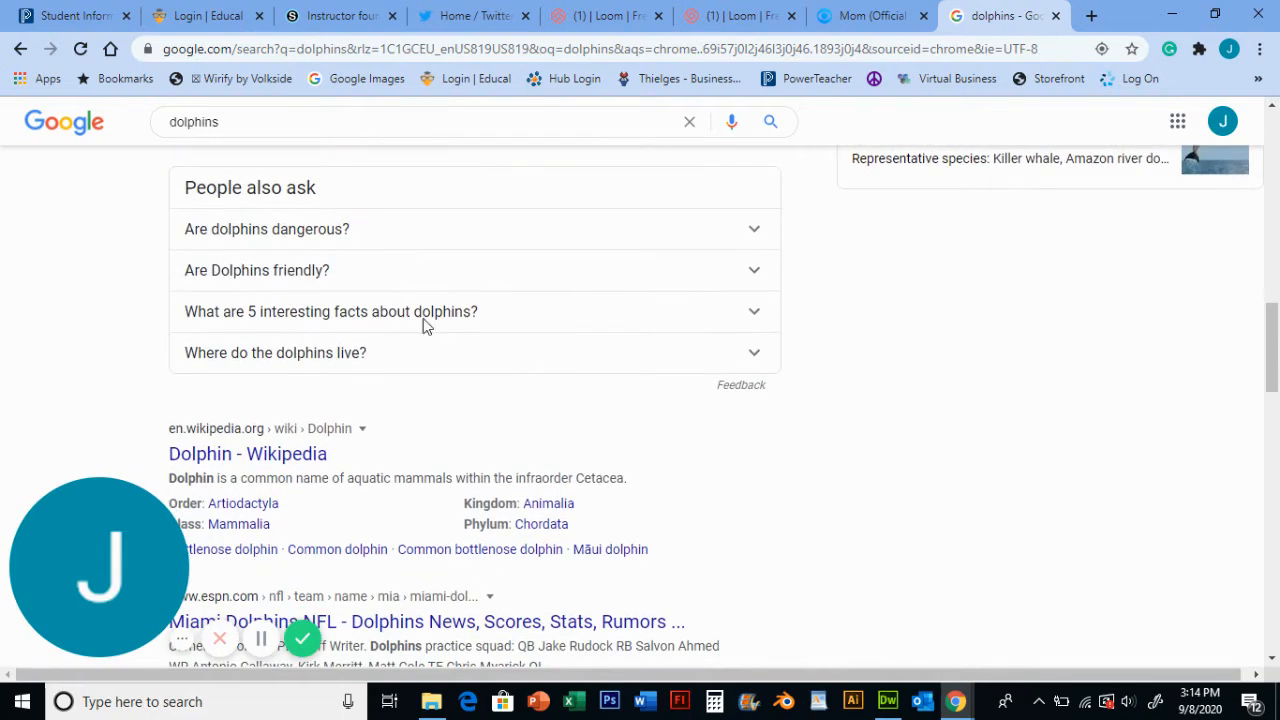
scroll(425, 325, down, 2)
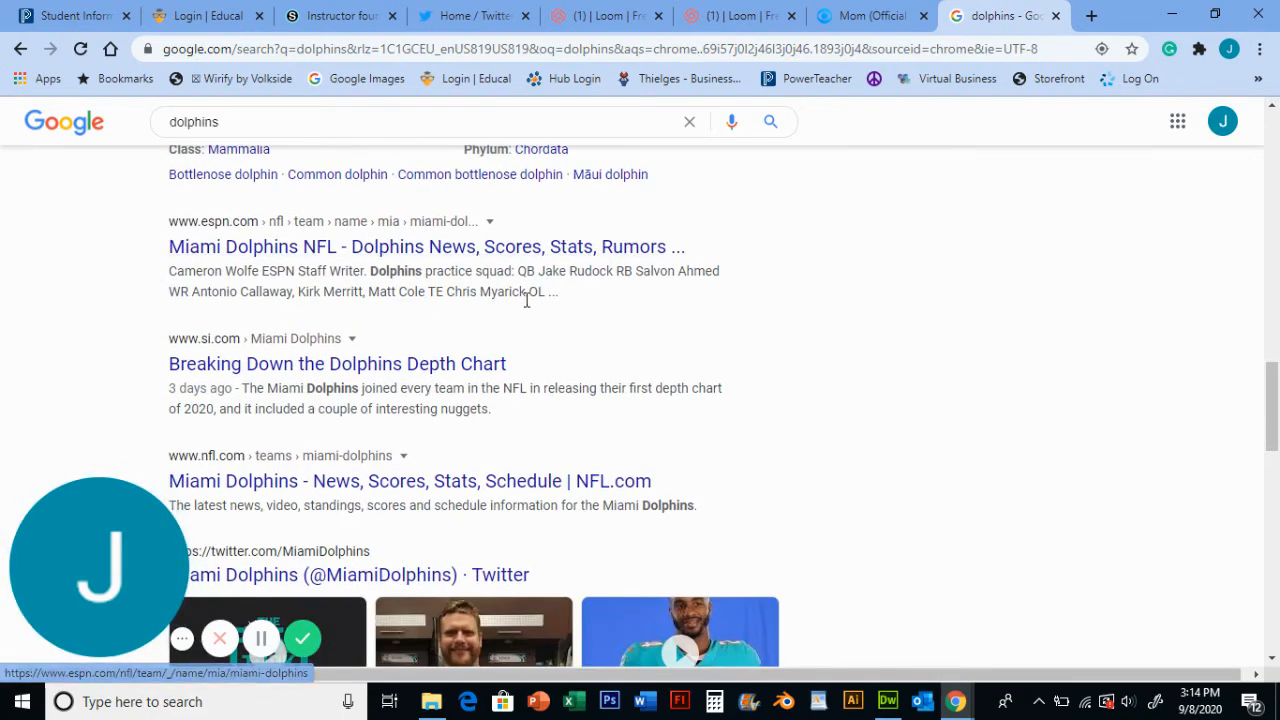
scroll(523, 297, down, 2)
scroll(337, 303, down, 4)
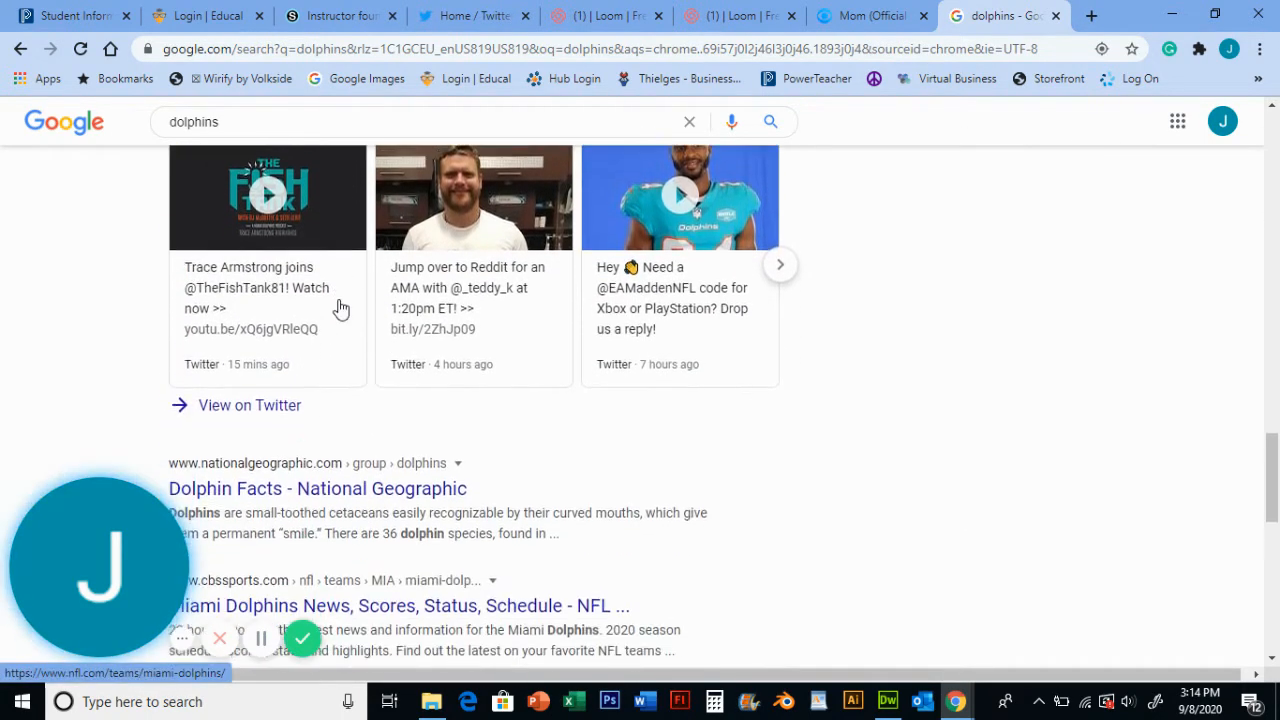
scroll(485, 308, down, 1)
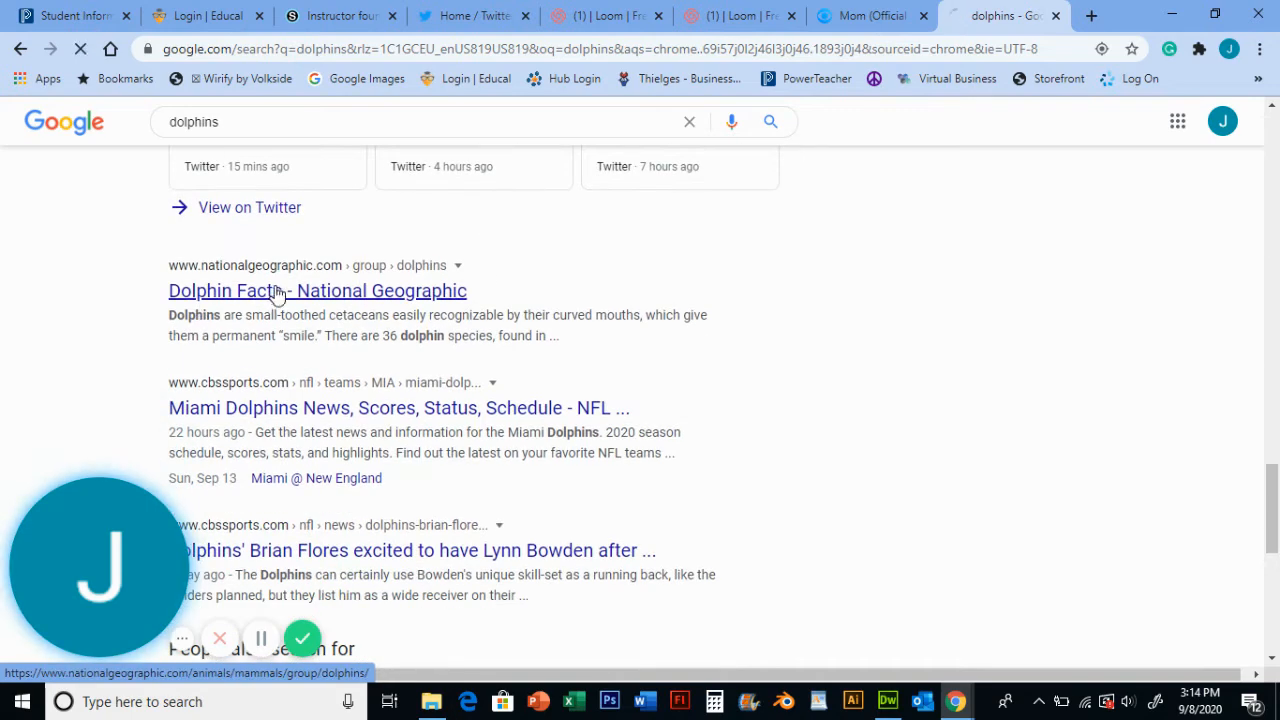
click(280, 291)
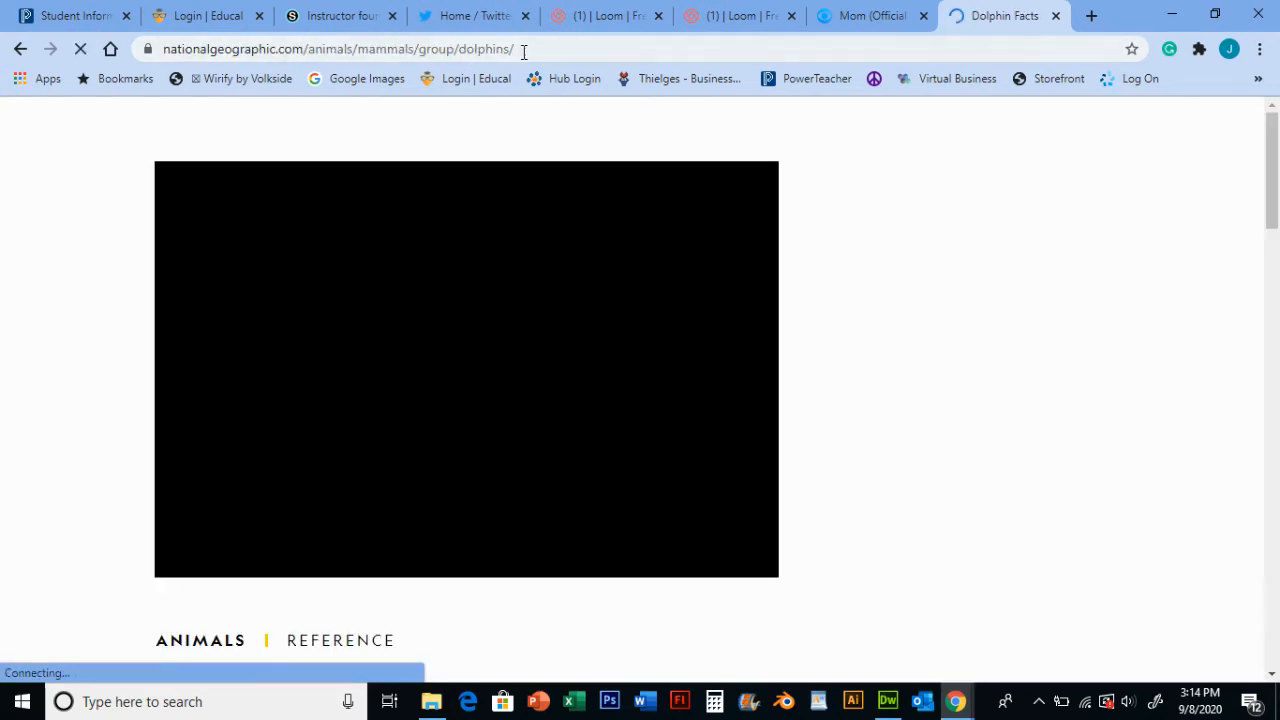
- Copy the National Geographic dolphins page address and return to the Dreamweaver activities page
click(528, 46)
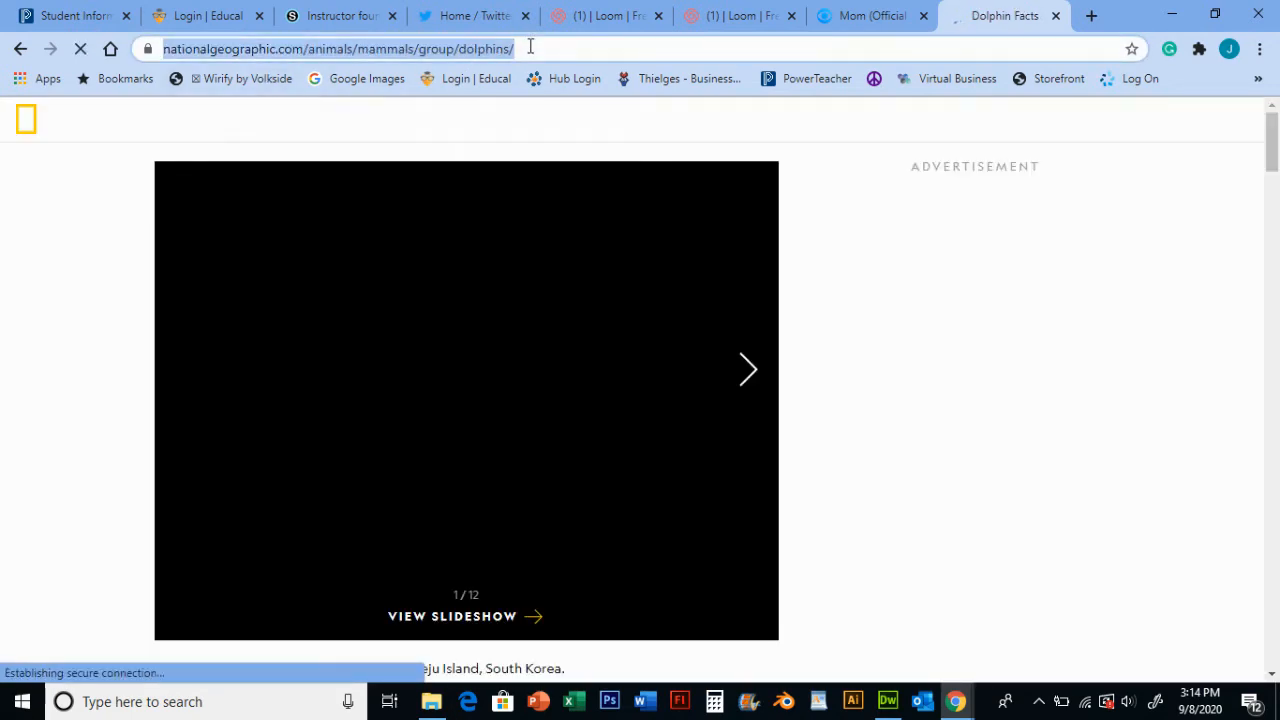
triple_click(560, 50)
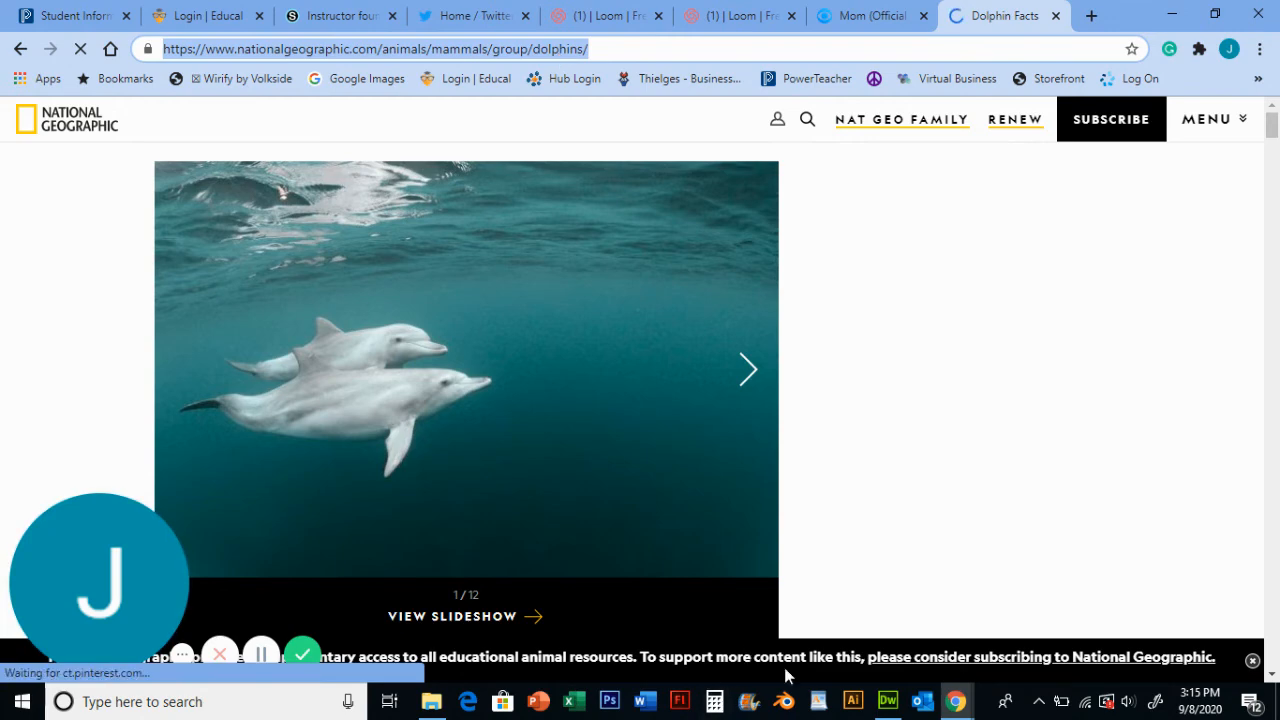
click(887, 701)
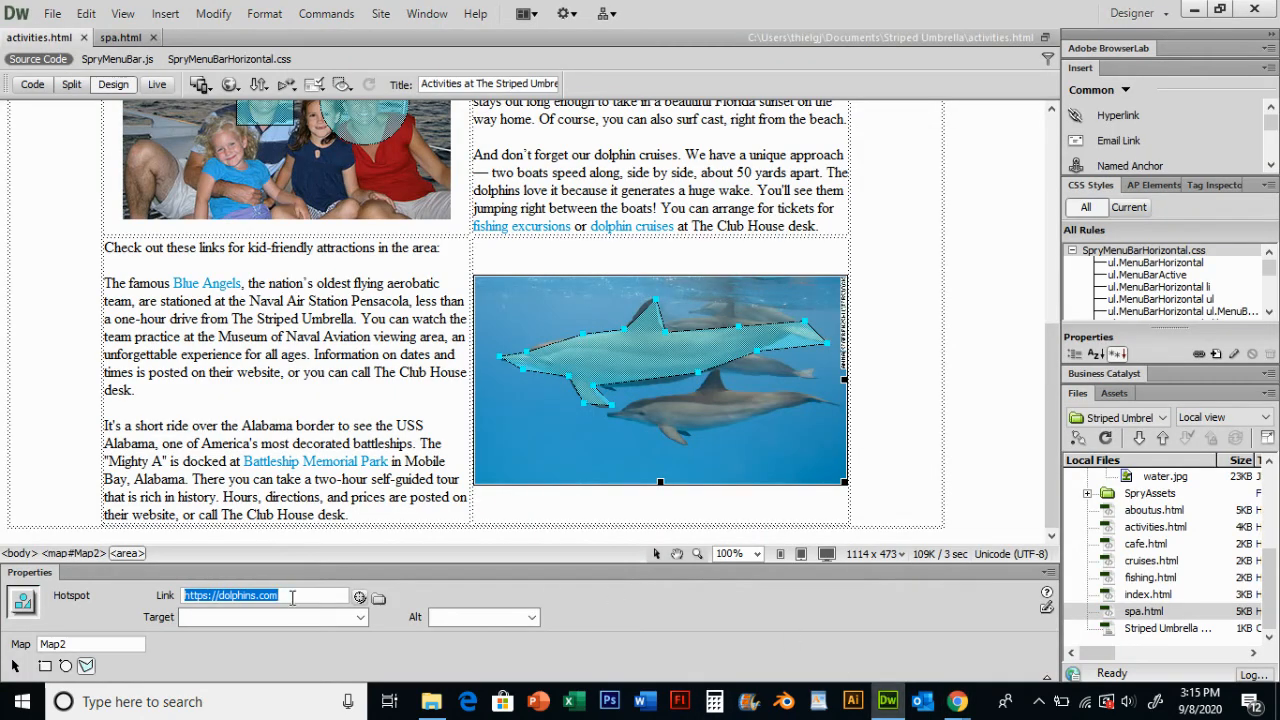
key(ctrl+v)
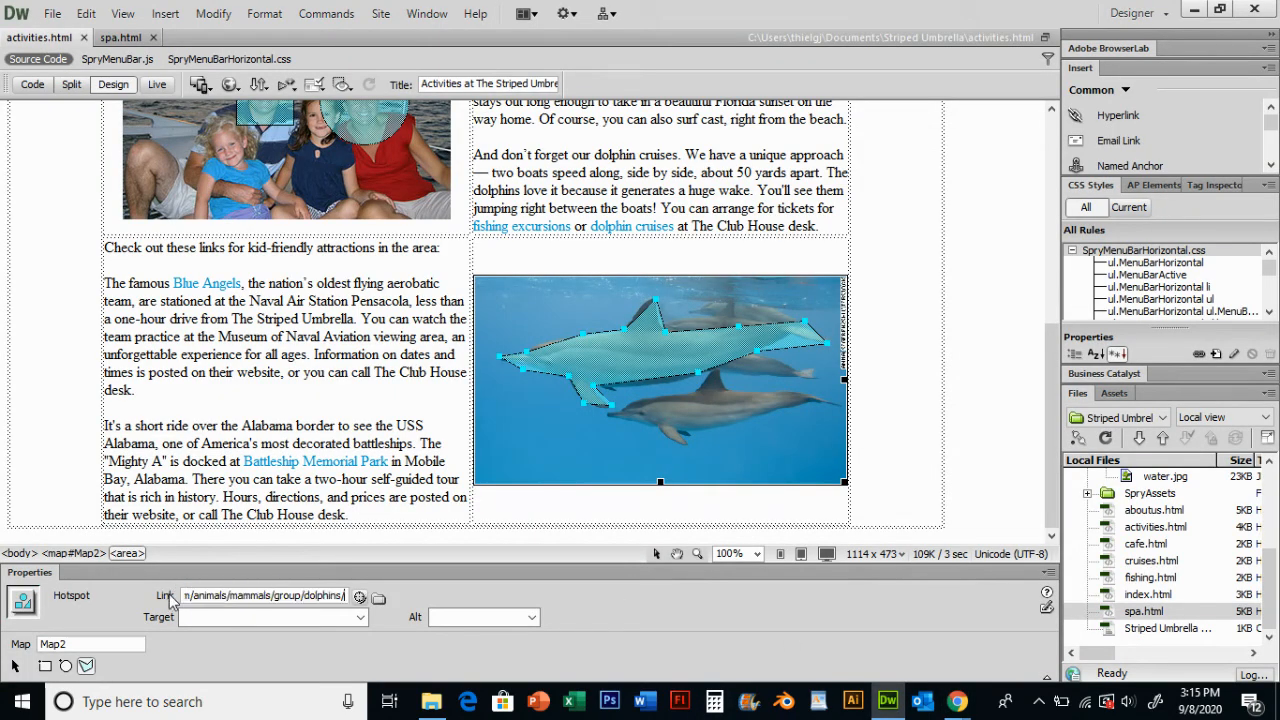
key(Return)
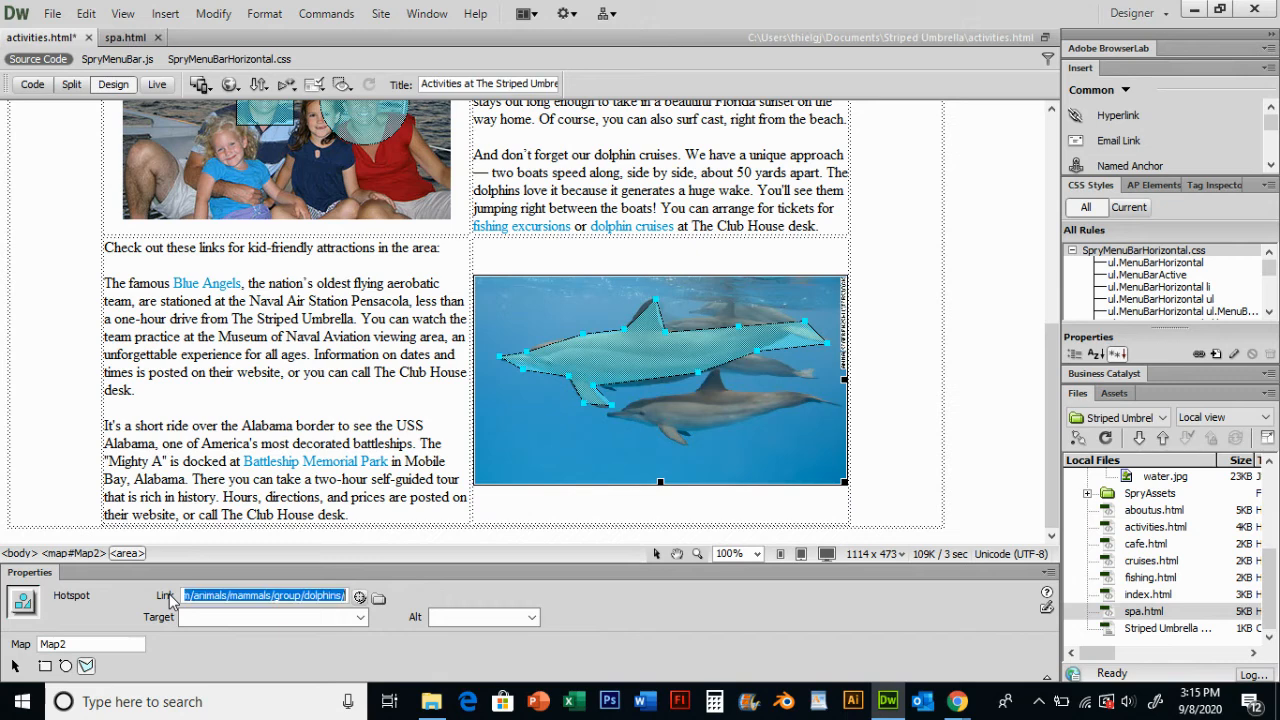
click(265, 418)
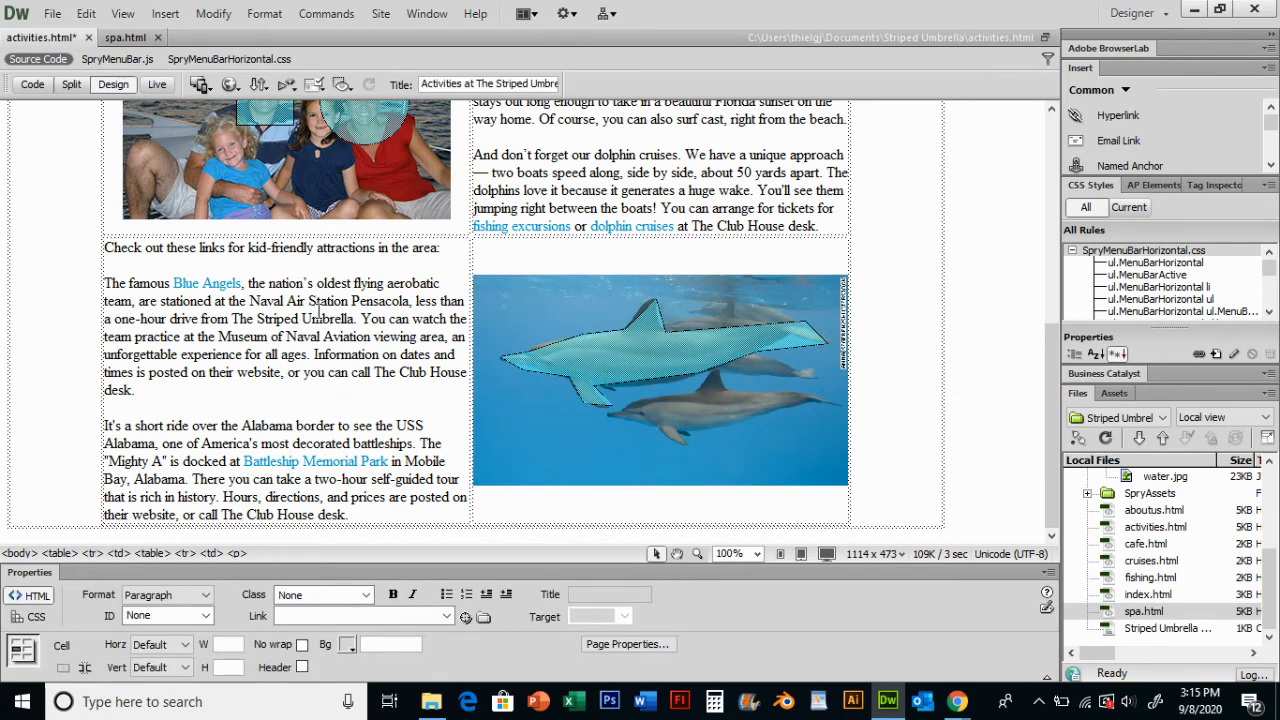
key(ctrl+s)
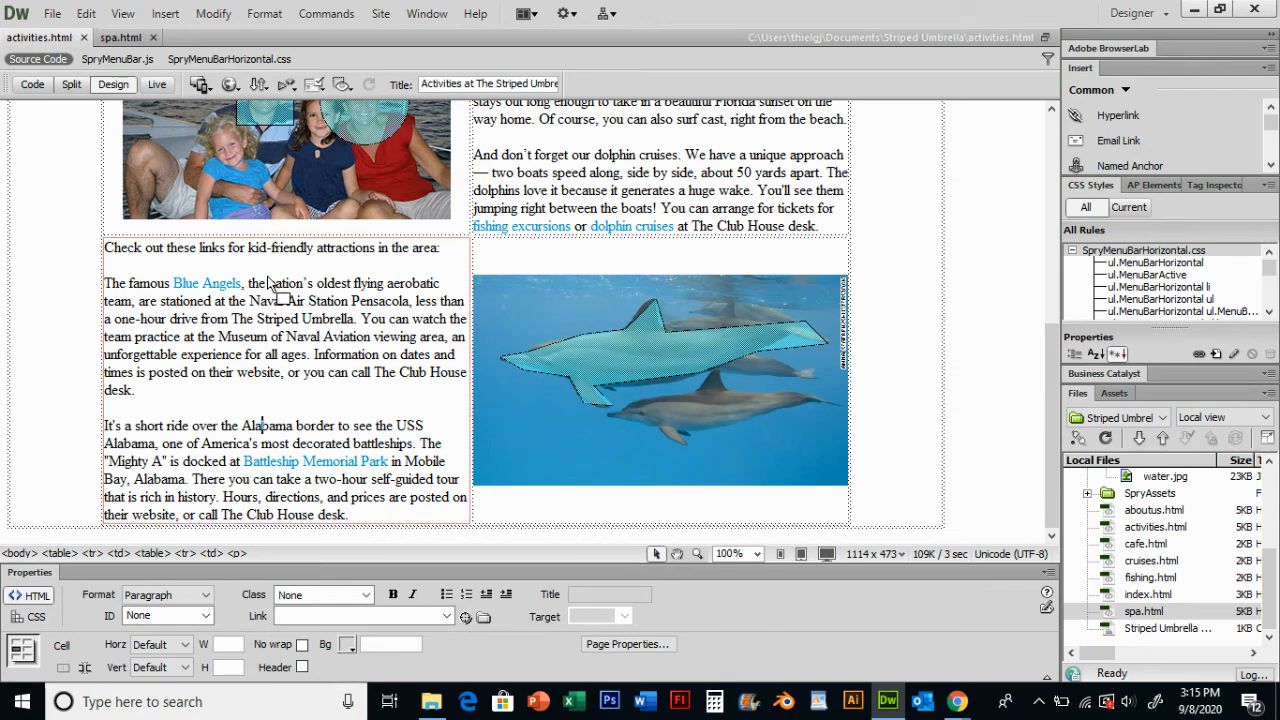
scroll(288, 326, up, 2)
scroll(288, 326, up, 6)
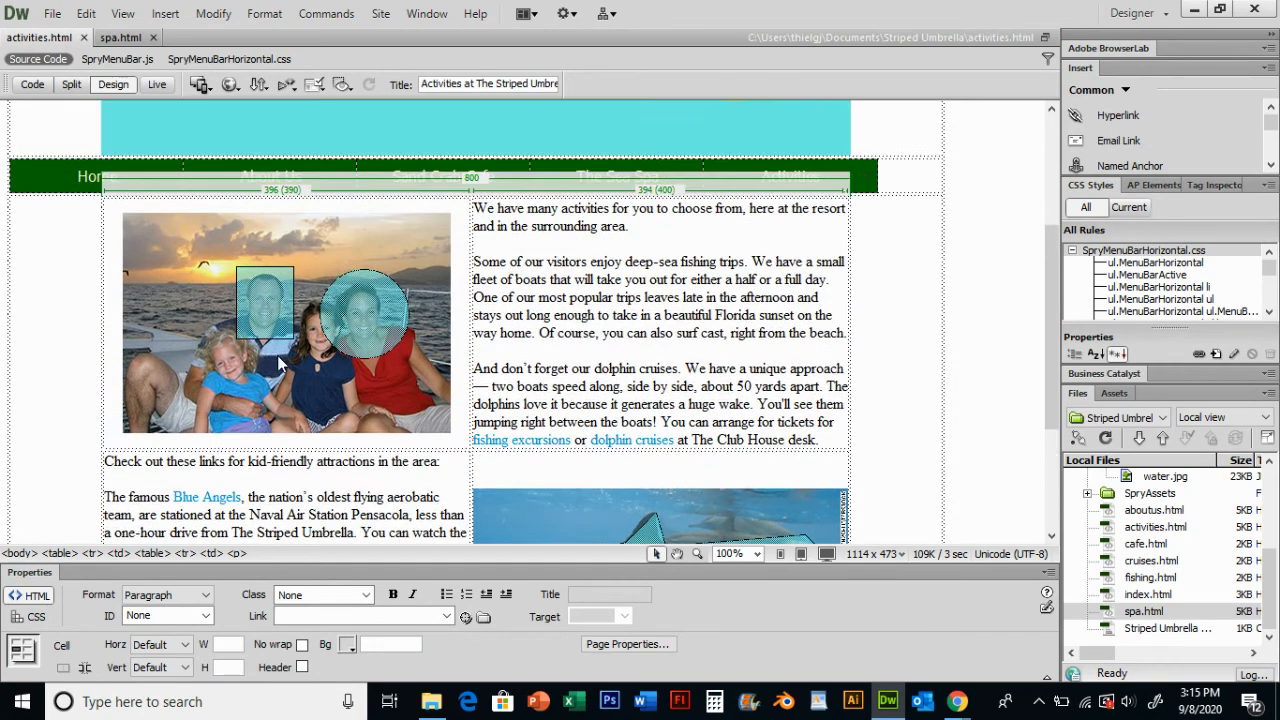
scroll(485, 330, down, 3)
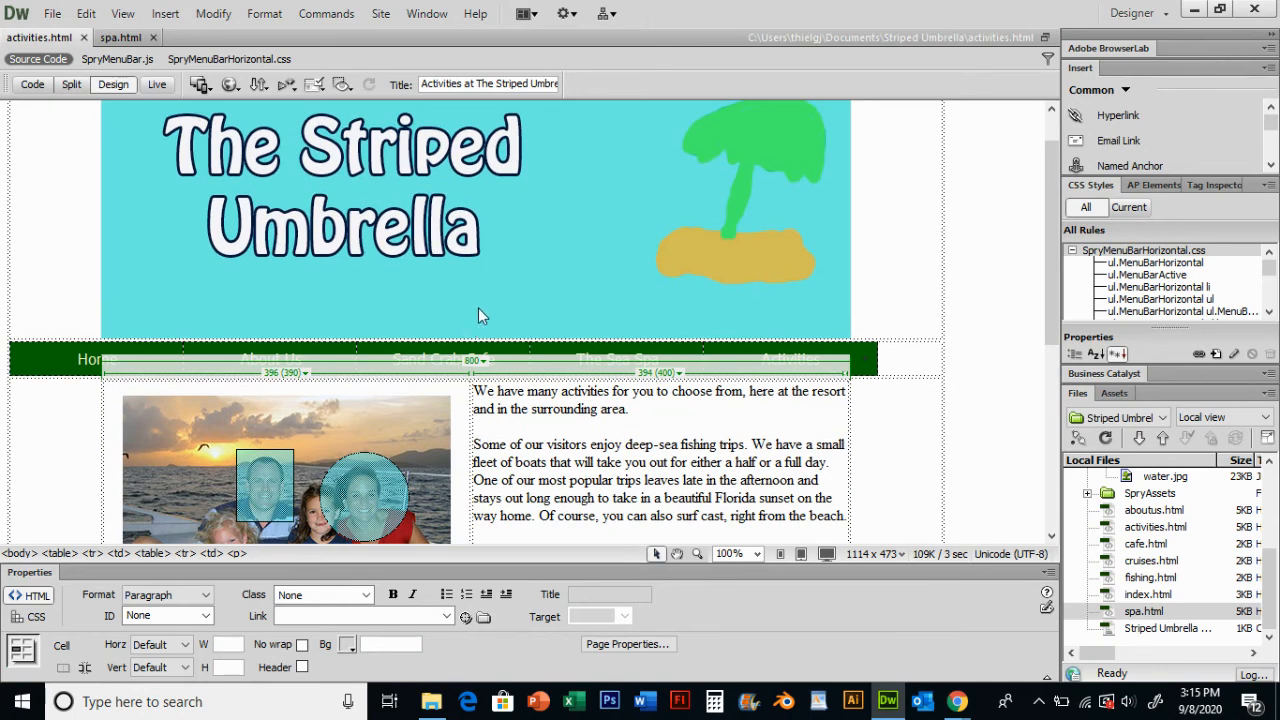
scroll(626, 349, down, 1)
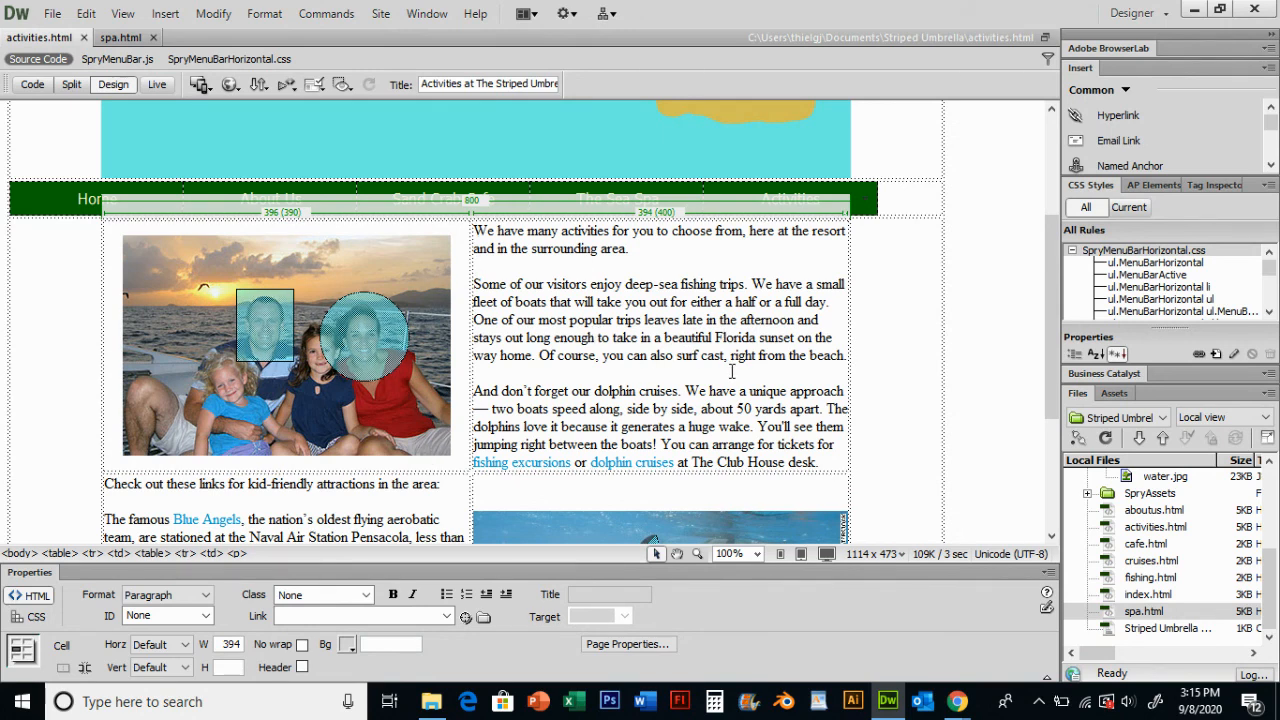
- Switch to the browser and open the Loom tab
mouse_move(957, 701)
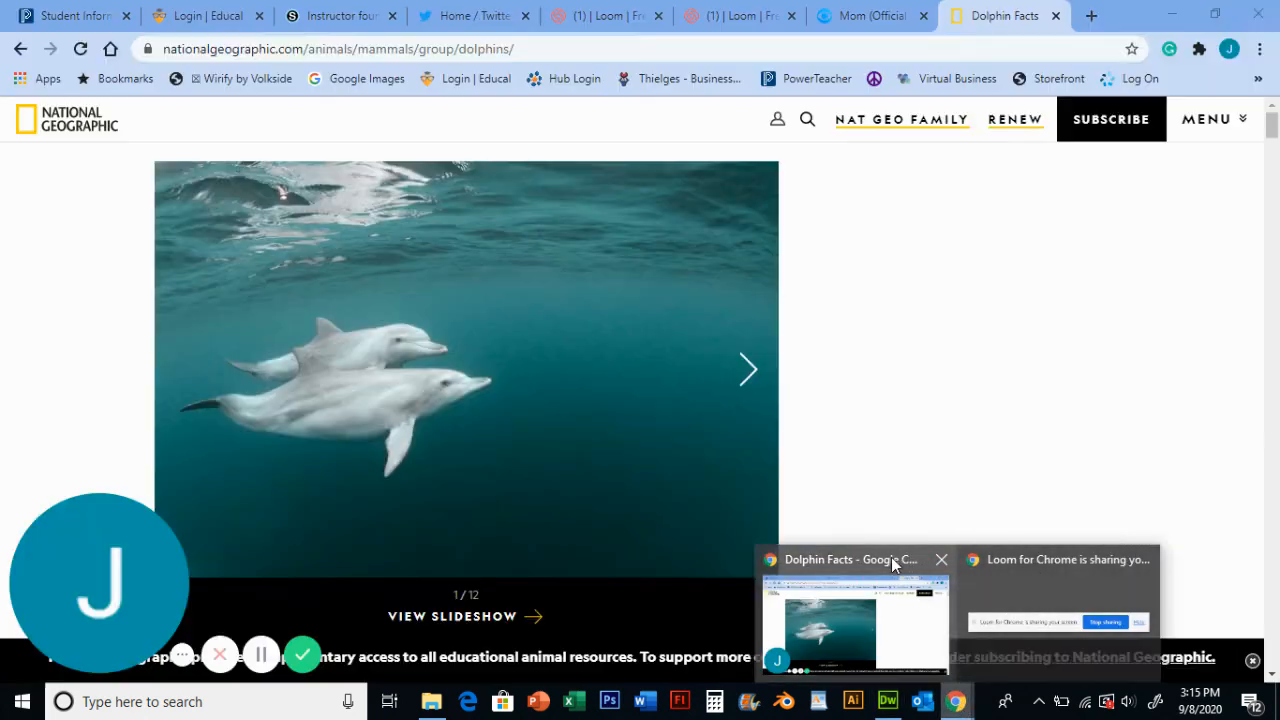
click(894, 561)
click(750, 18)
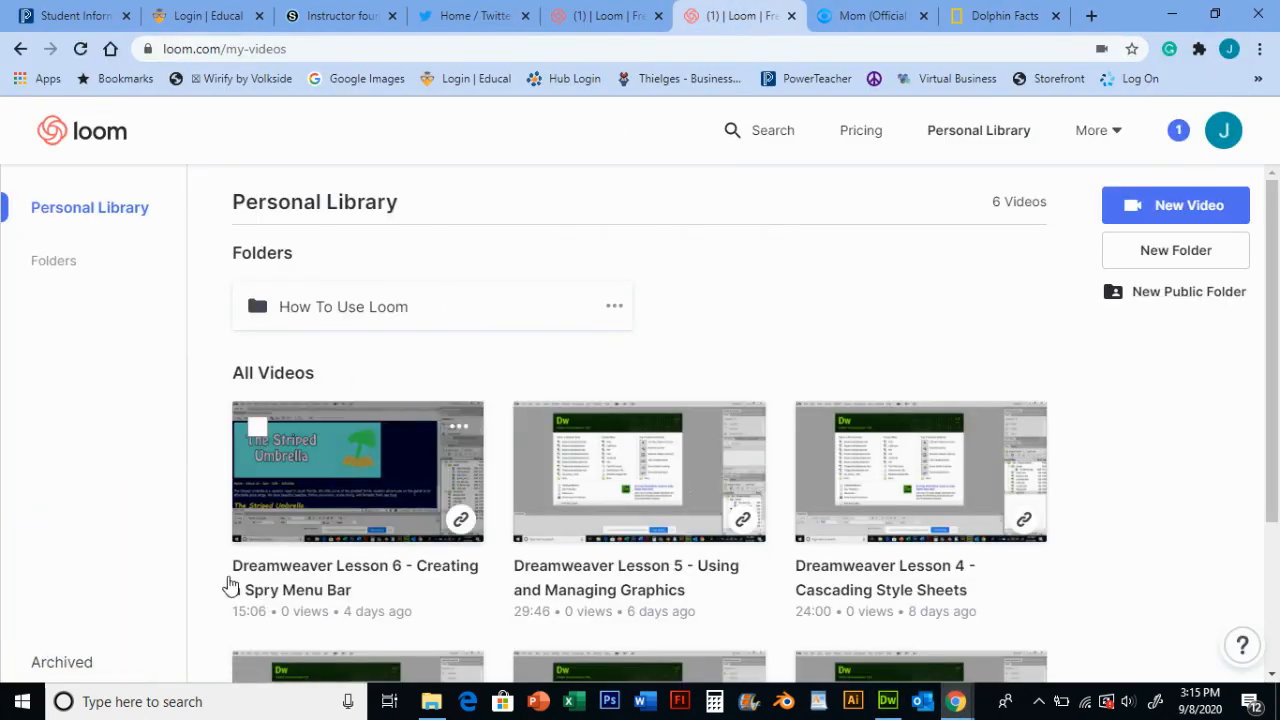